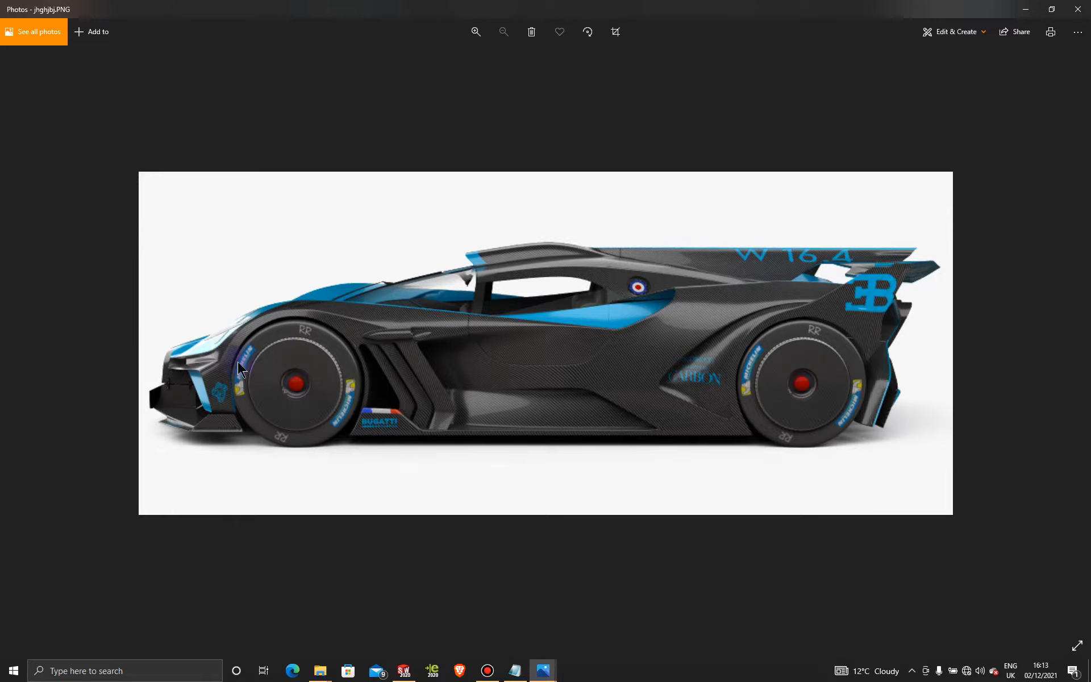
Step: Switch from the car's side-view photo to the SOLIDWORKS part and display the last features of its widened feature tree
left_click(1025, 9)
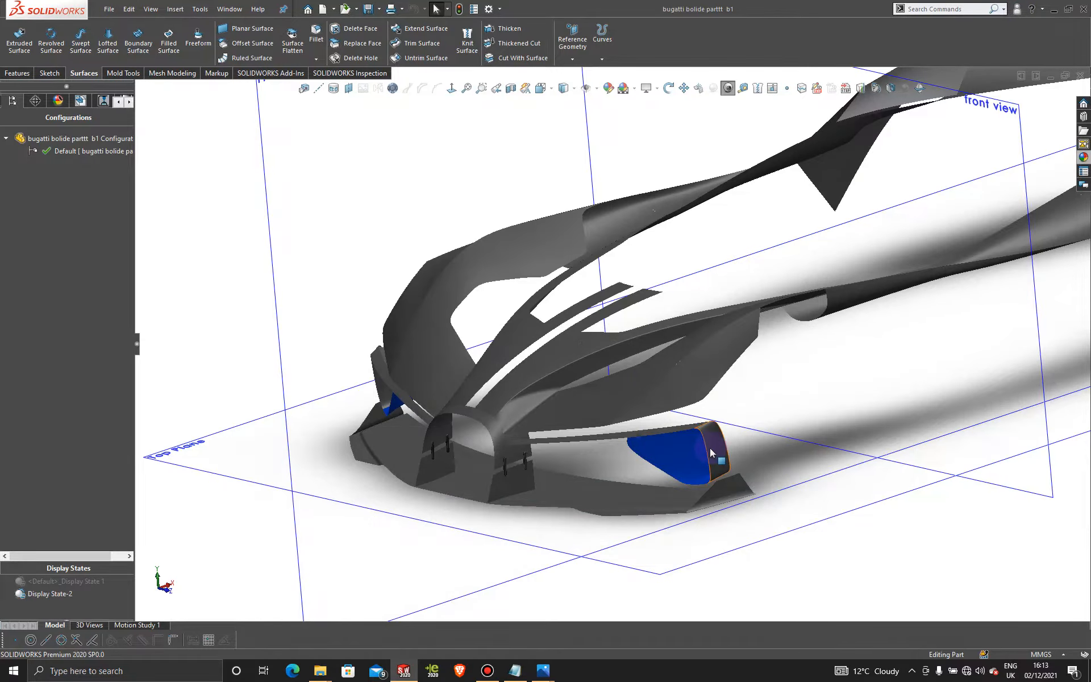
scroll(699, 472, "down", 5)
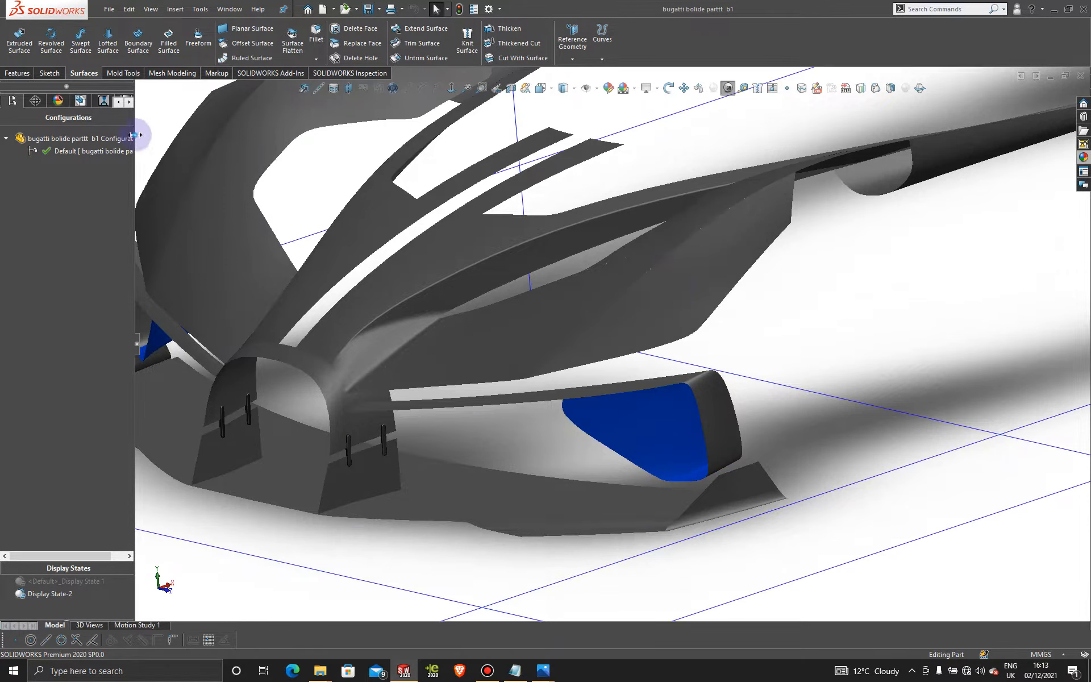
left_click_drag(135, 134, 209, 140)
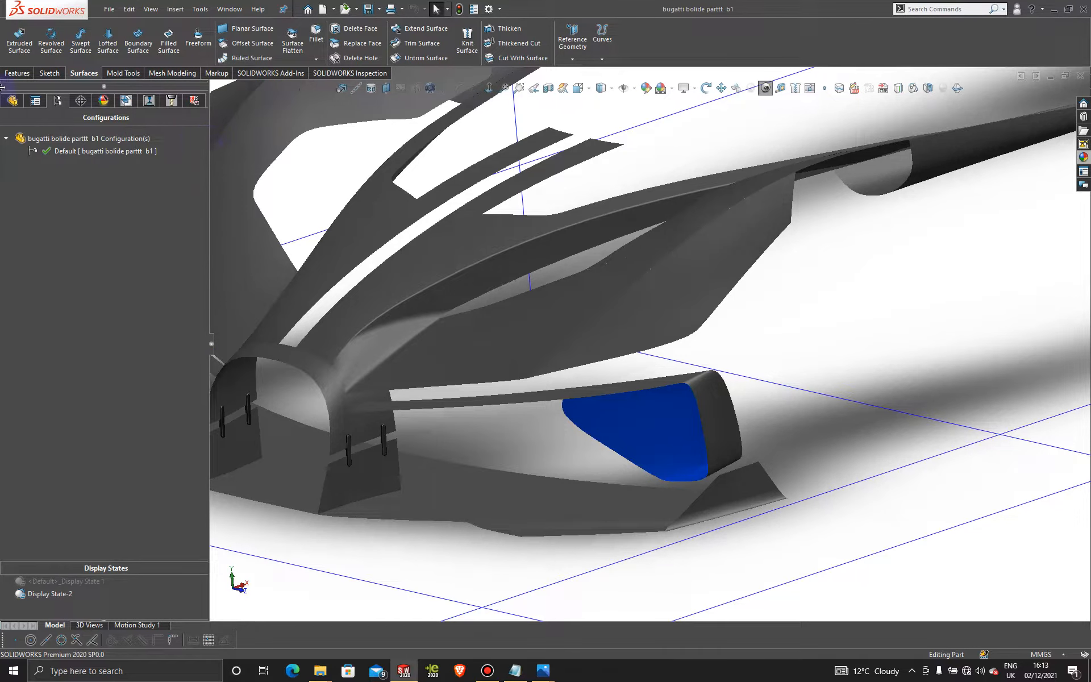
left_click(13, 100)
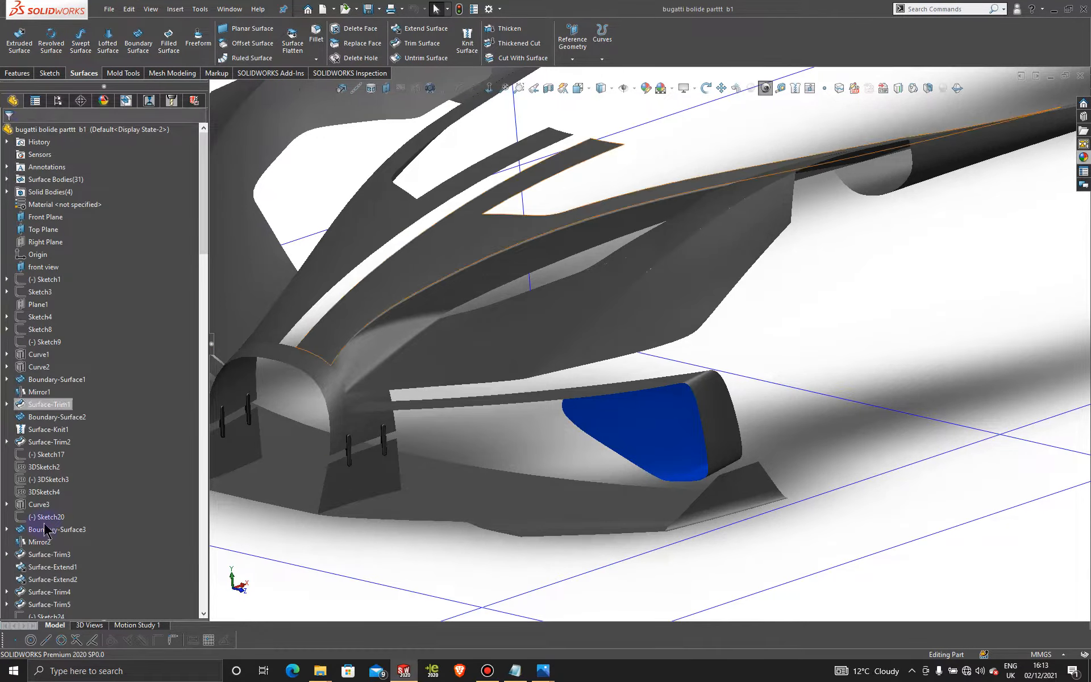
scroll(45, 530, "down", 15)
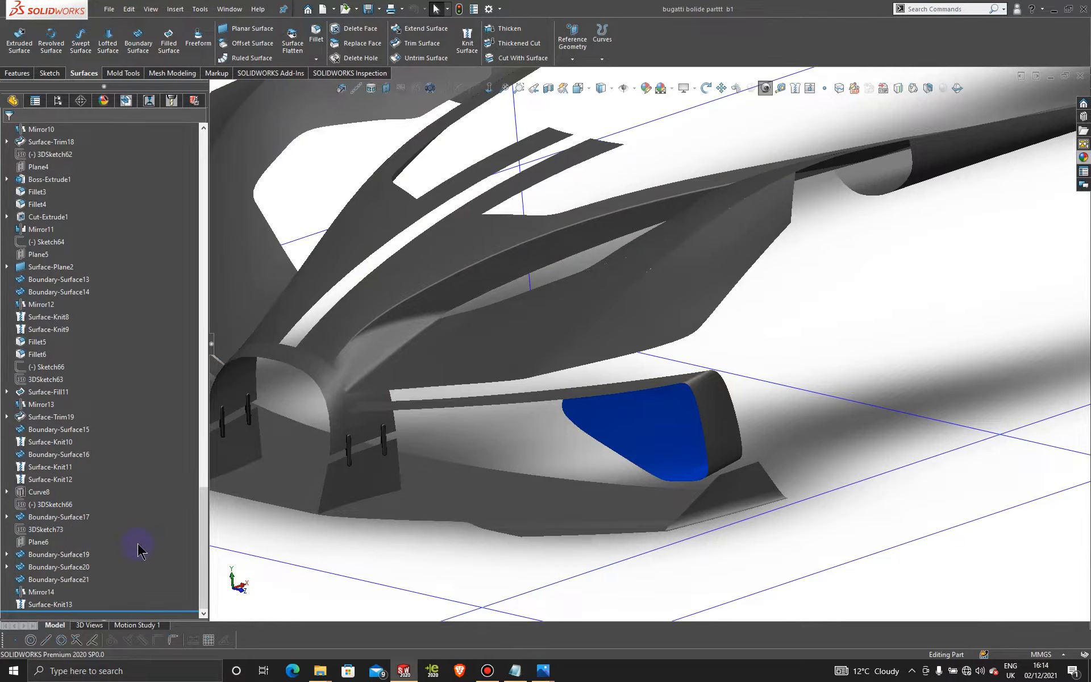
Step: Delete Boundary-Surface17, 3DSketch73, Plane6, Boundary-Surface20, Boundary-Surface21 and Mirror14, continuing past the rebuild error
left_click_drag(63, 572, 41, 529)
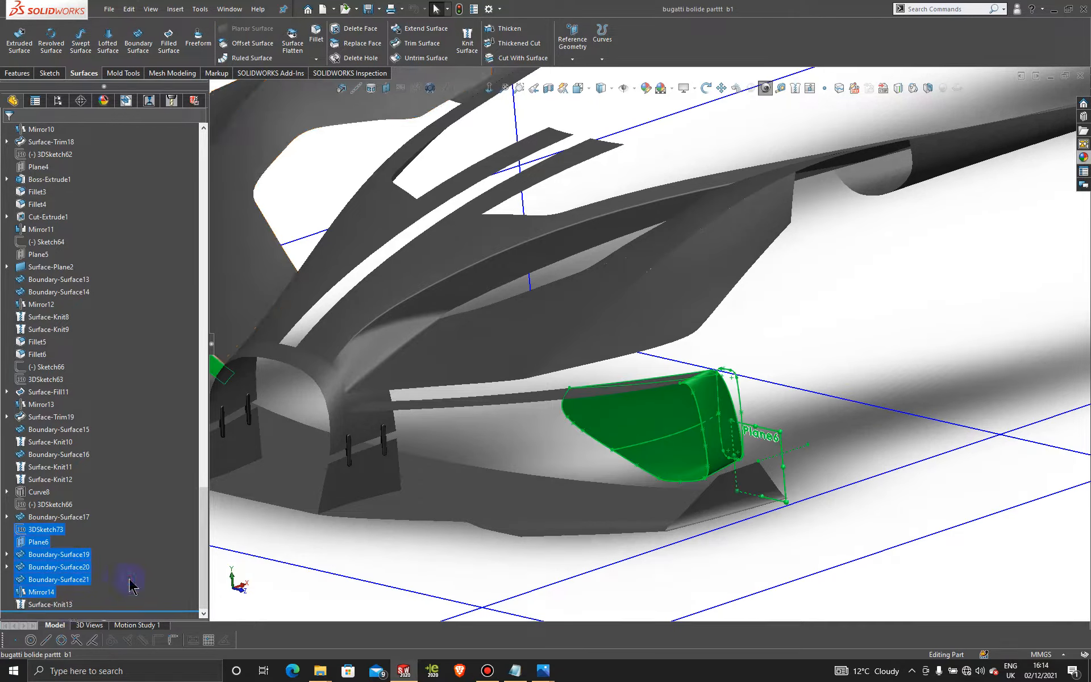
left_click(264, 536)
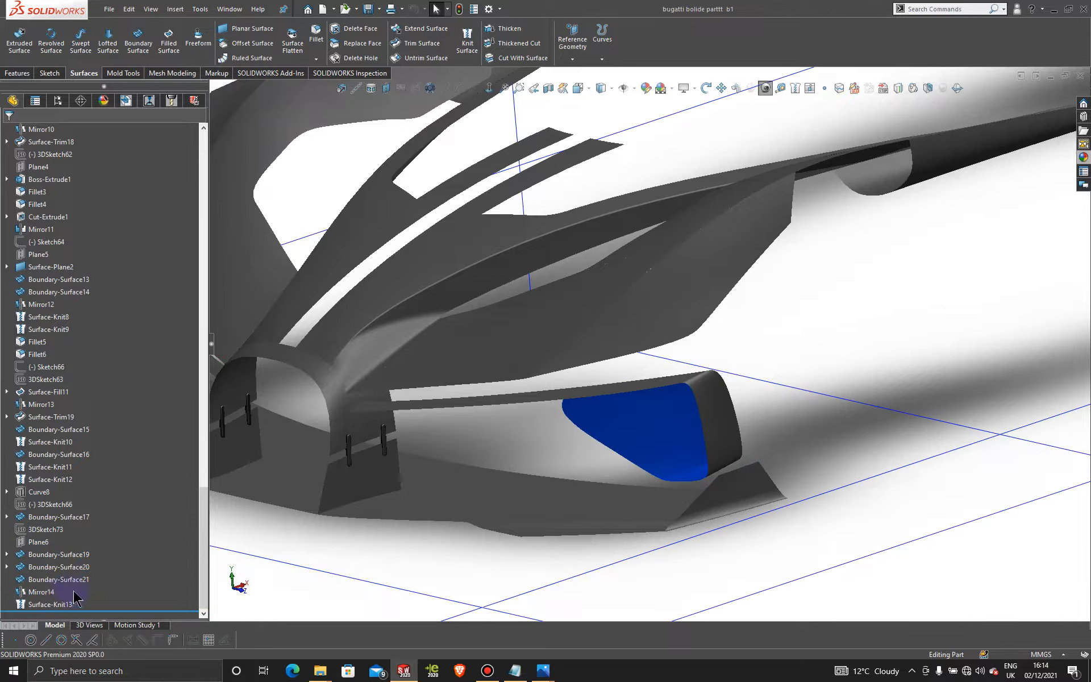
left_click_drag(51, 567, 31, 523)
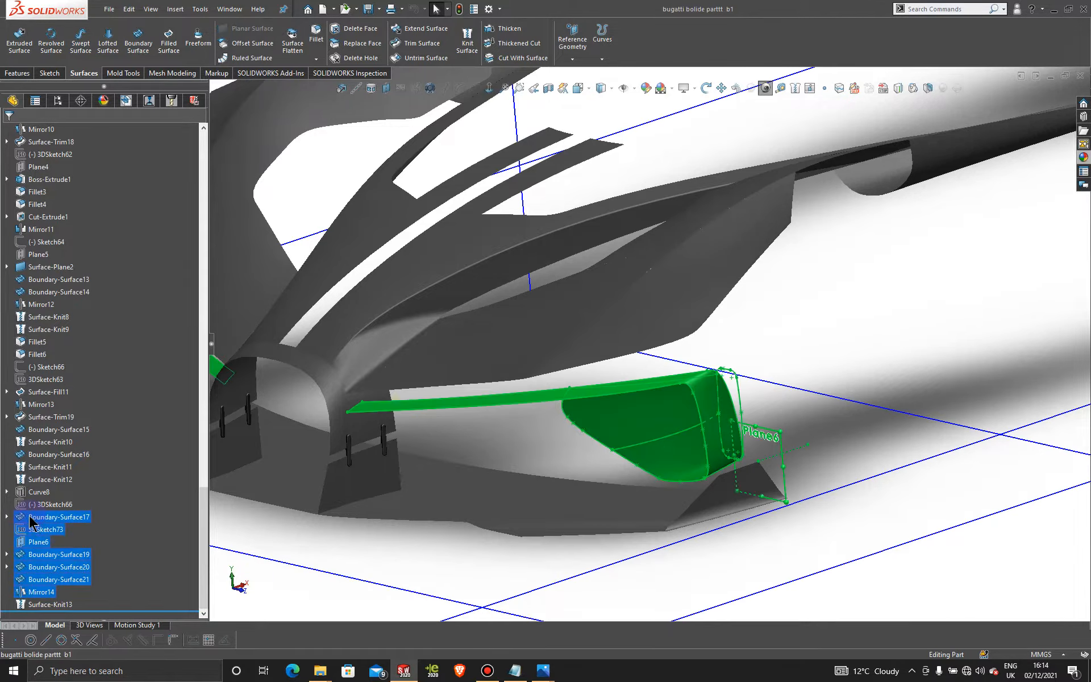
scroll(121, 548, "up", 3)
scroll(137, 570, "down", 3)
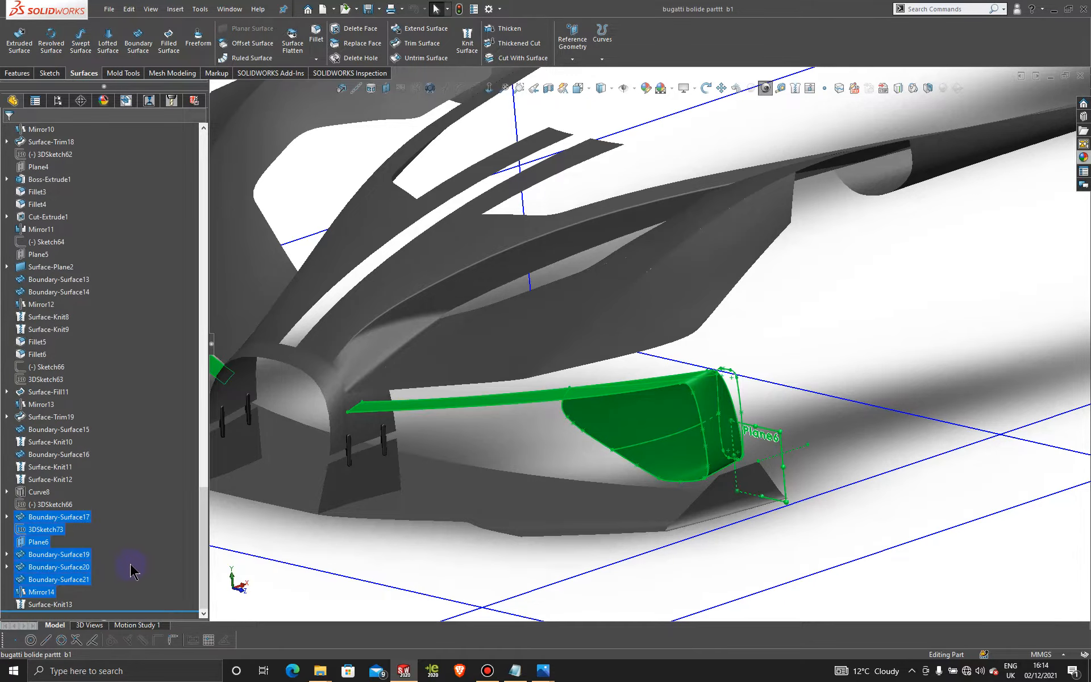
right_click(79, 524)
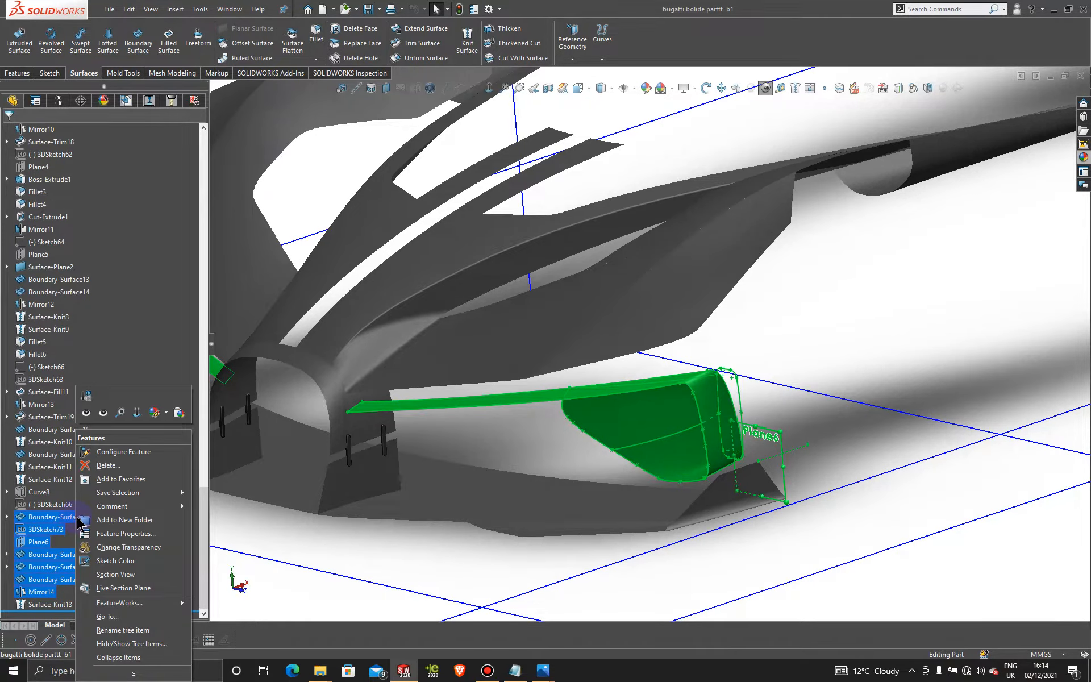
left_click(108, 464)
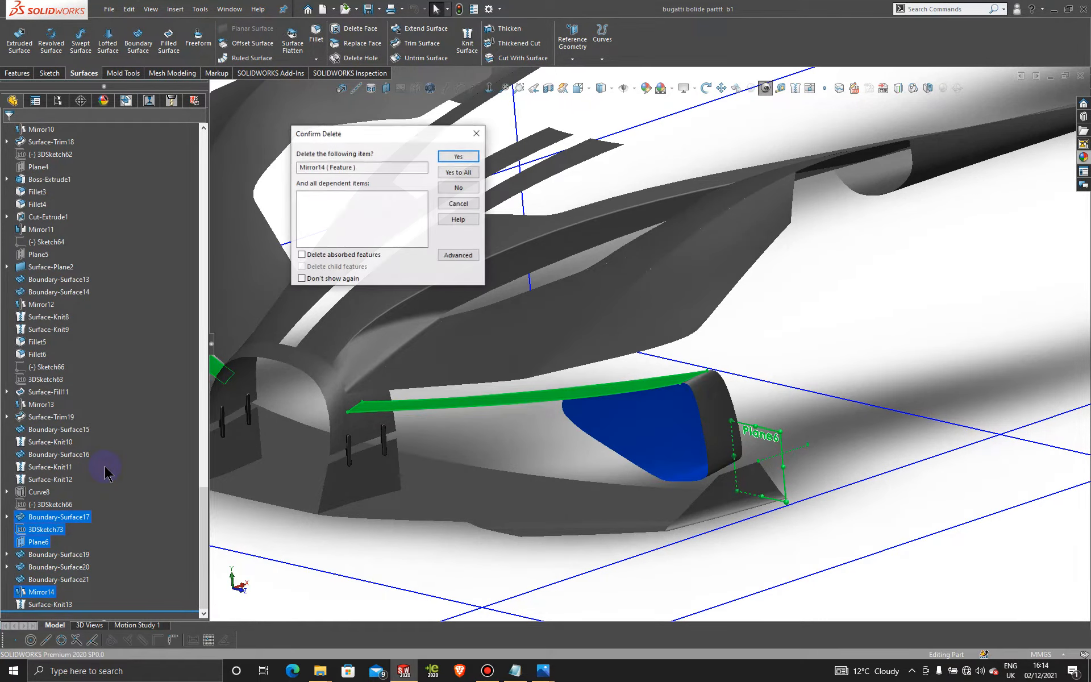
left_click(454, 155)
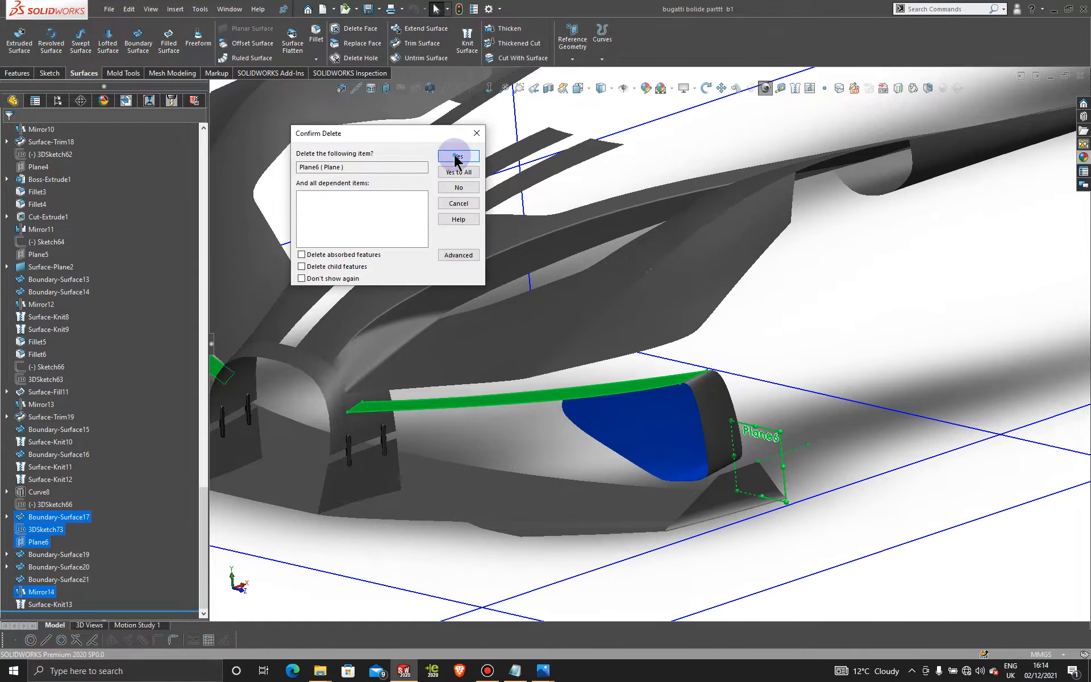
left_click(457, 156)
left_click(454, 161)
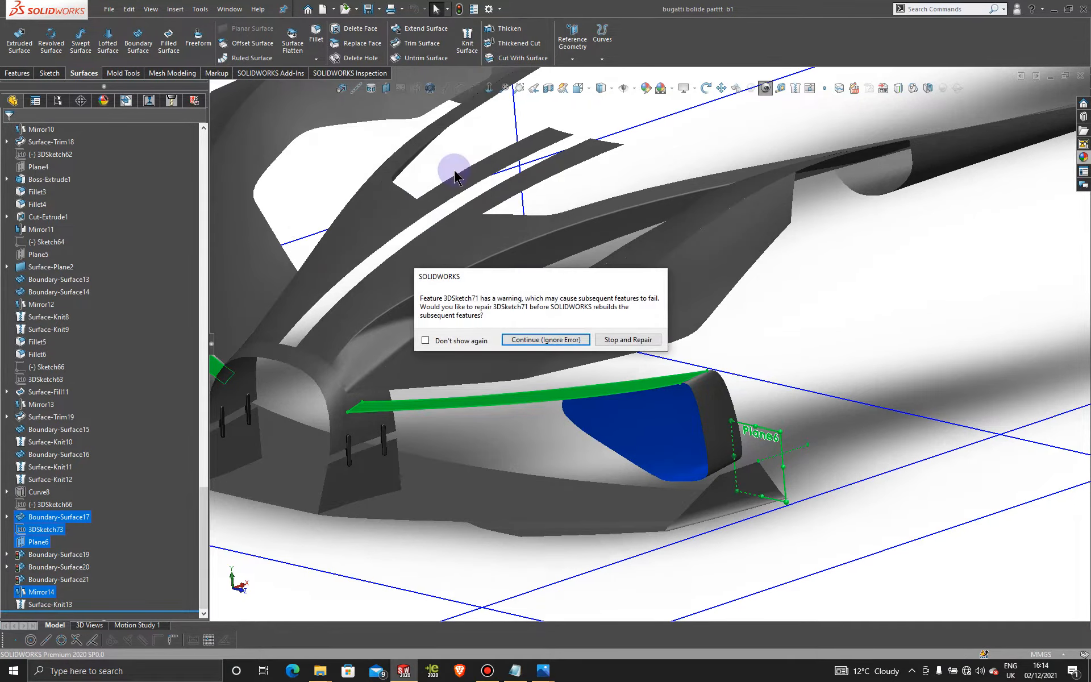
left_click(545, 339)
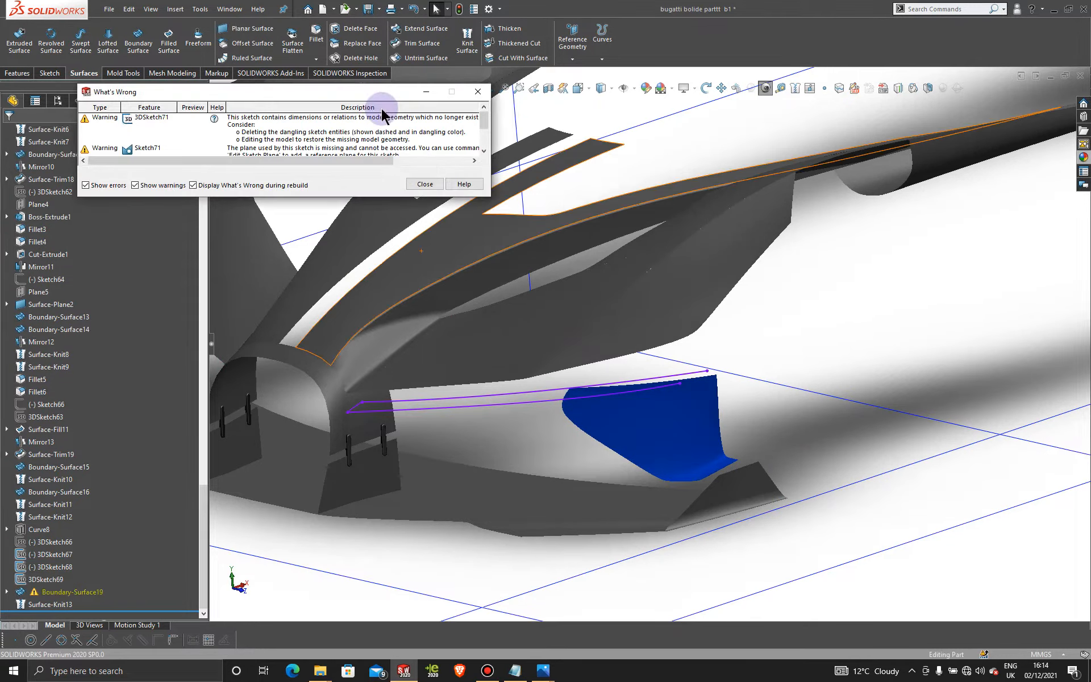
left_click(425, 183)
Step: Delete Boundary-Surface19, the remaining blue surface beside the car's nose, and dismiss the rebuild warnings
middle_click_drag(214, 555, 389, 492)
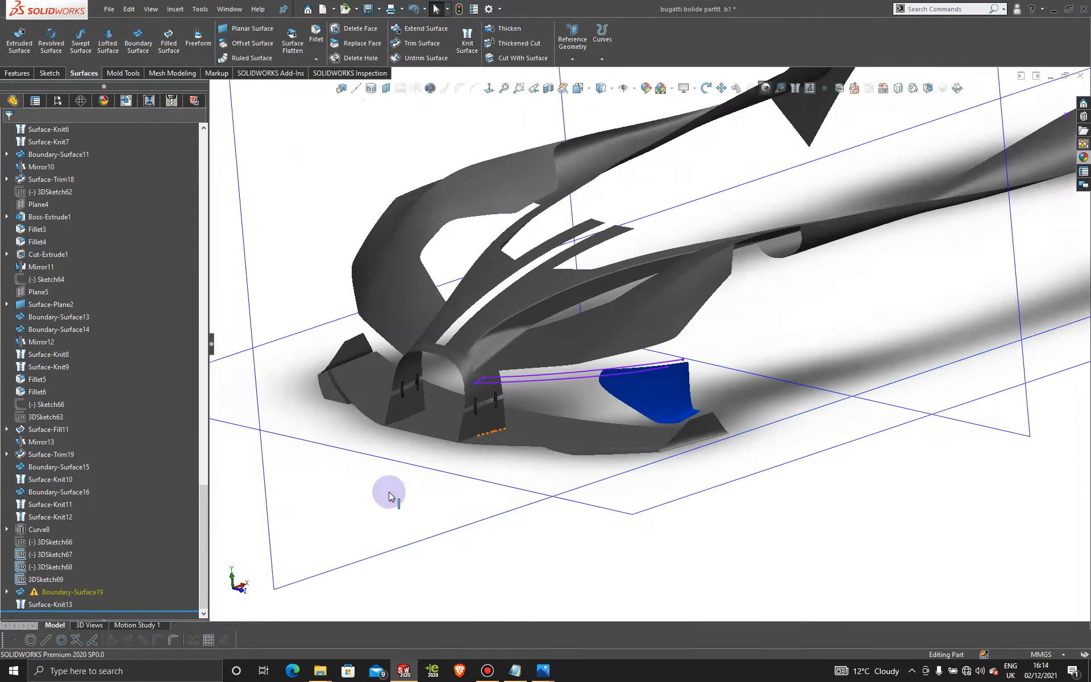
right_click(87, 592)
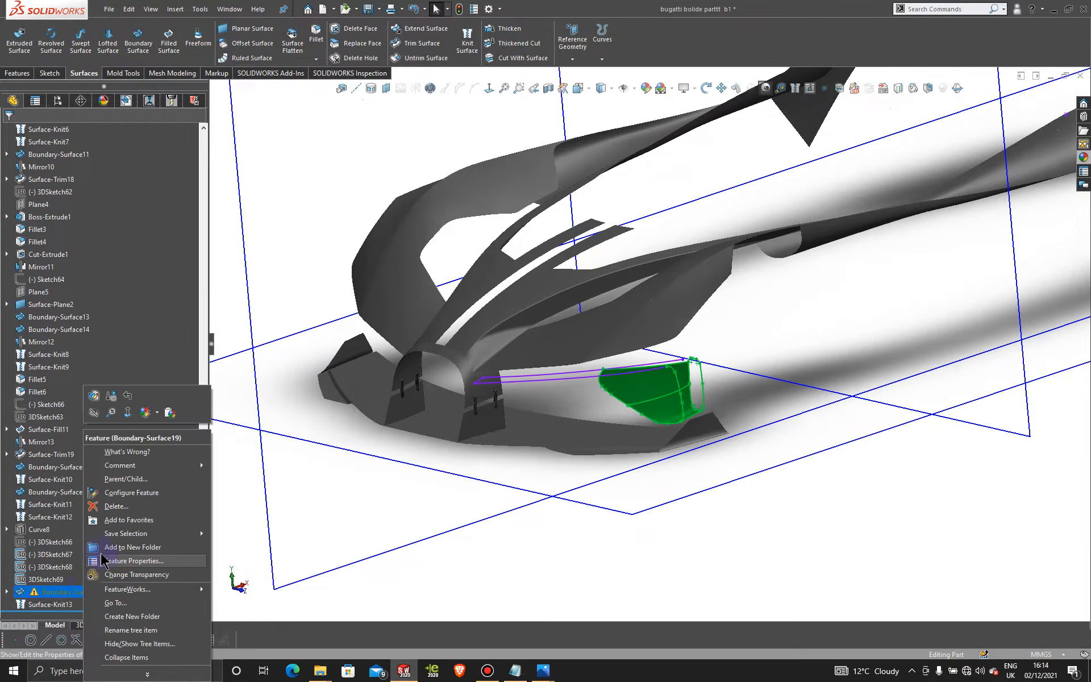
left_click(117, 506)
left_click(454, 157)
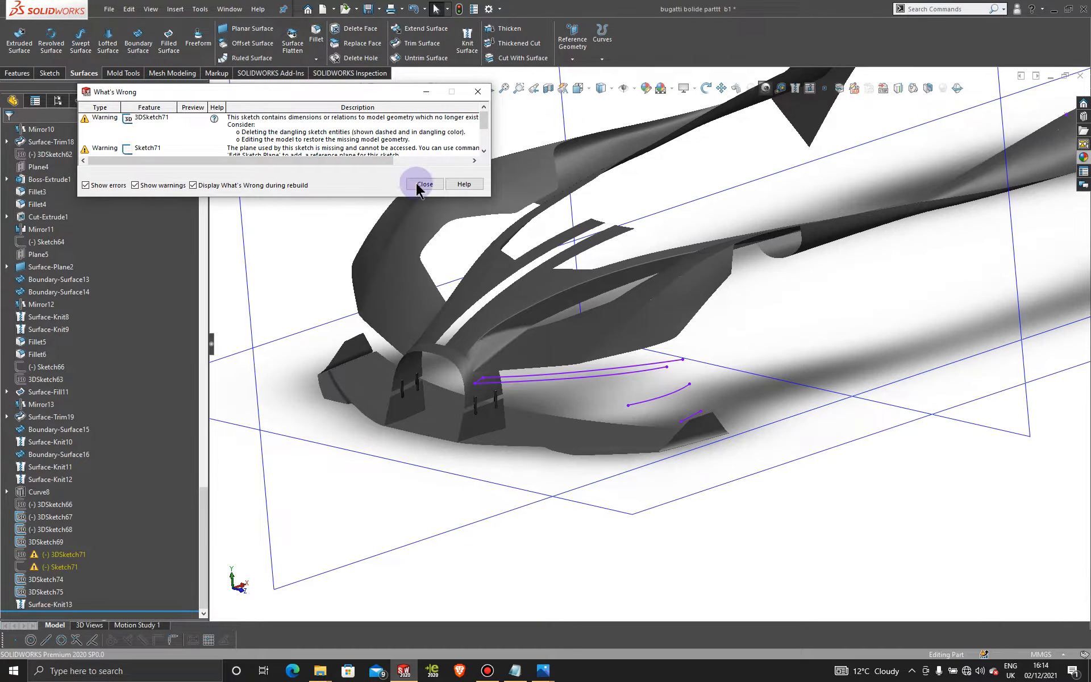
left_click(423, 183)
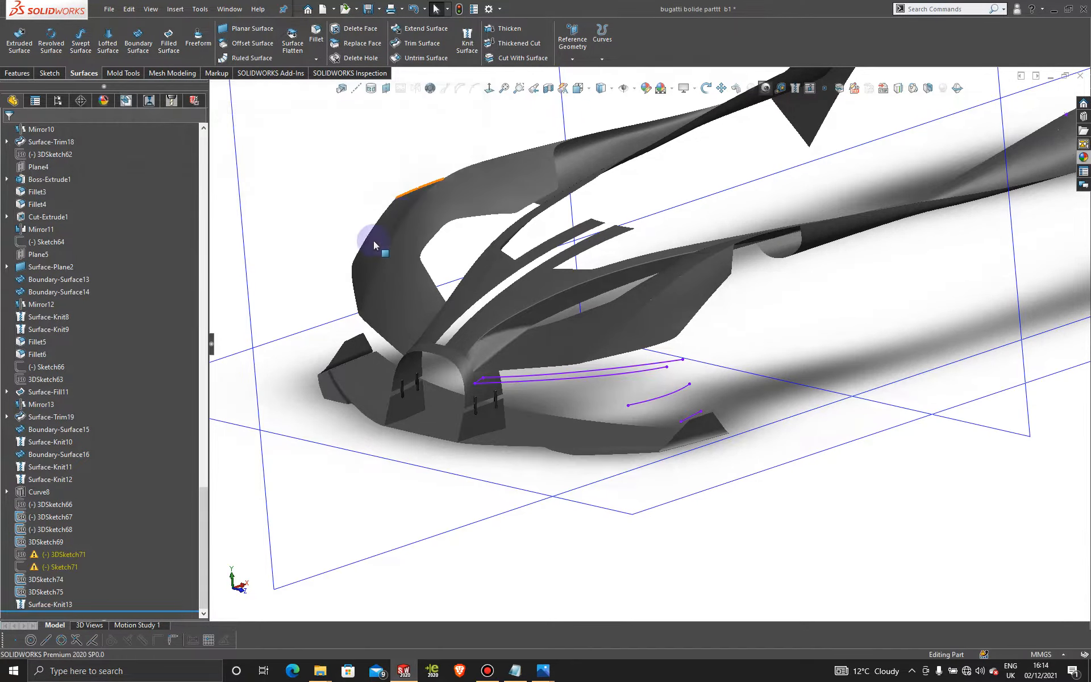
Step: Delete the two leftover curve sketches 3DSketch74 and 3DSketch75 and dismiss the rebuild warnings
left_click(54, 580)
left_click(84, 590, "shift")
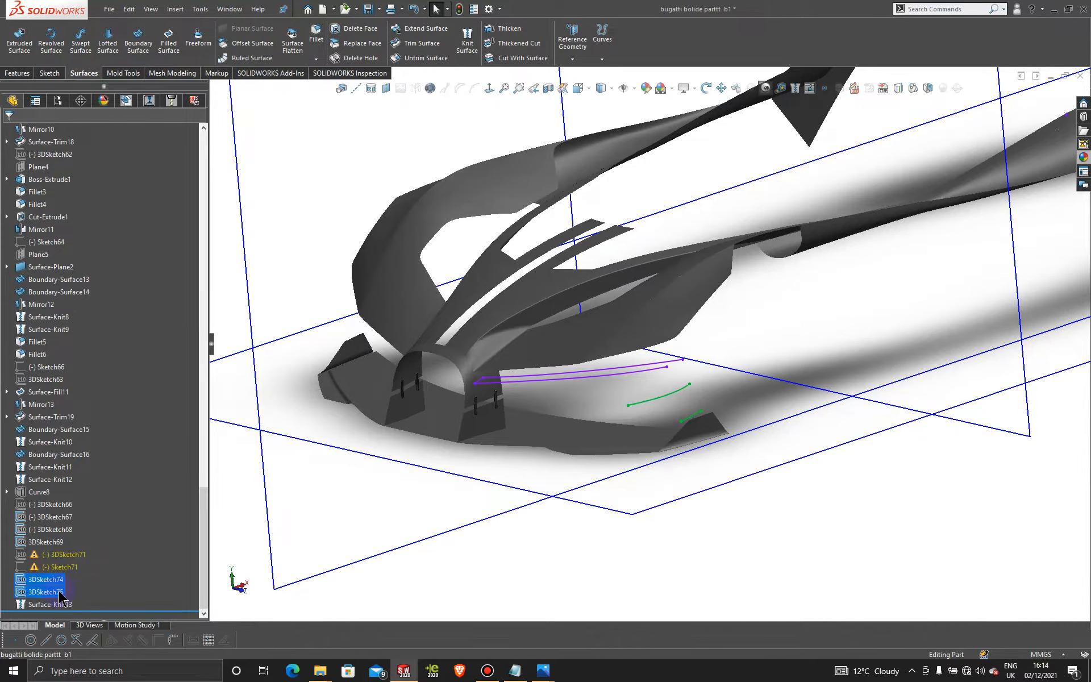
right_click(60, 596)
left_click(74, 520)
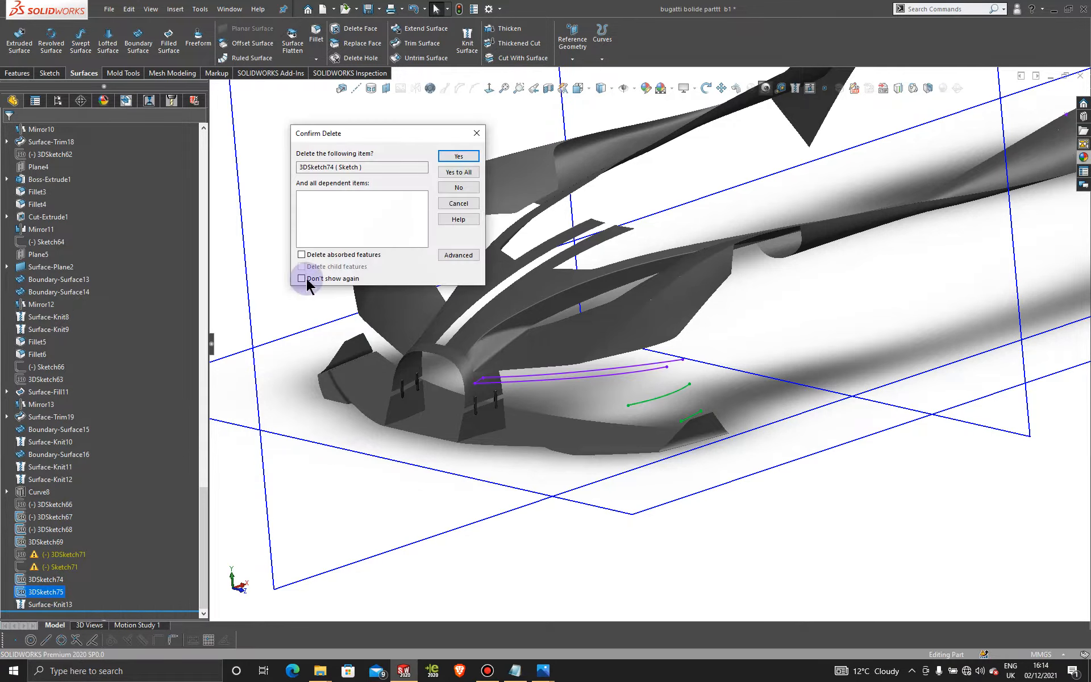
left_click(458, 156)
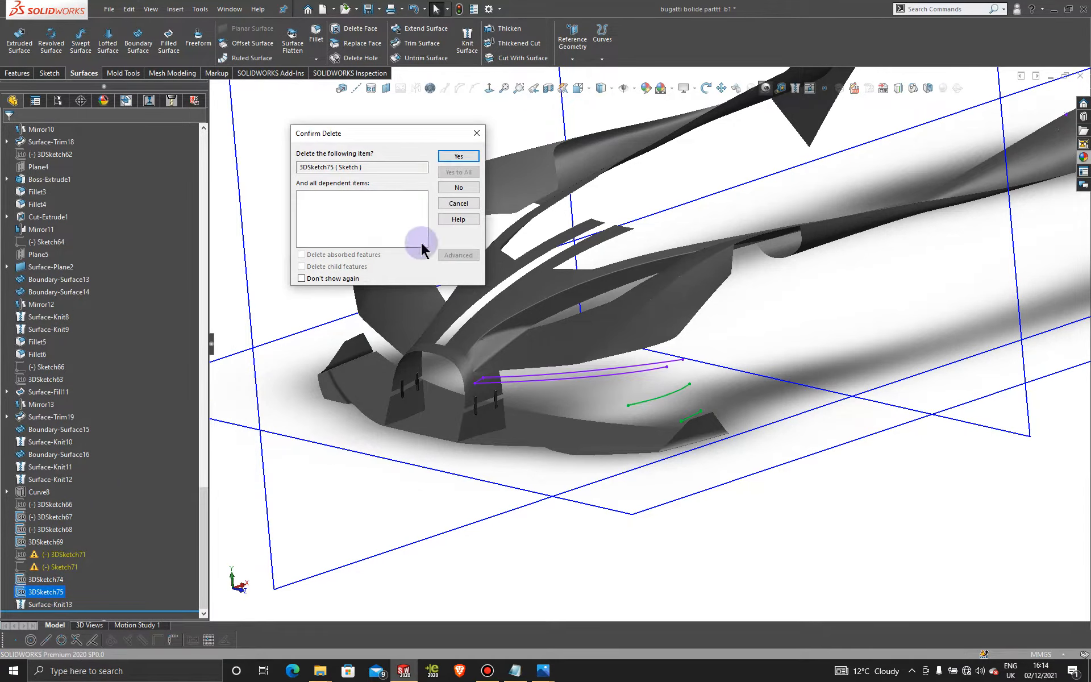
left_click(460, 159)
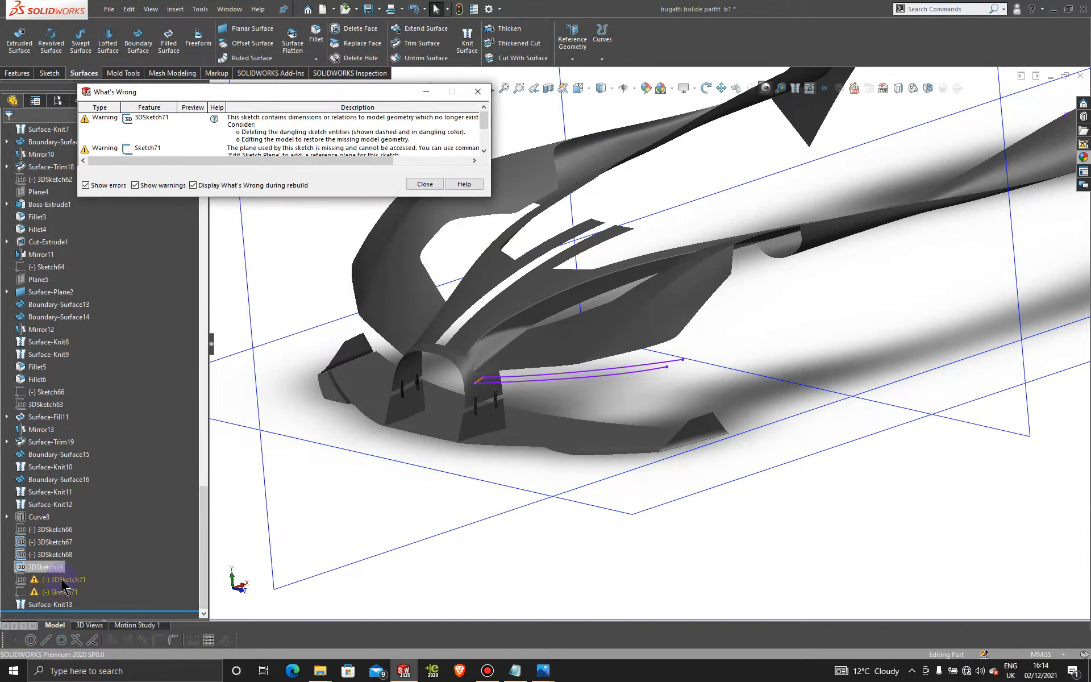
left_click(424, 184)
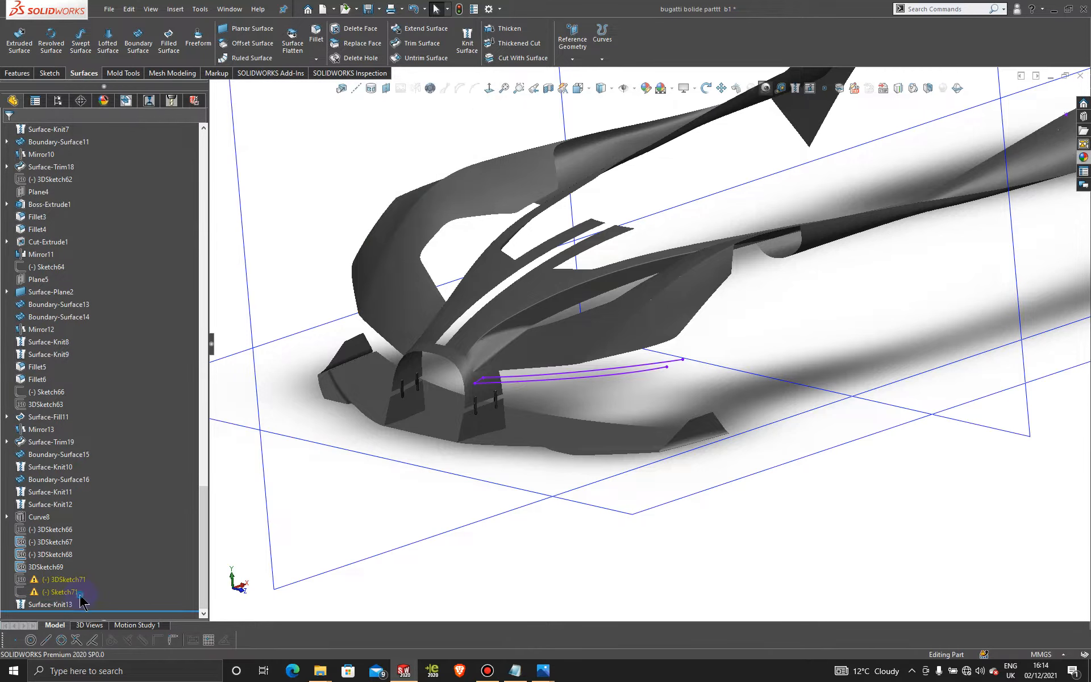
Step: Delete the dangling sketches 3DSketch71 and Sketch71
left_click(60, 581)
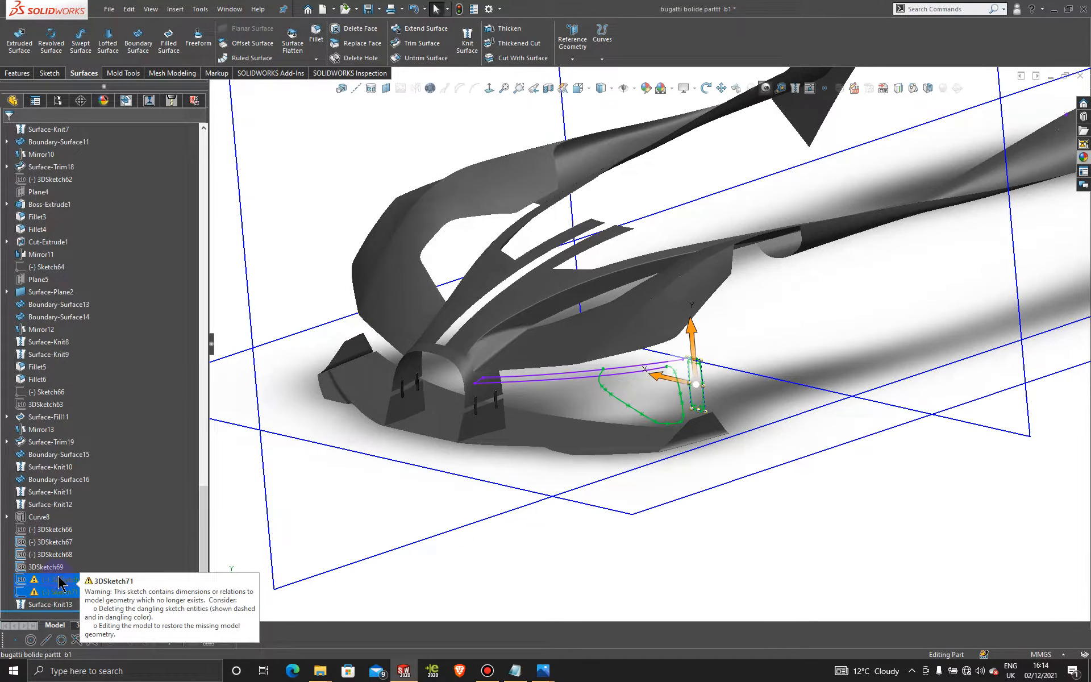
right_click(60, 581)
left_click(96, 527)
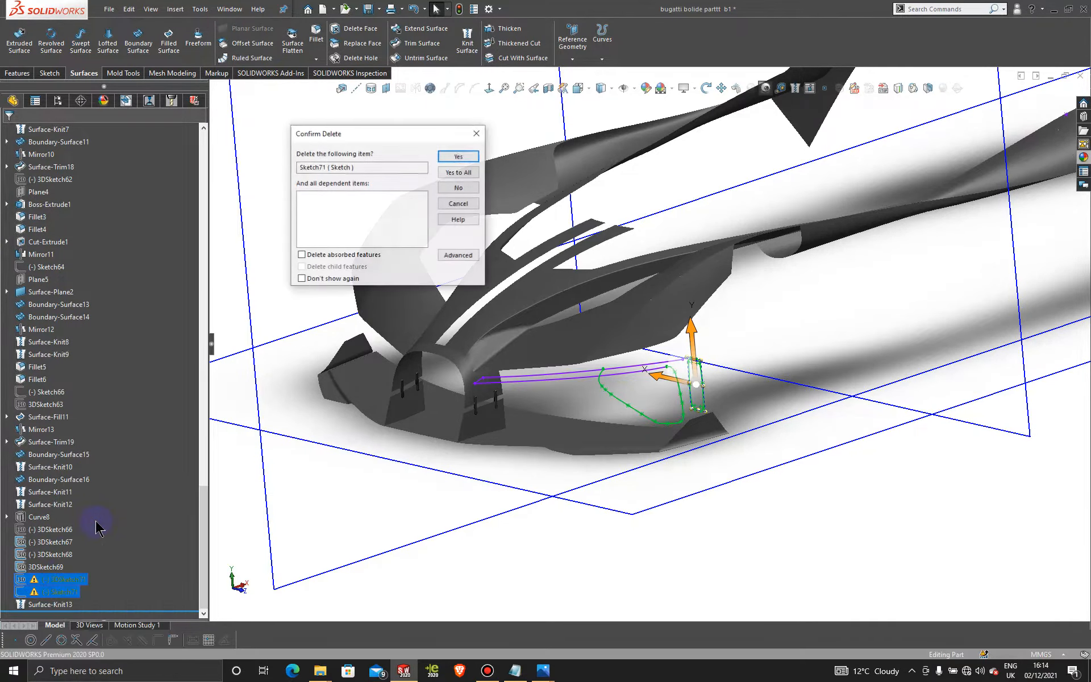
left_click(460, 157)
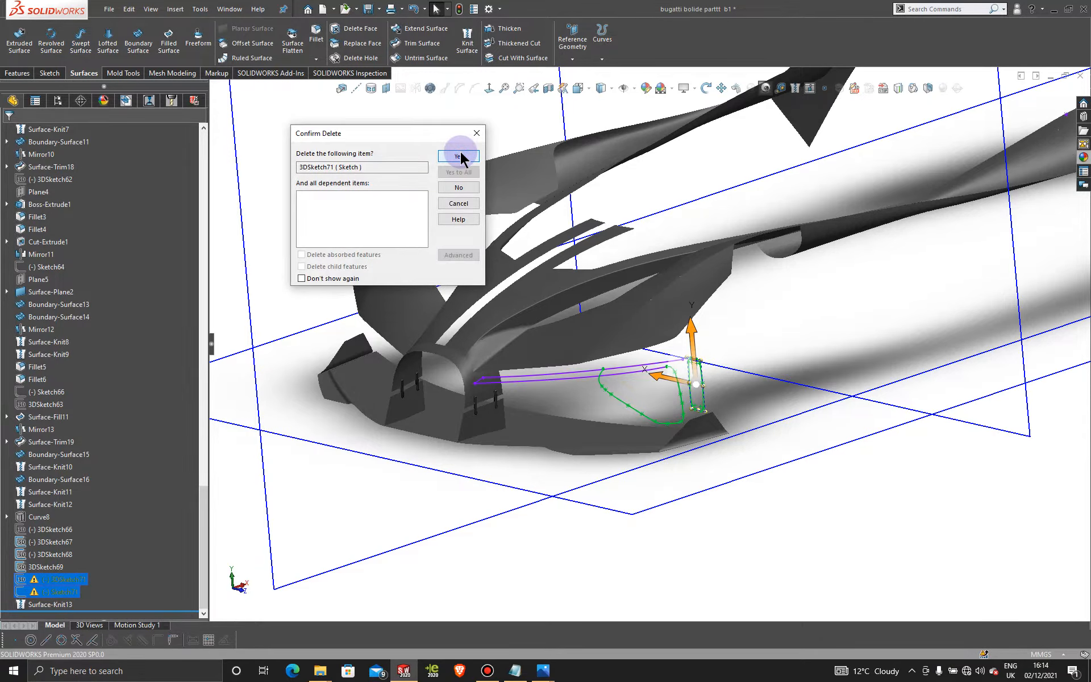
left_click(460, 157)
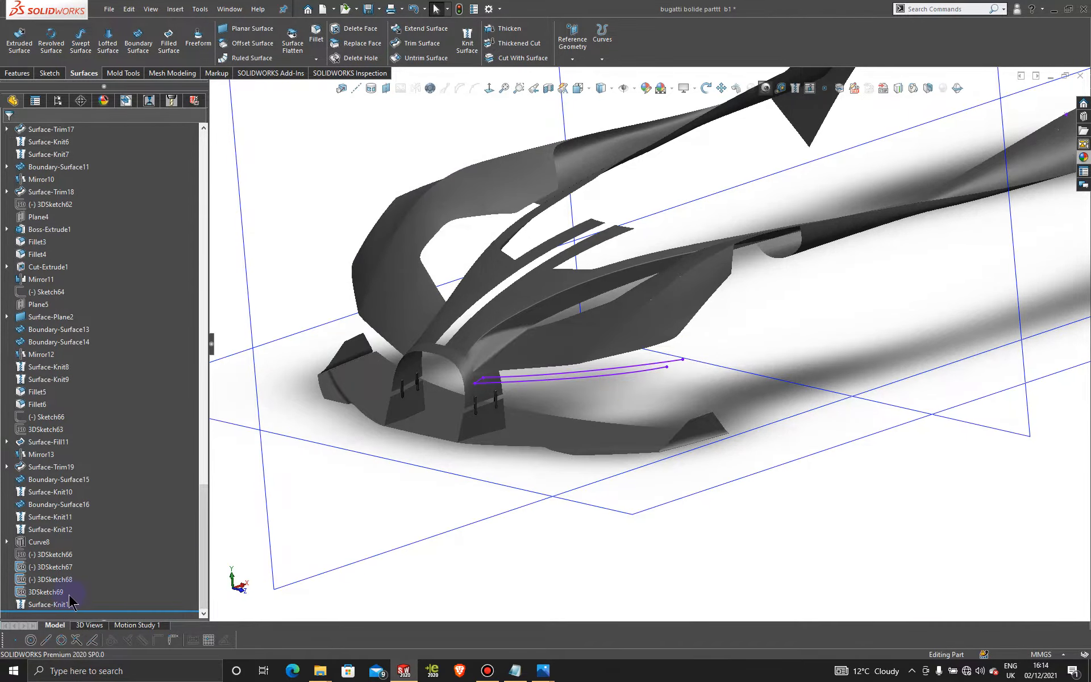
Step: Delete the remaining guide-curve sketches 3DSketch69, 3DSketch68 and 3DSketch67
left_click(48, 579)
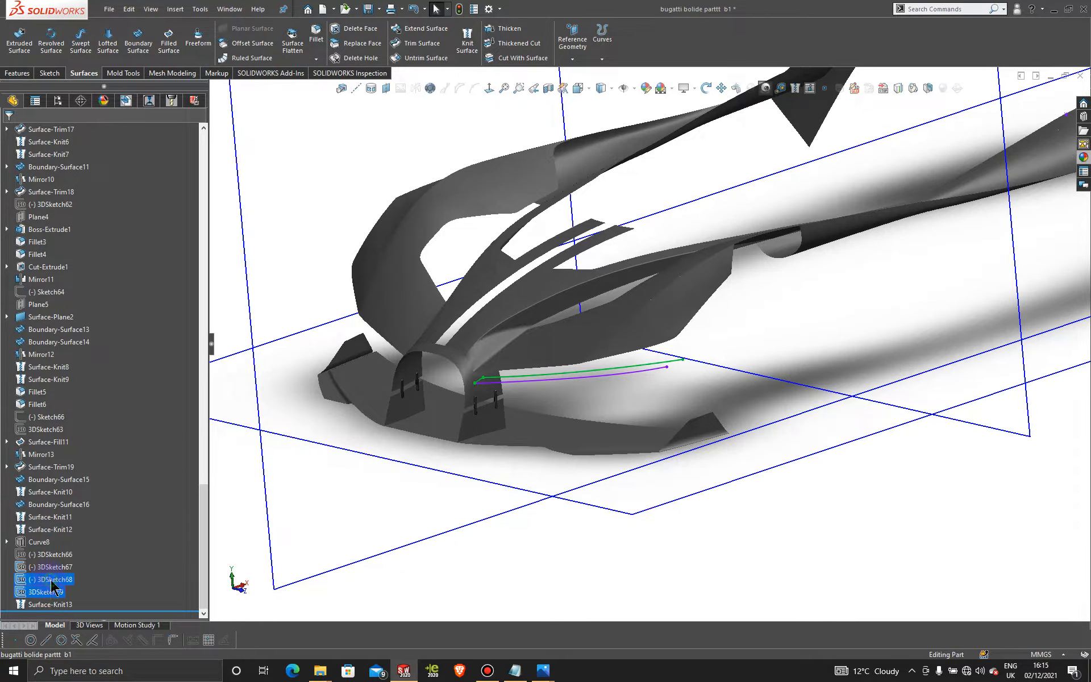
right_click(51, 584)
left_click(88, 534)
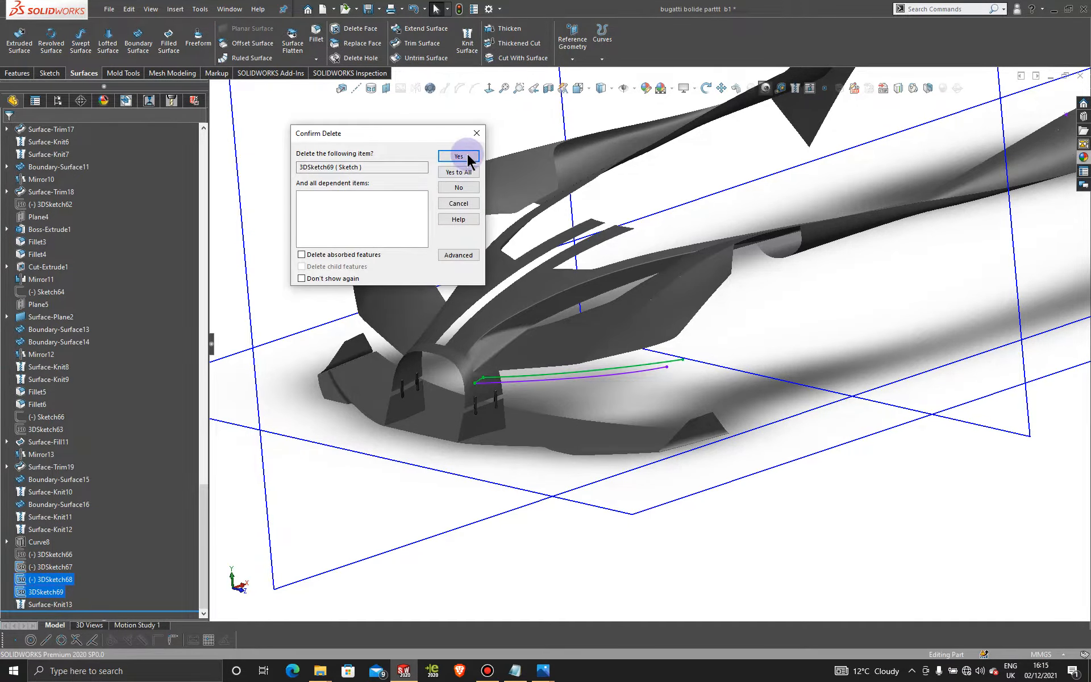
left_click(463, 157)
left_click(463, 157)
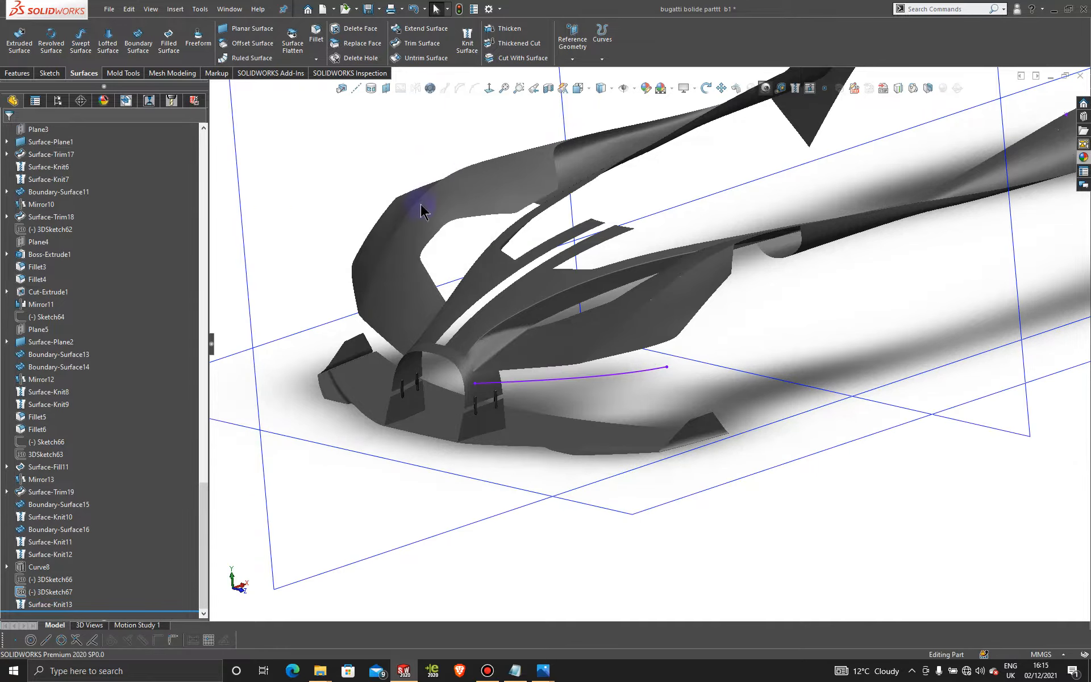
right_click(41, 595)
left_click(79, 531)
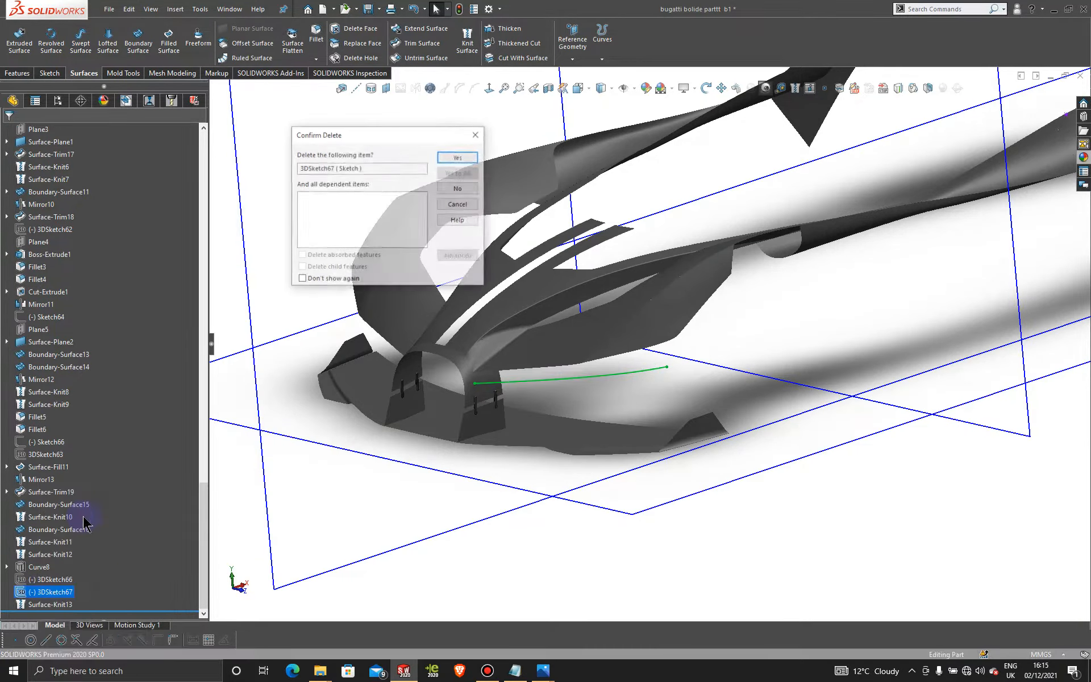
left_click(467, 157)
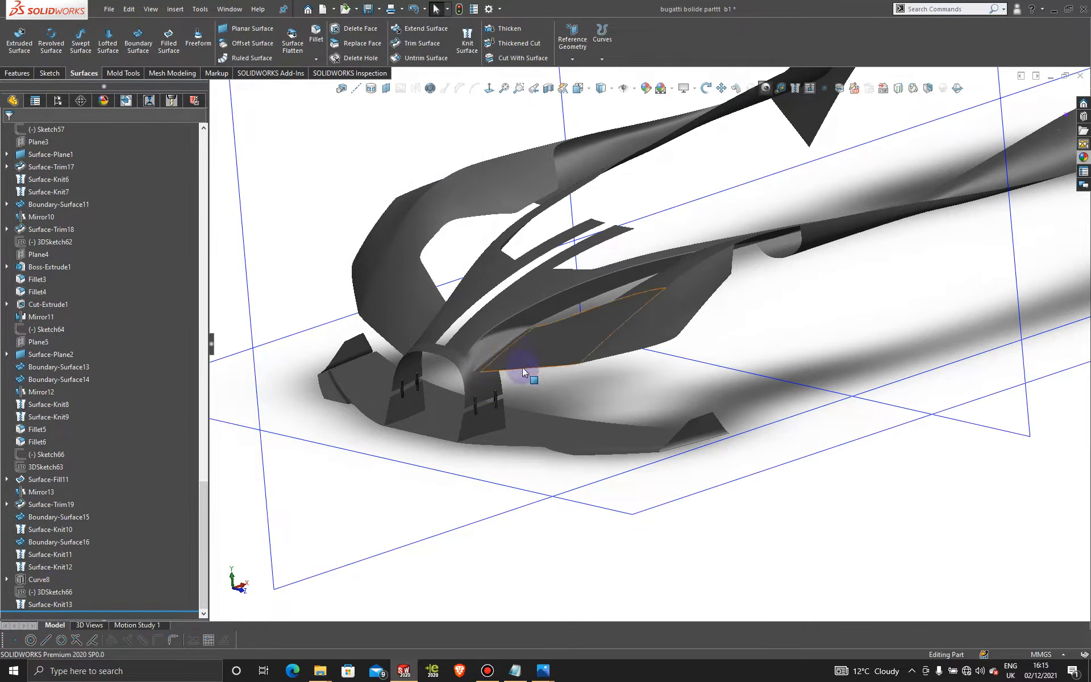
Step: Show the hidden 3DSketch66 with its two points beside the front grille
left_click(64, 596)
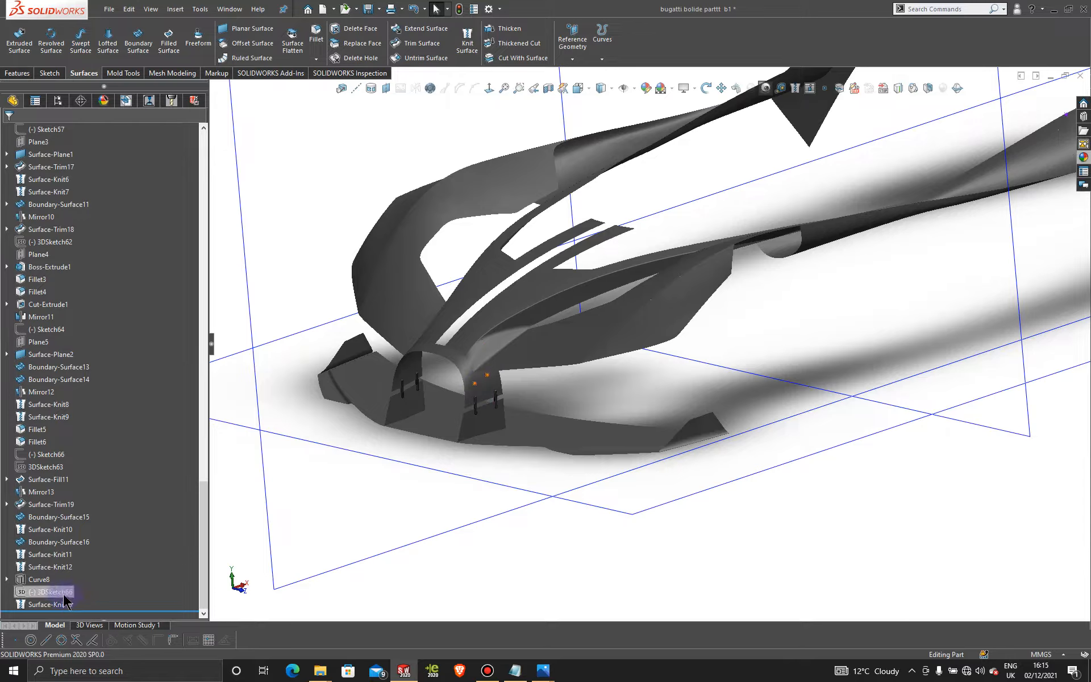
right_click(64, 599)
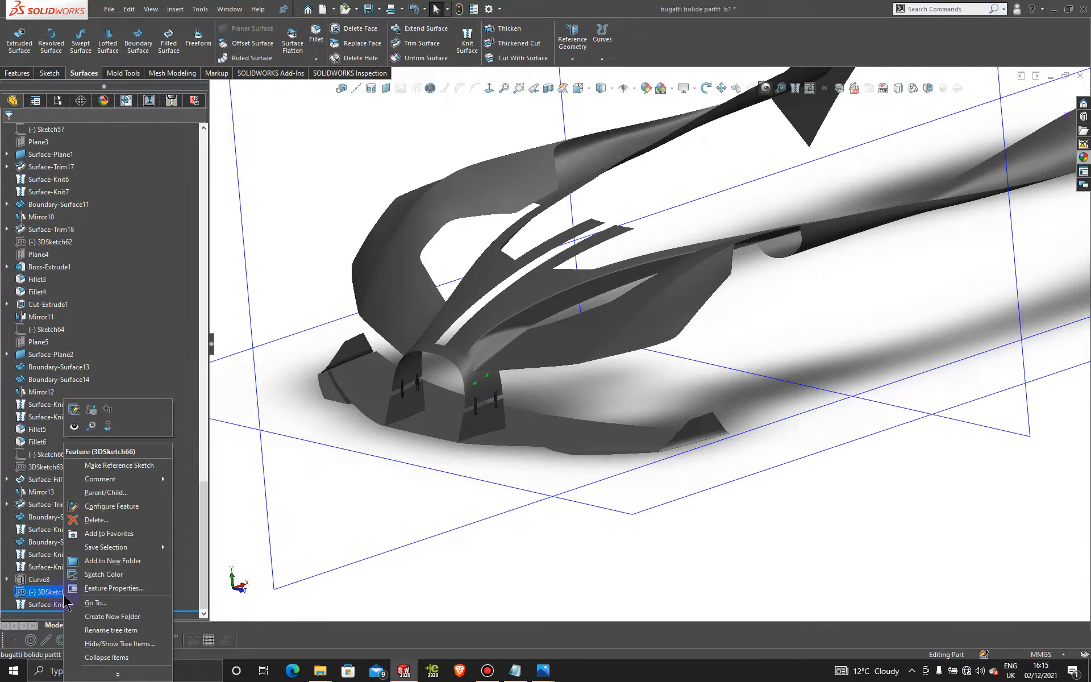
left_click(73, 426)
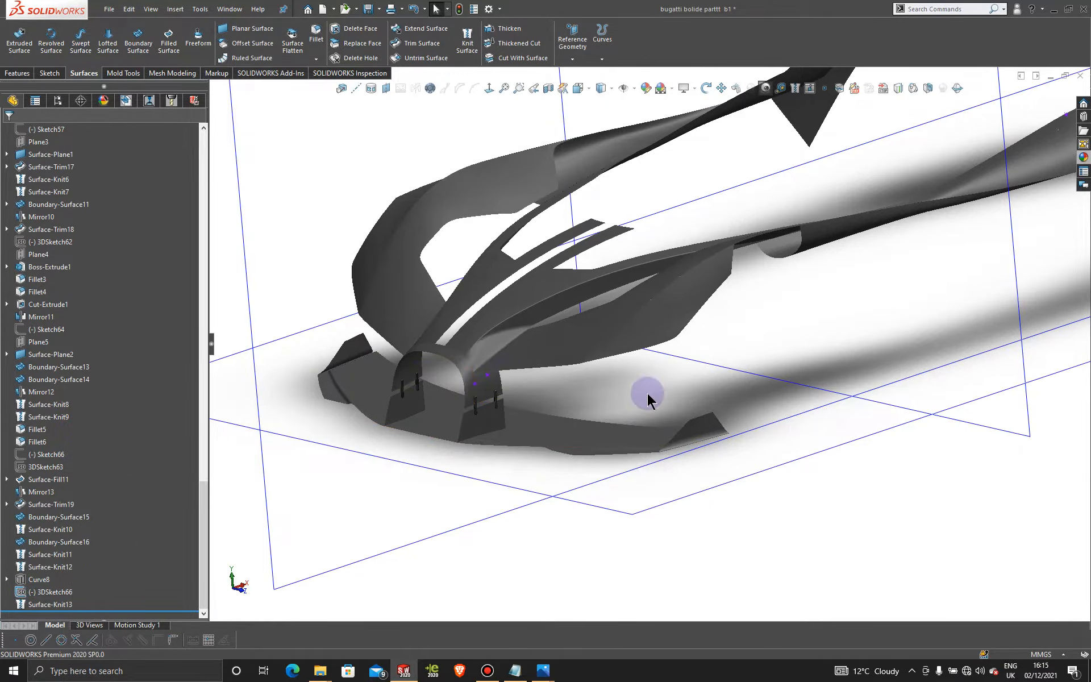
Step: Activate the default Display State 1 so the reference pictures appear with the surfaces
scroll(638, 393, "up", 2)
scroll(638, 393, "up", 1)
mouse_move(669, 367)
middle_mouse_down()
mouse_move(698, 373)
mouse_move(662, 377)
middle_mouse_up()
scroll(650, 335, "up", 2)
scroll(647, 277, "down", 2)
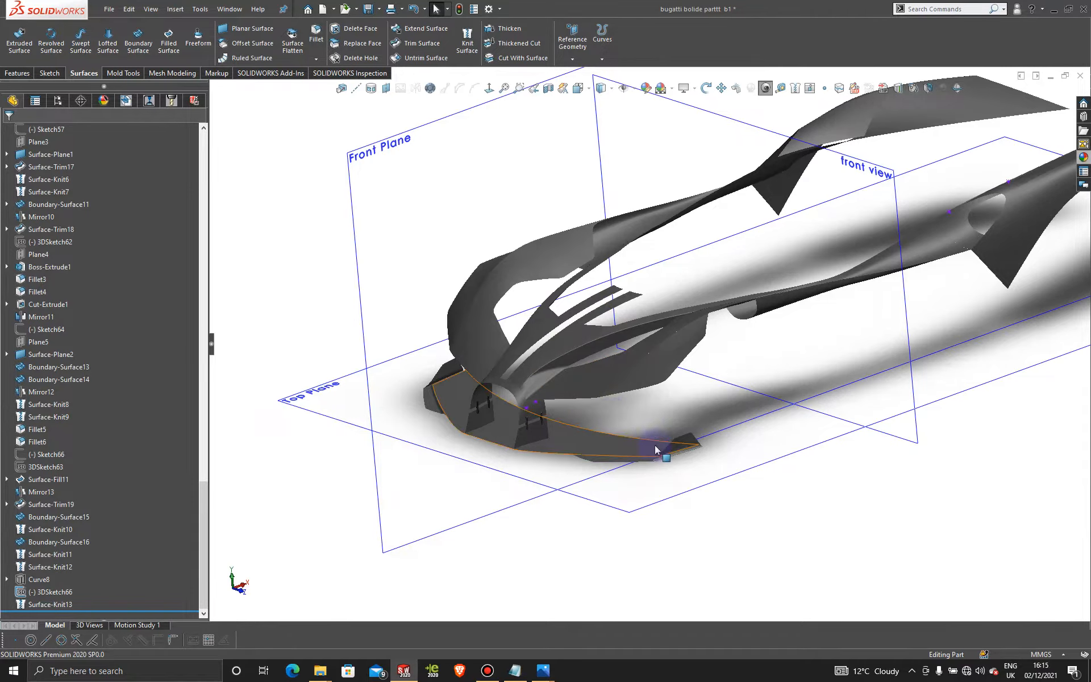
scroll(619, 404, "up", 1)
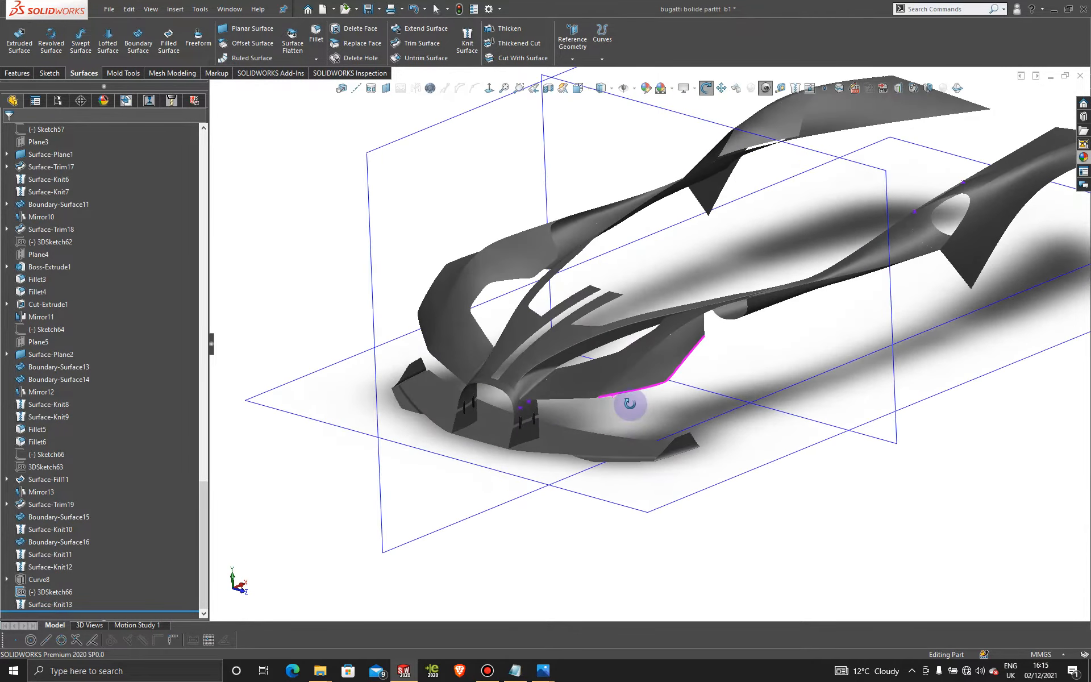
scroll(628, 403, "down", 2)
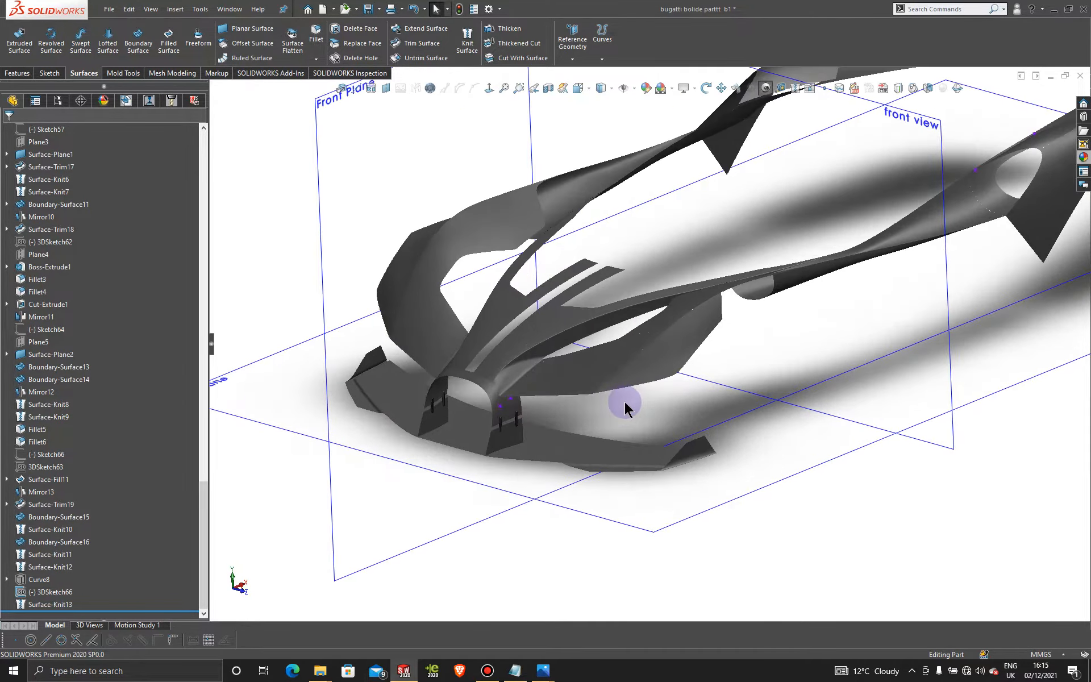
left_click(60, 103)
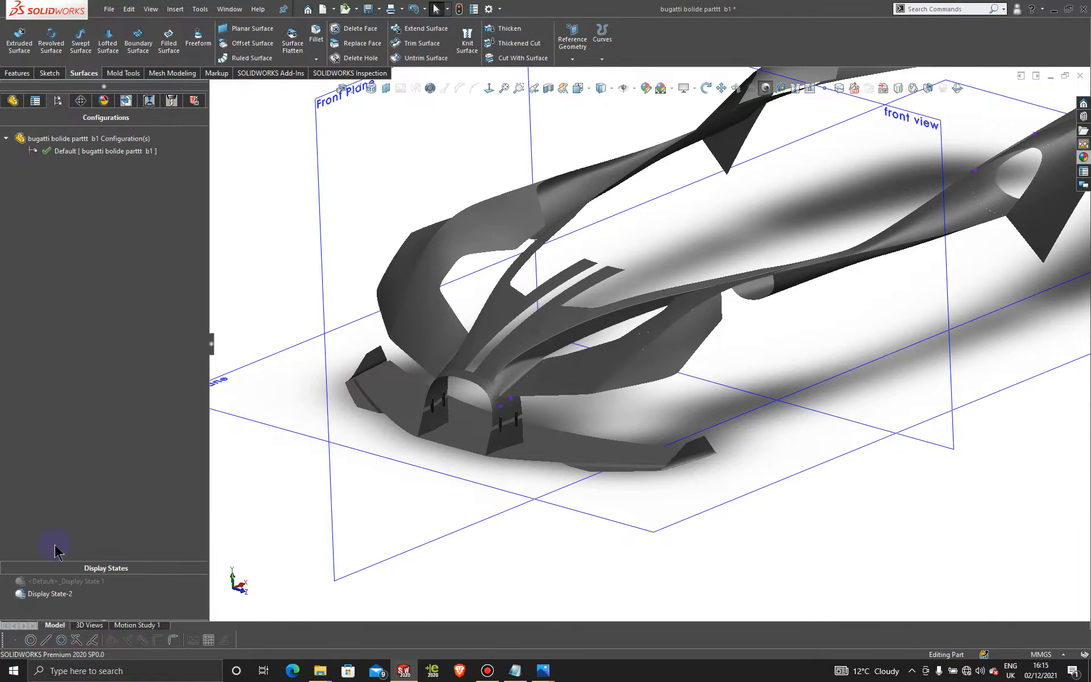
double_click(92, 581)
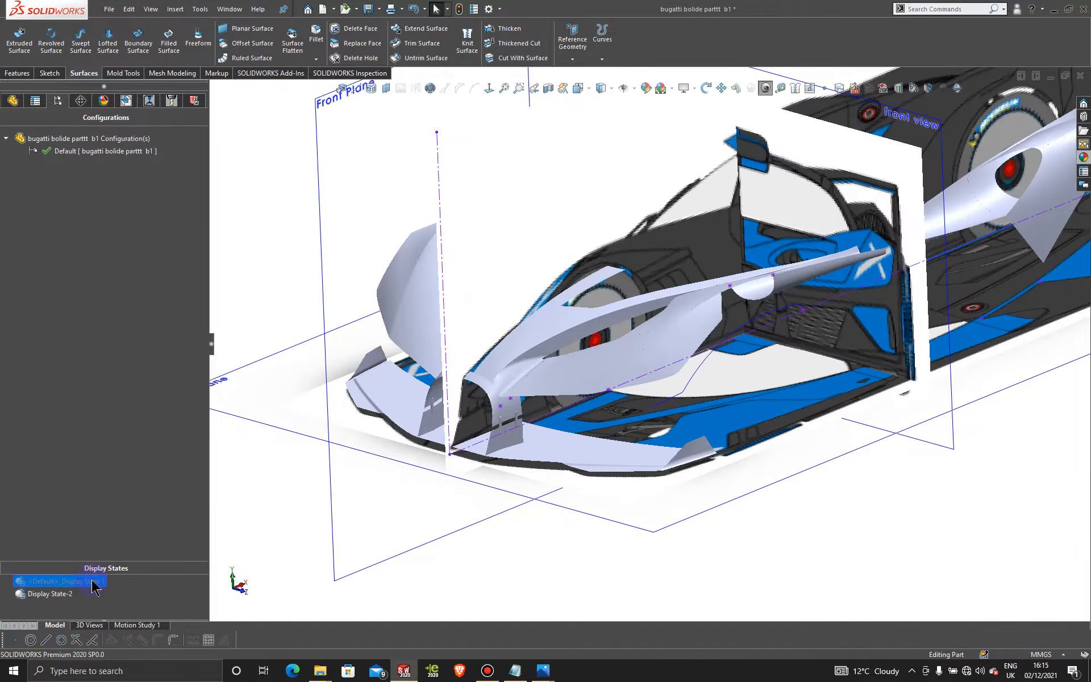
Step: Hide the Curve8 feature that runs beside the front fender over the side reference picture
mouse_move(613, 428)
middle_mouse_down()
mouse_move(616, 445)
mouse_move(630, 424)
mouse_move(618, 429)
middle_mouse_up()
left_click(683, 382)
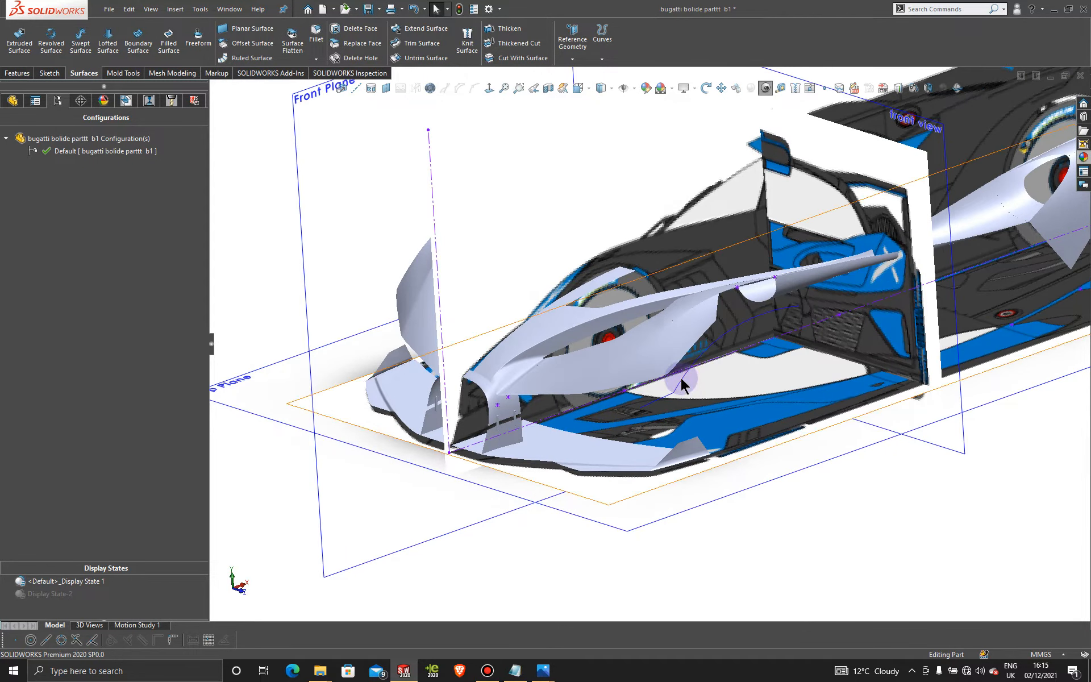
left_click(679, 388)
right_click(677, 389)
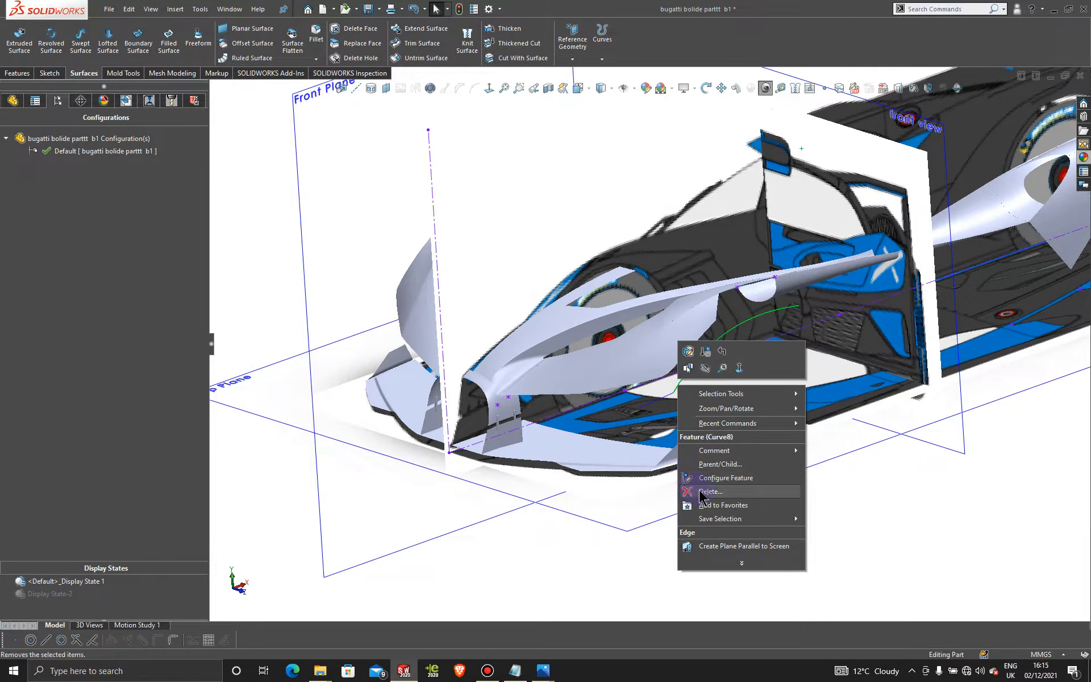
left_click(704, 368)
Step: Start a sketch on the Front Plane and orient the view normal to it
middle_click_drag(680, 409, 675, 430)
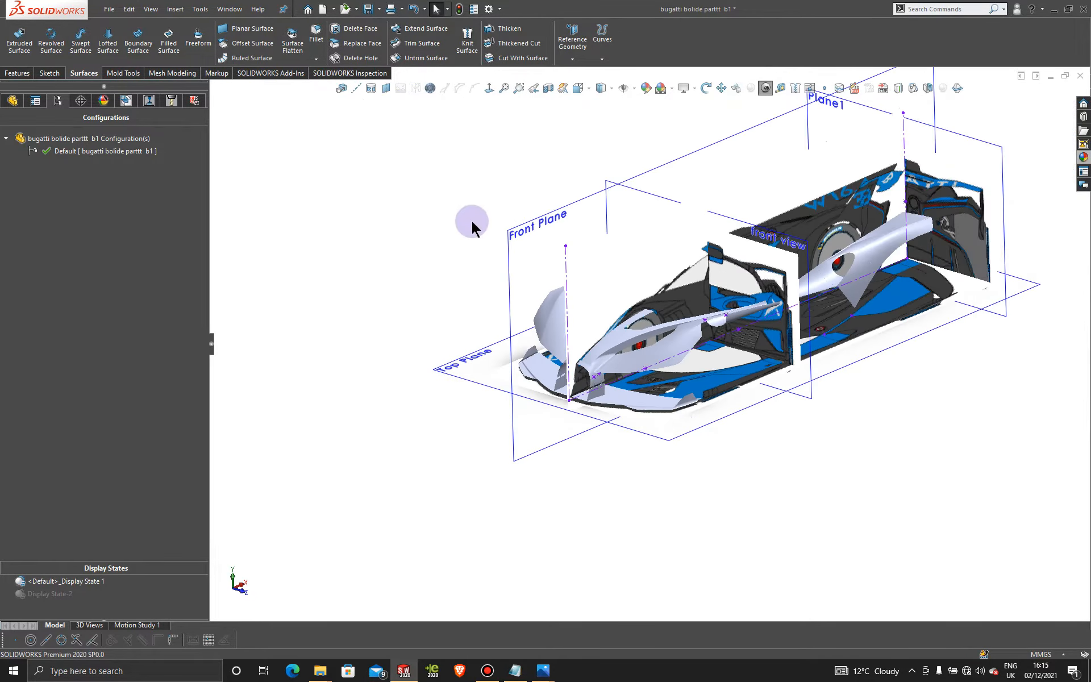
left_click(527, 227)
left_click(487, 183)
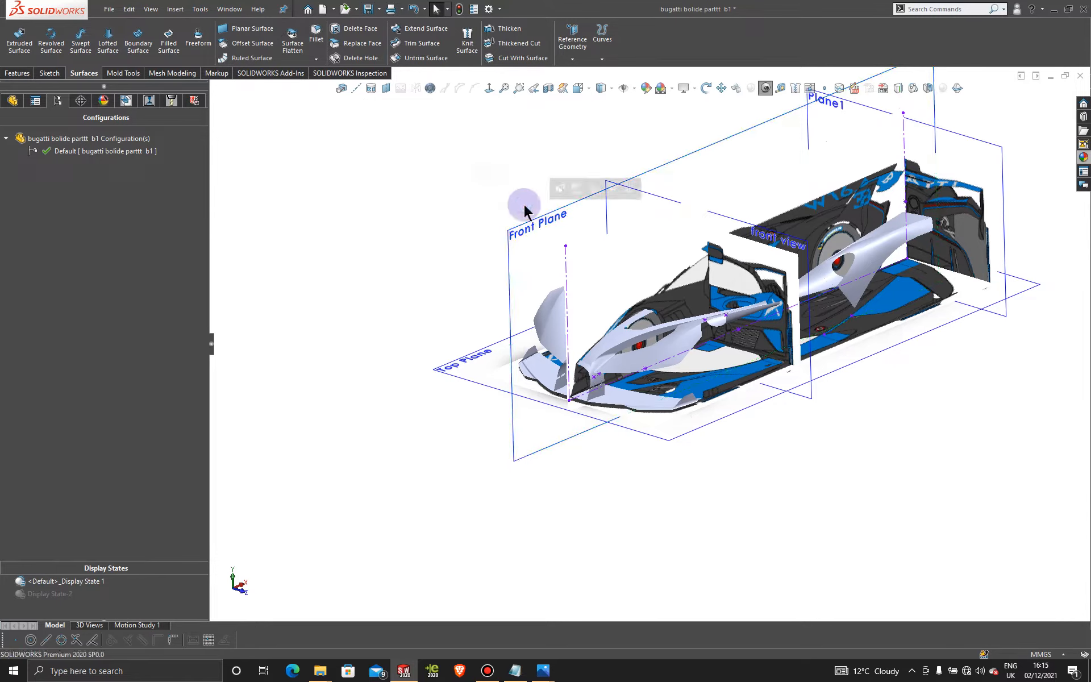
left_click(539, 229)
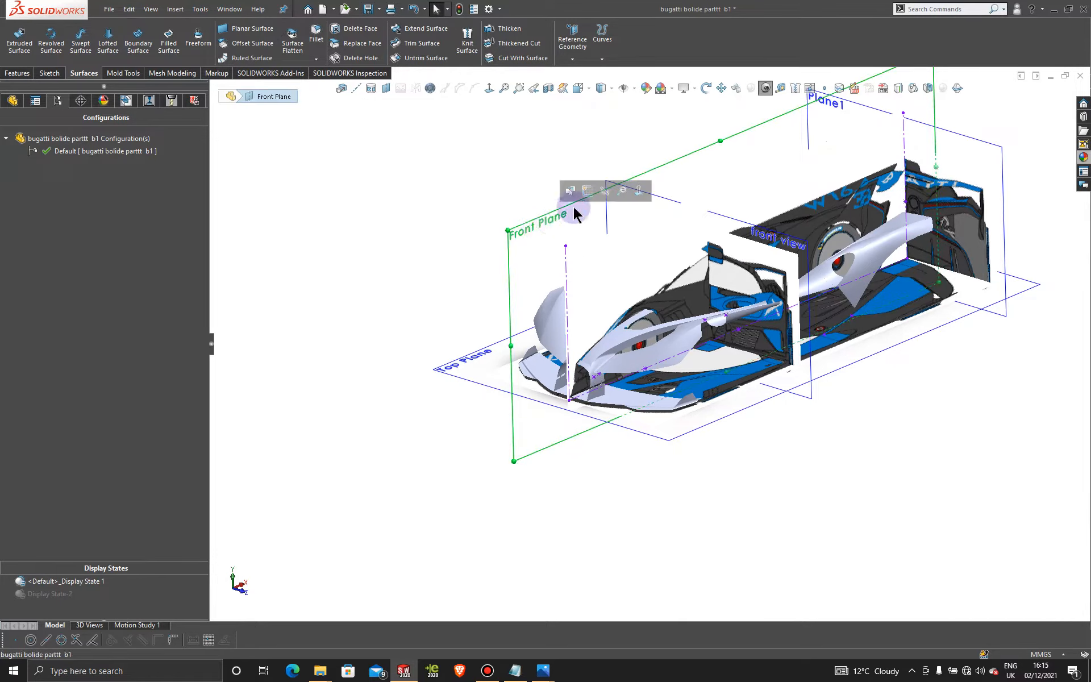
left_click(585, 195)
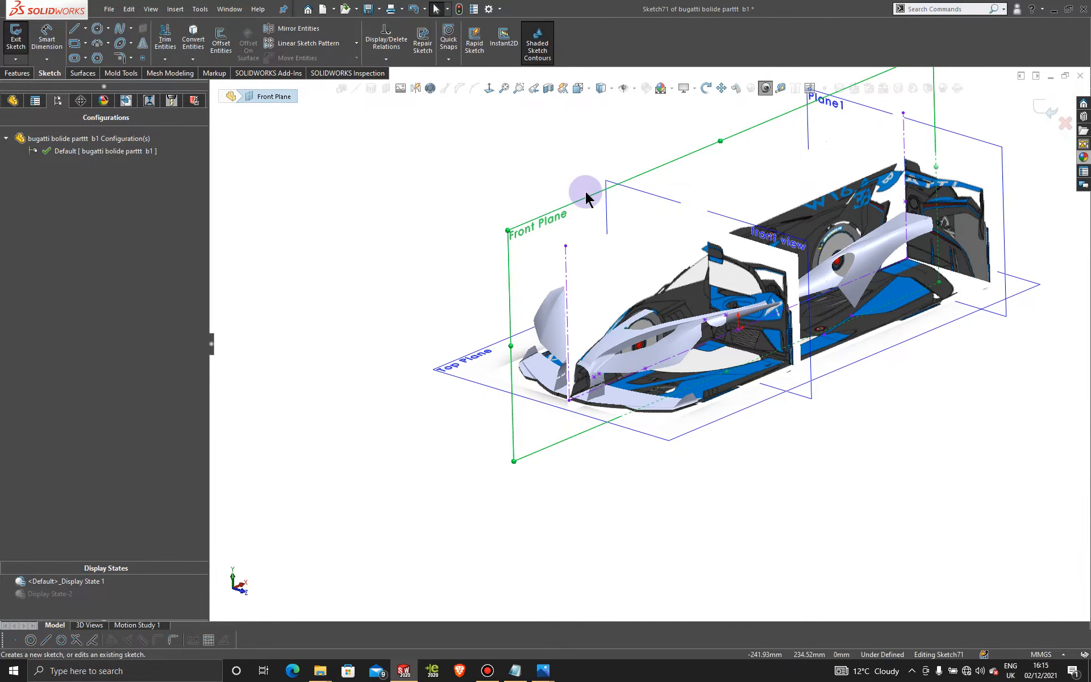
left_click(489, 89)
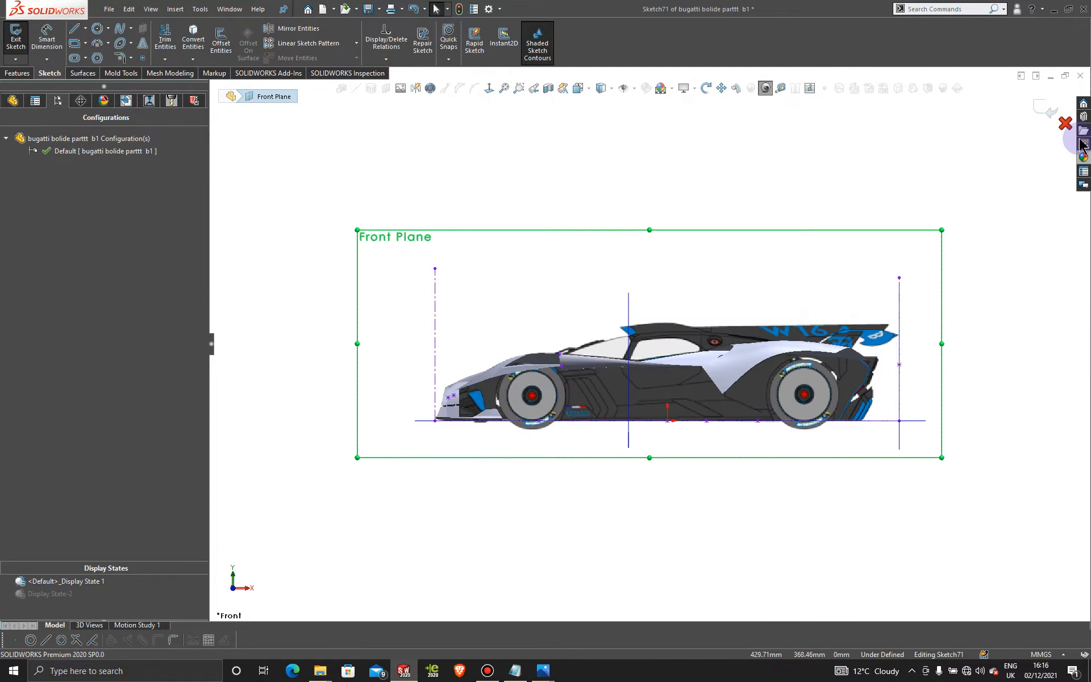
Step: Apply a see-through appearance to the whole part so the side reference picture shows through the body surfaces
left_click(1083, 158)
left_click_drag(1029, 289, 750, 369)
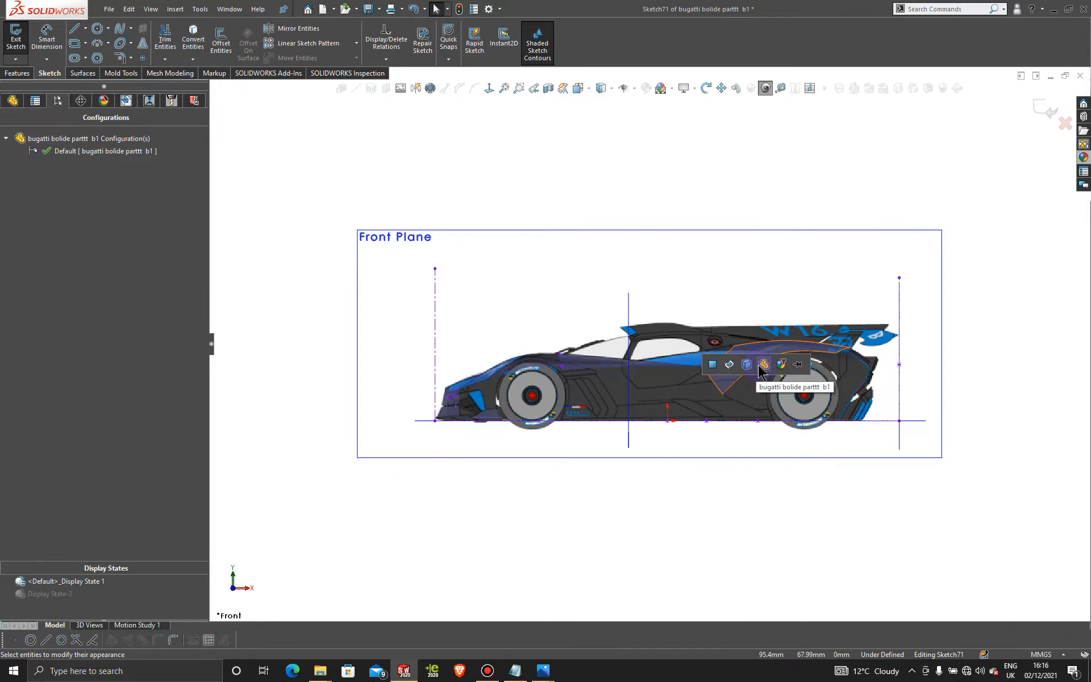
left_click(761, 364)
scroll(524, 387, "down", 2)
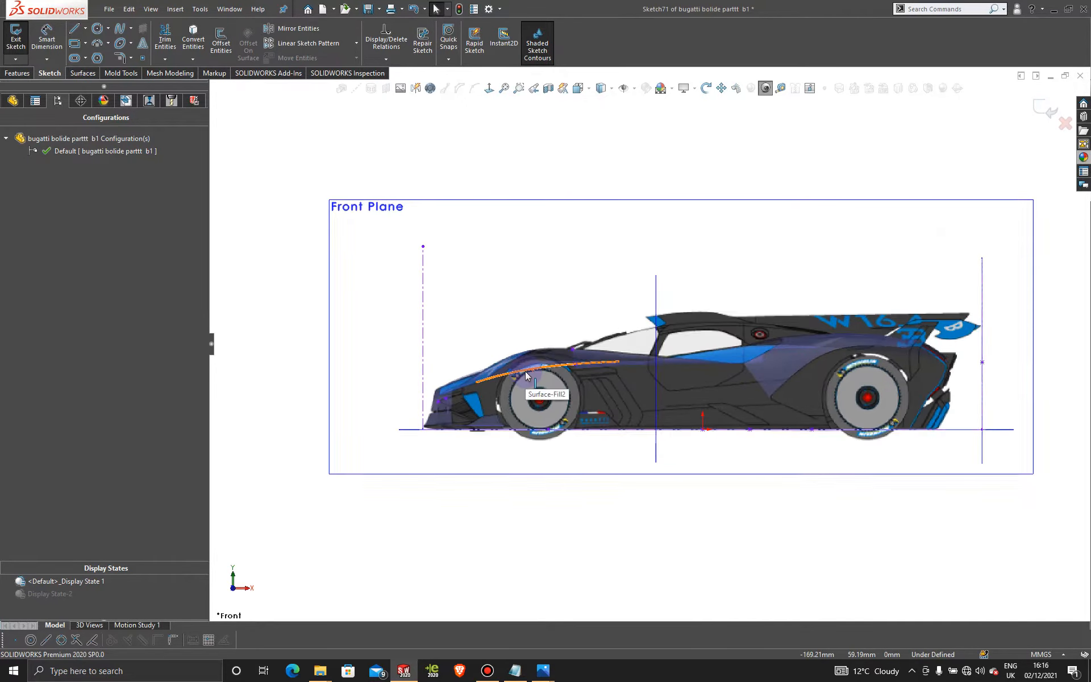
Step: Switch to Photos and examine the front wheel arch and lower side panels in the side-view reference jhghjbj.PNG
mouse_move(543, 670)
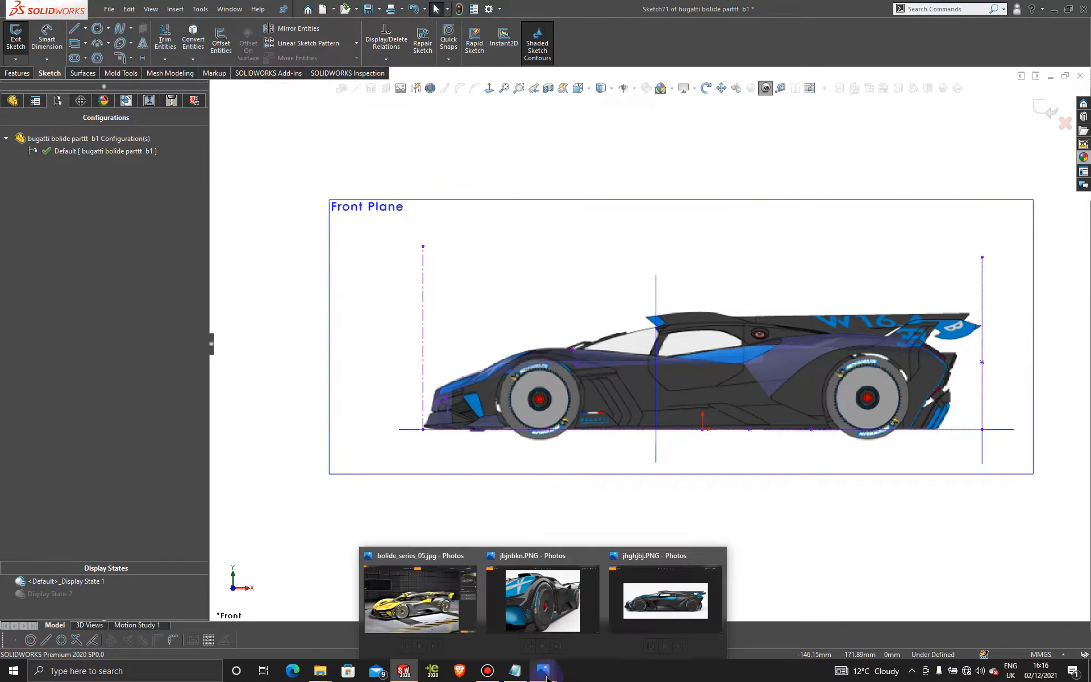
left_click(663, 601)
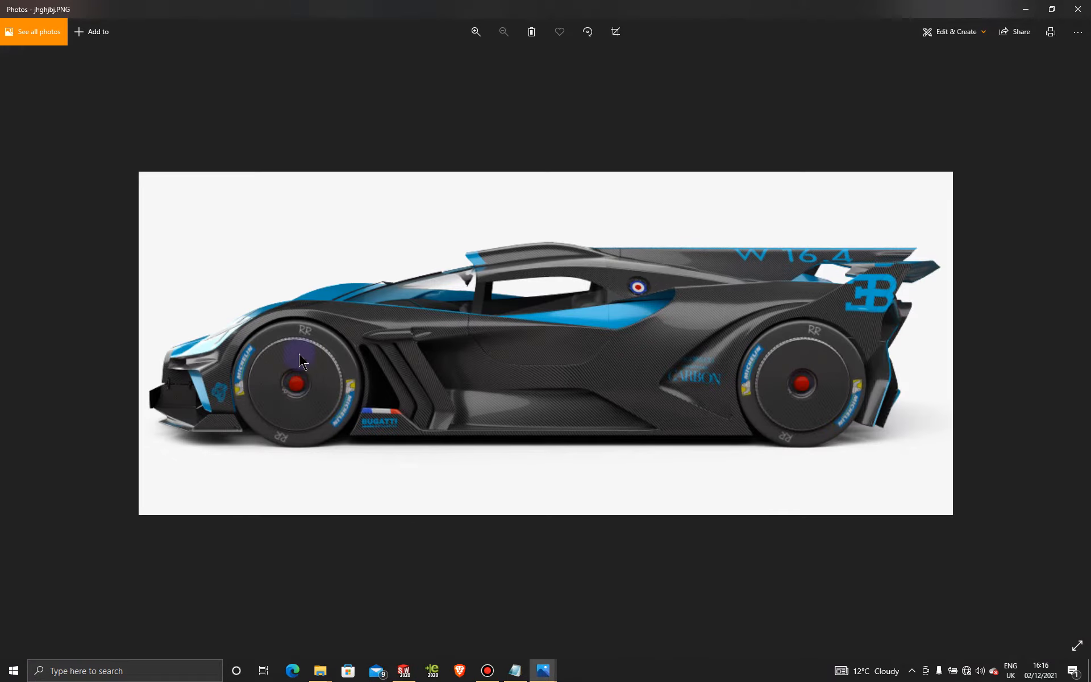
scroll(241, 355, "up", 2)
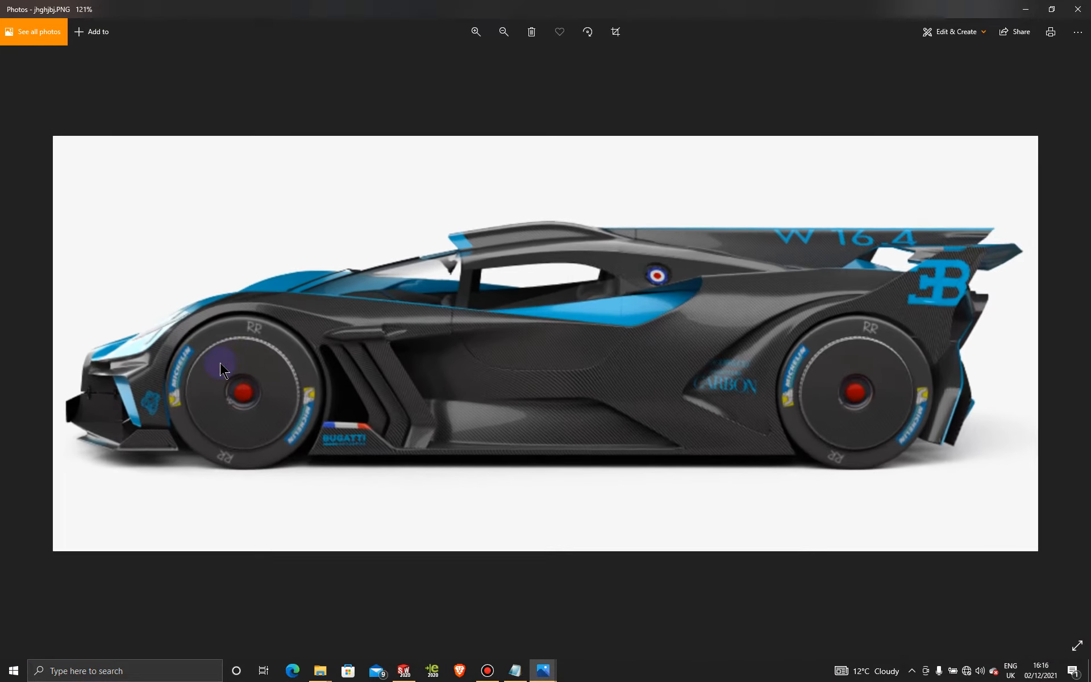
scroll(150, 442, "up", 1)
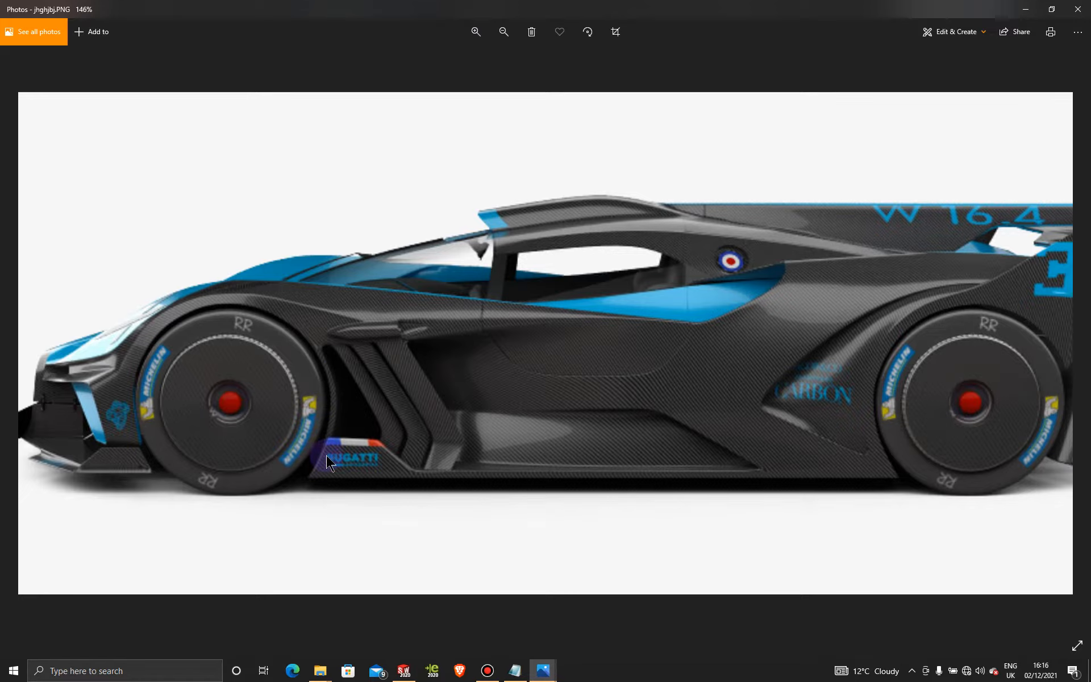
left_click(492, 672)
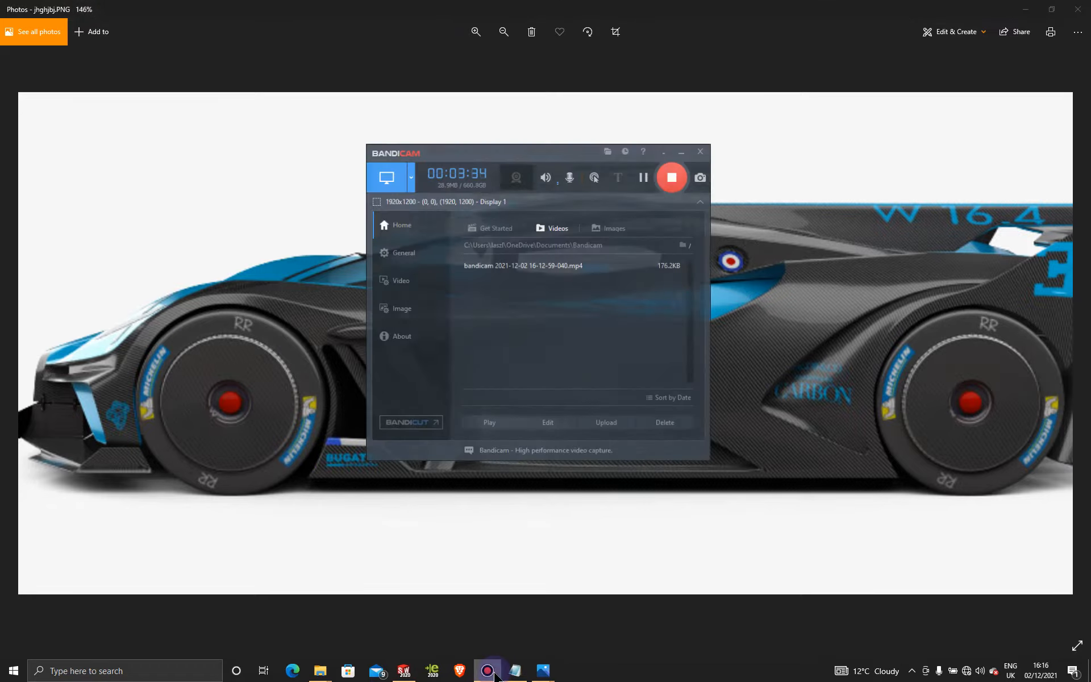
left_click(492, 673)
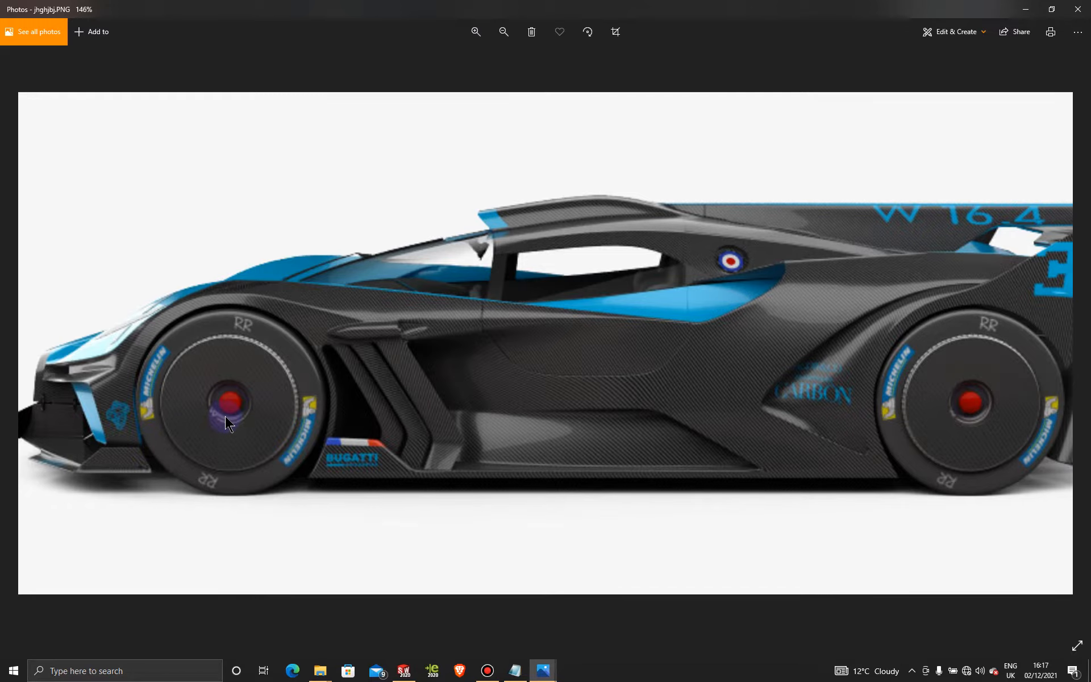
scroll(225, 416, "down", 2)
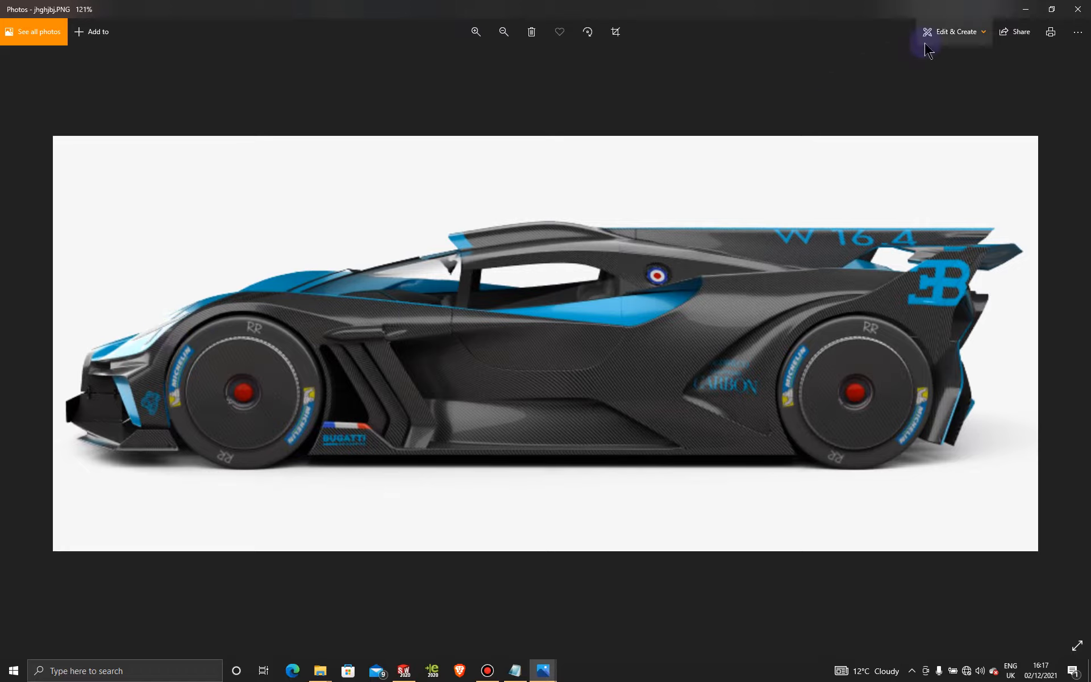
left_click(1030, 10)
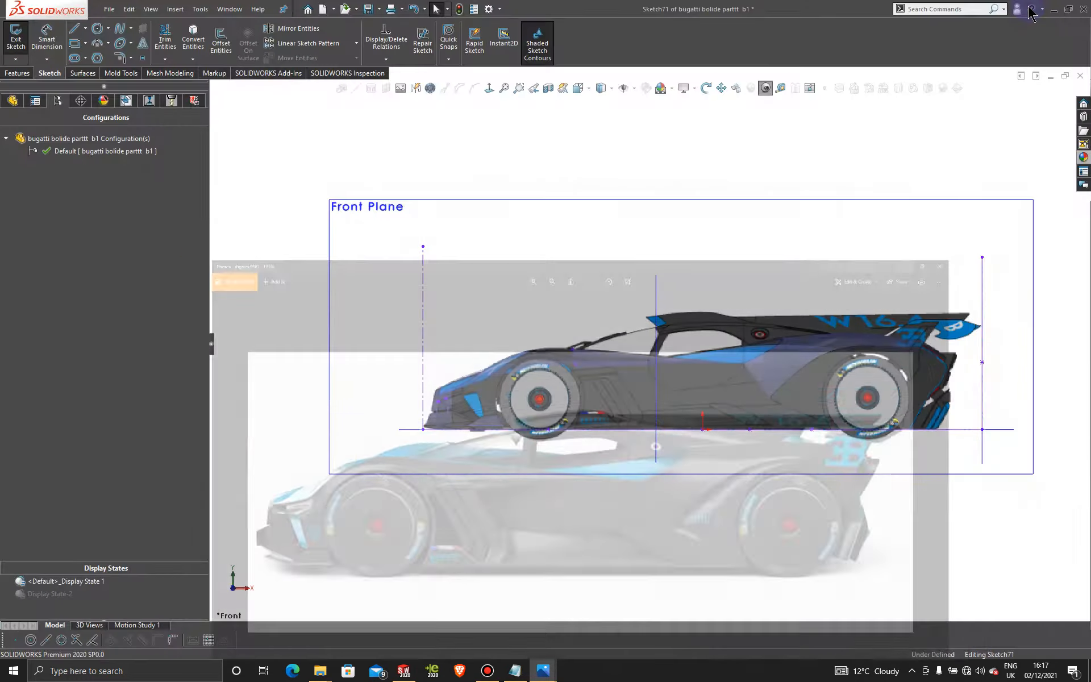
Step: Close the empty sketch and start a new sketch on the Front Plane
scroll(520, 395, "down", 5)
scroll(519, 395, "down", 3)
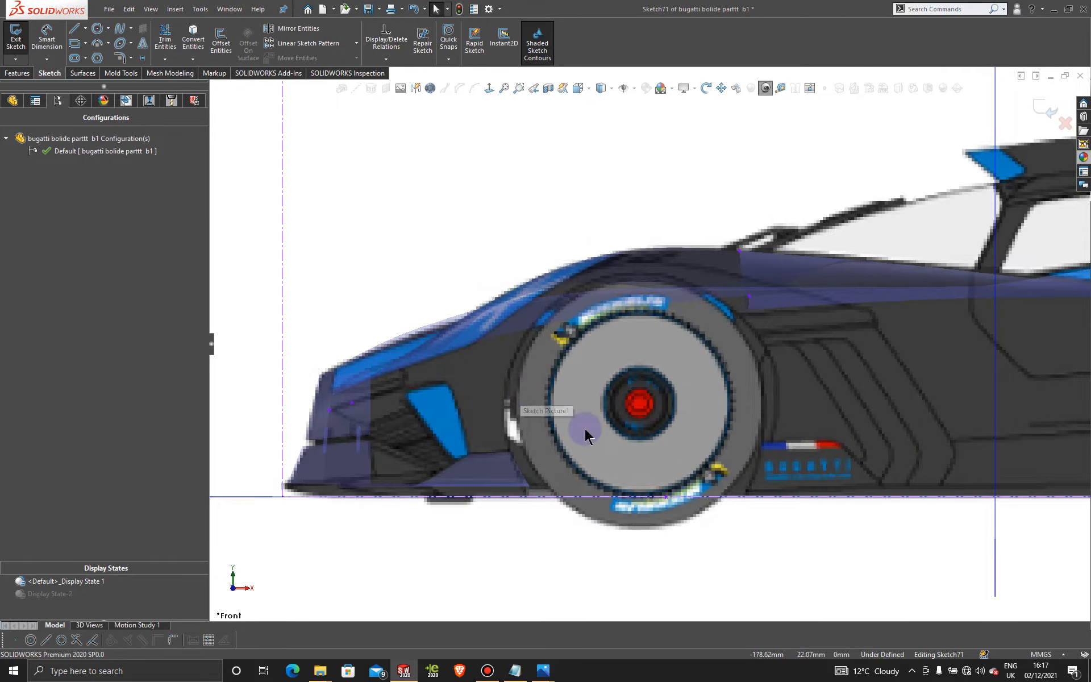
scroll(521, 442, "down", 2)
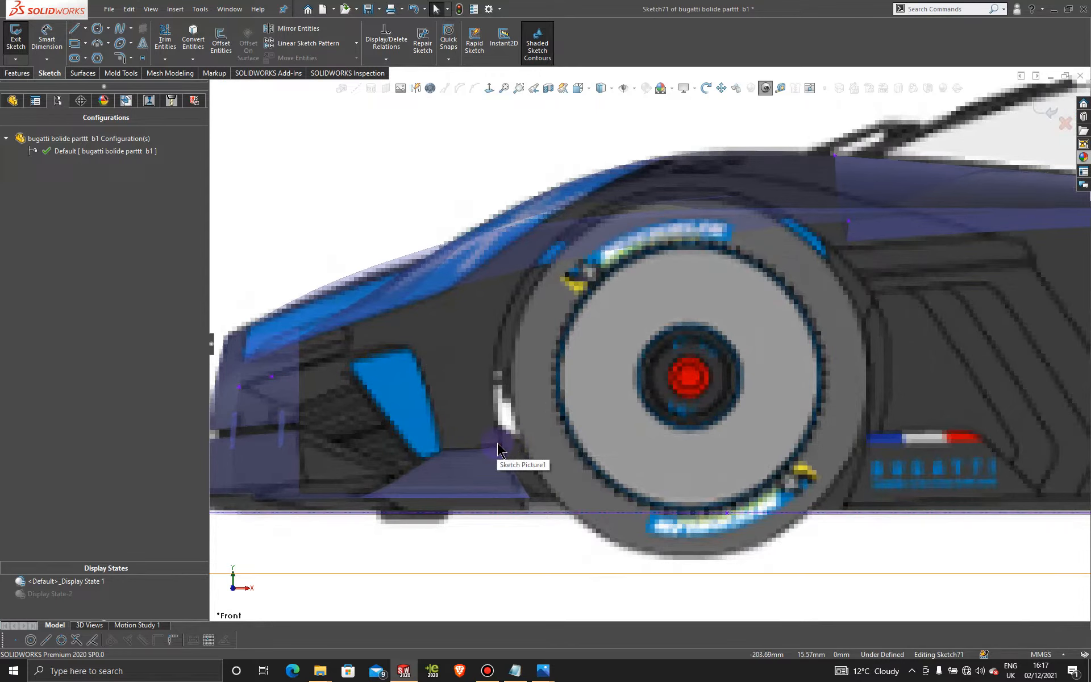
left_click(1051, 112)
scroll(650, 344, "up", 5)
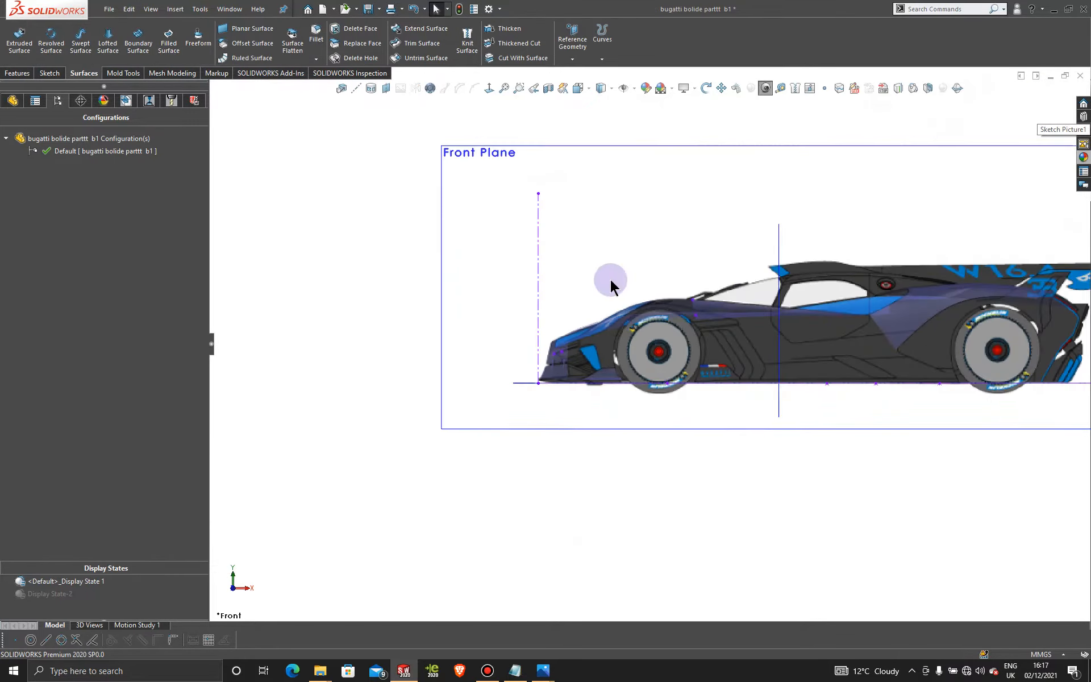
left_click(461, 158)
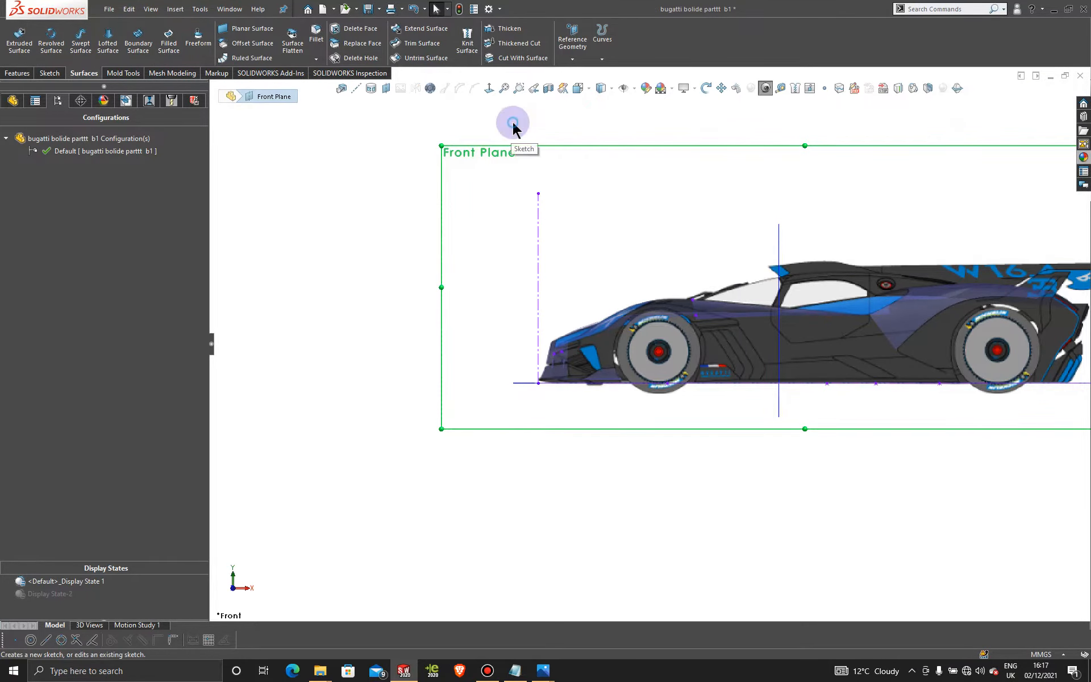
left_click(513, 120)
Step: Sketch a two-point spline about 79 mm long from the front lower corner of the front wheel arch to its rear lower corner
scroll(605, 315, "down", 5)
scroll(778, 381, "down", 3)
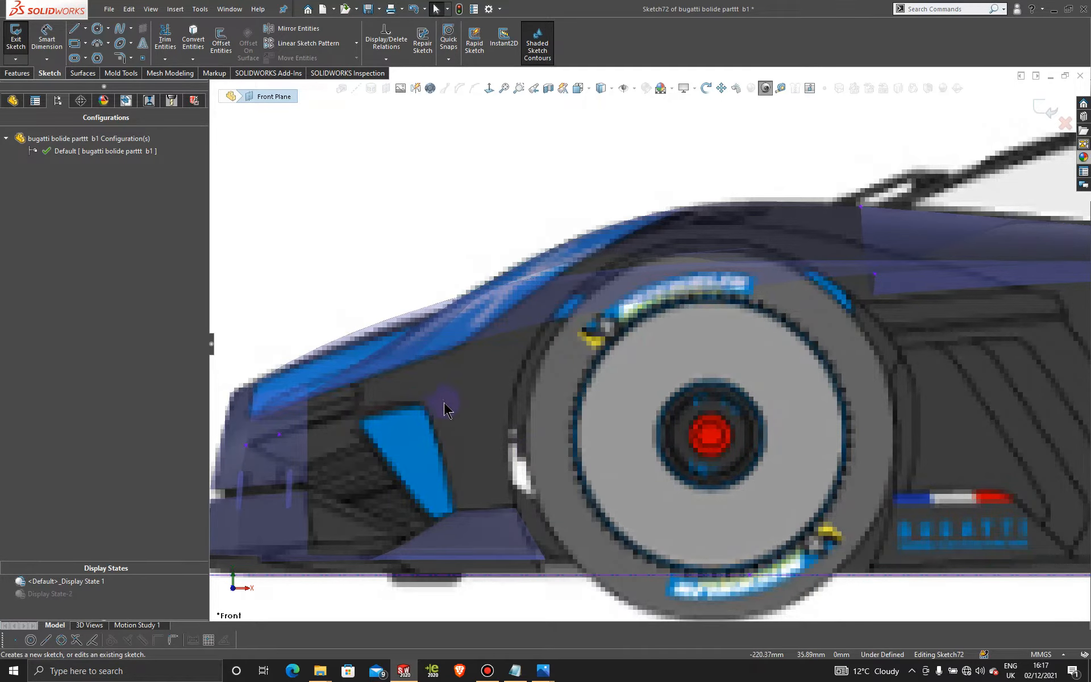
scroll(584, 389, "up", 2)
scroll(732, 378, "down", 1)
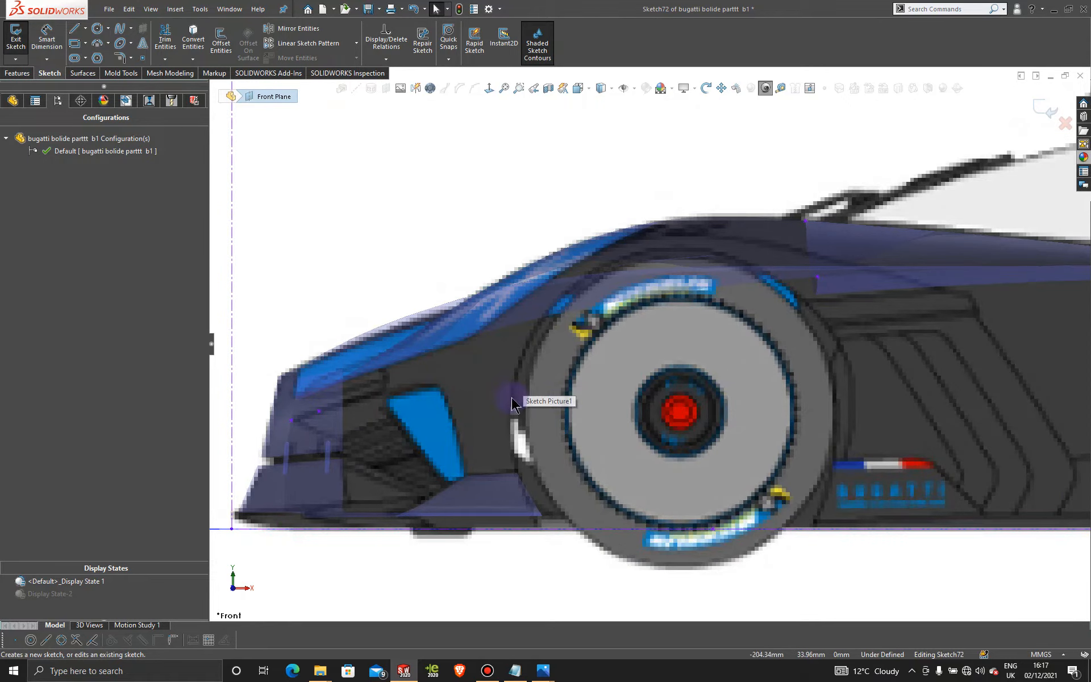
left_click(120, 31)
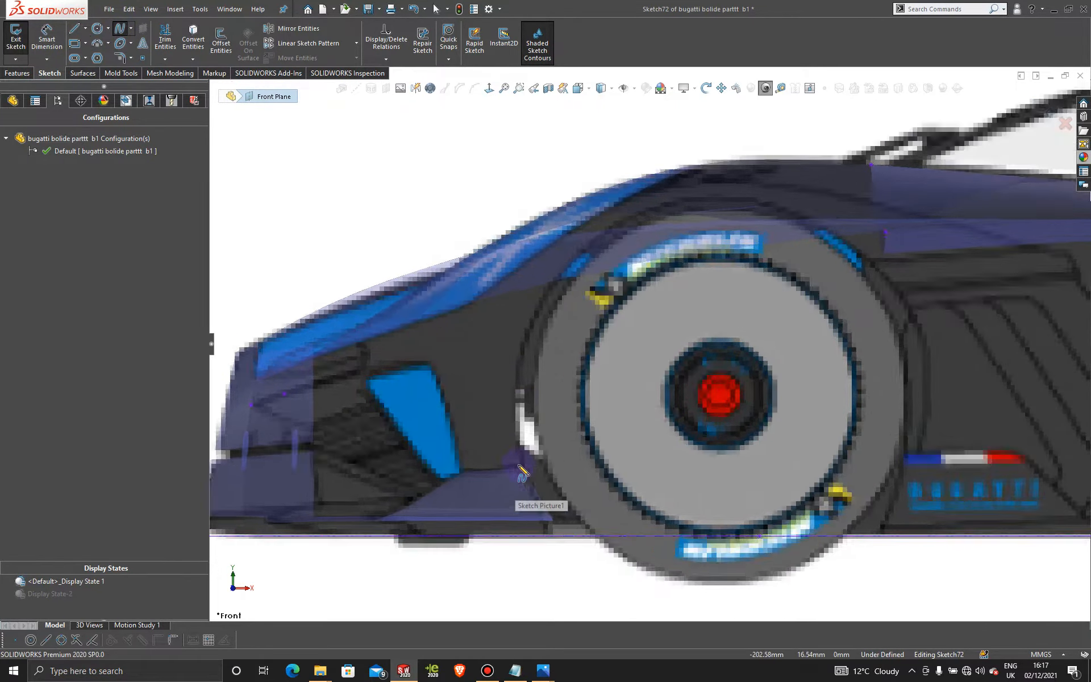
scroll(519, 469, "down", 4)
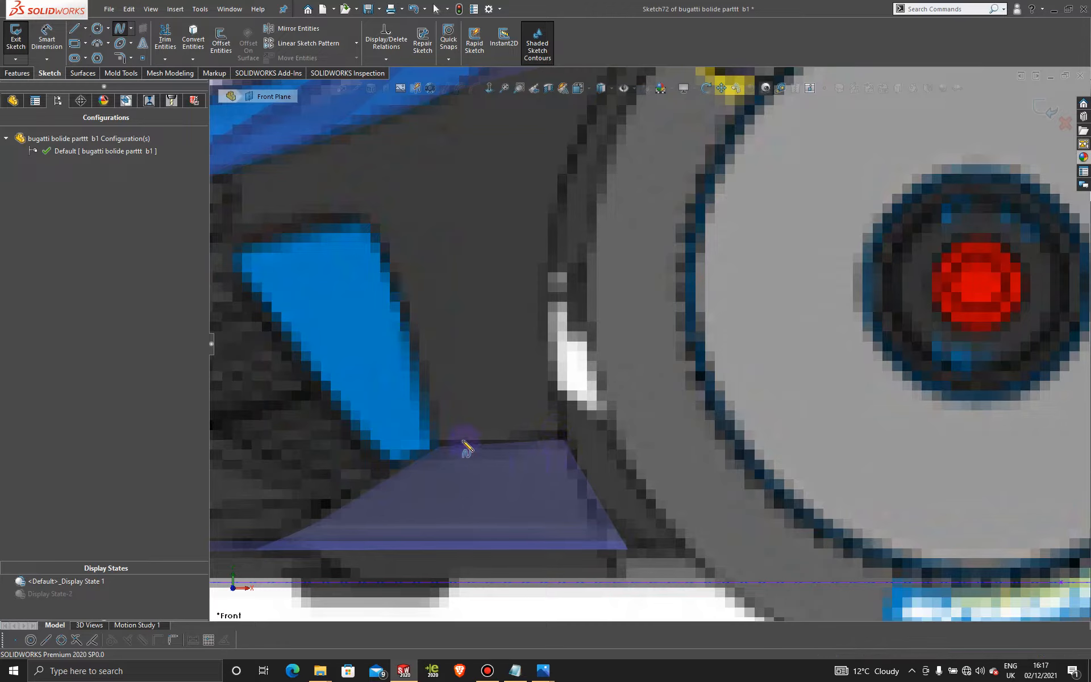
left_click(439, 447)
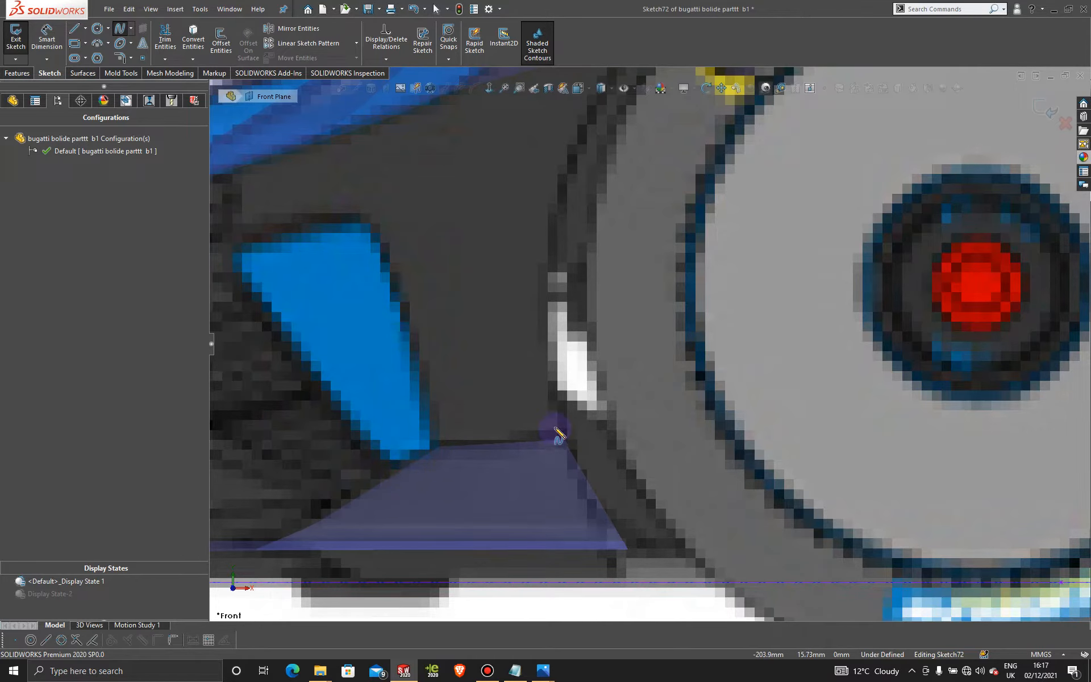
scroll(560, 434, "up", 3)
left_click(578, 444)
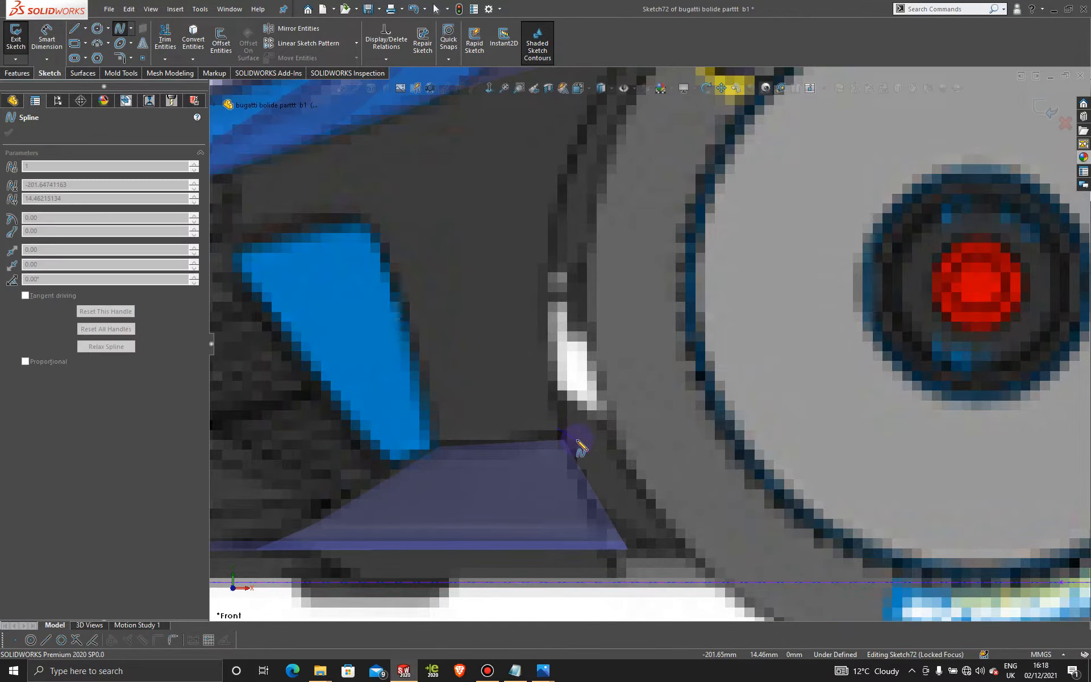
scroll(580, 447, "up", 2)
scroll(580, 447, "up", 5)
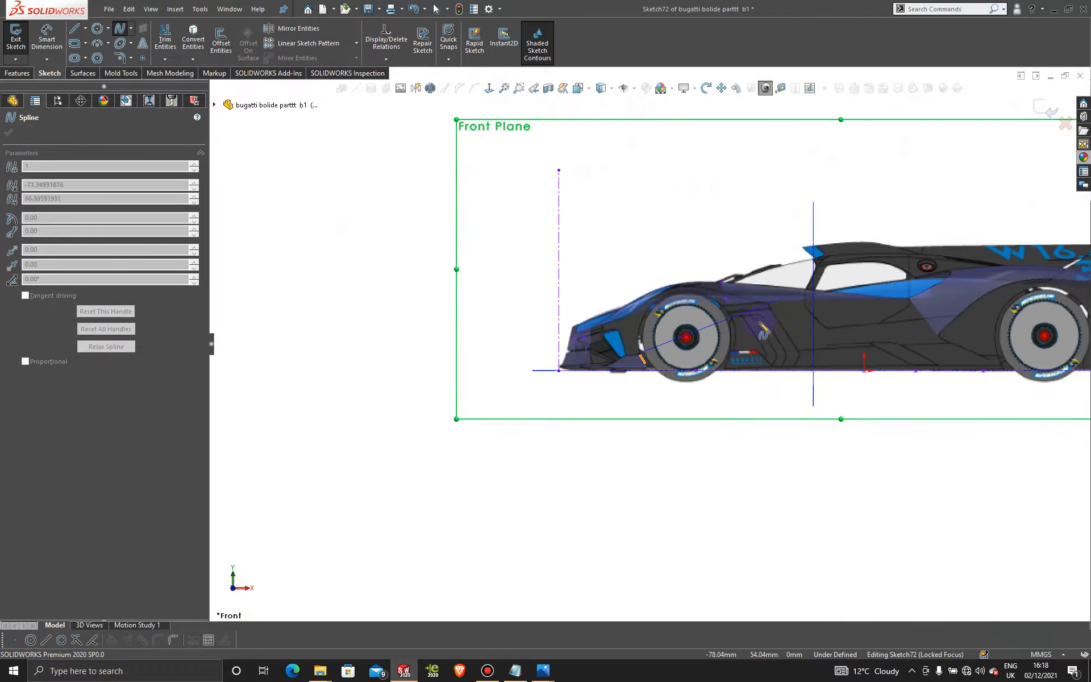
scroll(718, 341, "down", 4)
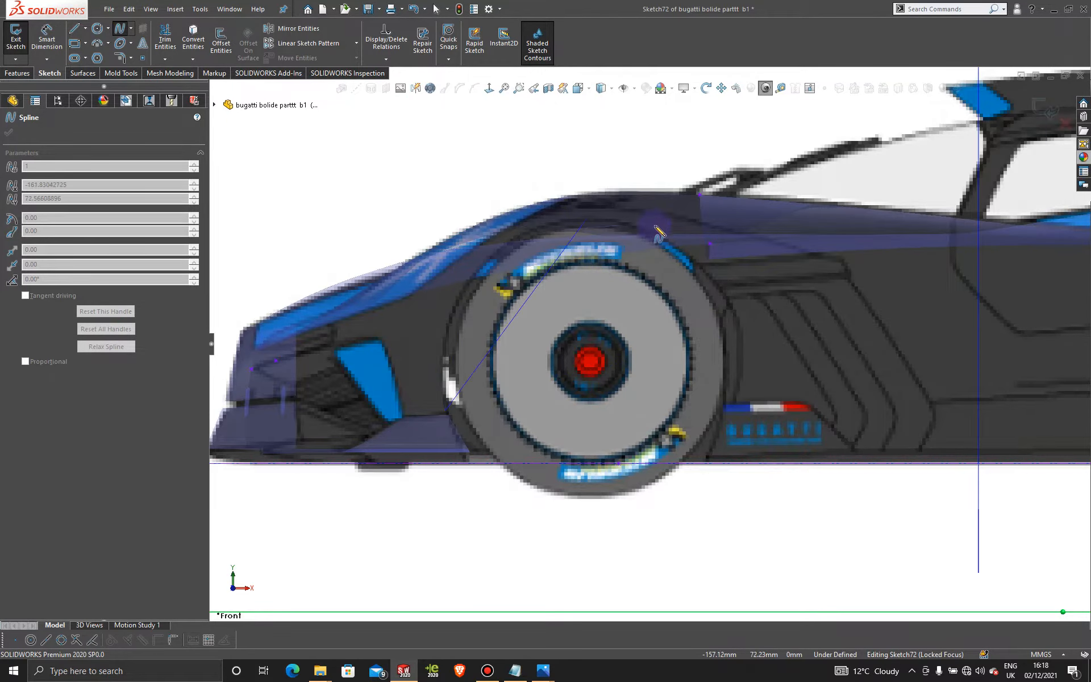
left_click(711, 461)
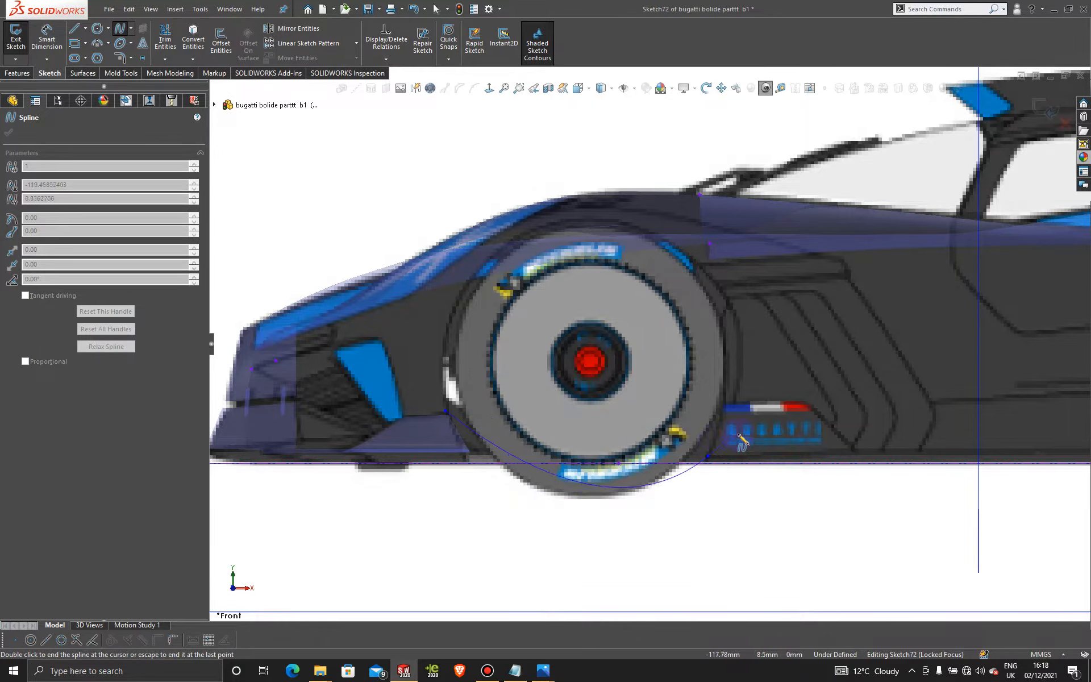
key("Escape")
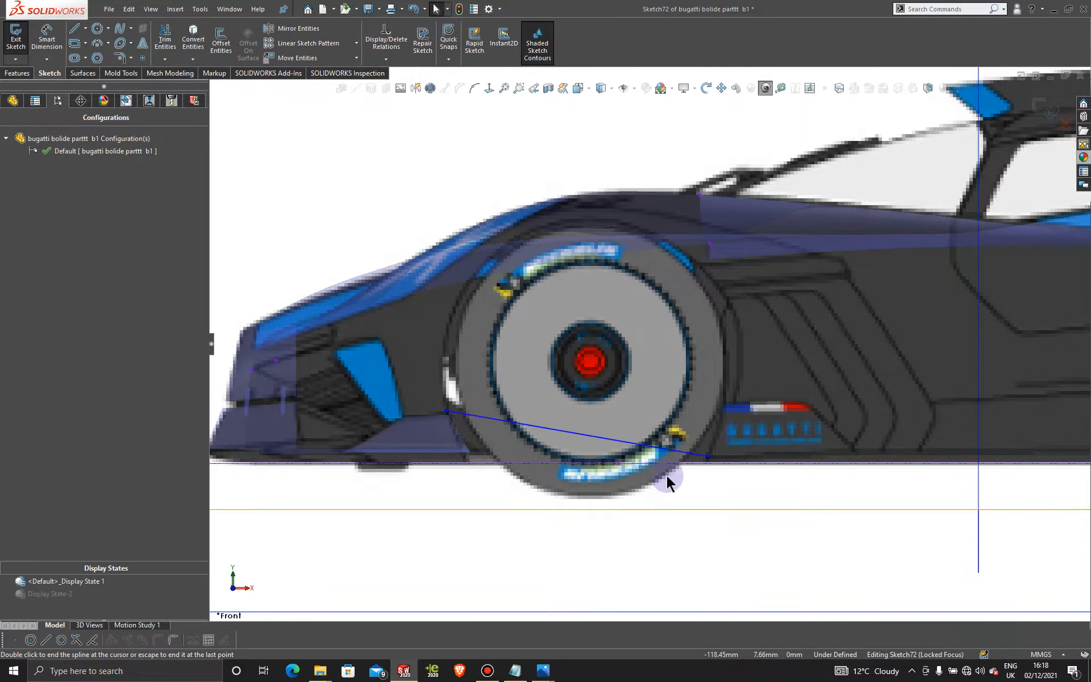
Step: Bend the spline upward with its end tangency handles so it follows the front wheel arch in the side reference
left_click(573, 431)
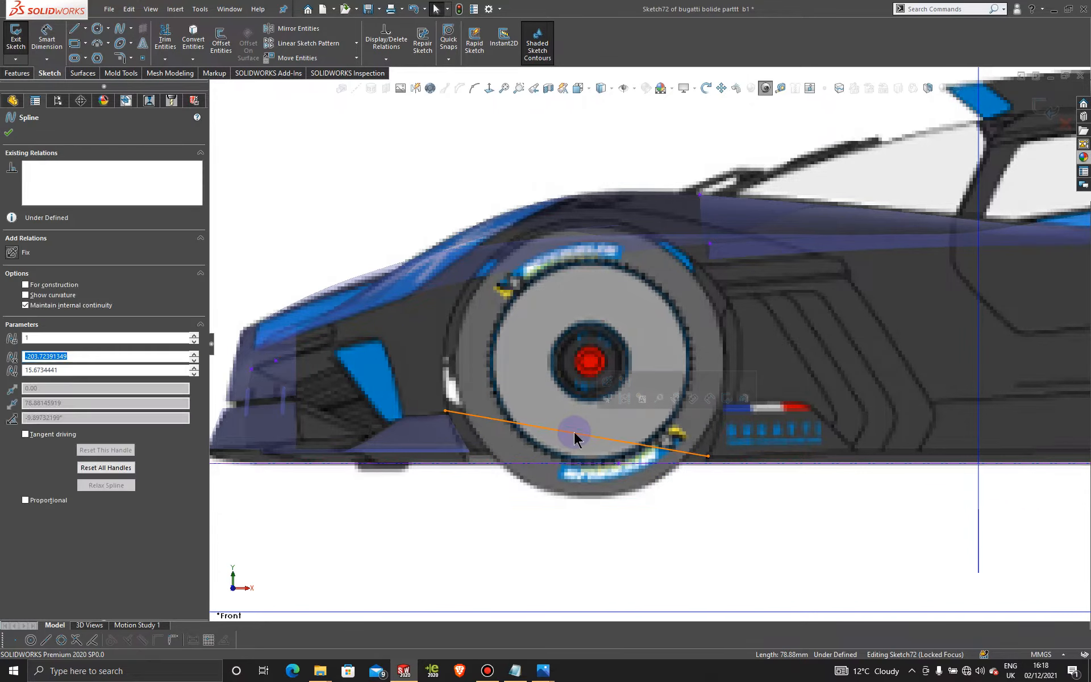
left_click_drag(552, 433, 461, 126)
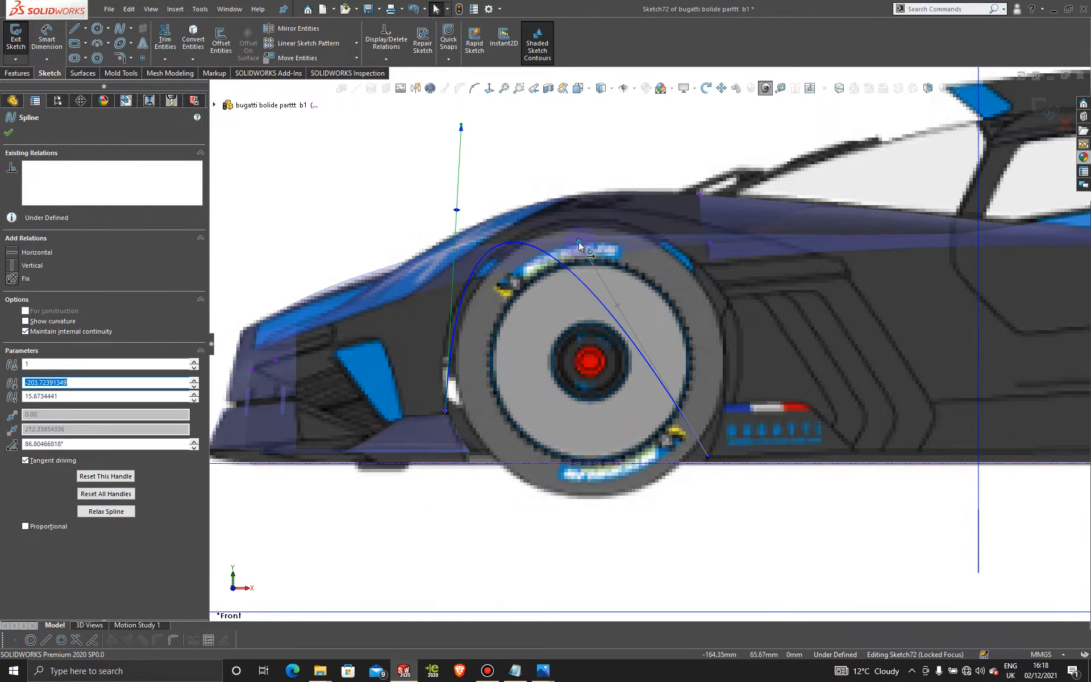
left_click_drag(582, 247, 788, 217)
left_click_drag(457, 220, 410, 203)
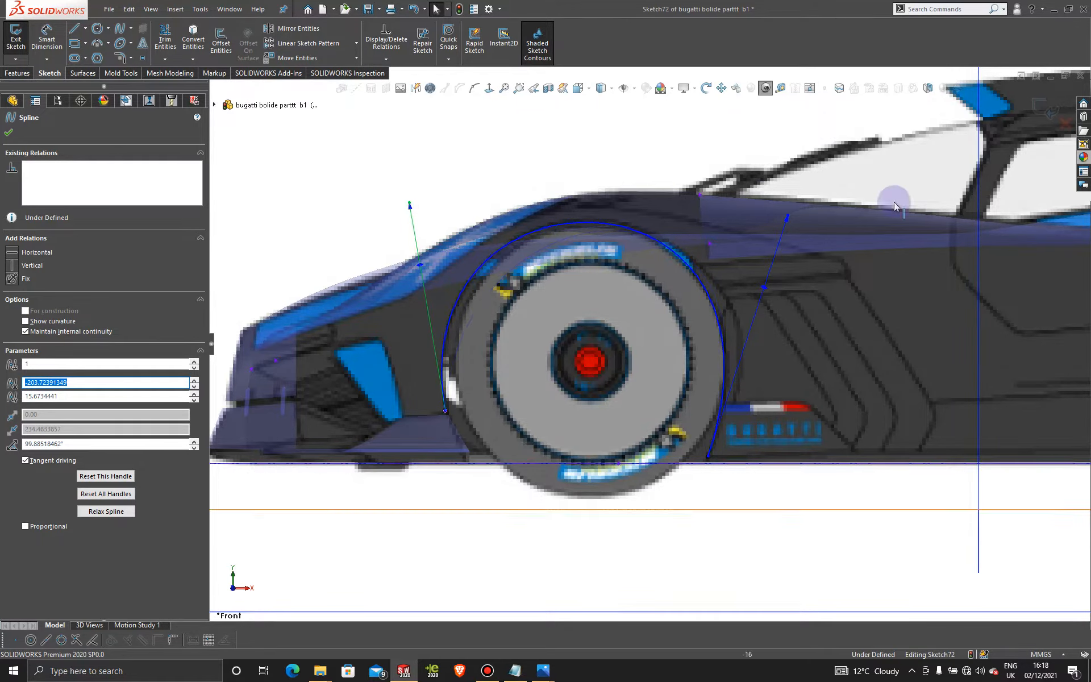
Step: Fine-tune both end tangents of the wheel-arch spline to match the arch outline more closely, and accept the shape
left_click_drag(787, 215, 801, 216)
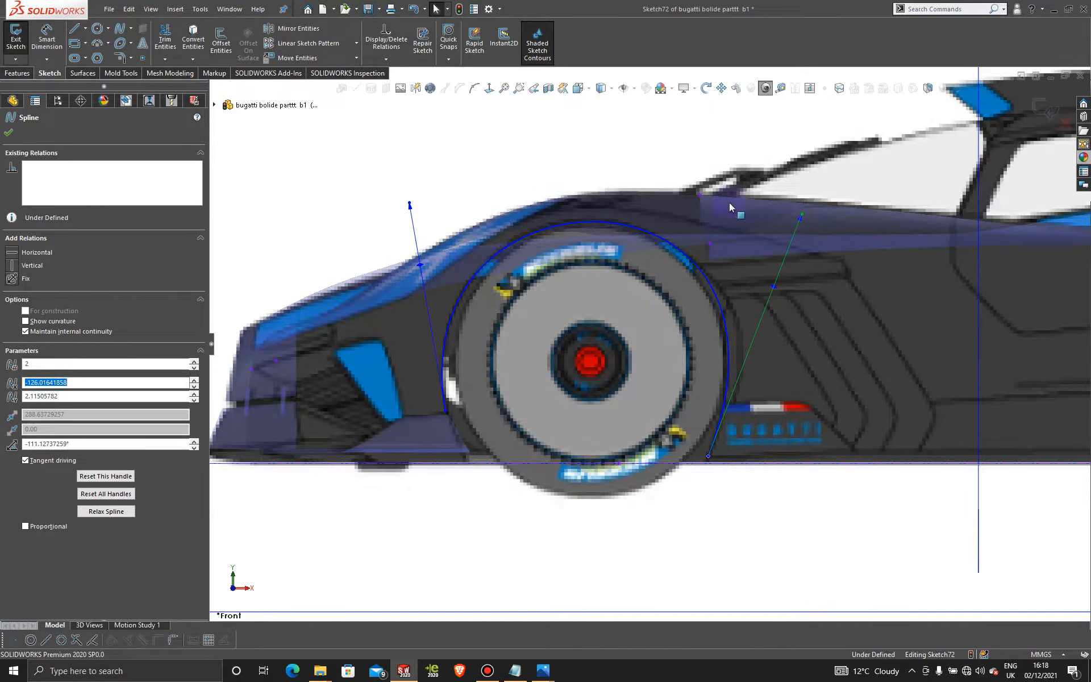
left_click_drag(409, 202, 414, 200)
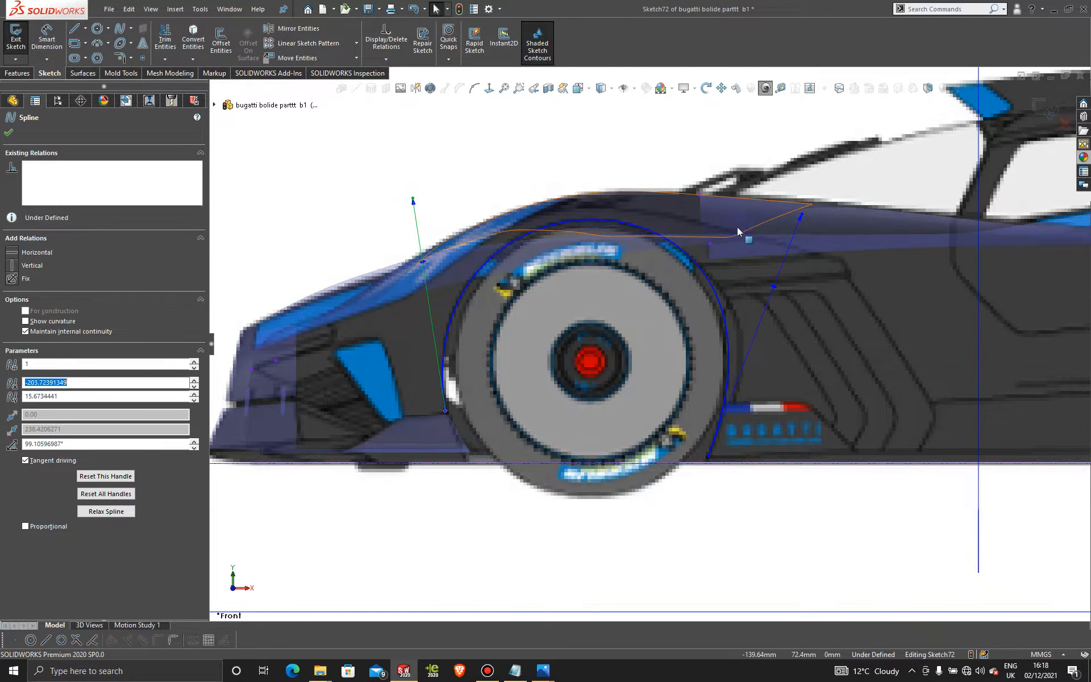
left_click_drag(801, 217, 798, 217)
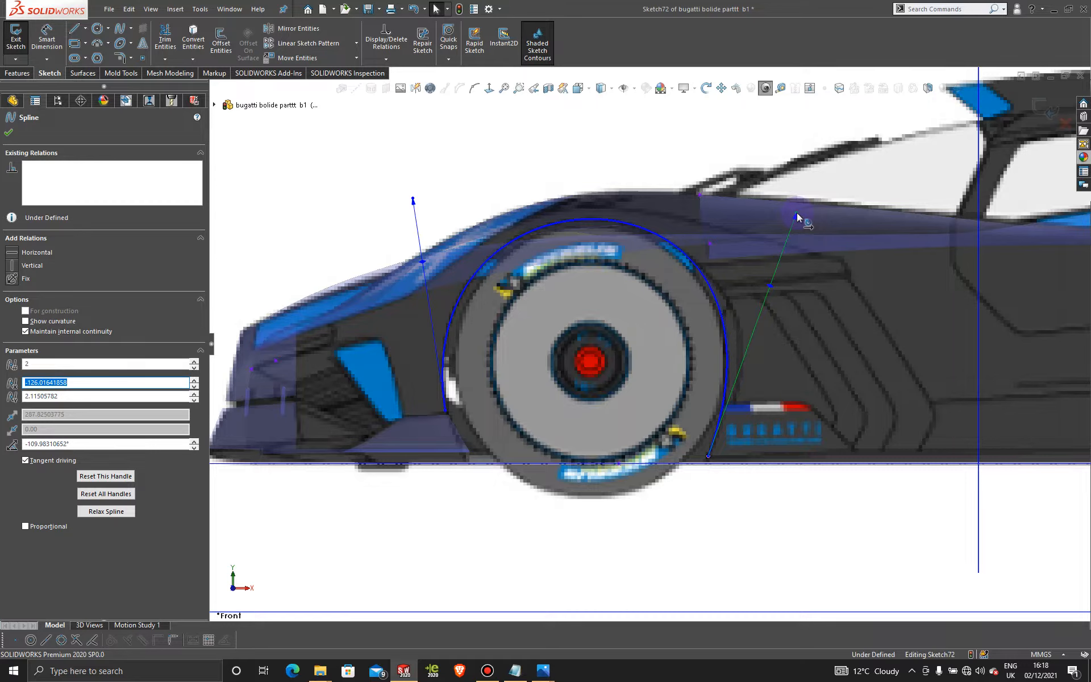
left_click_drag(796, 214, 801, 224)
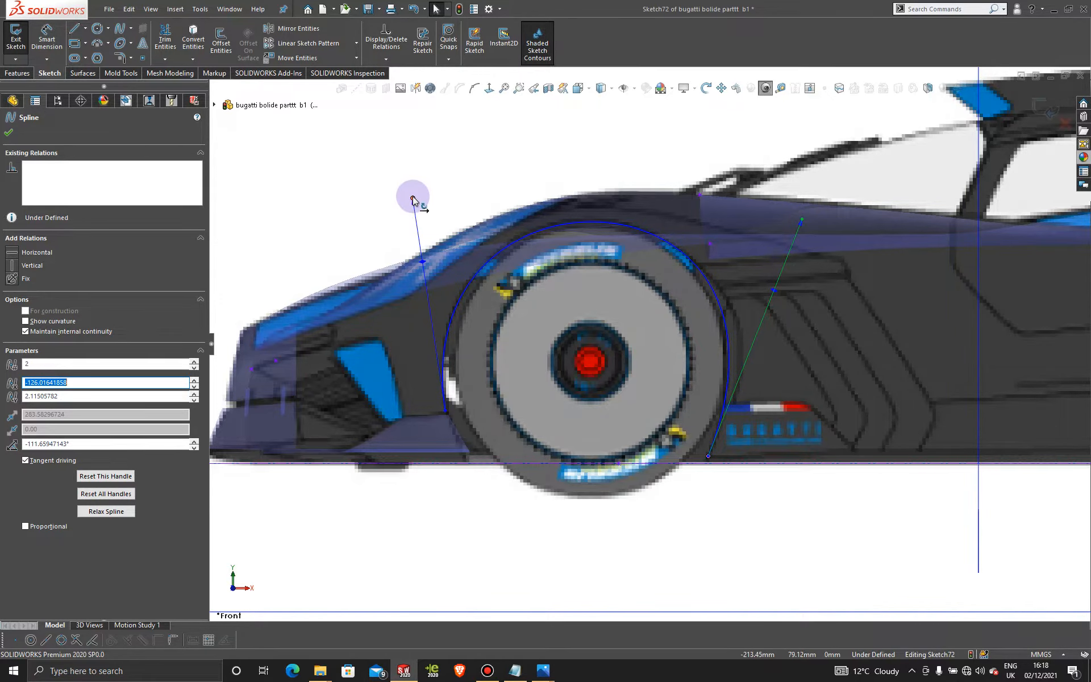
left_click_drag(412, 199, 414, 200)
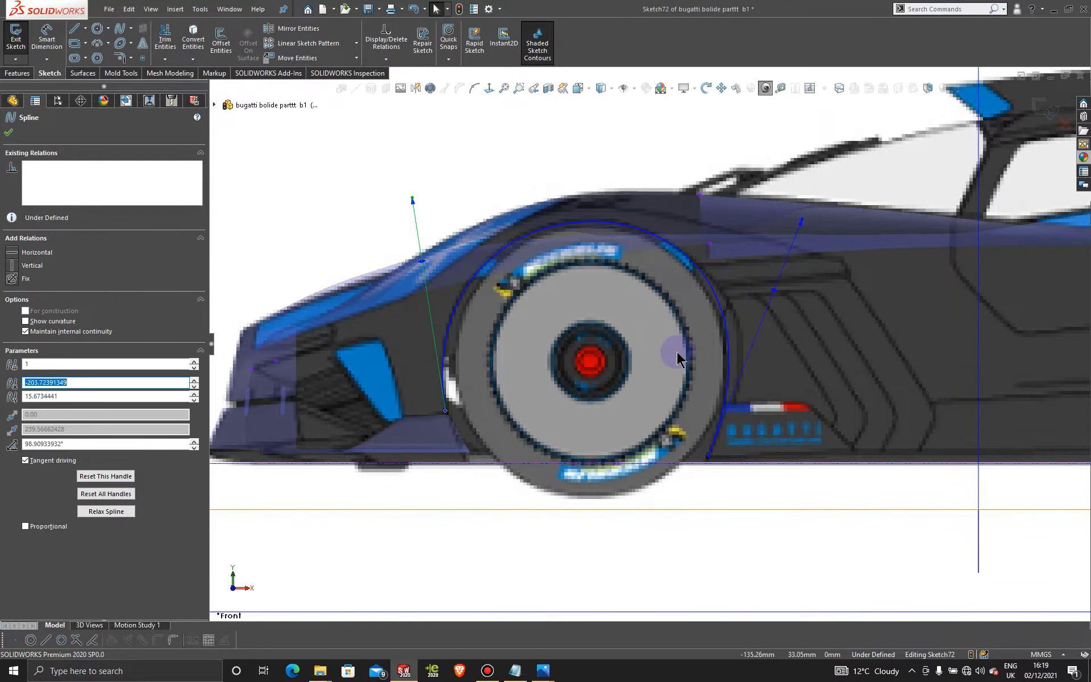
left_click(8, 134)
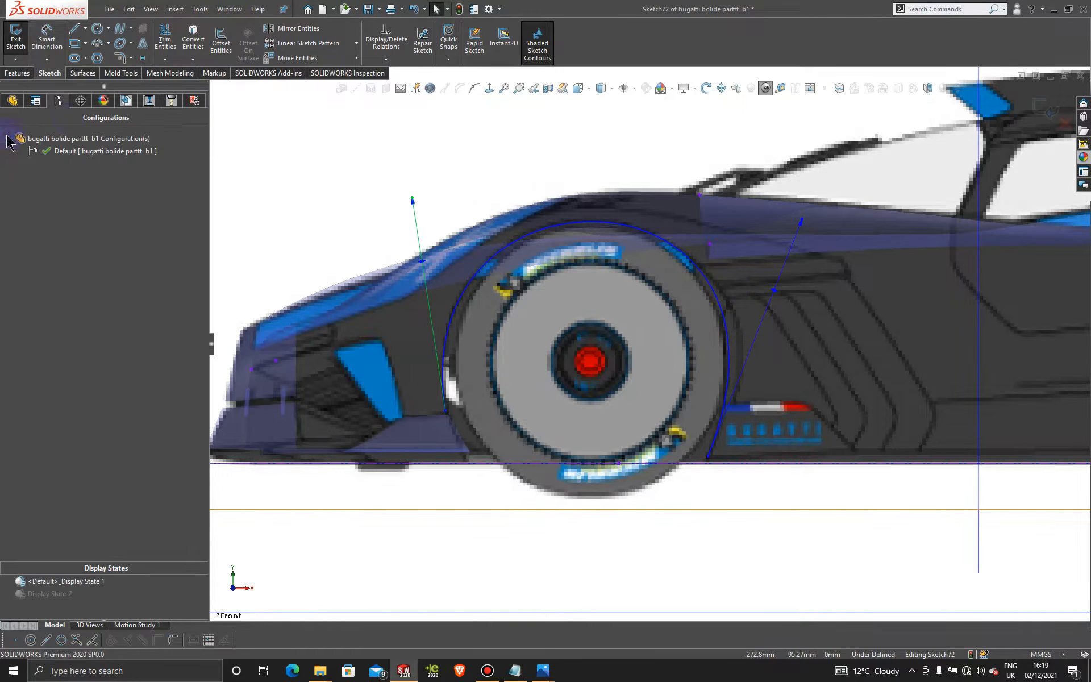
Step: Draw a nearly horizontal line from the spline's front end forward past the lower tip of the blue vent
left_click(75, 32)
scroll(449, 410, "down", 3)
scroll(449, 407, "down", 2)
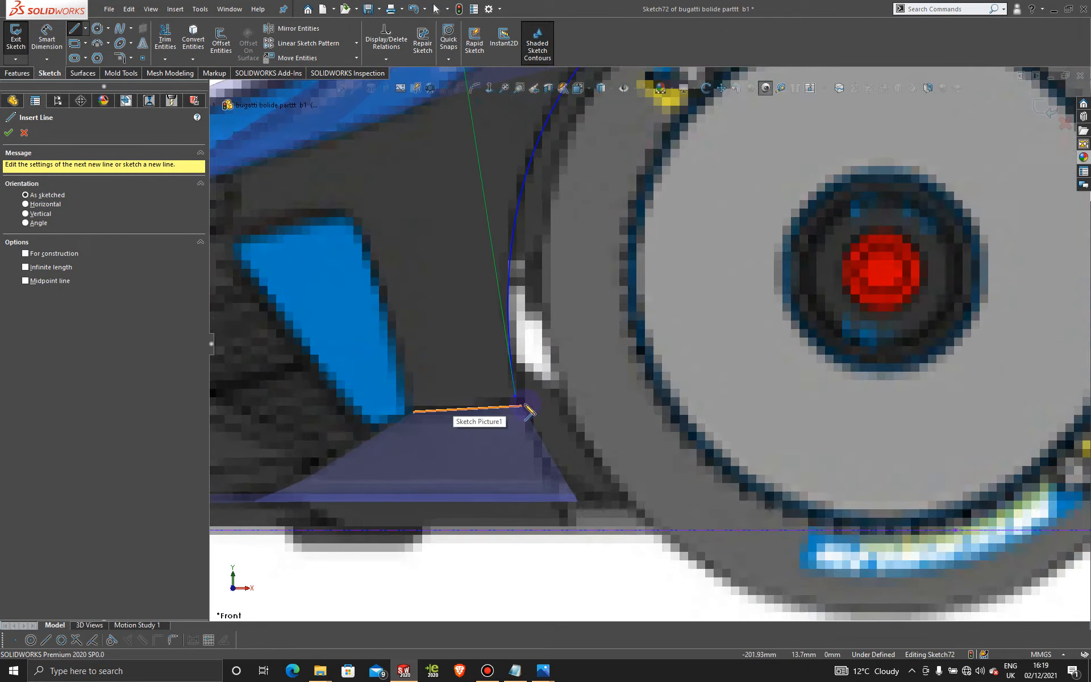
left_click(515, 396)
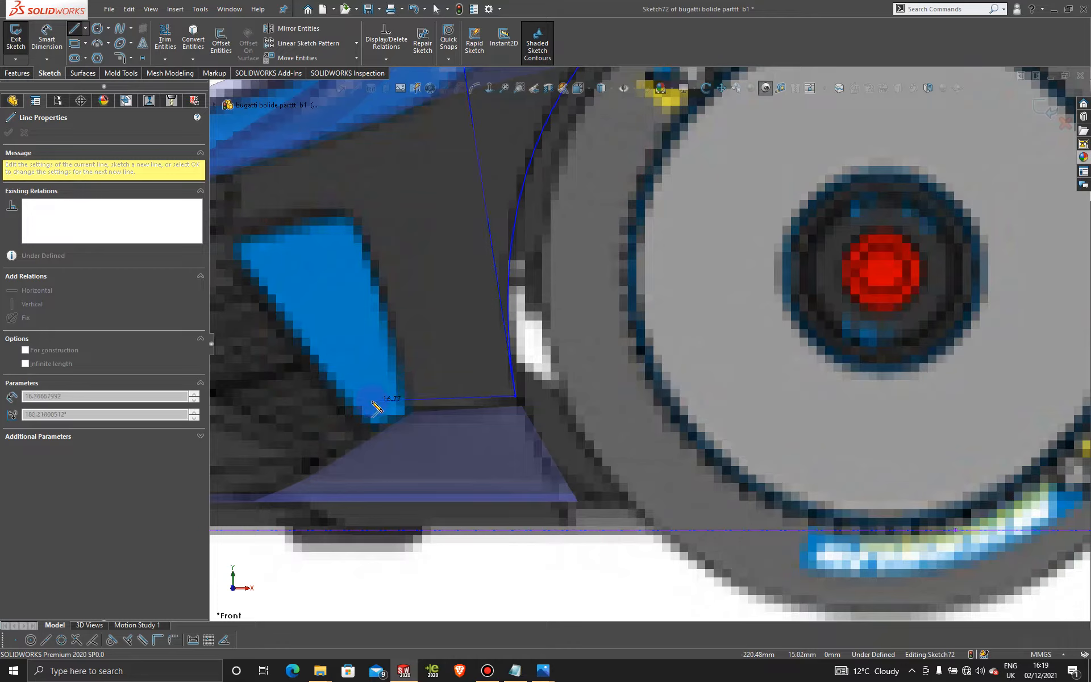
left_click(275, 402)
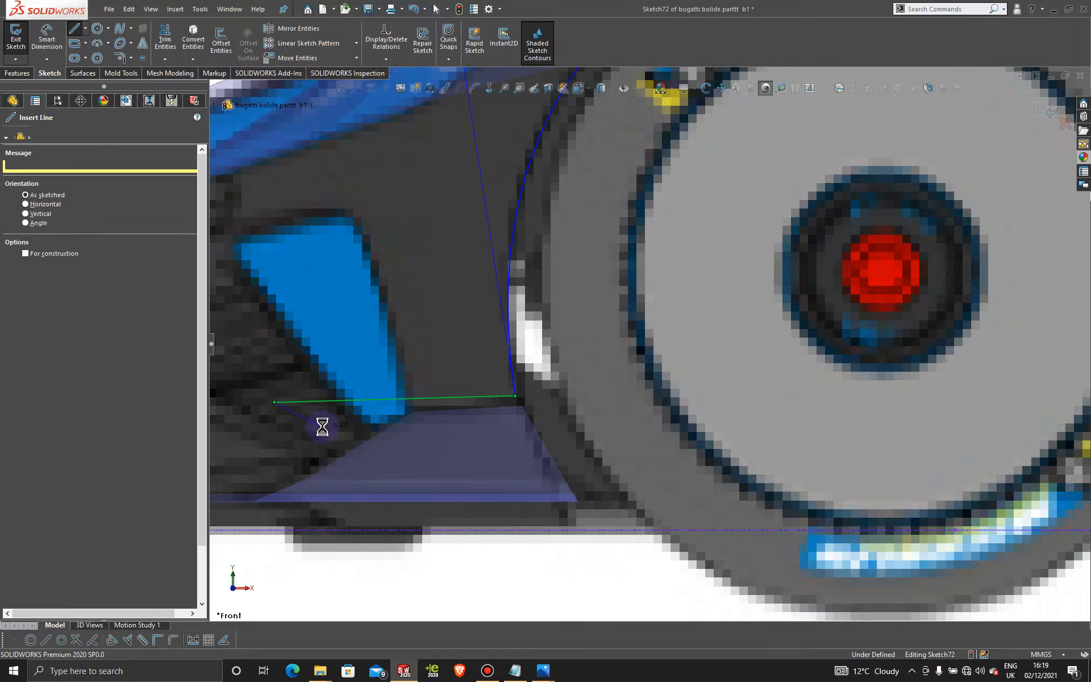
key("Escape")
scroll(634, 387, "up", 8)
scroll(738, 307, "down", 3)
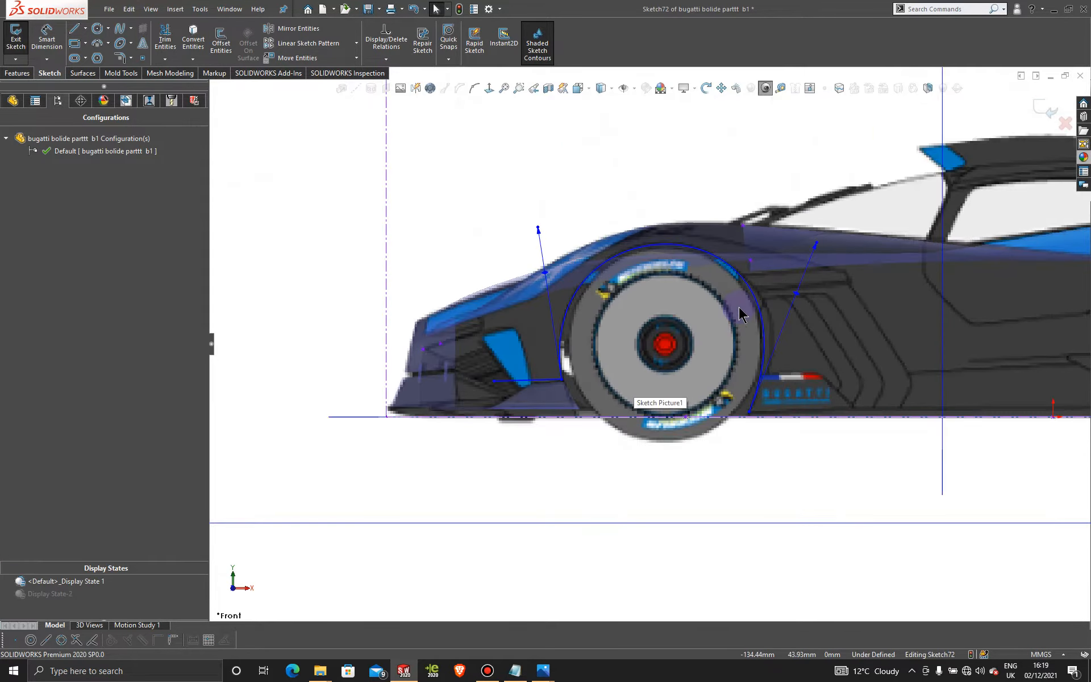
scroll(666, 373, "down", 2)
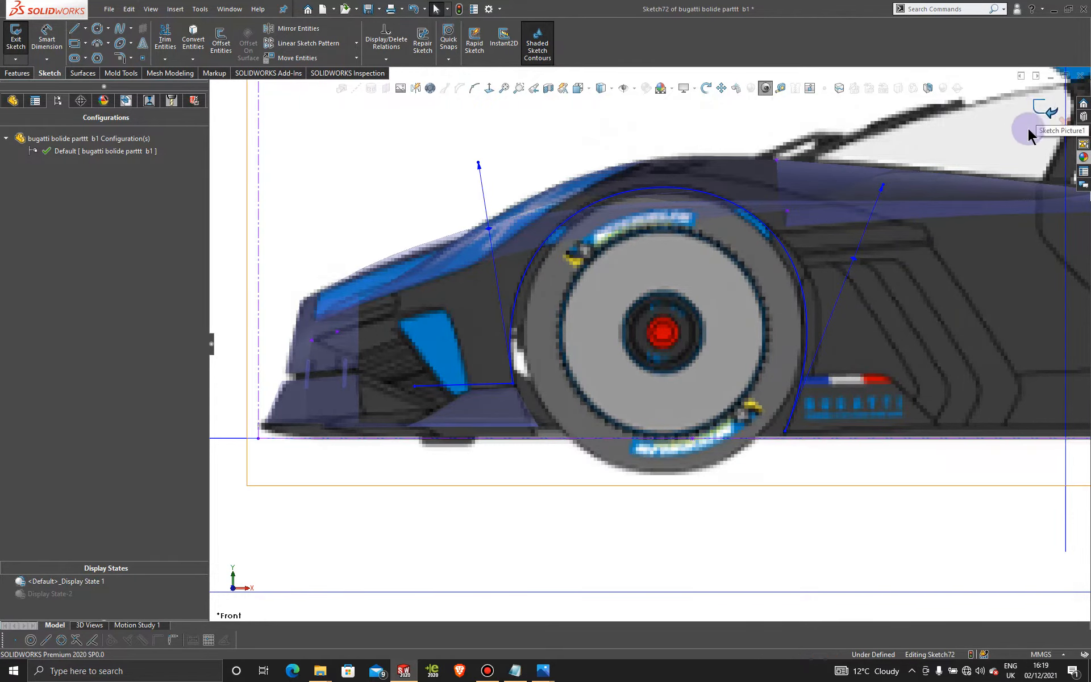
scroll(949, 307, "up", 2)
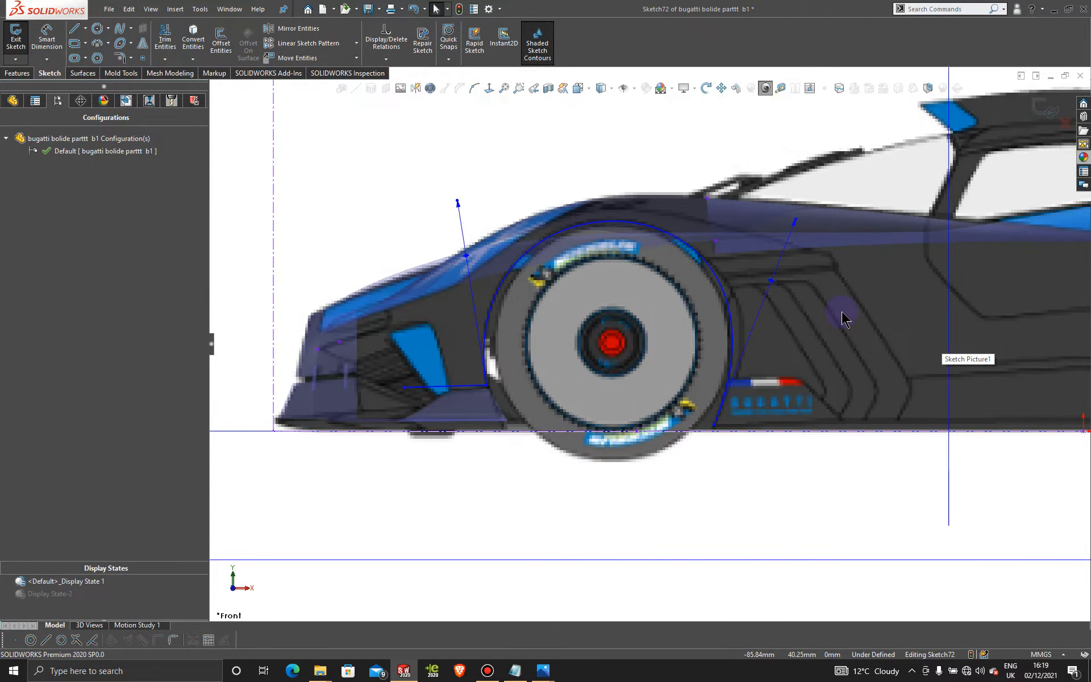
Step: Draw a short horizontal line rearward along the sill from the spline's rear end, and finish the sketch
left_click(76, 30)
scroll(742, 433, "down", 4)
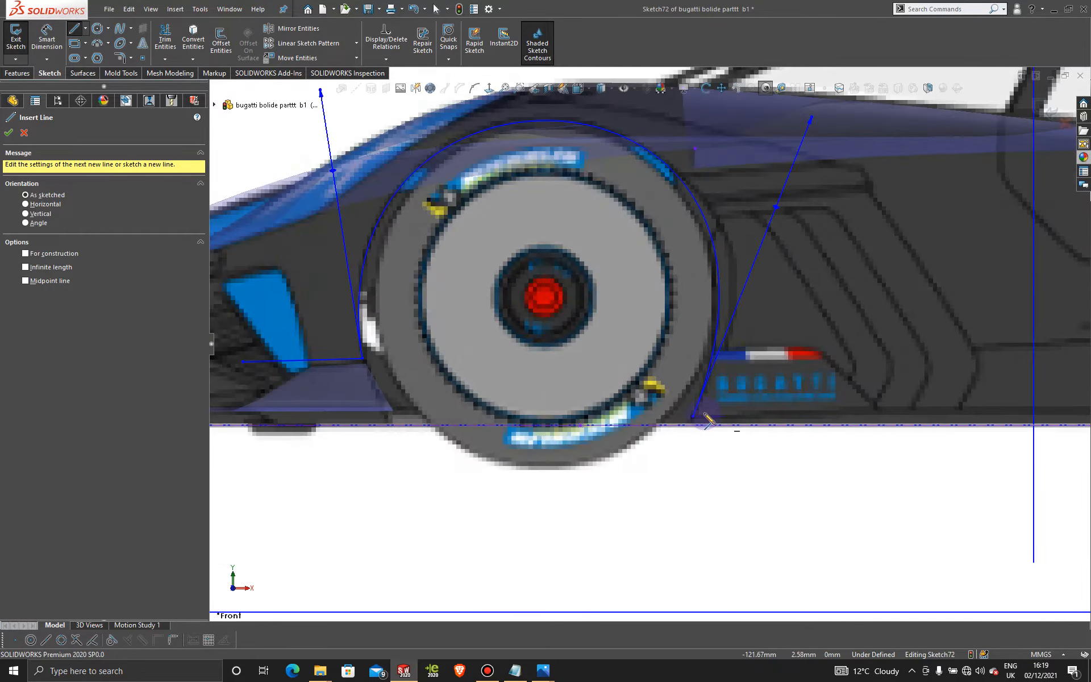
left_click(693, 418)
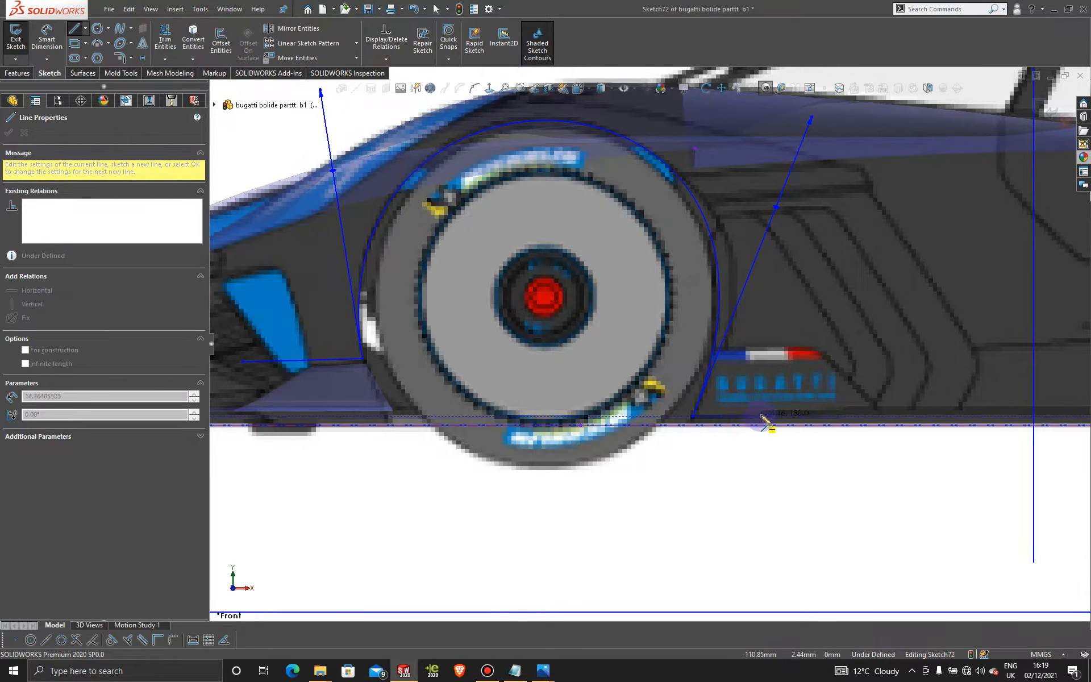
left_click(771, 421)
key("Escape")
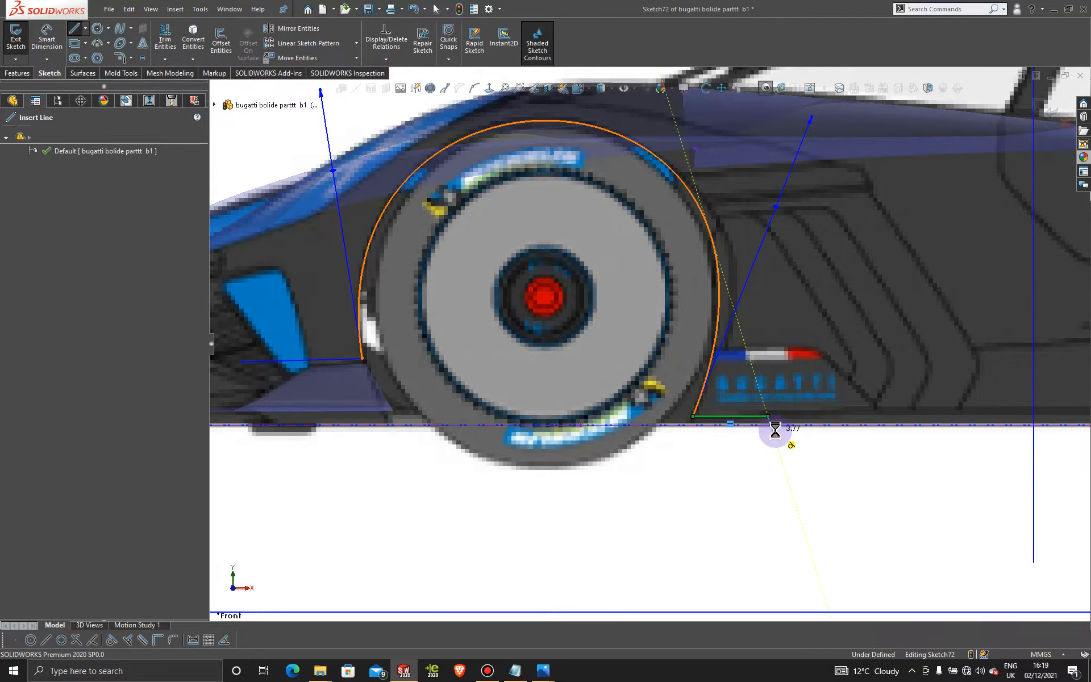
scroll(832, 301, "up", 3)
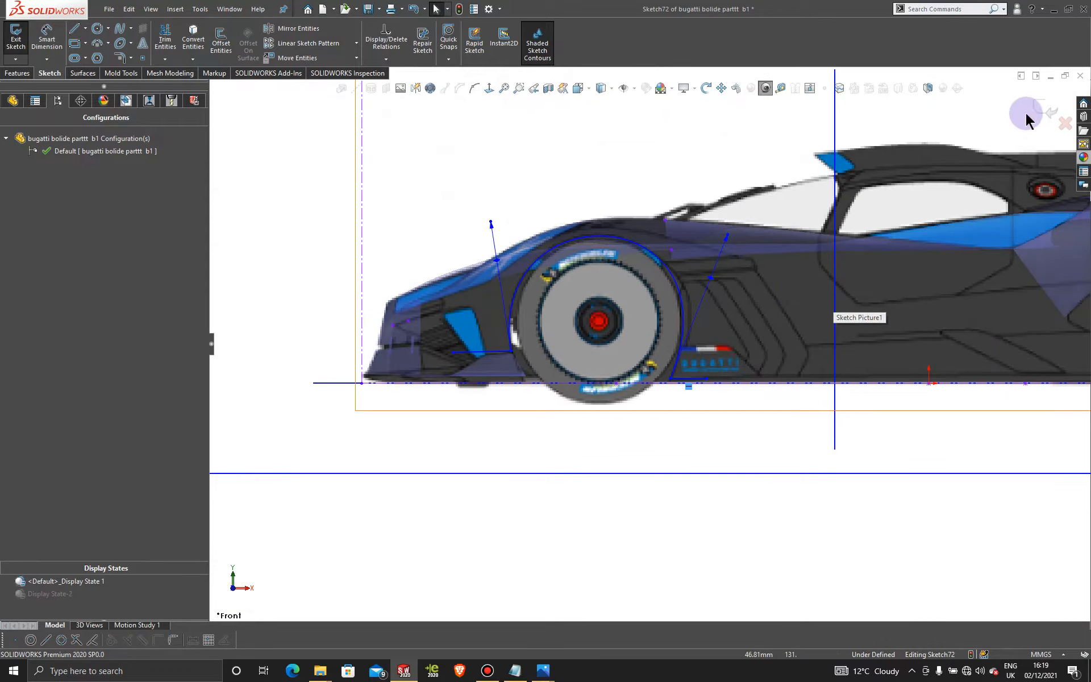
left_click(1049, 111)
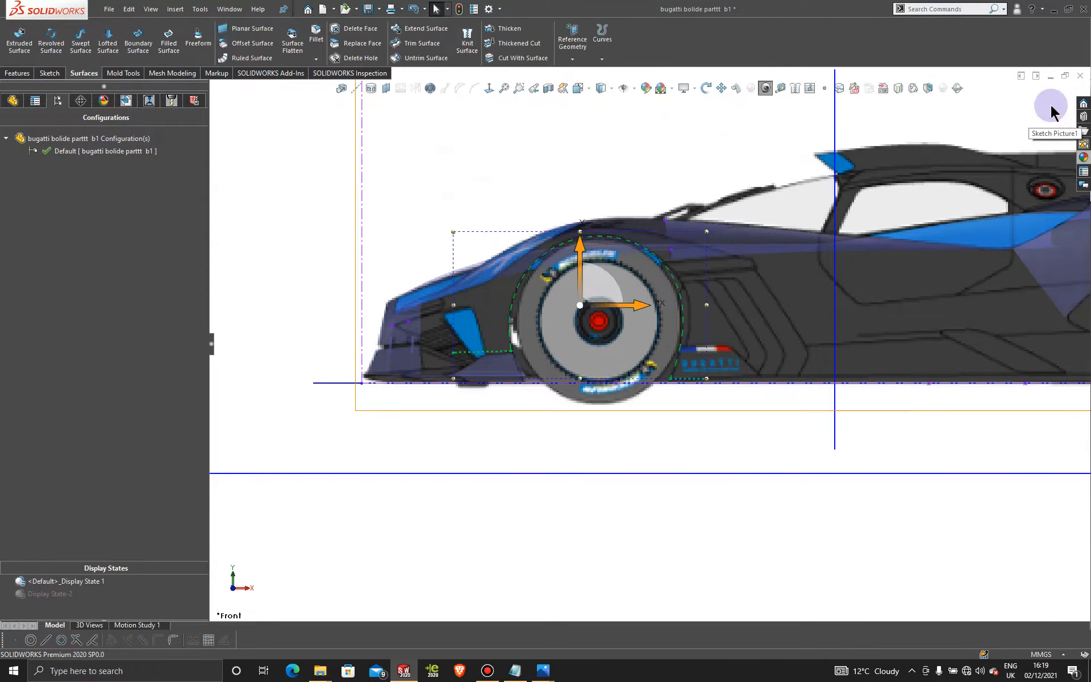
Step: Switch to Photos and examine the area around the front wheel, the side vents and the sill in jhghjbj.PNG
left_click(282, 171)
mouse_move(552, 289)
middle_mouse_down()
mouse_move(568, 304)
mouse_move(565, 344)
mouse_move(590, 369)
middle_mouse_up()
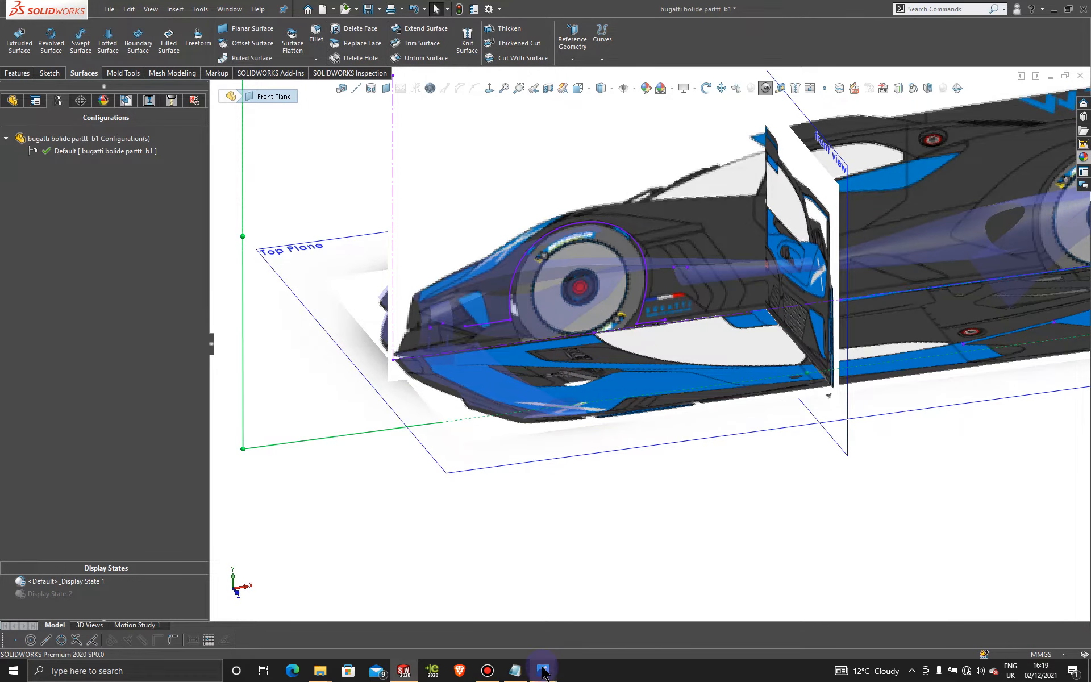
mouse_move(542, 670)
left_click(656, 599)
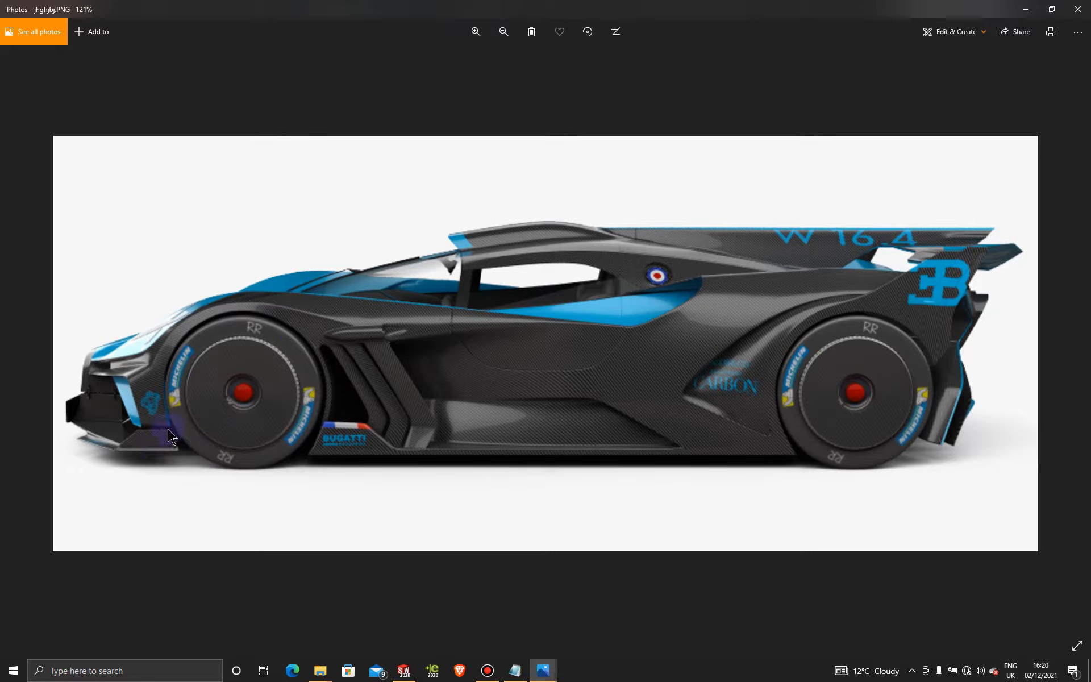
scroll(168, 426, "down", 1)
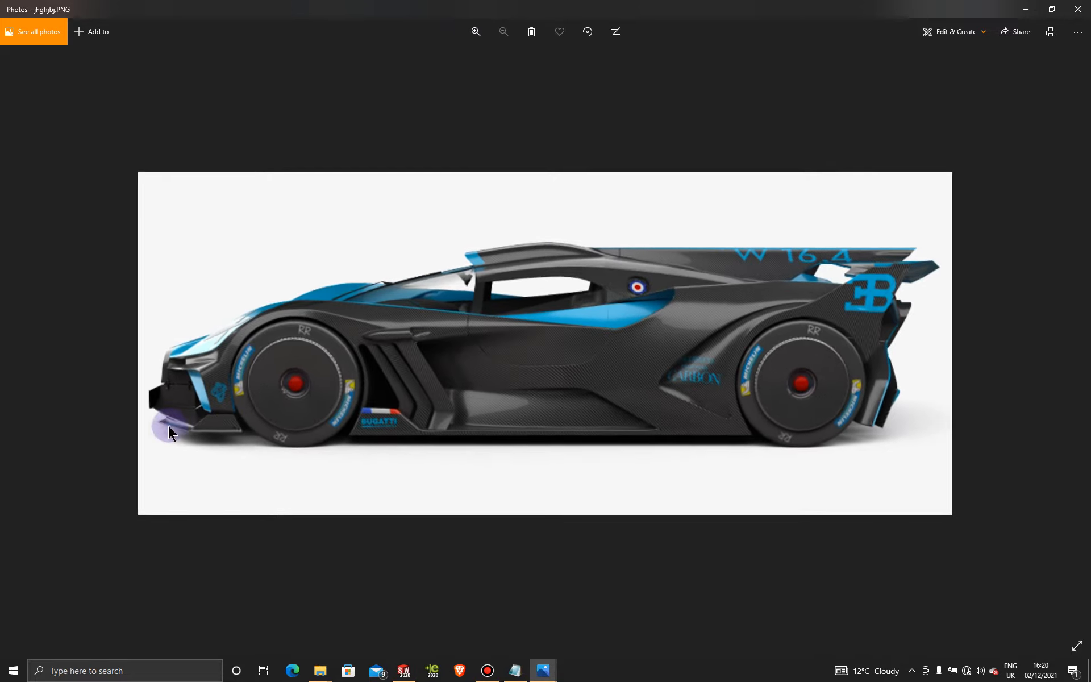
scroll(215, 391, "up", 3)
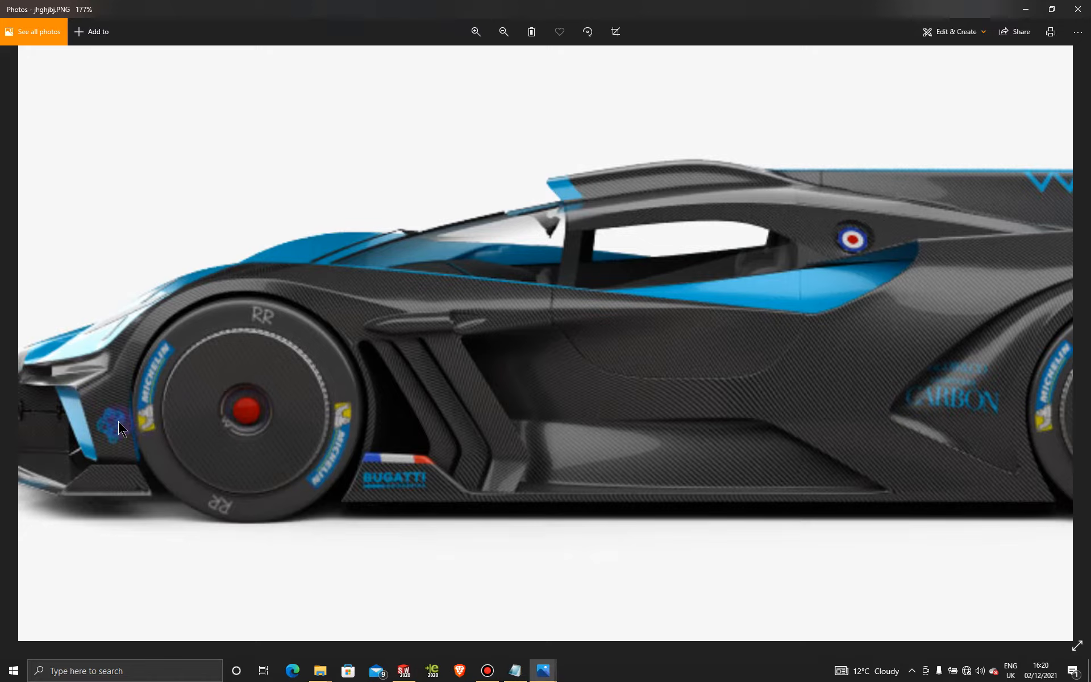
scroll(294, 402, "up", 1)
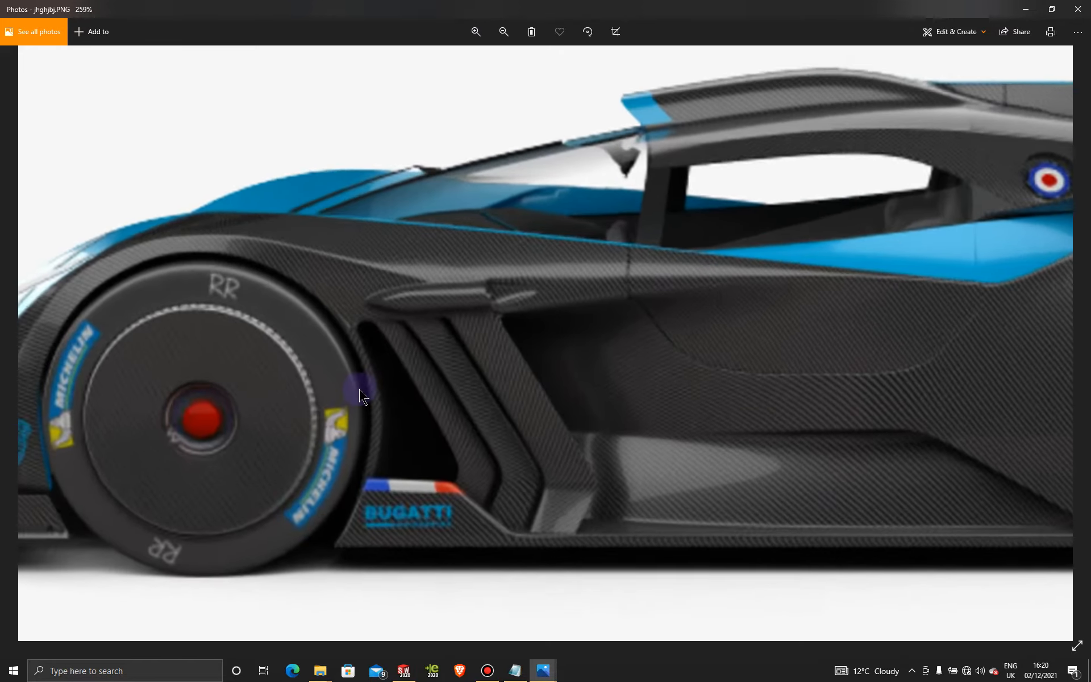
Step: Switch back to SOLIDWORKS and orient the view normal to the Top Plane
scroll(362, 398, "down", 3)
scroll(361, 398, "down", 1)
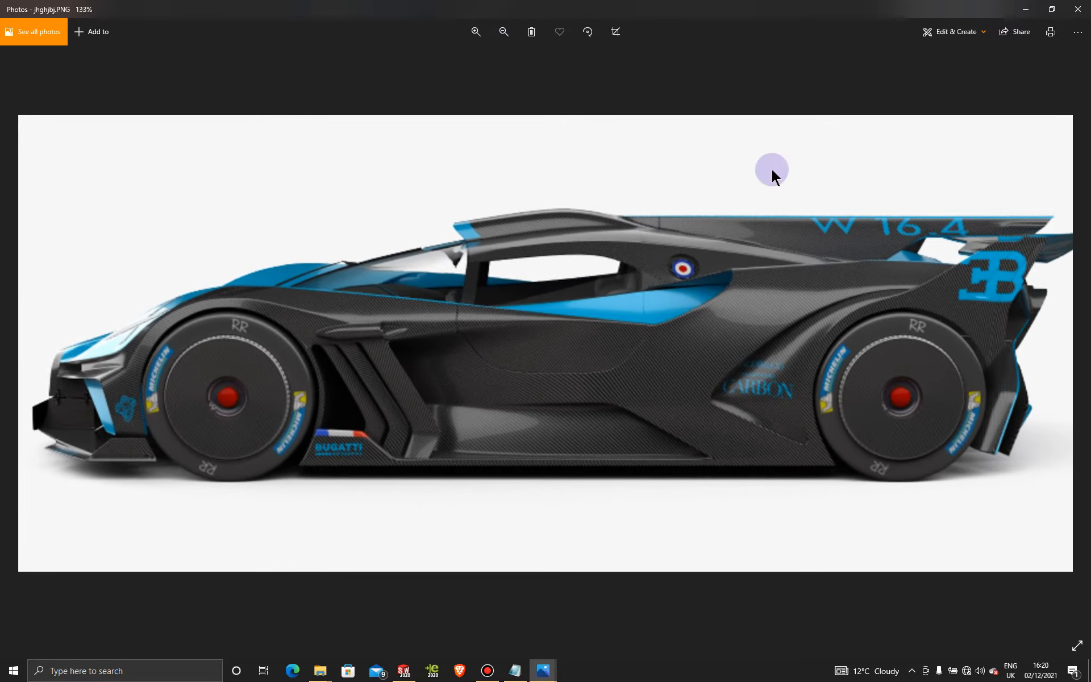
left_click(1025, 9)
middle_click_drag(547, 383, 577, 500)
scroll(574, 502, "up", 4)
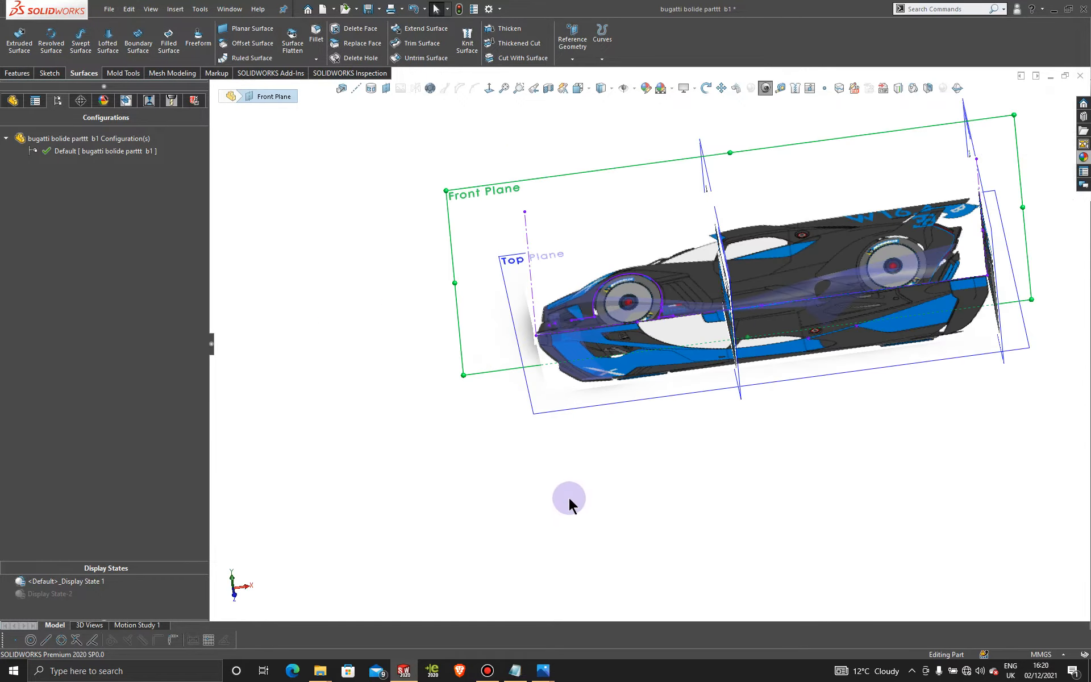
left_click(558, 410)
left_click(488, 88)
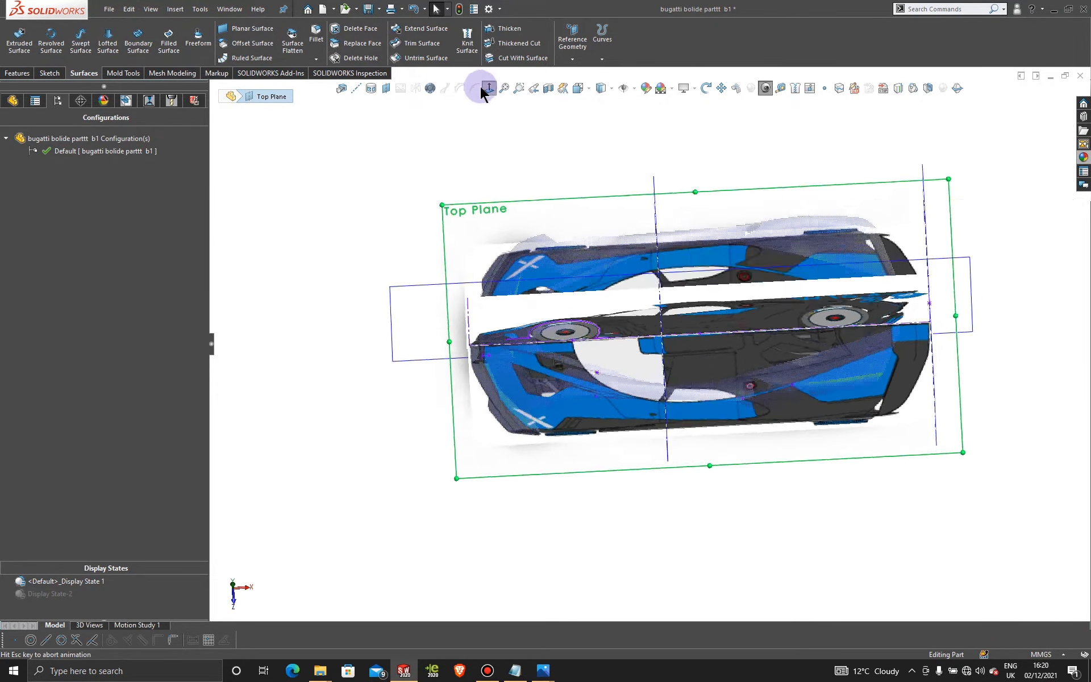
Step: Examine the front bumper's outer corner over the top reference and pick the edge of the small fill surface there
scroll(591, 408, "down", 5)
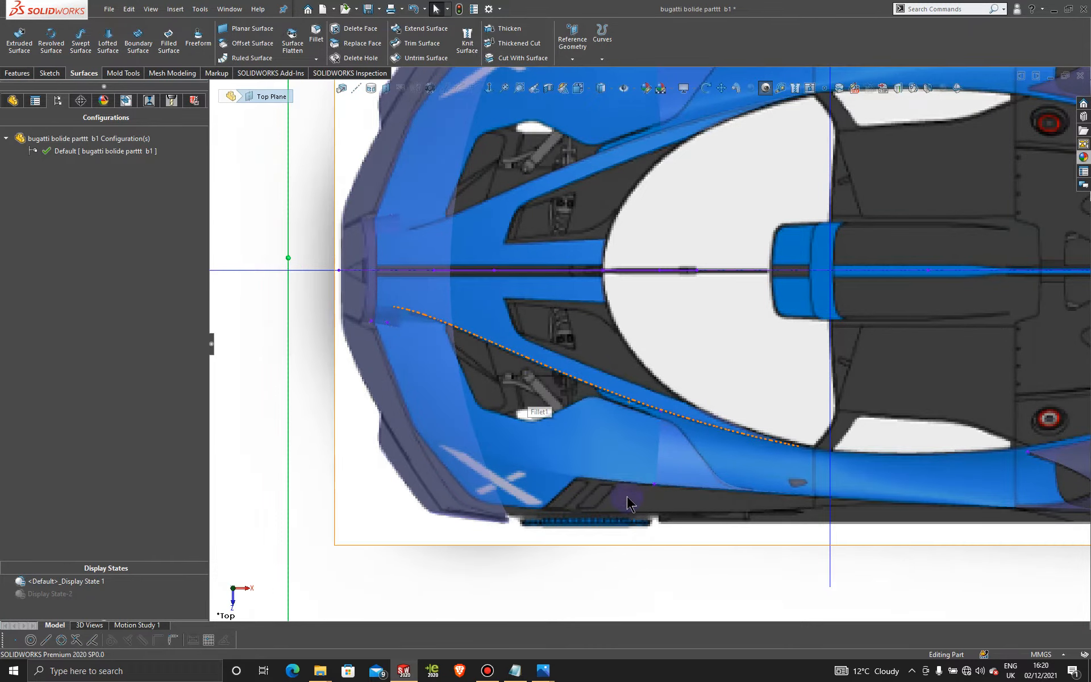
scroll(626, 495, "down", 2)
mouse_move(479, 554)
middle_mouse_down()
mouse_move(486, 525)
mouse_move(475, 468)
middle_mouse_up()
scroll(458, 613, "down", 3)
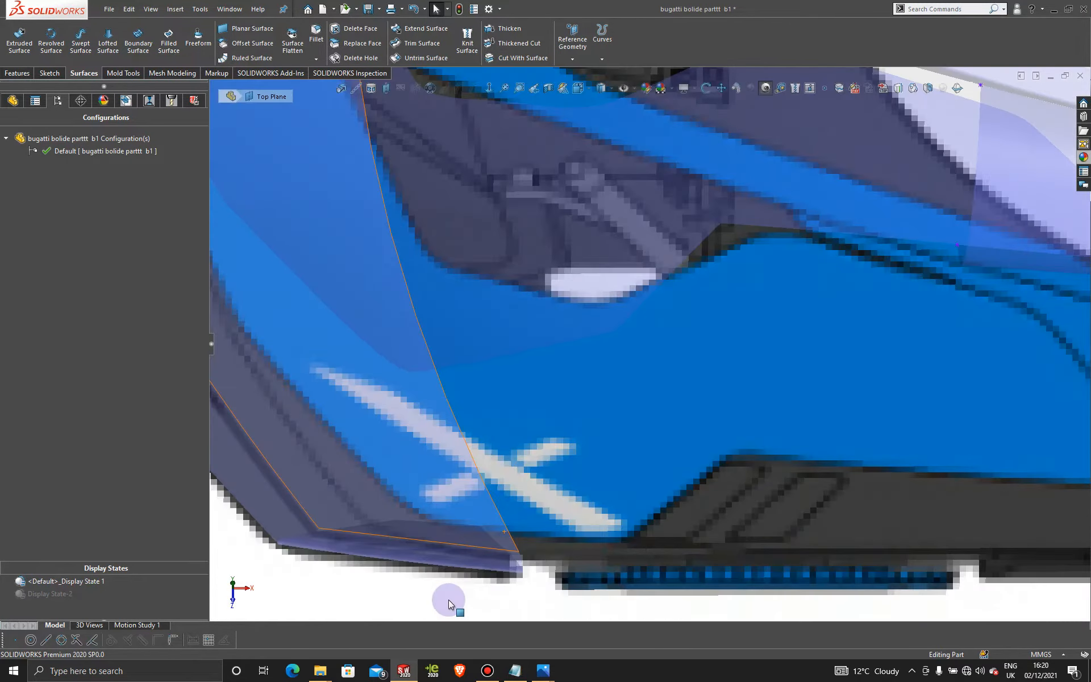
left_click(441, 523)
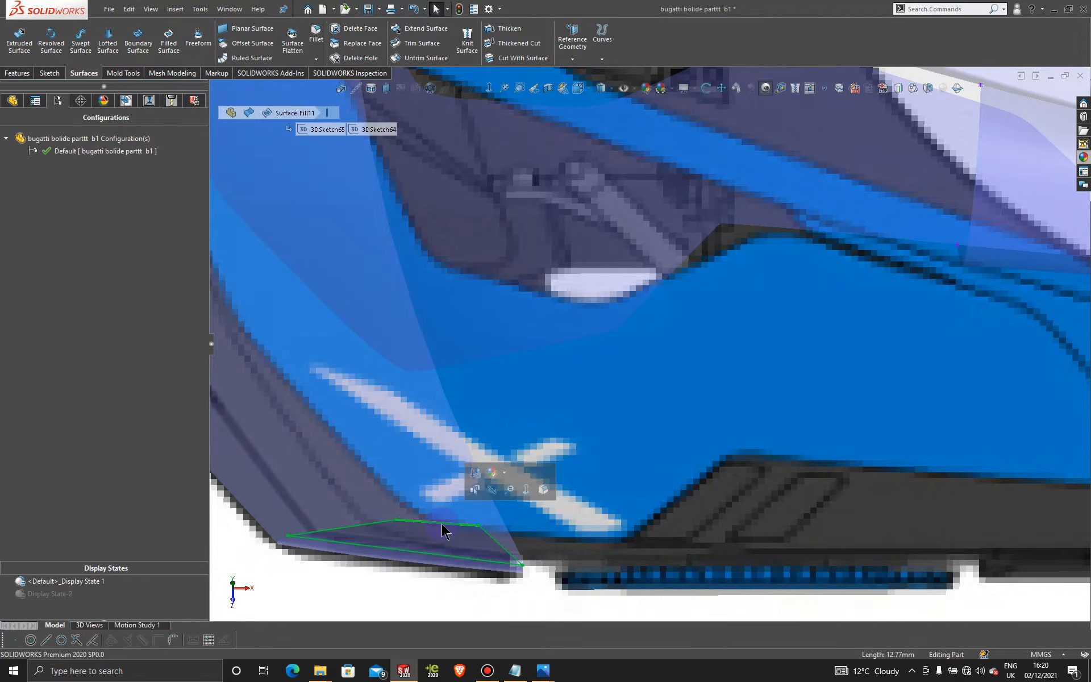
scroll(456, 568, "up", 4)
left_click(406, 540)
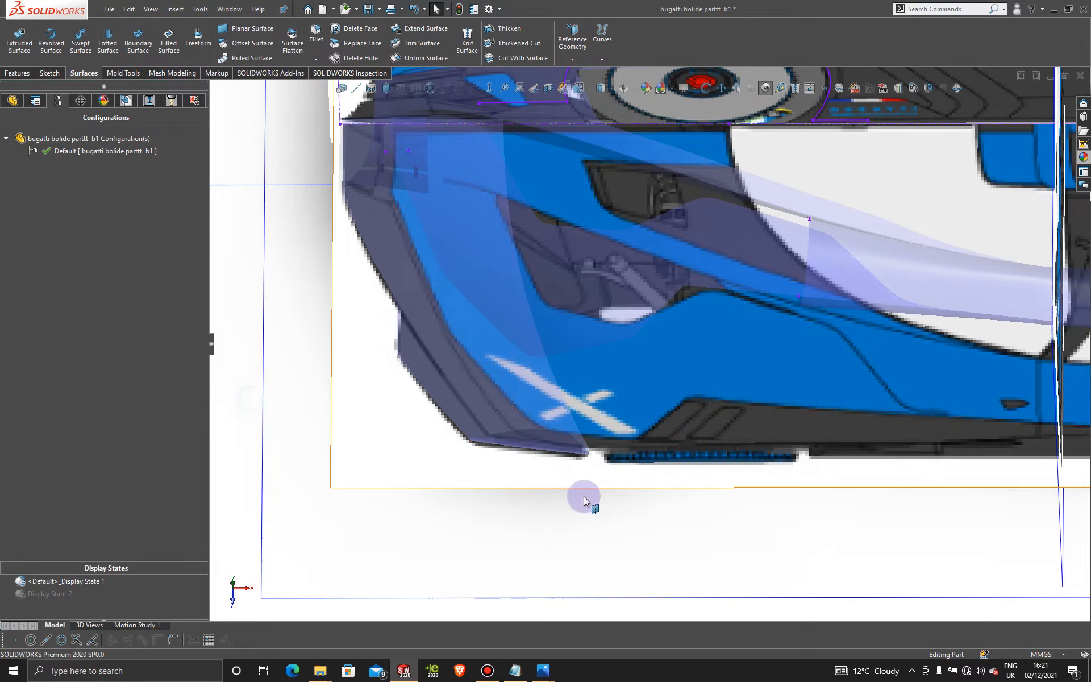
left_click(550, 432)
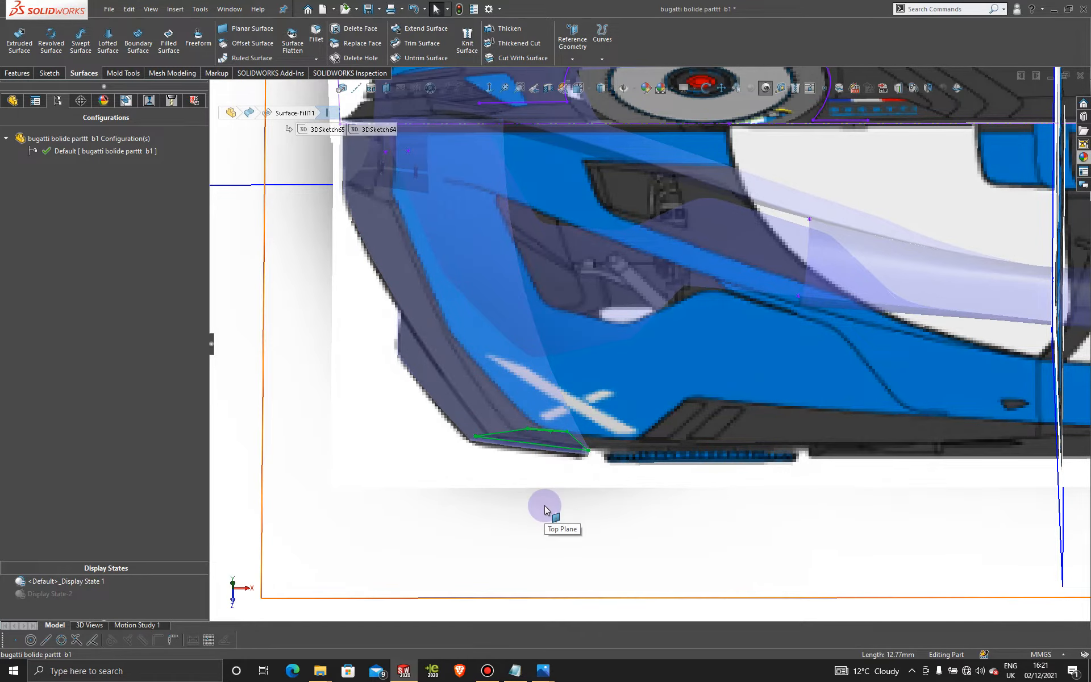
Step: Restore the Top view and compare the bumper corner edge with the body side around the front wheel
key("space")
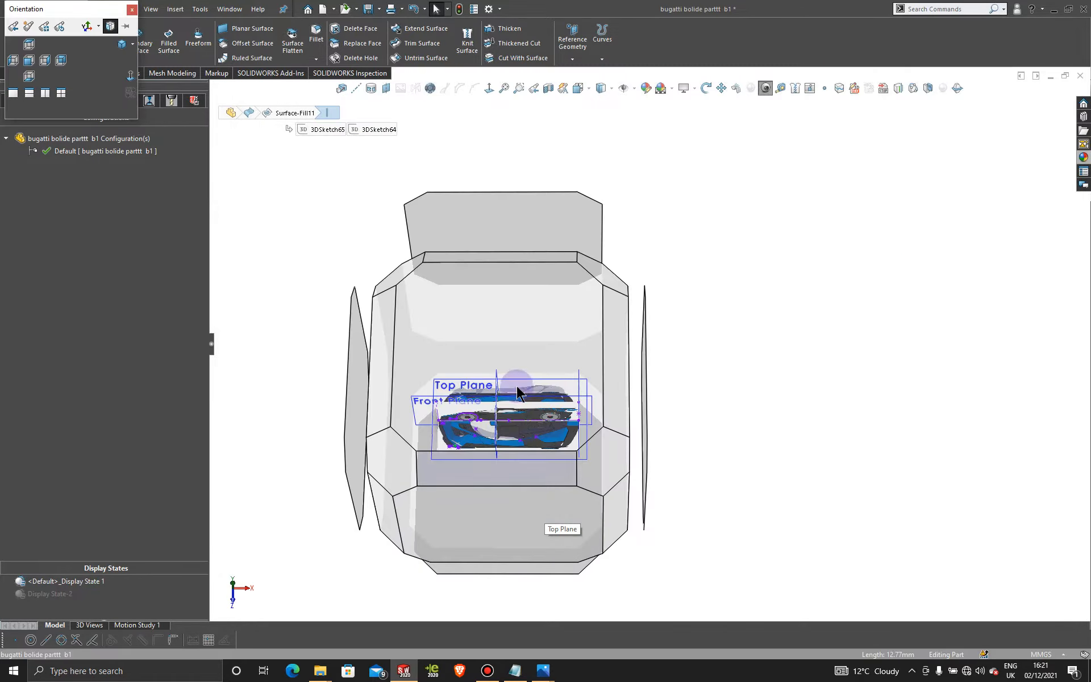
left_click(515, 355)
scroll(517, 432, "down", 5)
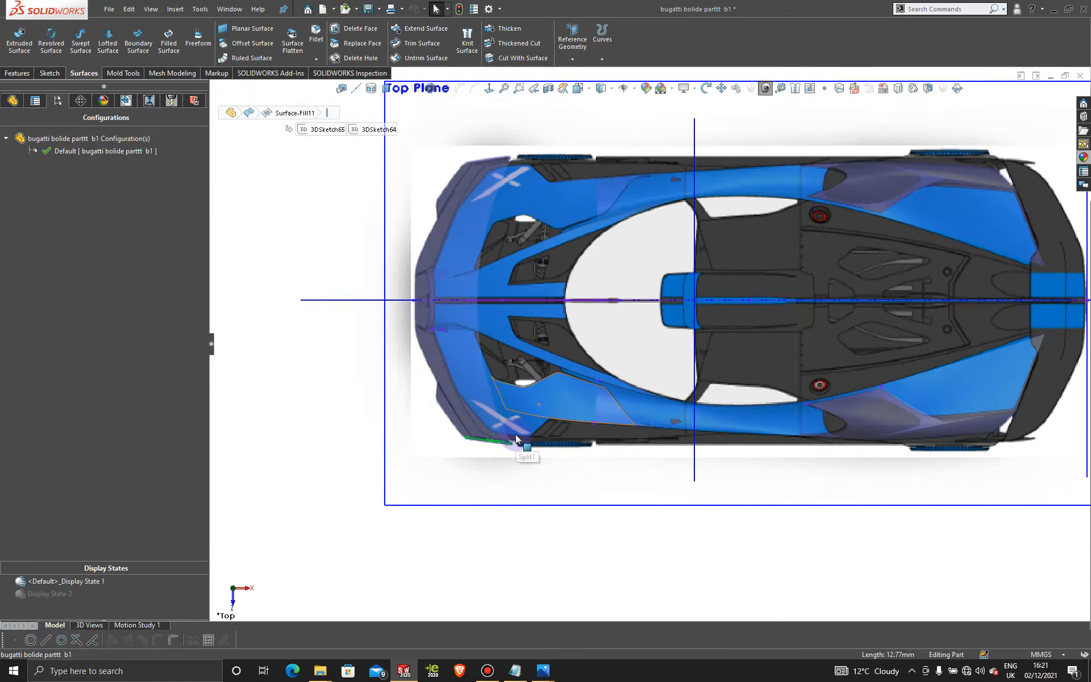
scroll(516, 433, "down", 2)
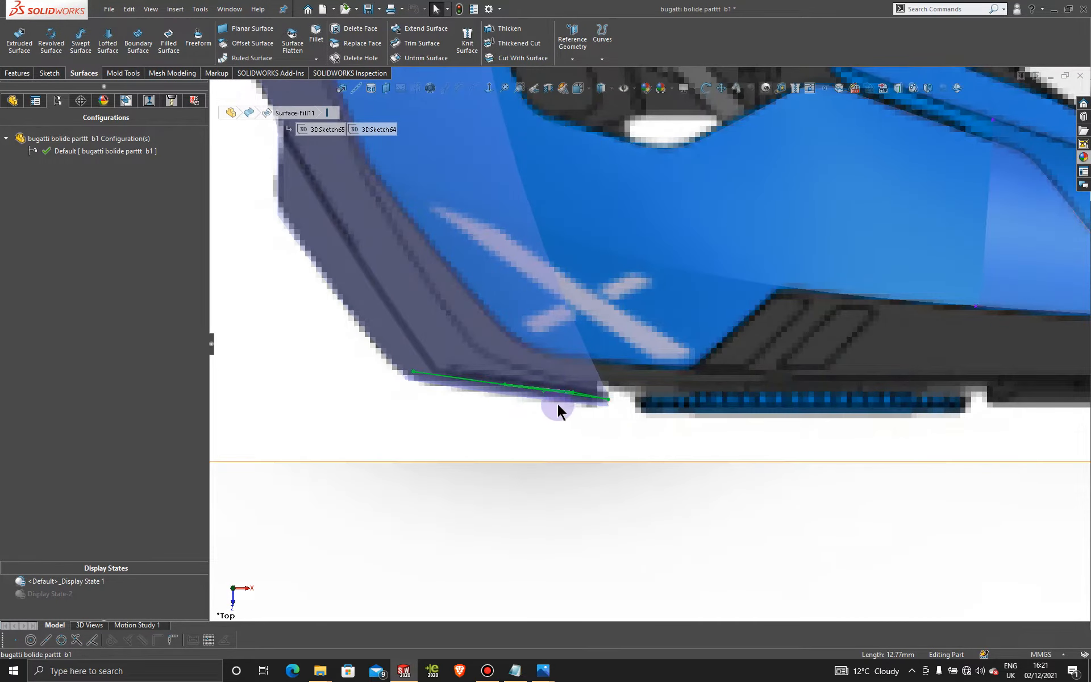
scroll(560, 407, "down", 4)
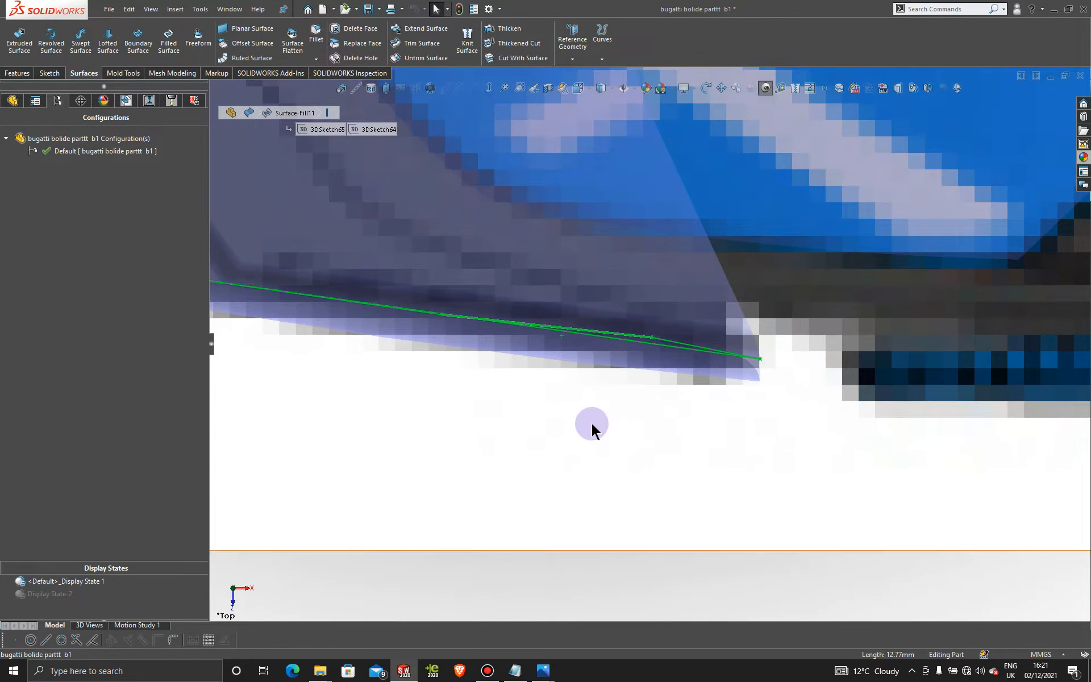
scroll(592, 423, "up", 2)
scroll(591, 423, "up", 2)
scroll(966, 335, "up", 2)
scroll(894, 311, "down", 4)
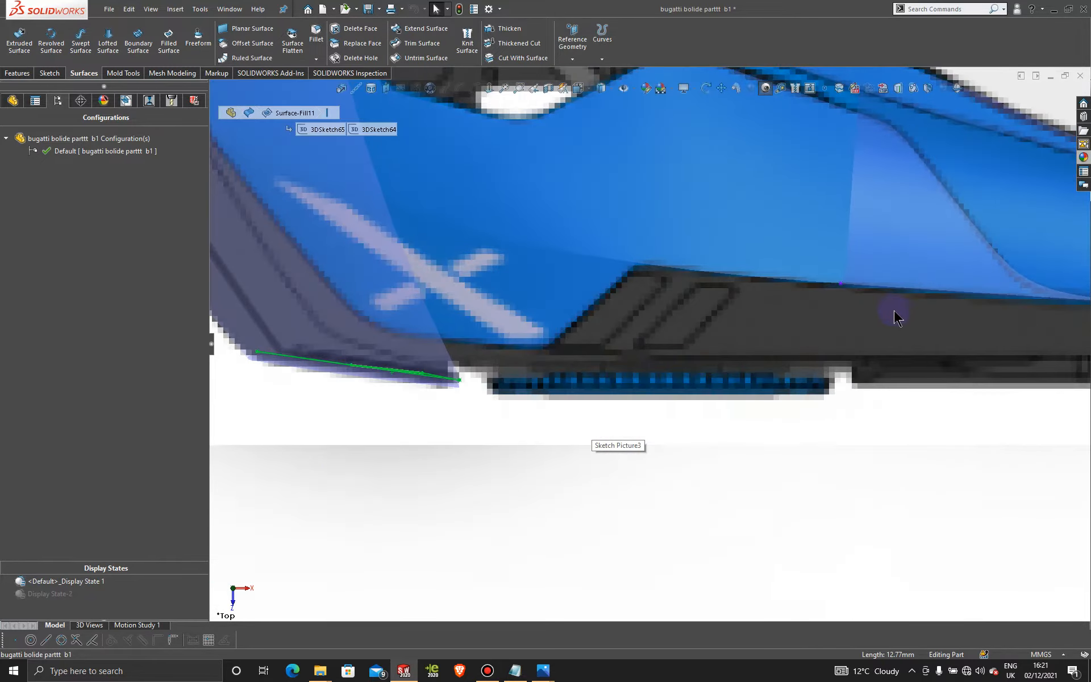
left_click(49, 73)
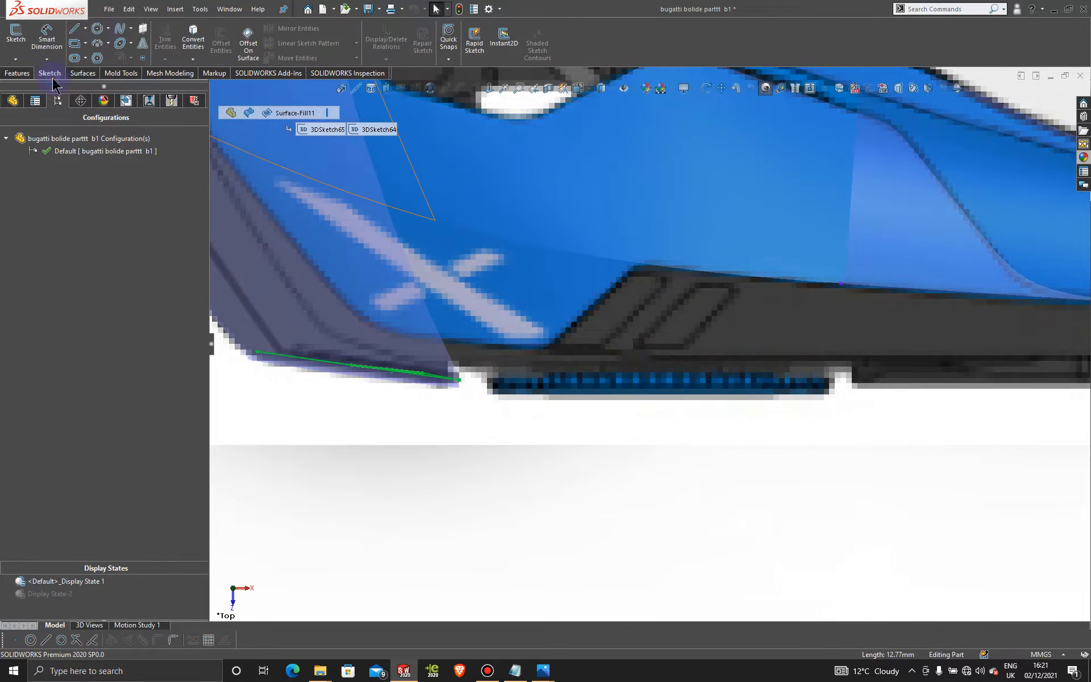
left_click(119, 30)
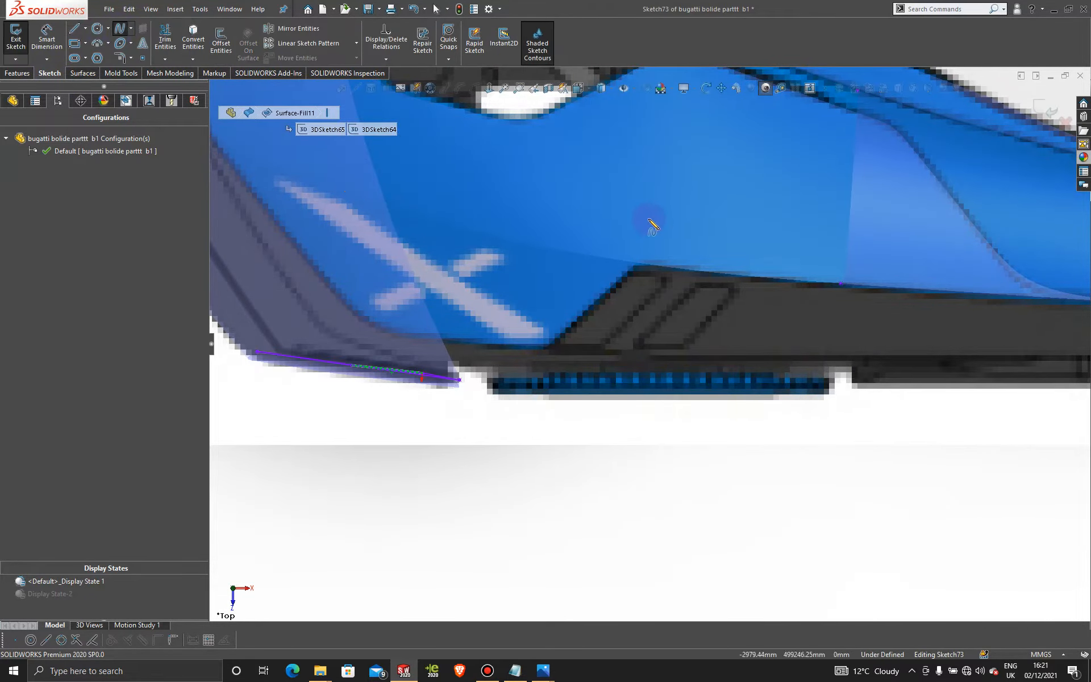
scroll(746, 307, "up", 3)
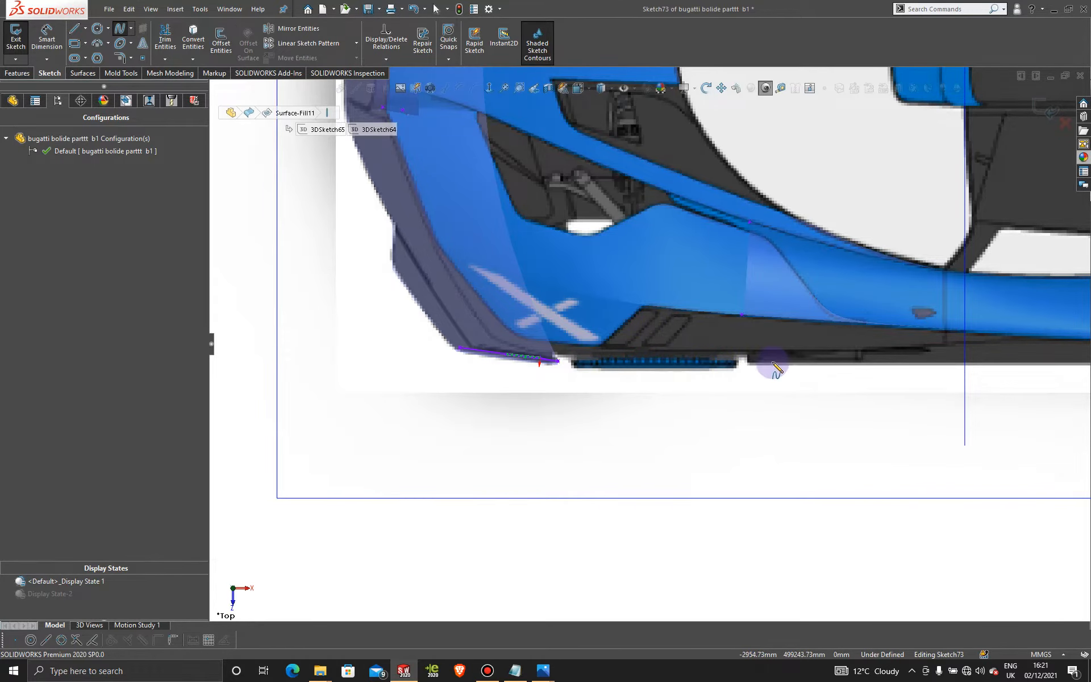
scroll(759, 359, "down", 3)
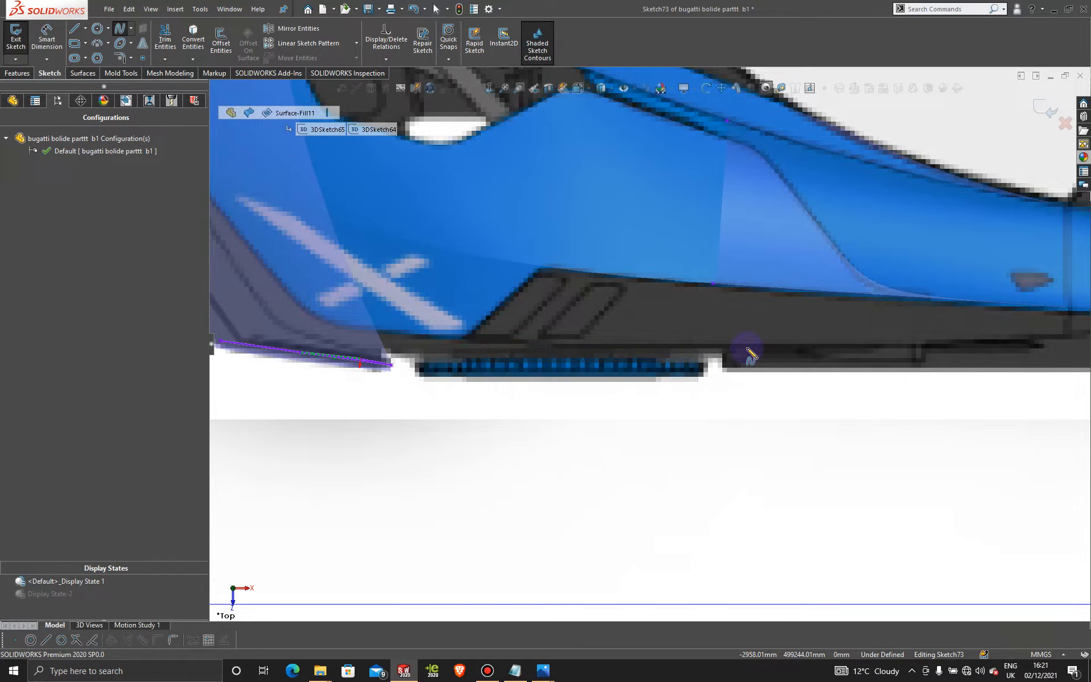
scroll(829, 366, "up", 2)
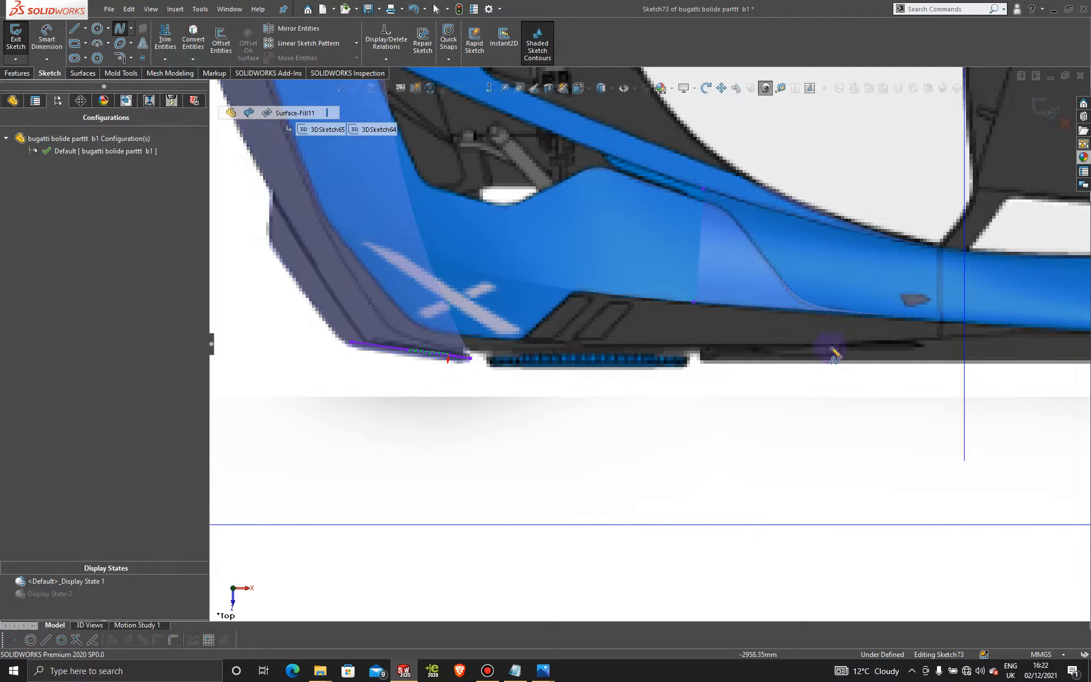
scroll(778, 352, "up", 3)
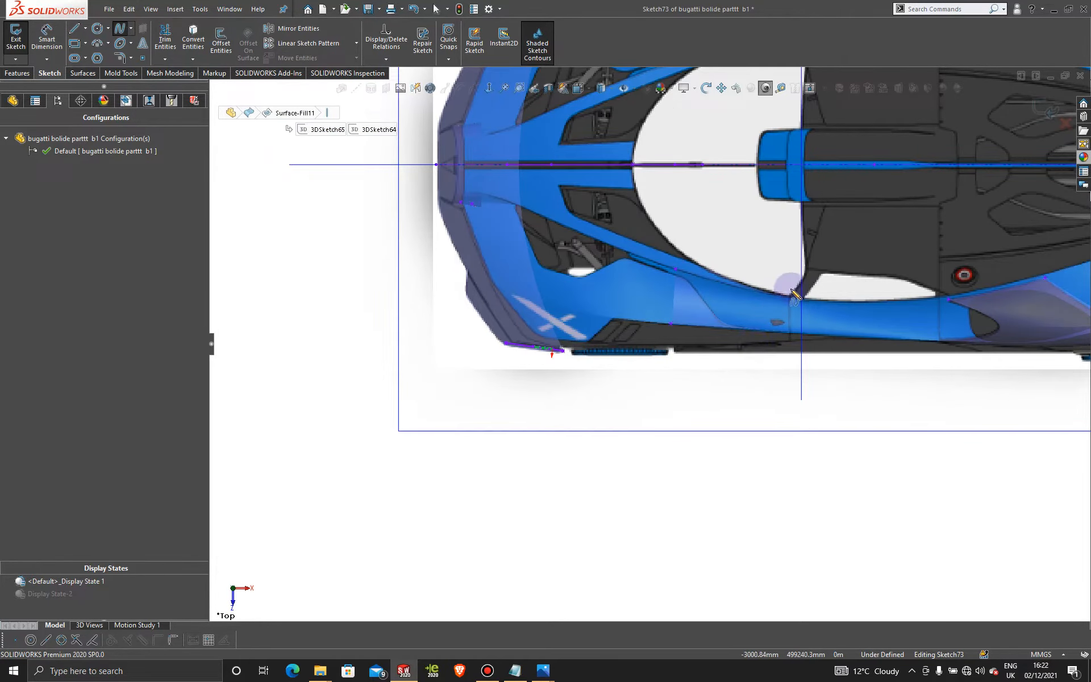
left_click(1044, 108)
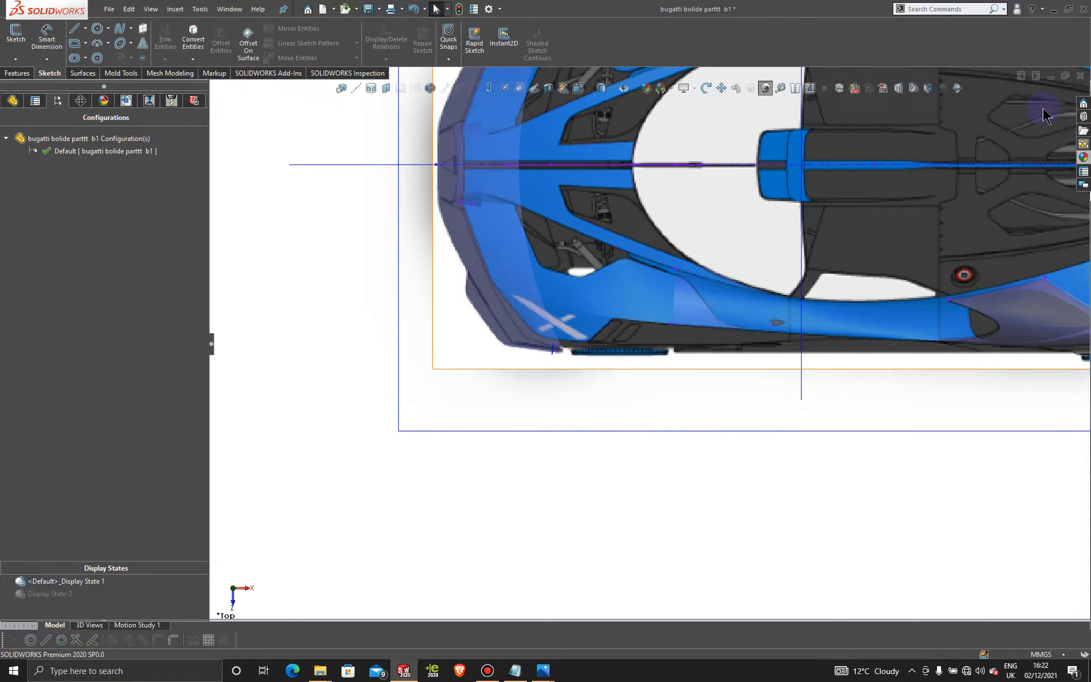
Step: Sketch a two-point spline about 165 mm long on the Top Plane, from the sill behind the front wheel to just ahead of the bumper corner
left_click(502, 391)
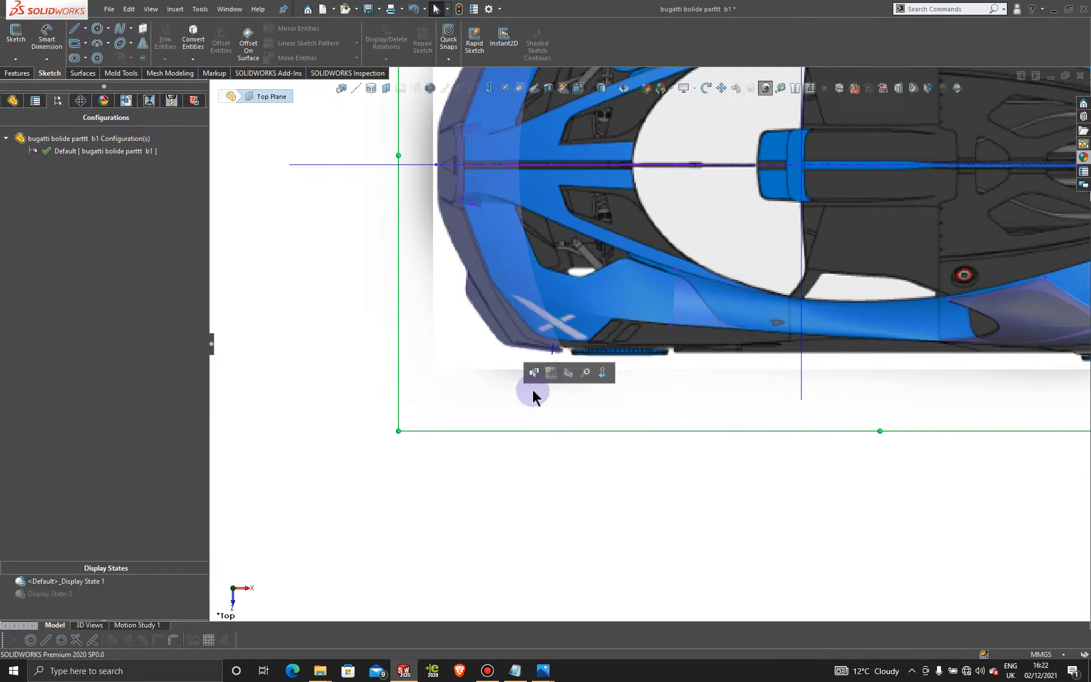
left_click(546, 368)
scroll(602, 335, "down", 3)
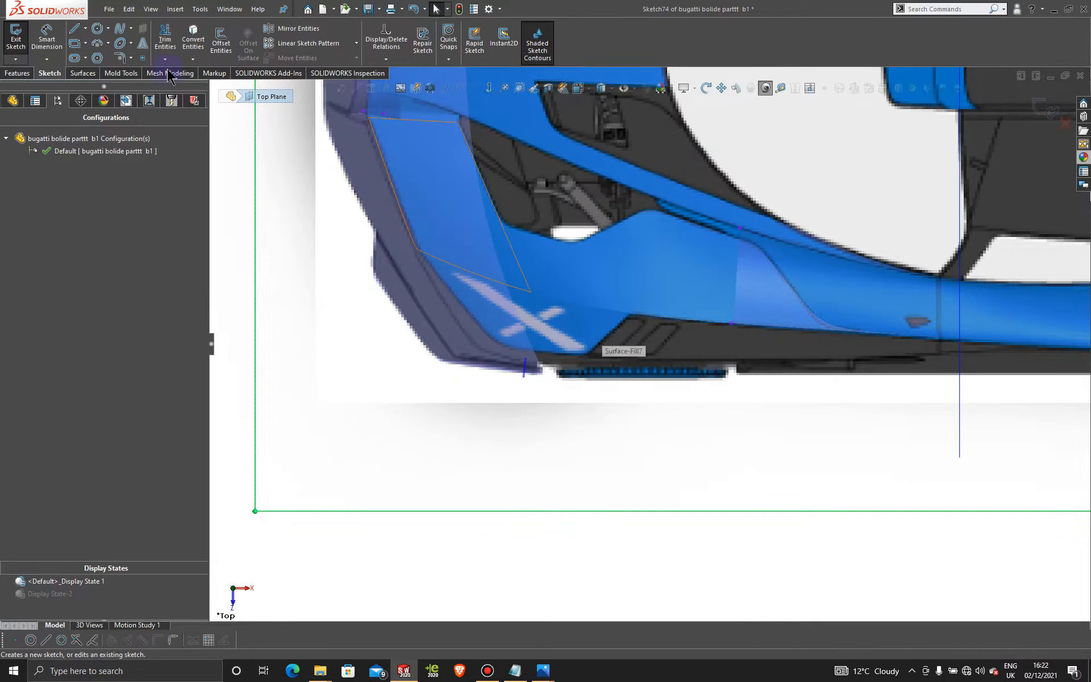
left_click(121, 31)
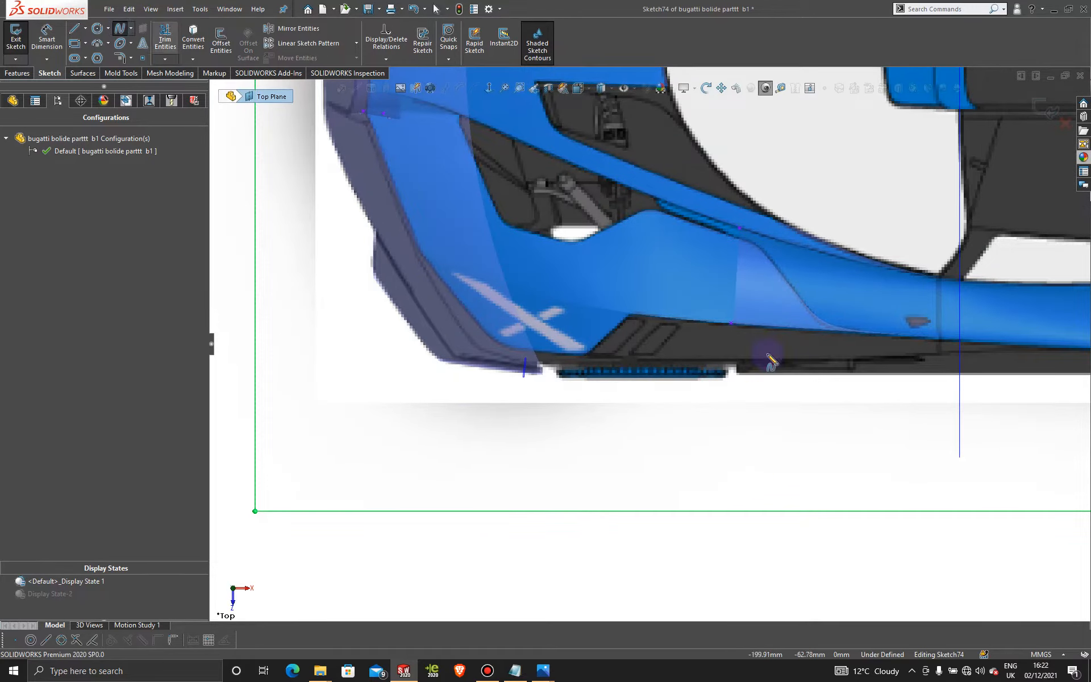
left_click(865, 361)
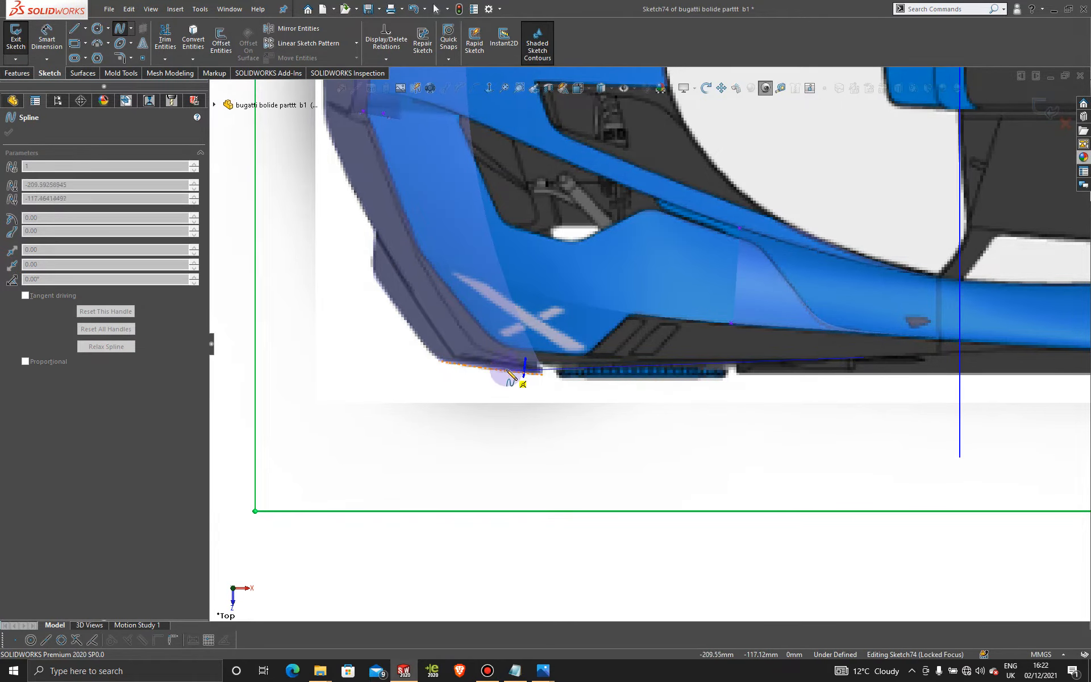
scroll(509, 374, "down", 1)
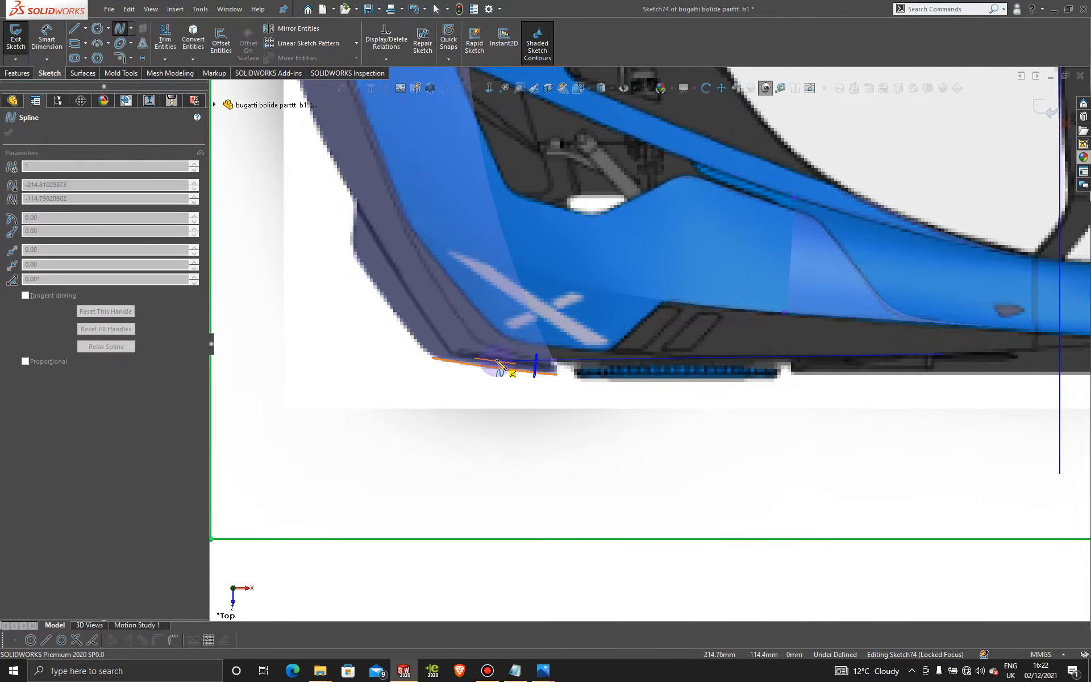
double_click(396, 348)
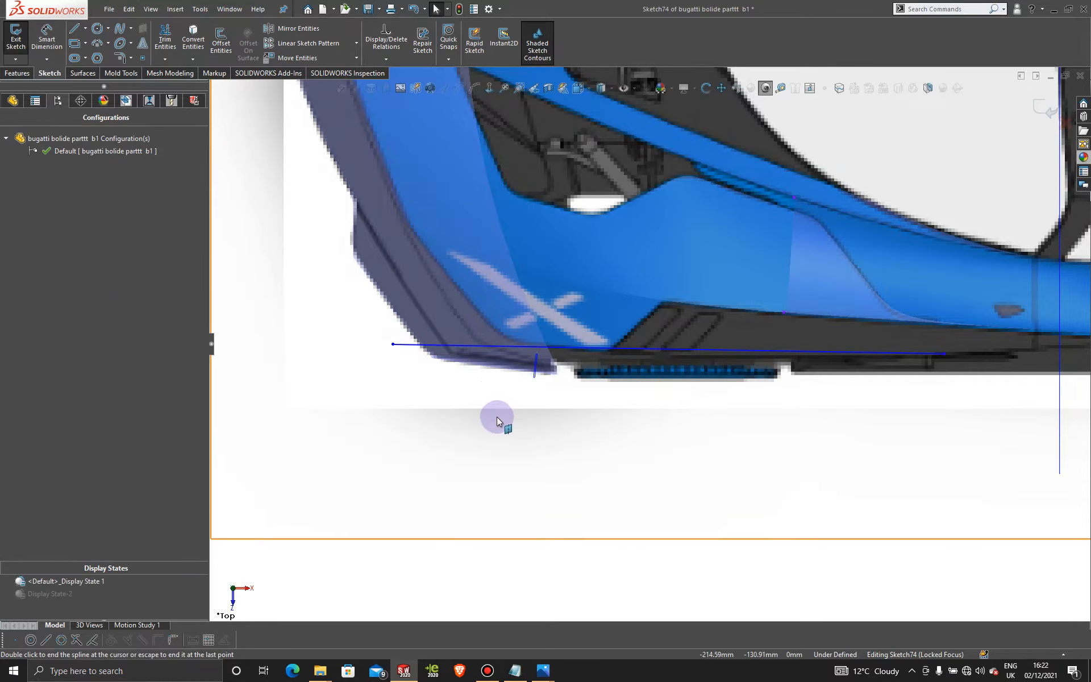
Step: Check the spline against the bumper corner edge and angle its front-end tangent outward to about 168° to follow the corner
mouse_move(496, 411)
middle_mouse_down()
mouse_move(494, 370)
mouse_move(496, 382)
mouse_move(517, 343)
middle_mouse_up()
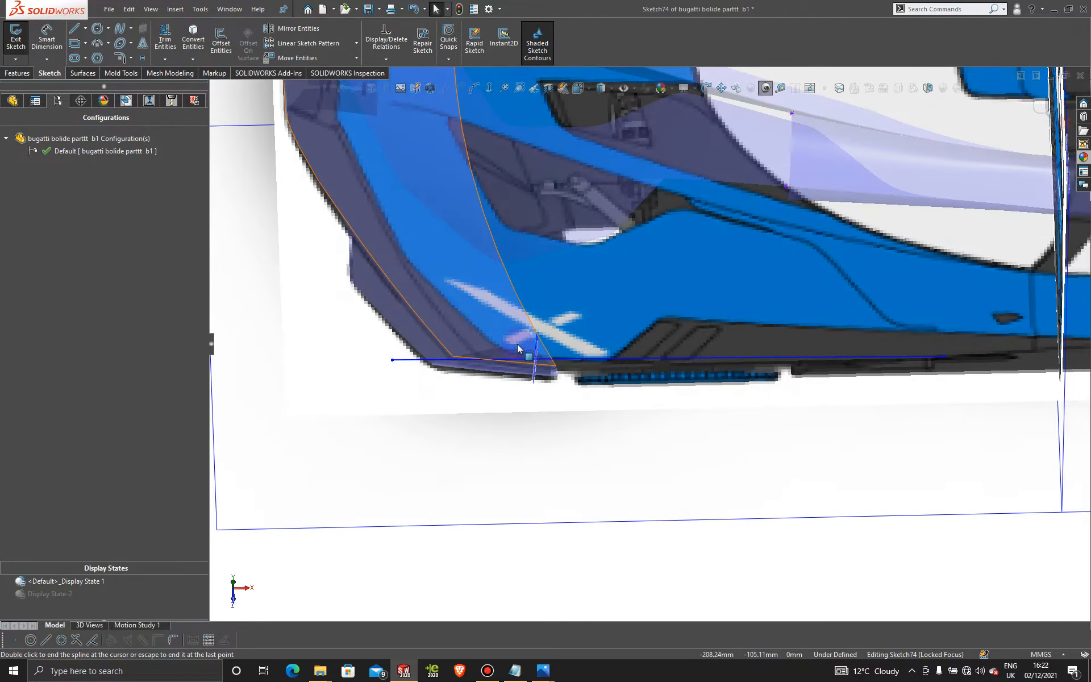
left_click(520, 350)
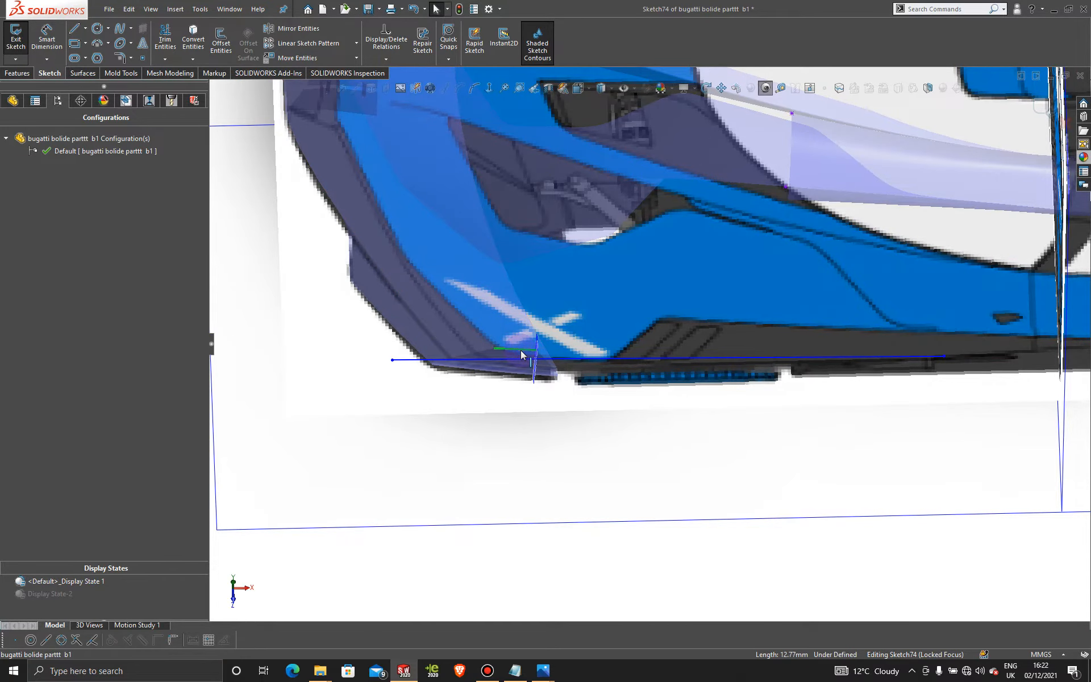
key("space")
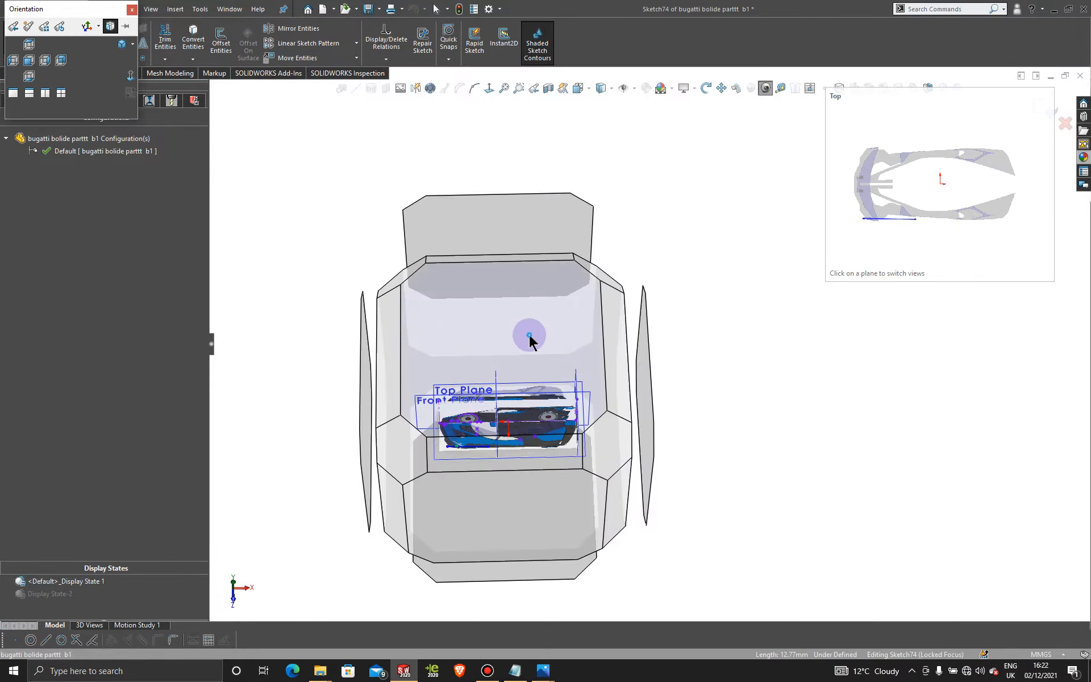
left_click(530, 335)
scroll(519, 452, "up", 5)
scroll(519, 452, "down", 8)
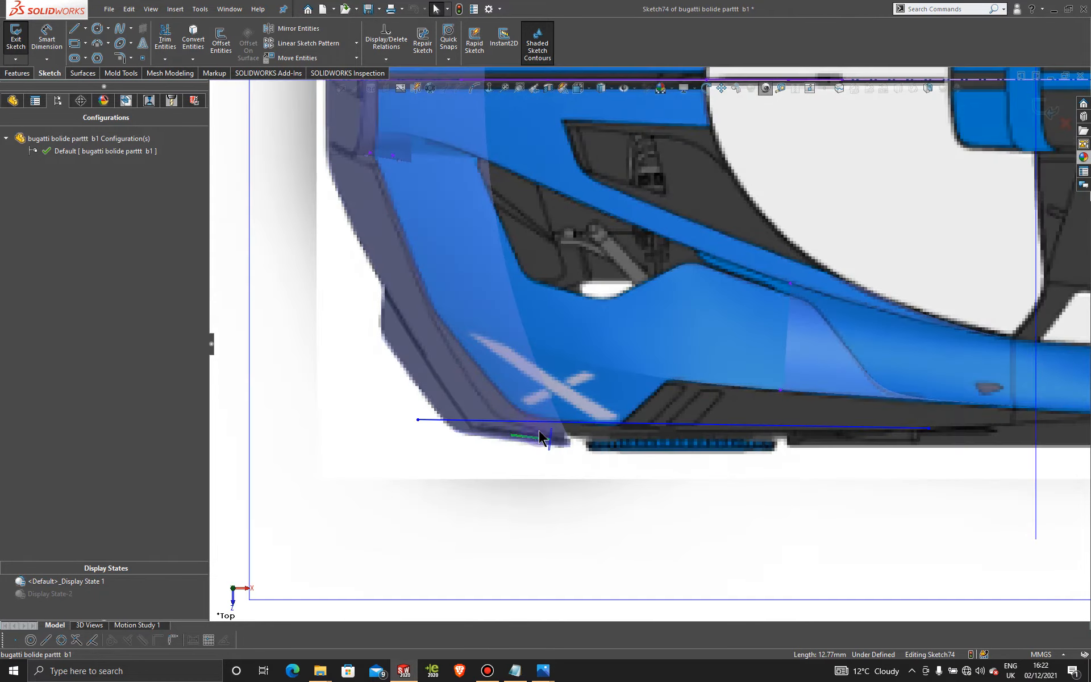
scroll(540, 437, "down", 4)
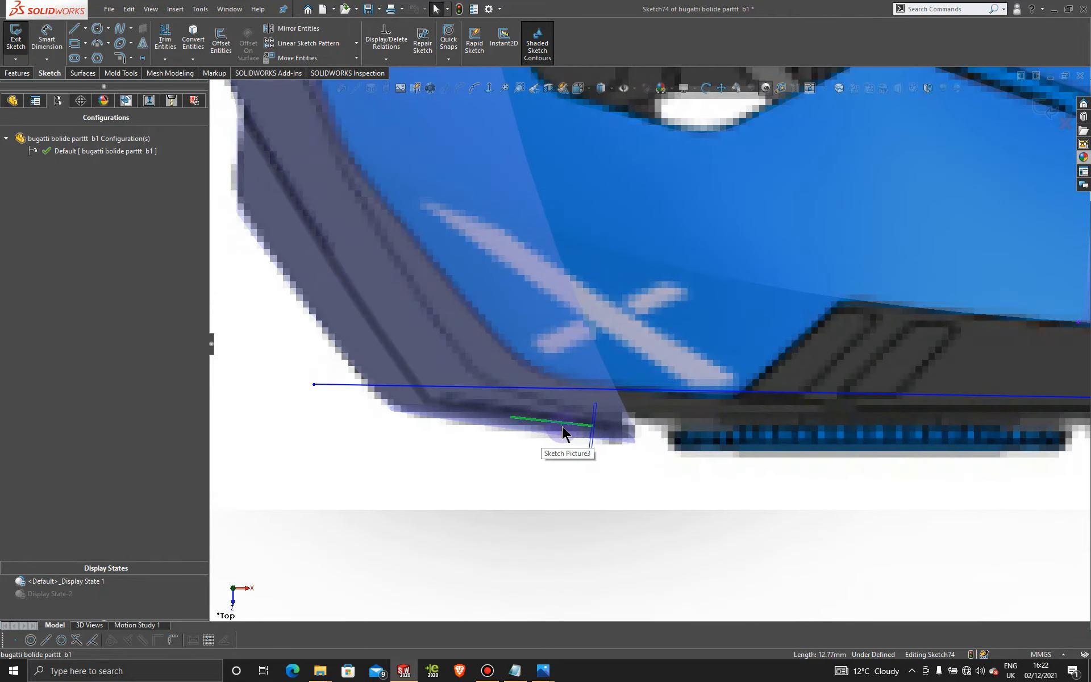
left_click(565, 389)
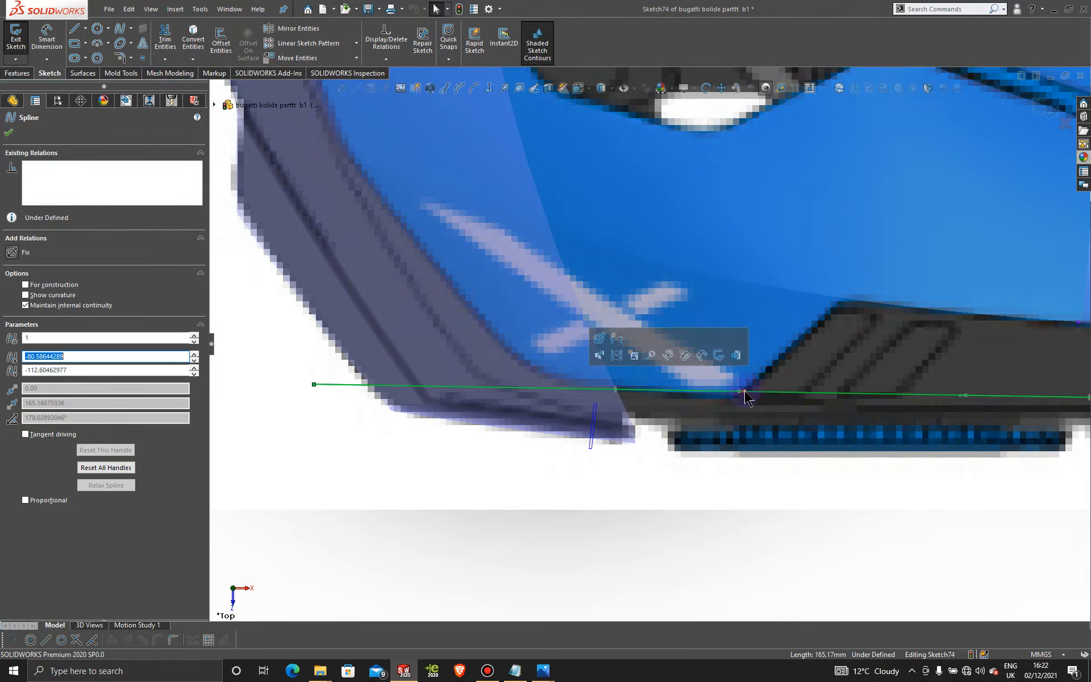
left_click_drag(745, 397, 709, 471)
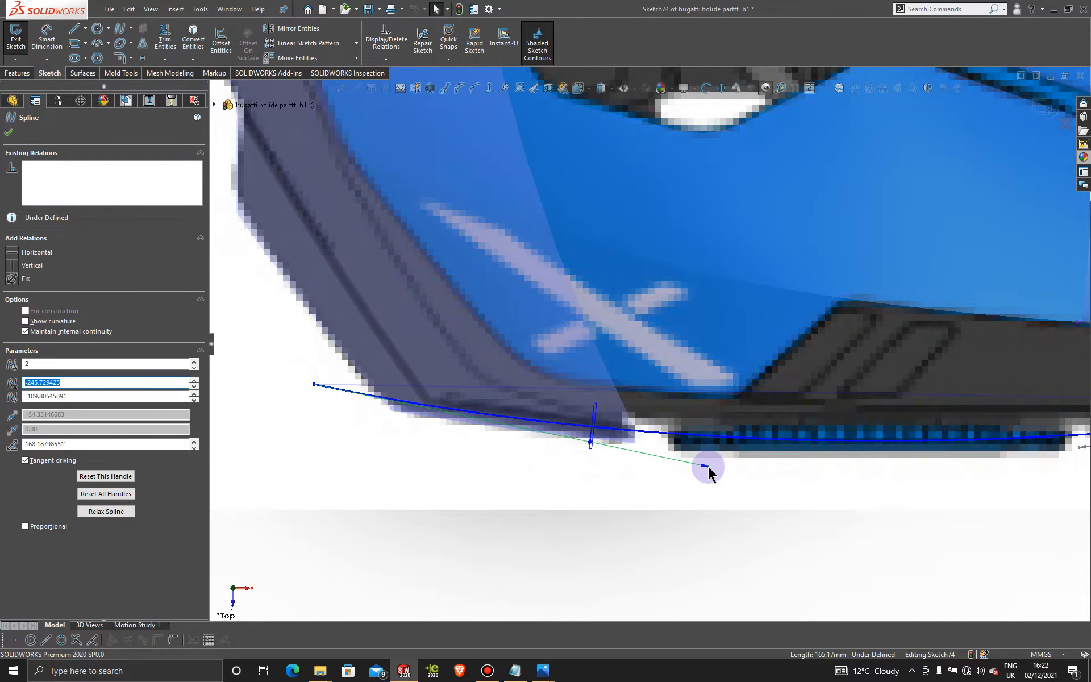
Step: Turn the spline's rear-end tangent nearly horizontal, to about -179.6°, so the curve runs smoothly along the sill
scroll(806, 469, "up", 5)
scroll(721, 418, "down", 5)
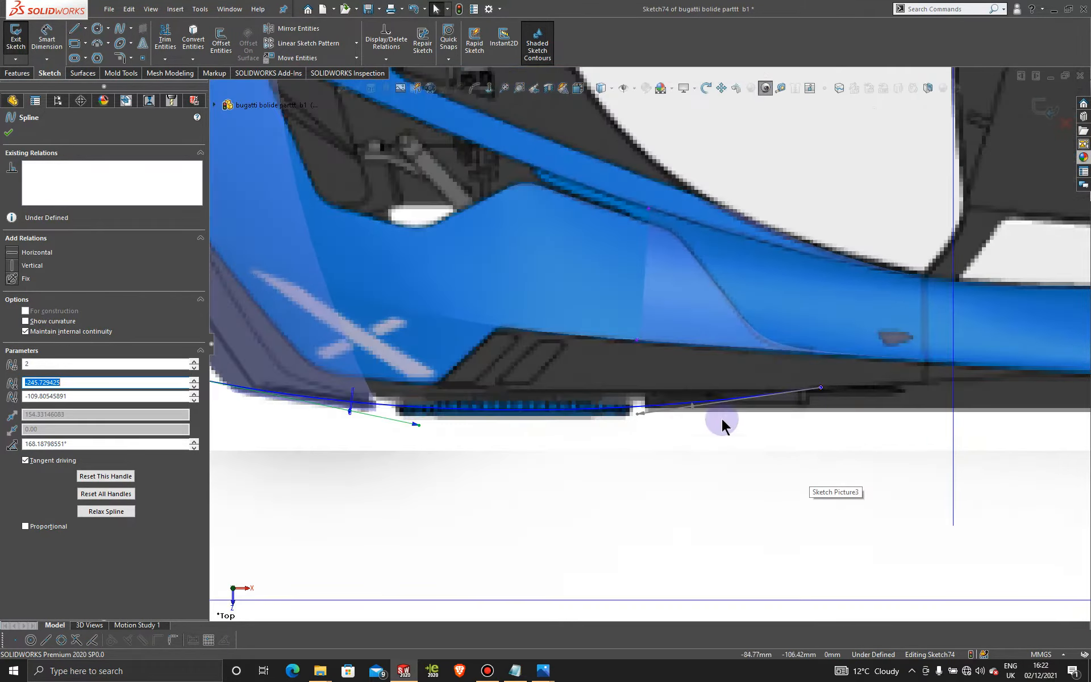
left_click_drag(635, 414, 629, 392)
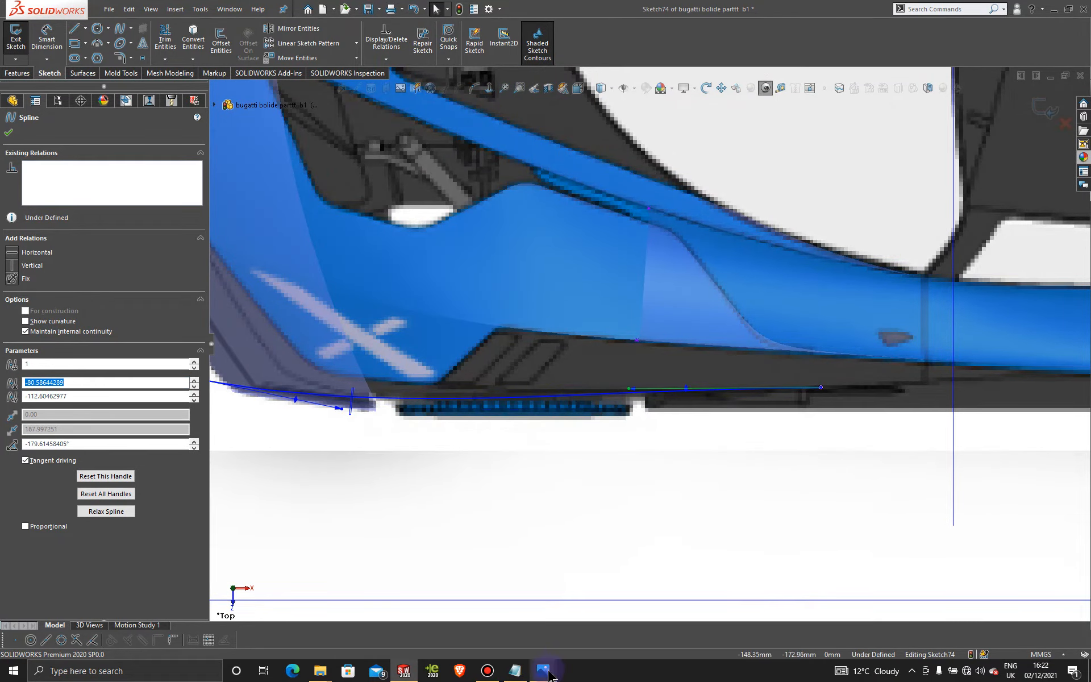
Step: Review the car's side-view reference photo jhghjbj.PNG and return to the spline sketch
mouse_move(543, 670)
mouse_move(631, 599)
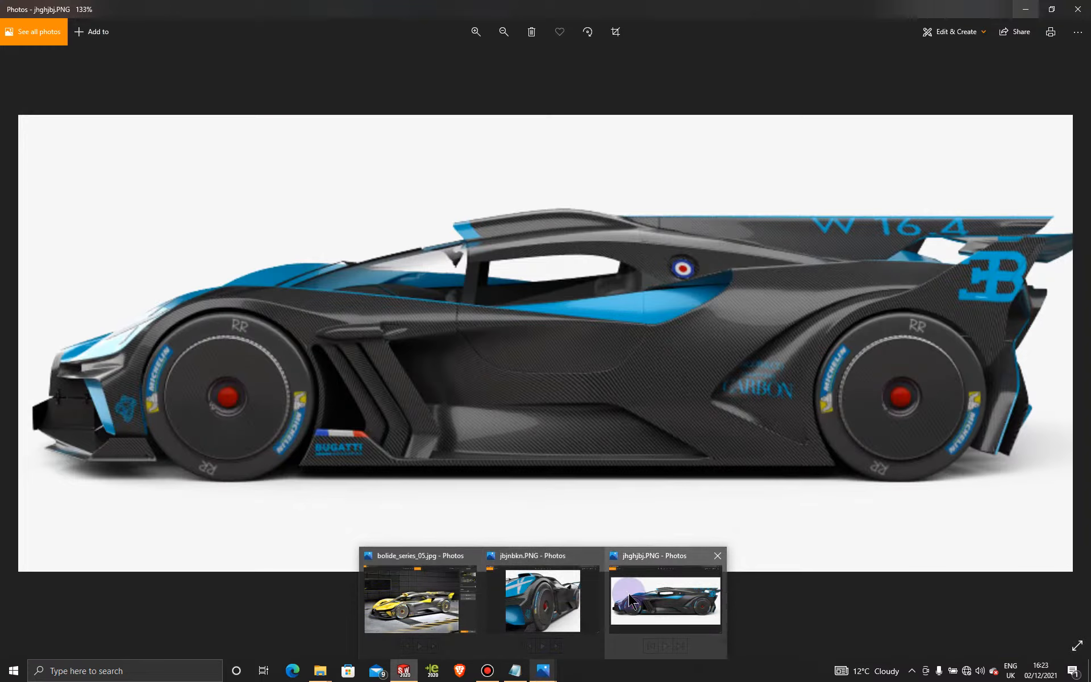
left_click(629, 598)
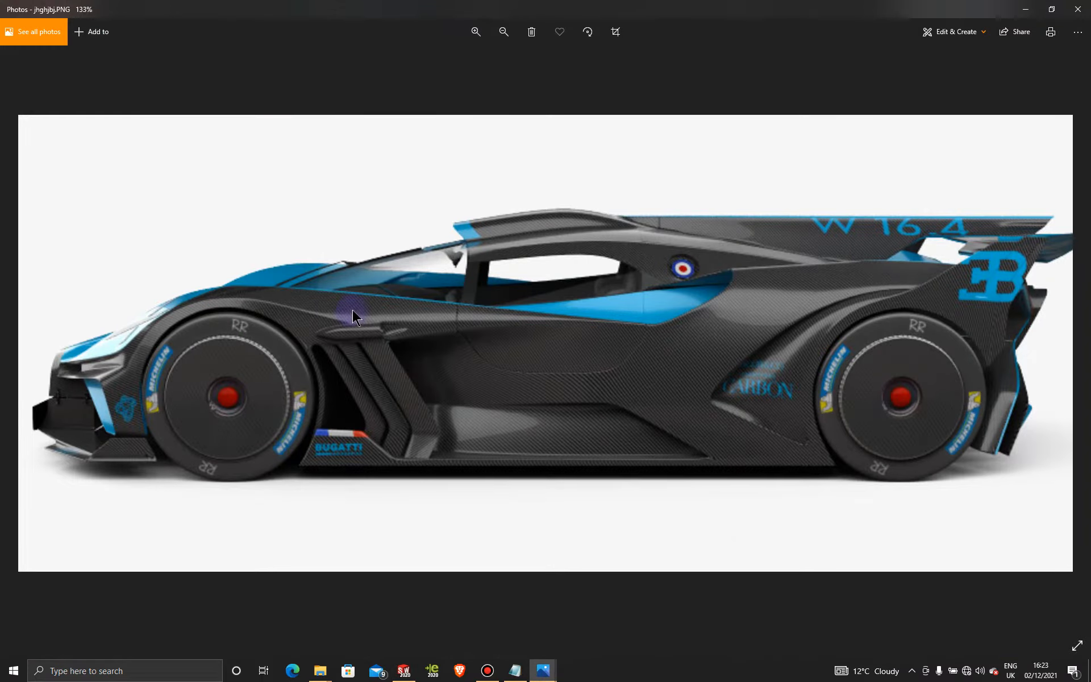
left_click(1025, 9)
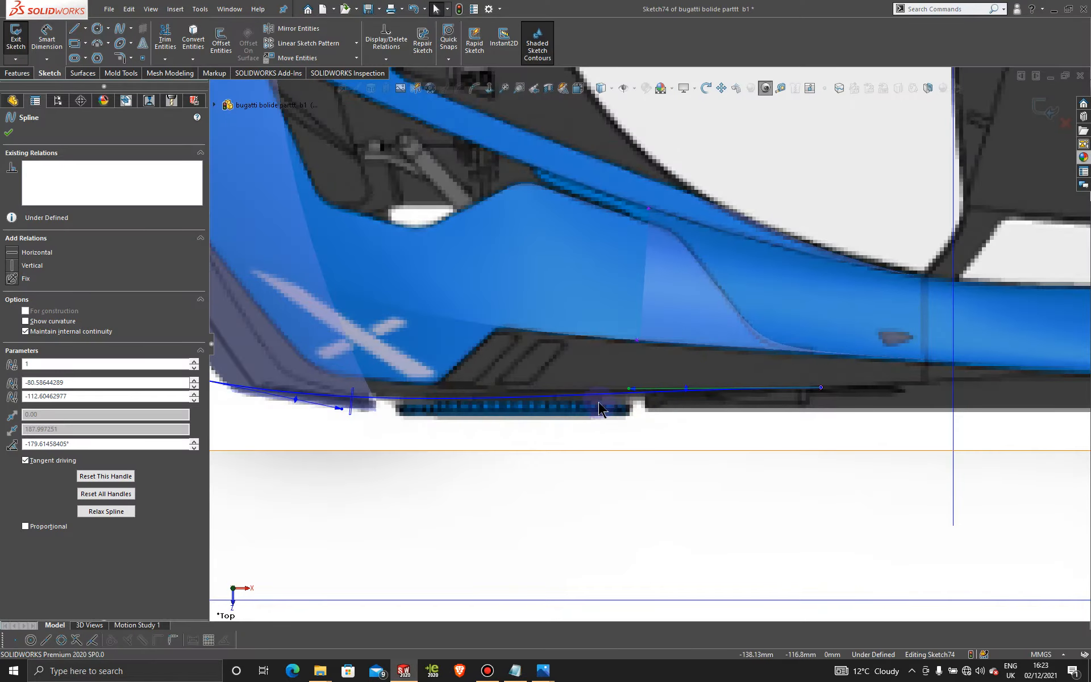
Step: Fine-tune the spline's rear-end tangent along the sill to about 179.9°
left_click_drag(629, 390, 624, 388)
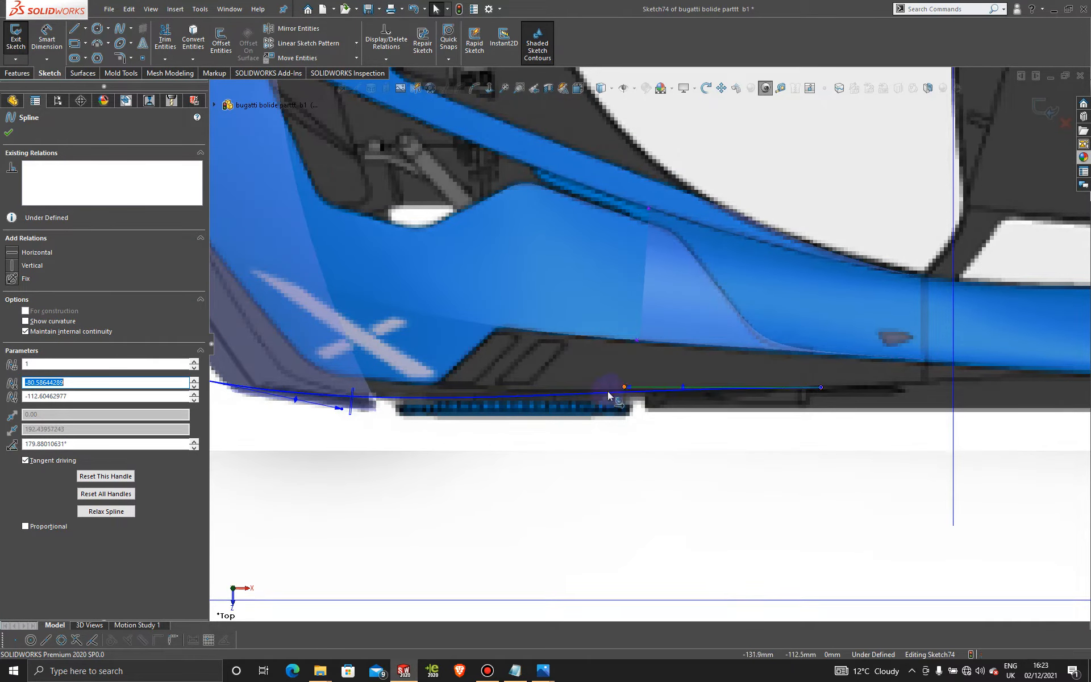
scroll(391, 437, "up", 2)
scroll(354, 380, "down", 3)
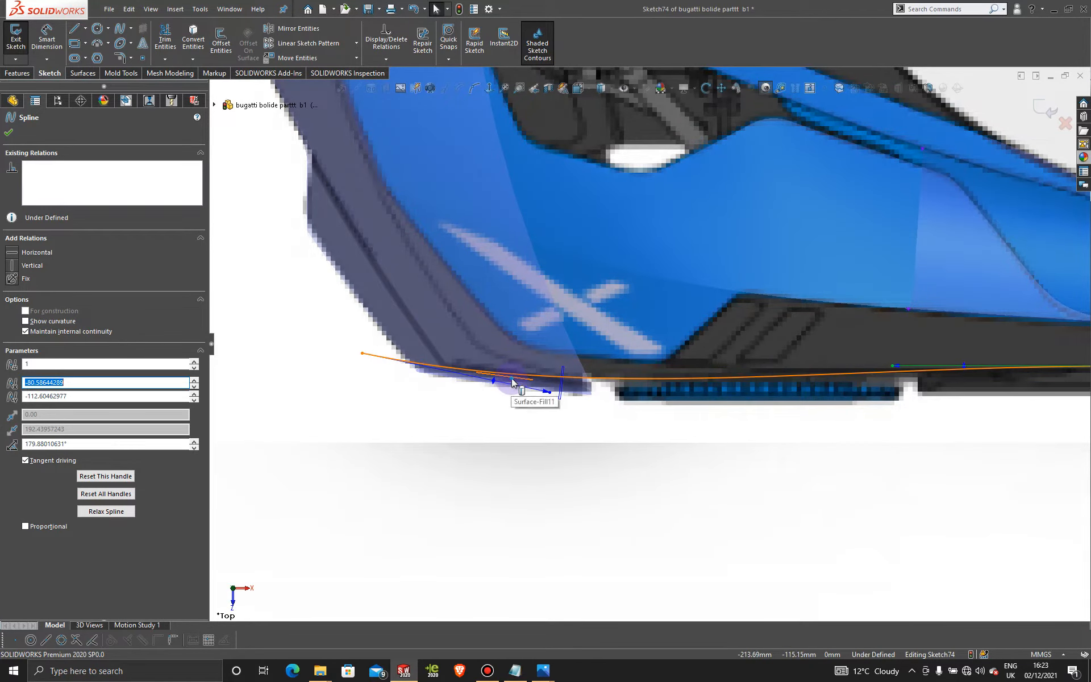
Step: Examine the spline's front end against the bumper corner edge from a tilted view and from the Top view
left_click(511, 377)
scroll(510, 400, "down", 3)
scroll(508, 401, "up", 1)
middle_click_drag(509, 402, 557, 352)
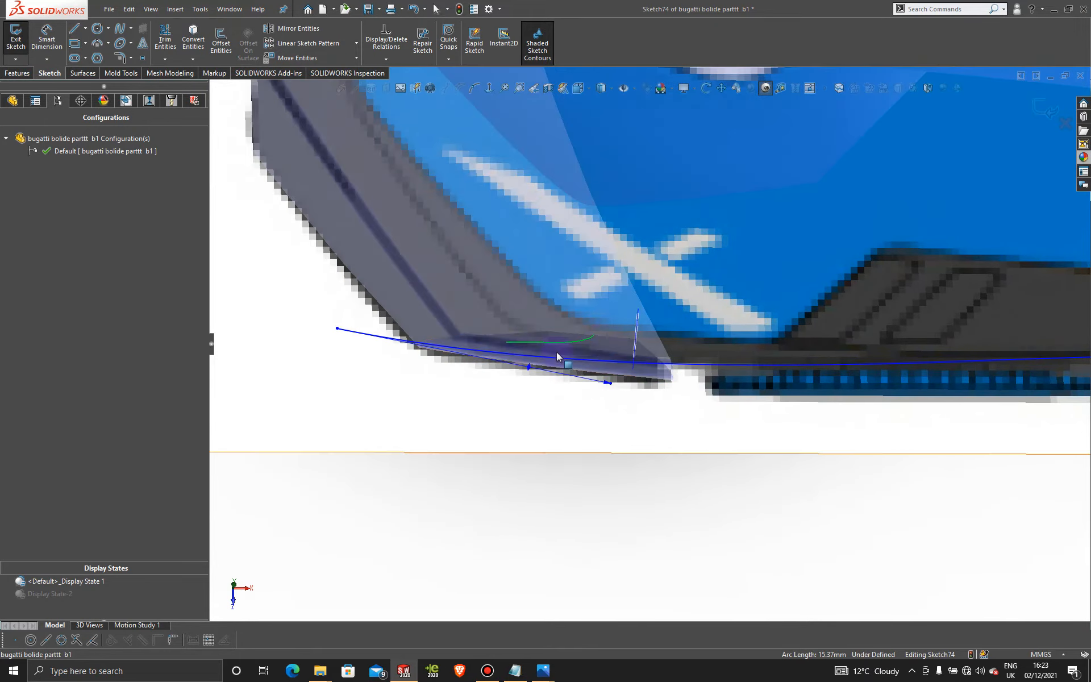
left_click(606, 339)
key("space")
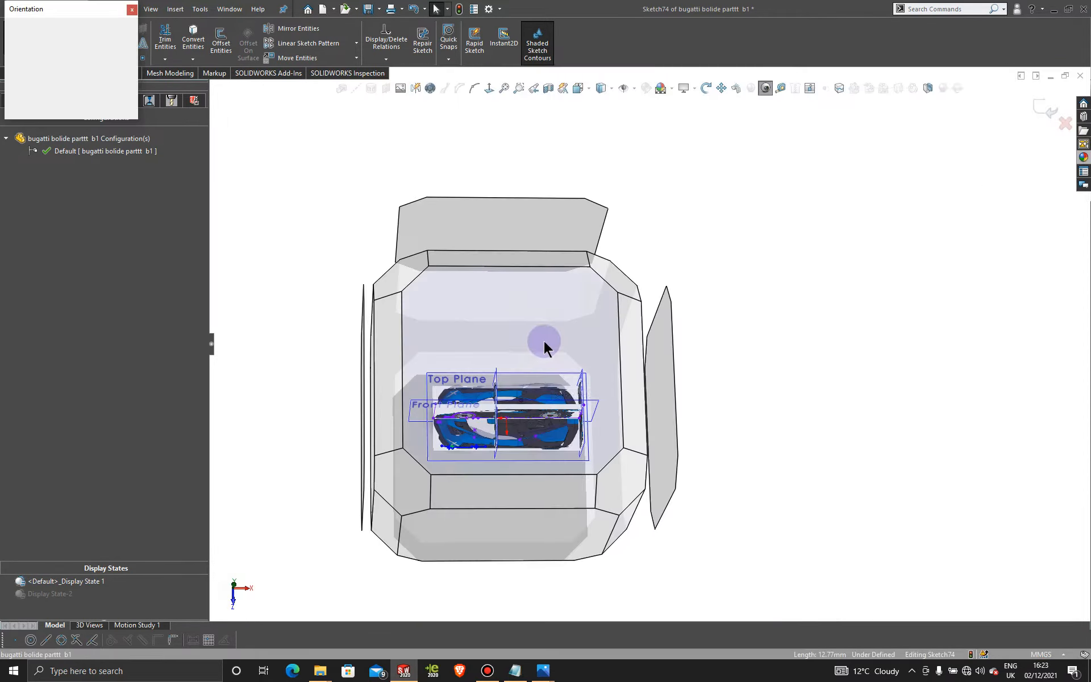
left_click(540, 343)
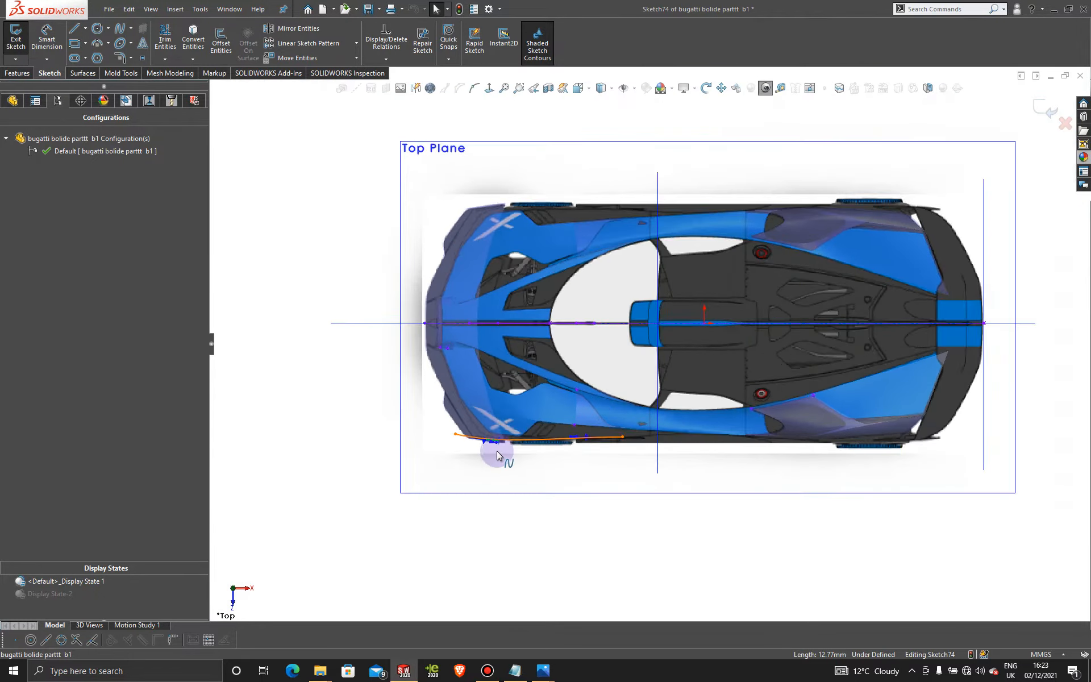
scroll(496, 451, "down", 5)
key("Escape")
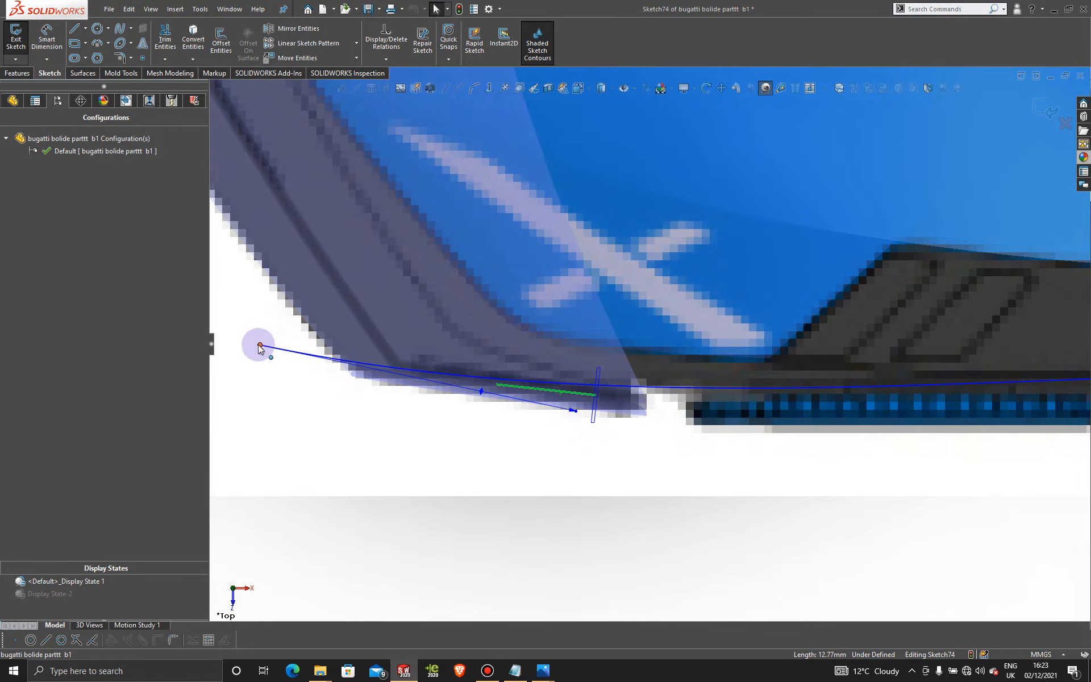
Step: Move the spline's front endpoint inward to about -245.95, -106.71 and swing its tangent outward at the bumper corner
left_click_drag(258, 345, 258, 321)
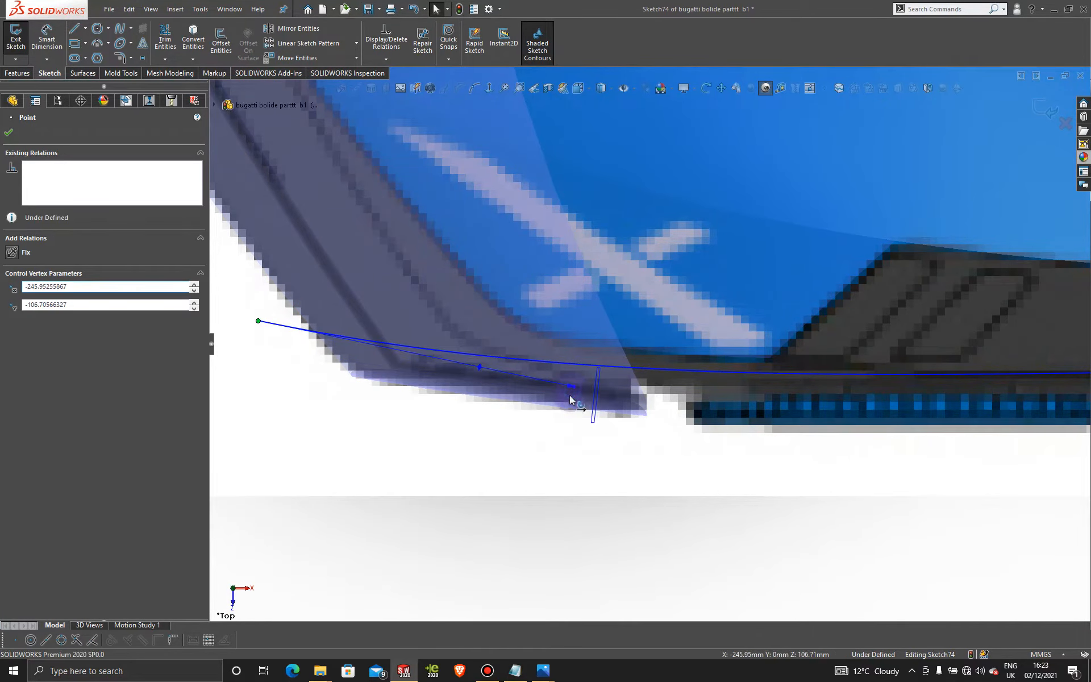
left_click_drag(569, 394, 554, 438)
middle_click_drag(595, 437, 596, 375)
left_click(562, 302)
key("space")
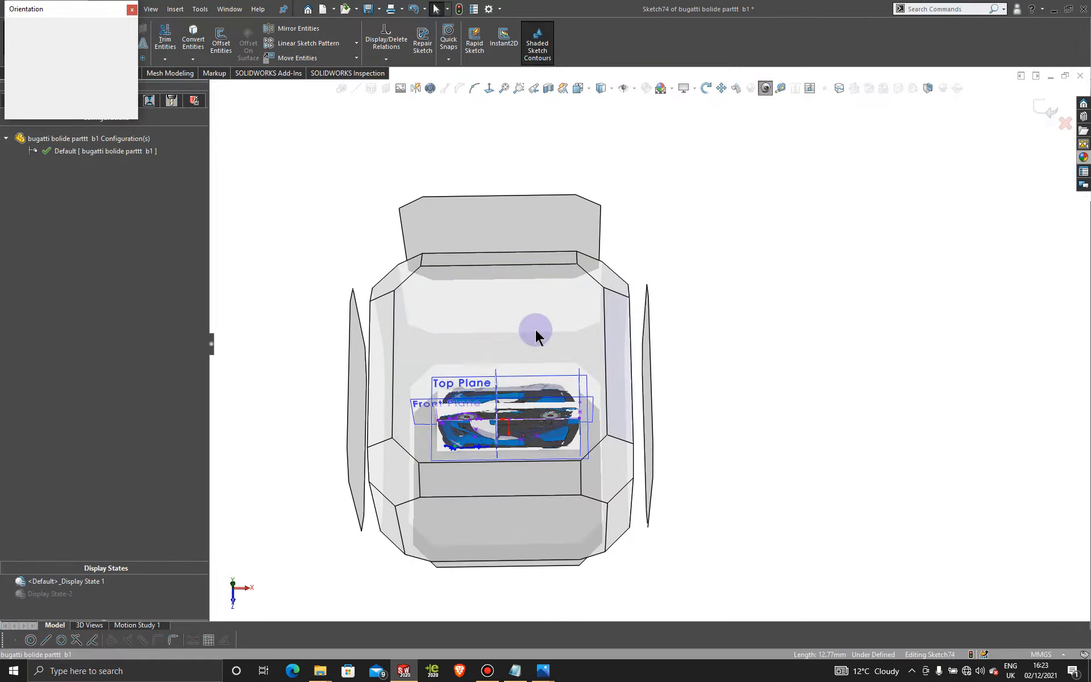
left_click(535, 330)
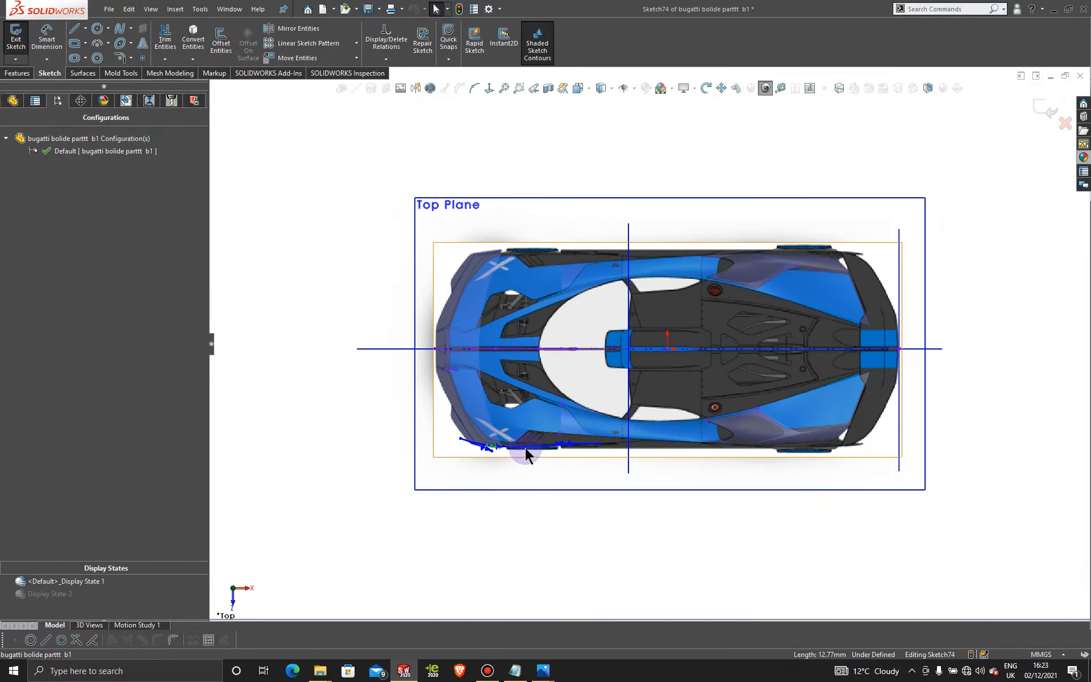
Step: Compare the reshaped spline with the bumper corner and wheel, and fine-tune its front-end tangent to about 159°
scroll(524, 448, "down", 4)
scroll(522, 386, "down", 5)
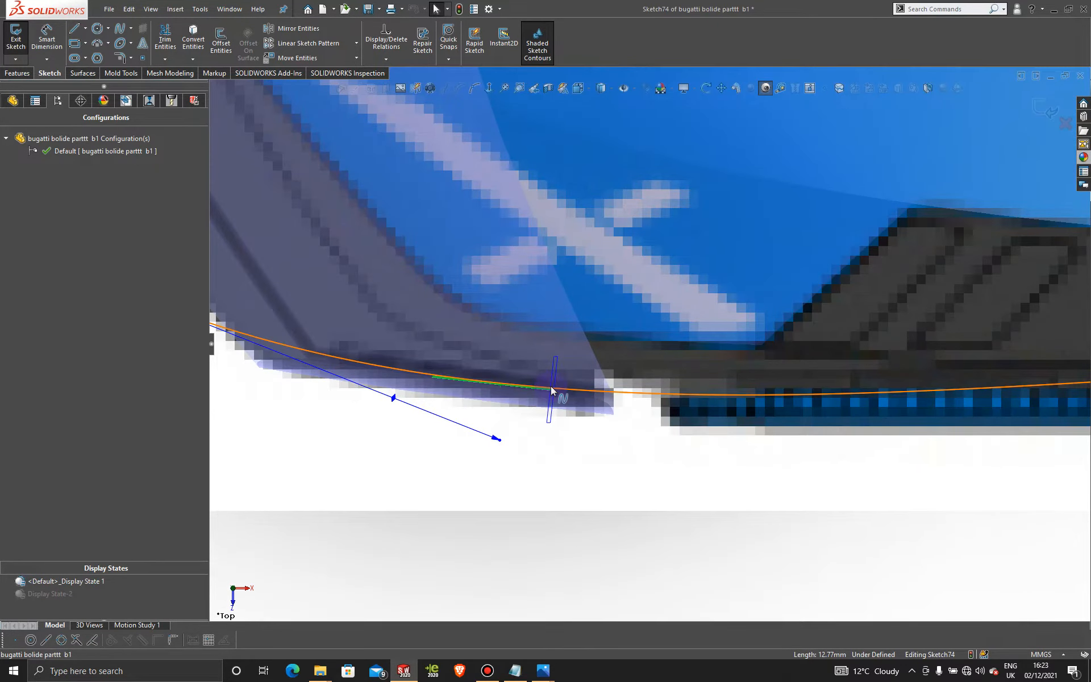
scroll(680, 437, "up", 6)
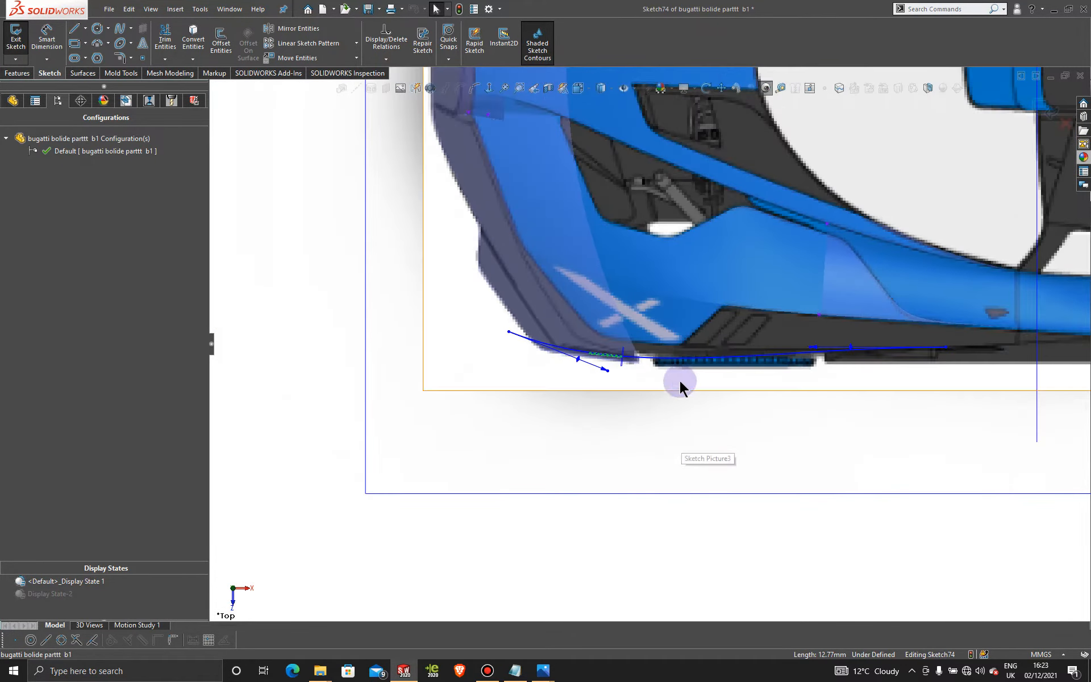
scroll(679, 375, "down", 1)
scroll(678, 371, "down", 2)
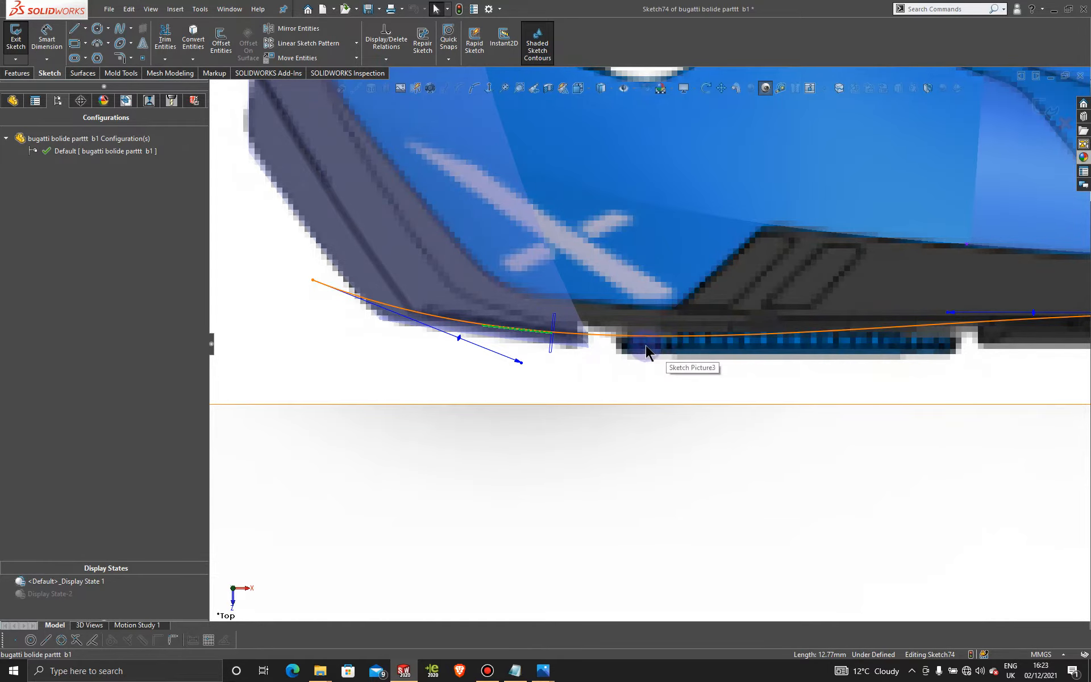
scroll(577, 339, "down", 2)
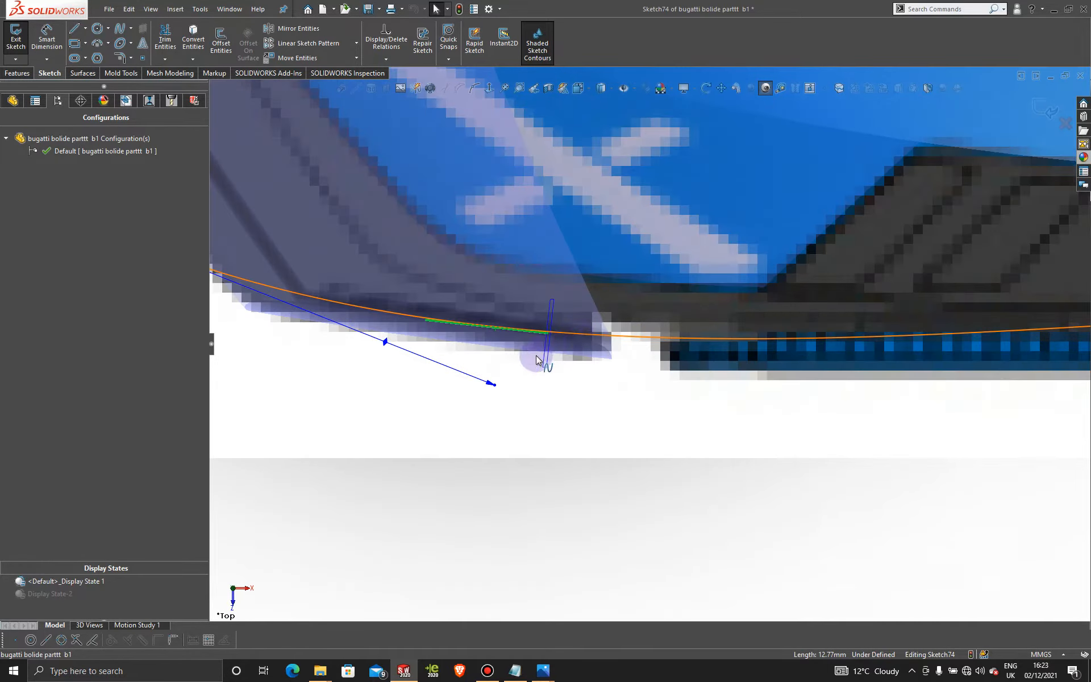
left_click(495, 385)
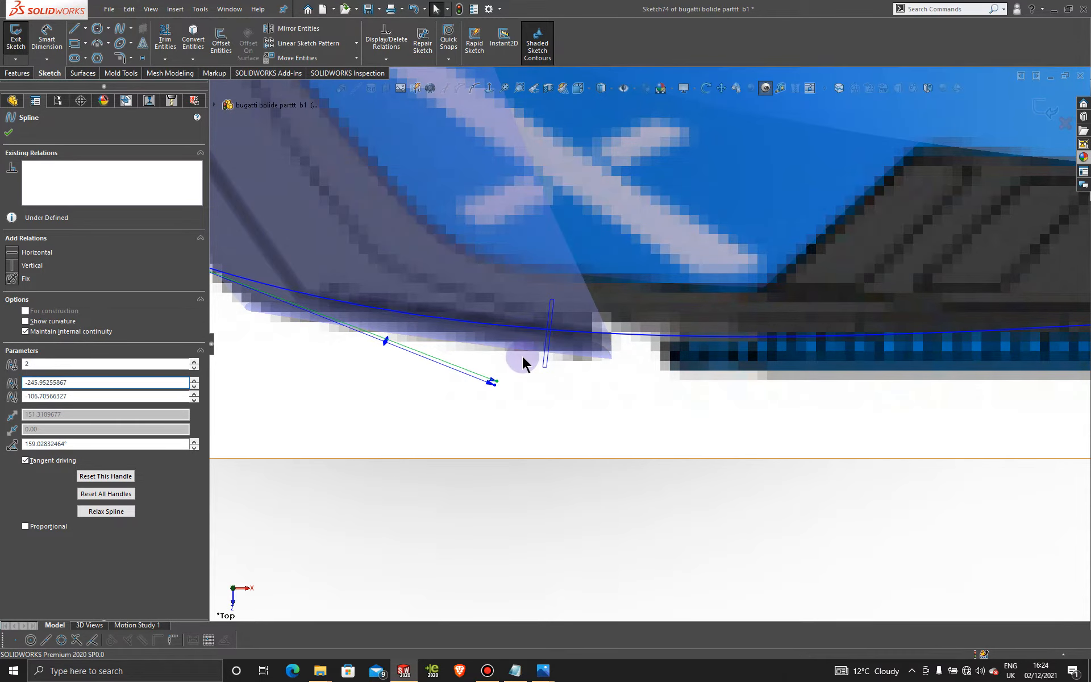
Step: Inspect the spline's path from the bumper corner past the front wheel to the sill, tilted and in the Top view
middle_click_drag(522, 356, 524, 318)
left_click(521, 312)
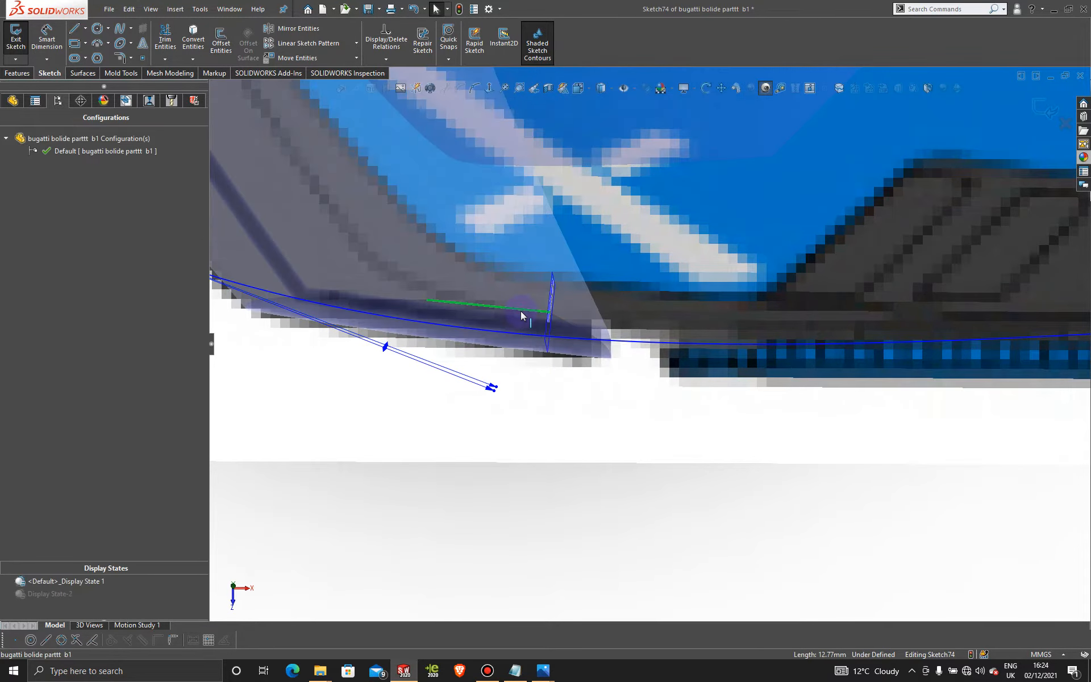
key("space")
left_click(523, 319)
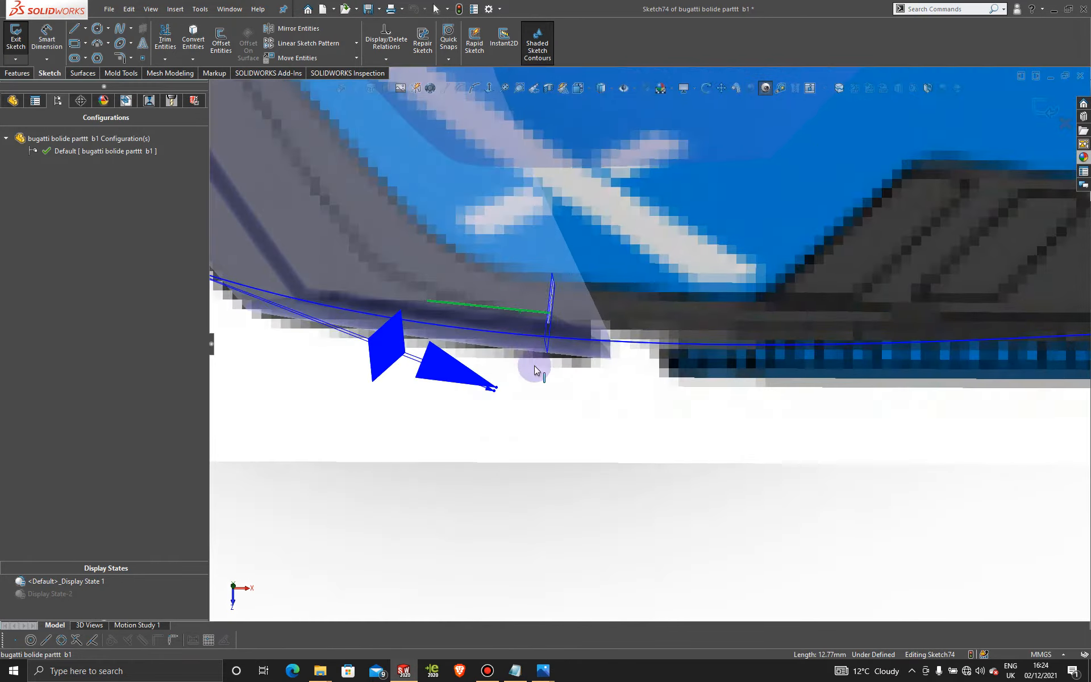
scroll(532, 464, "down", 4)
scroll(532, 467, "down", 8)
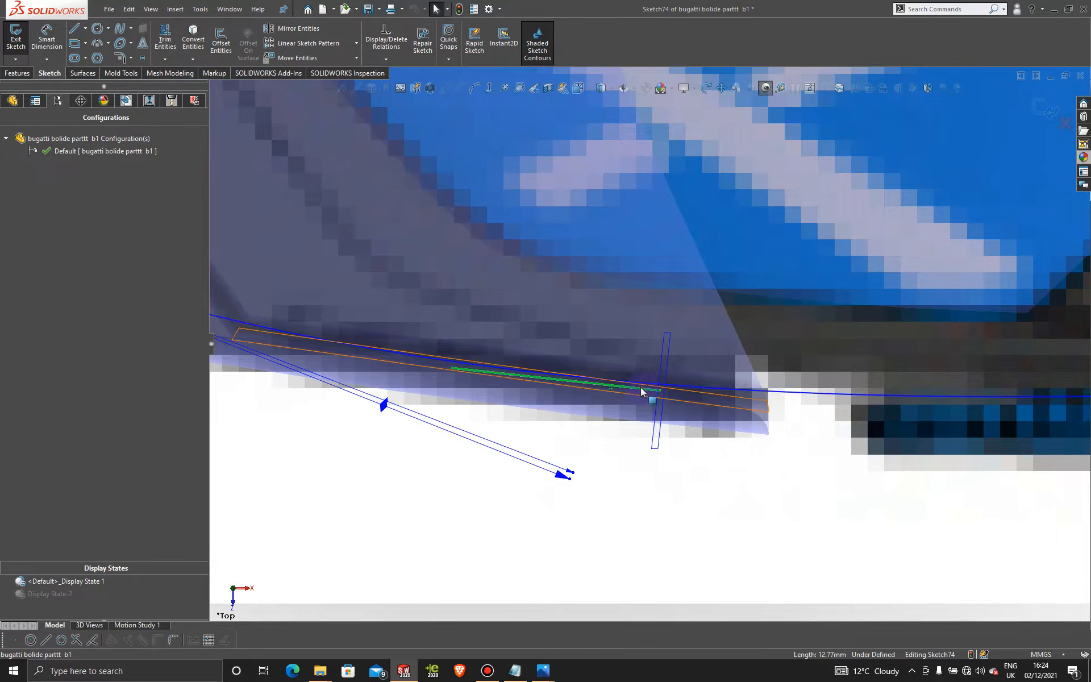
scroll(767, 438, "up", 5)
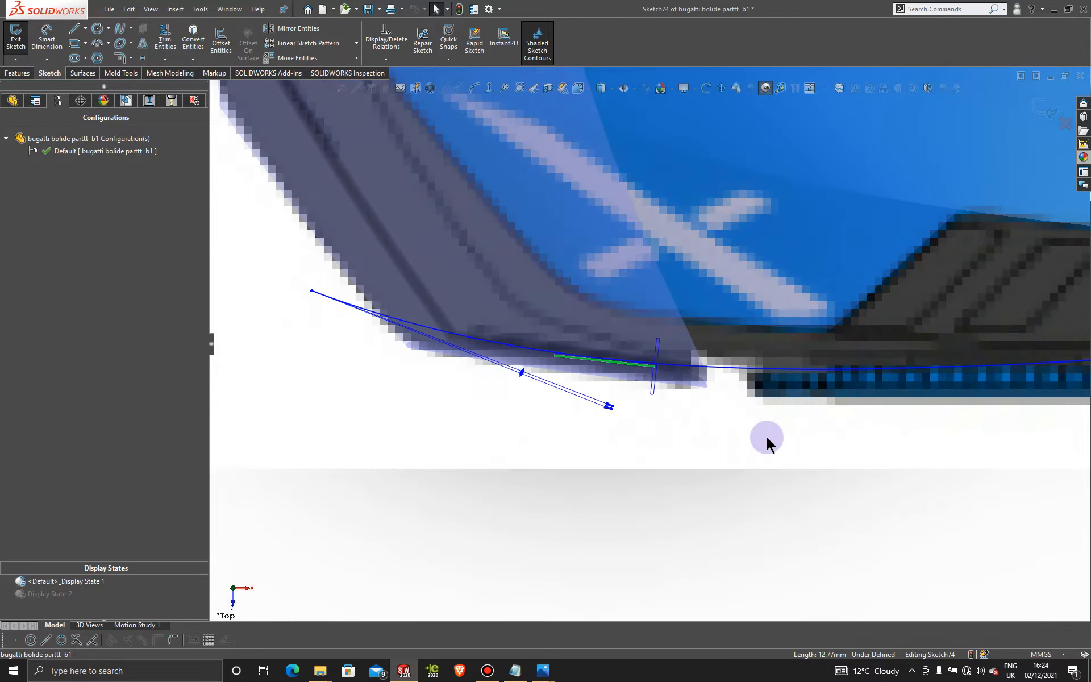
scroll(768, 391, "up", 4)
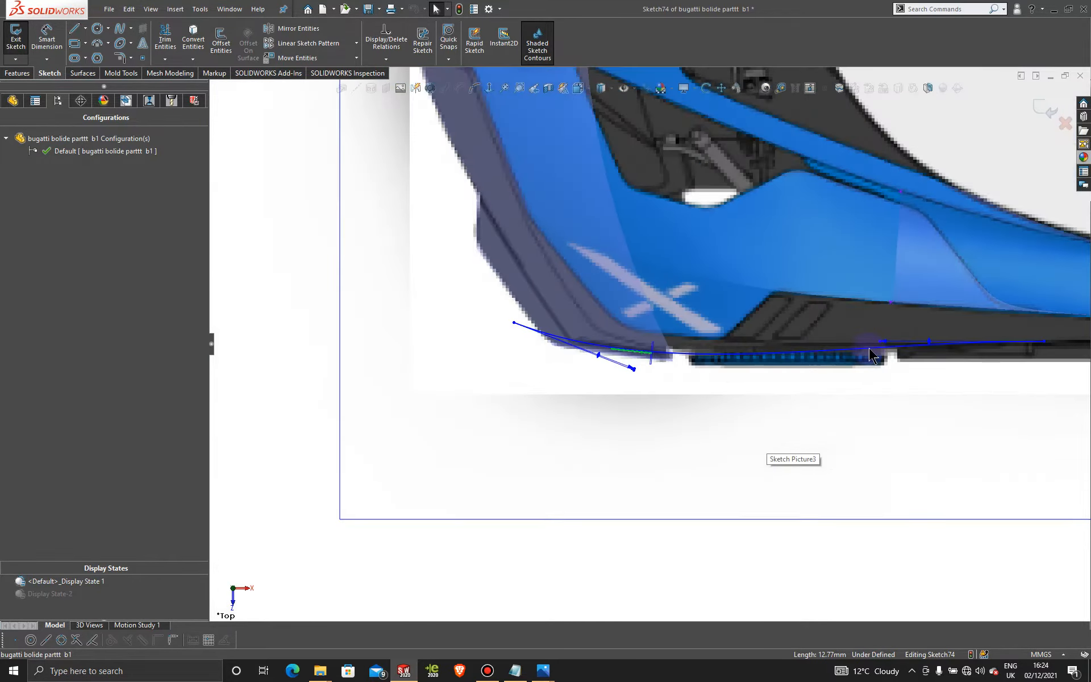
scroll(866, 350, "down", 4)
scroll(863, 358, "down", 2)
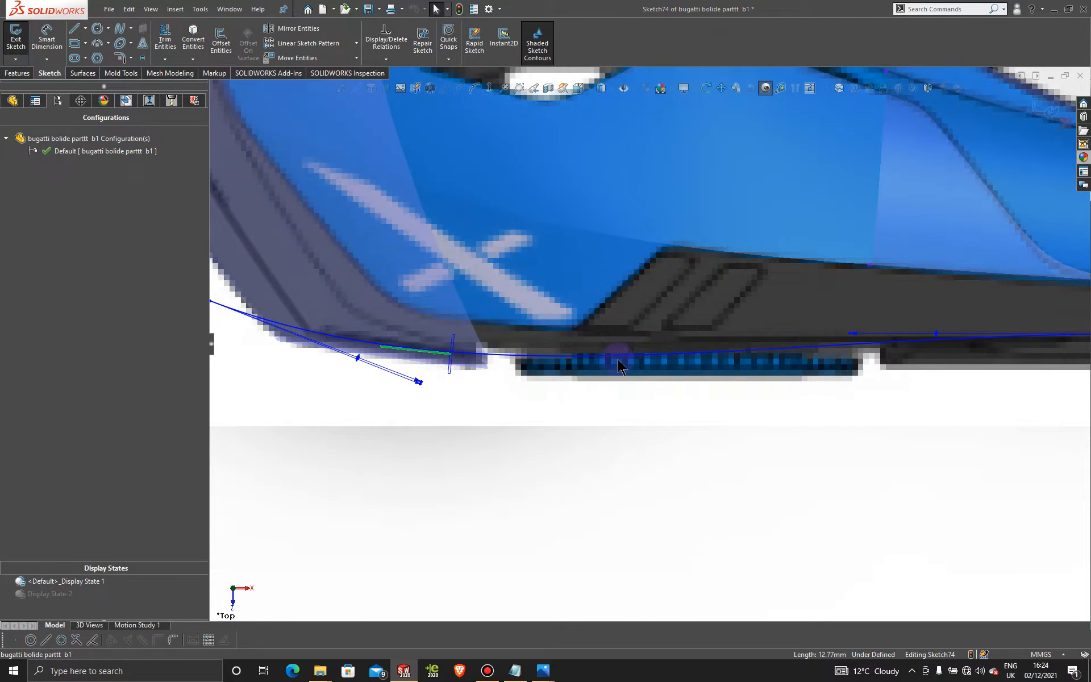
scroll(724, 421, "up", 4)
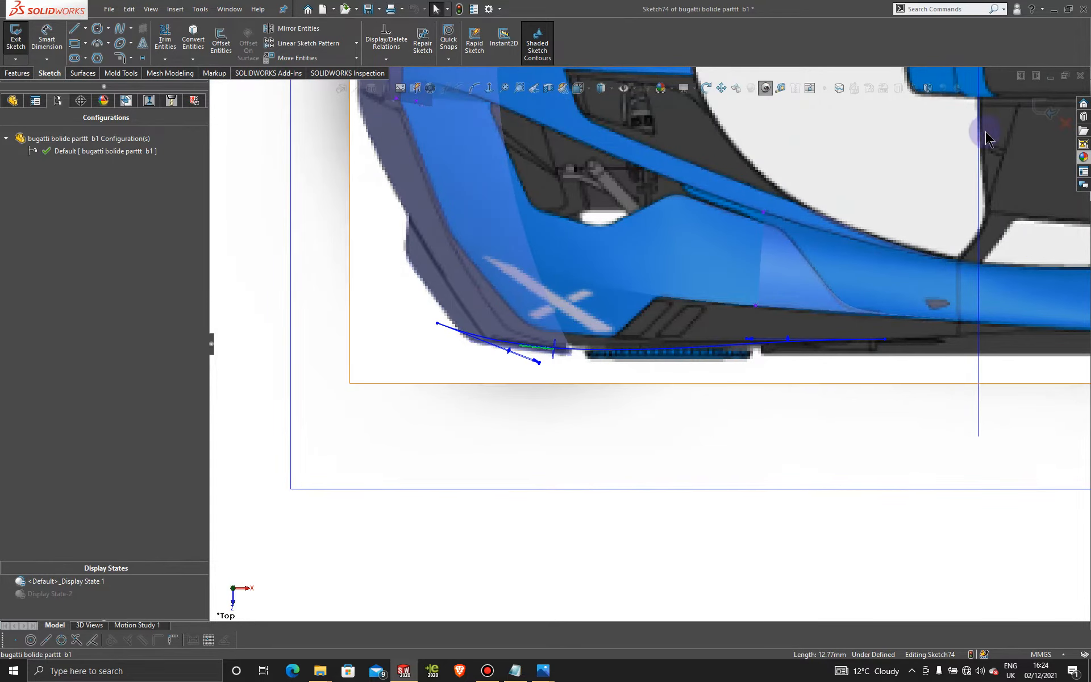
Step: Exit the sketch and create a sketch-on-sketch projected curve from the side spline and the front wheel-arch profile
left_click(1047, 112)
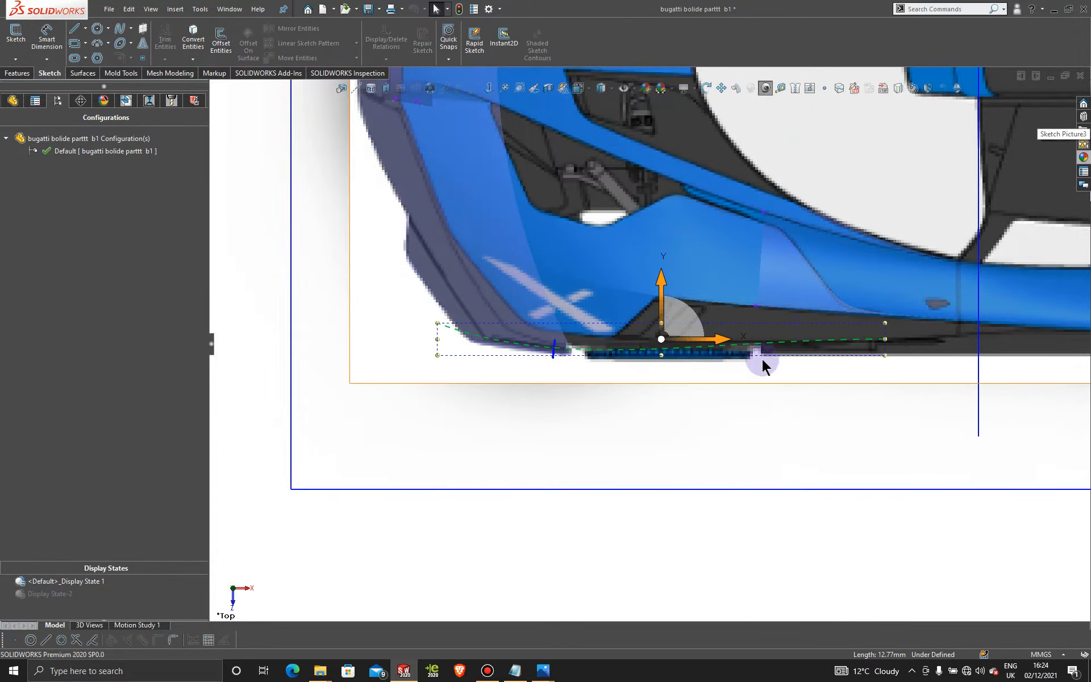
scroll(704, 548, "up", 3)
mouse_move(702, 489)
middle_mouse_down()
mouse_move(693, 389)
mouse_move(923, 128)
middle_mouse_up()
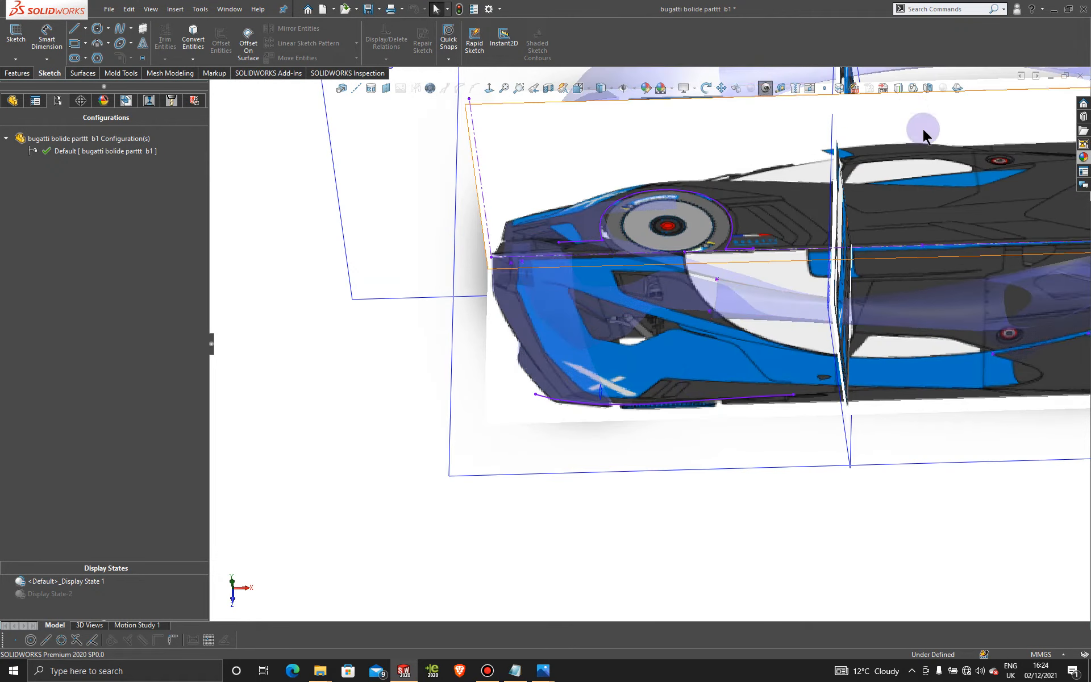
left_click(899, 88)
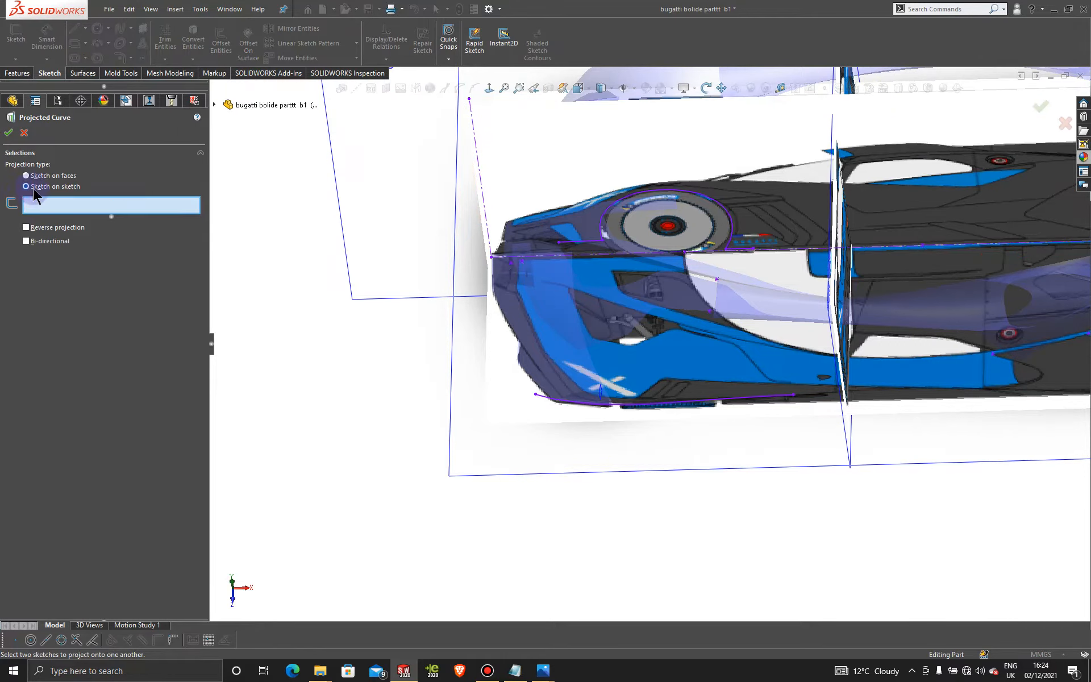
left_click(719, 399)
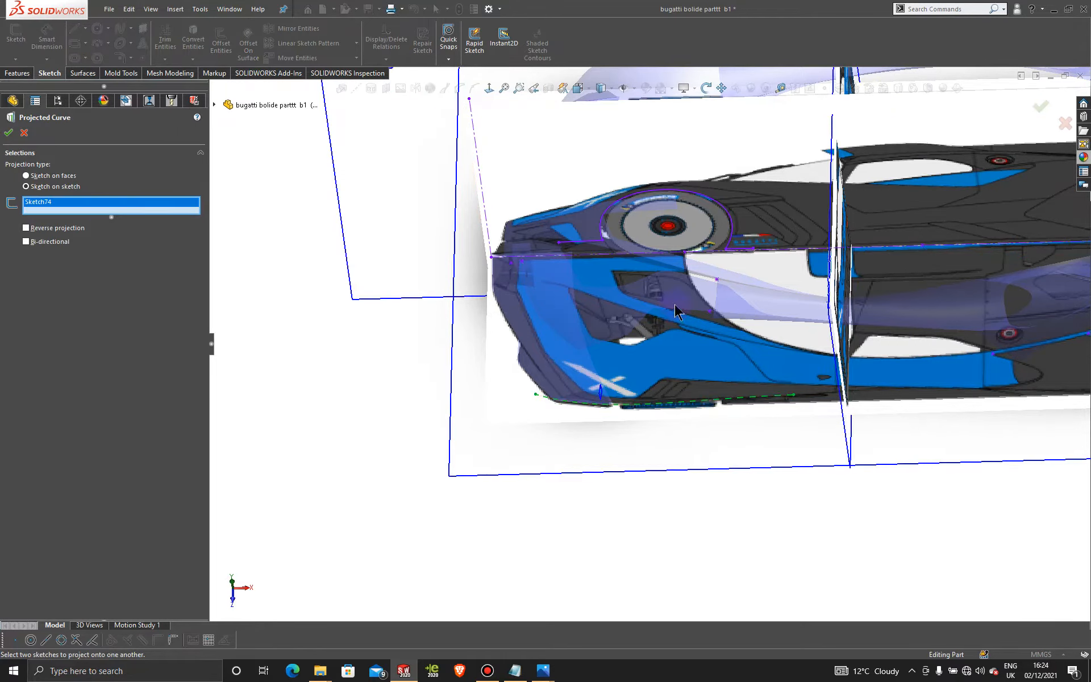
left_click(698, 195)
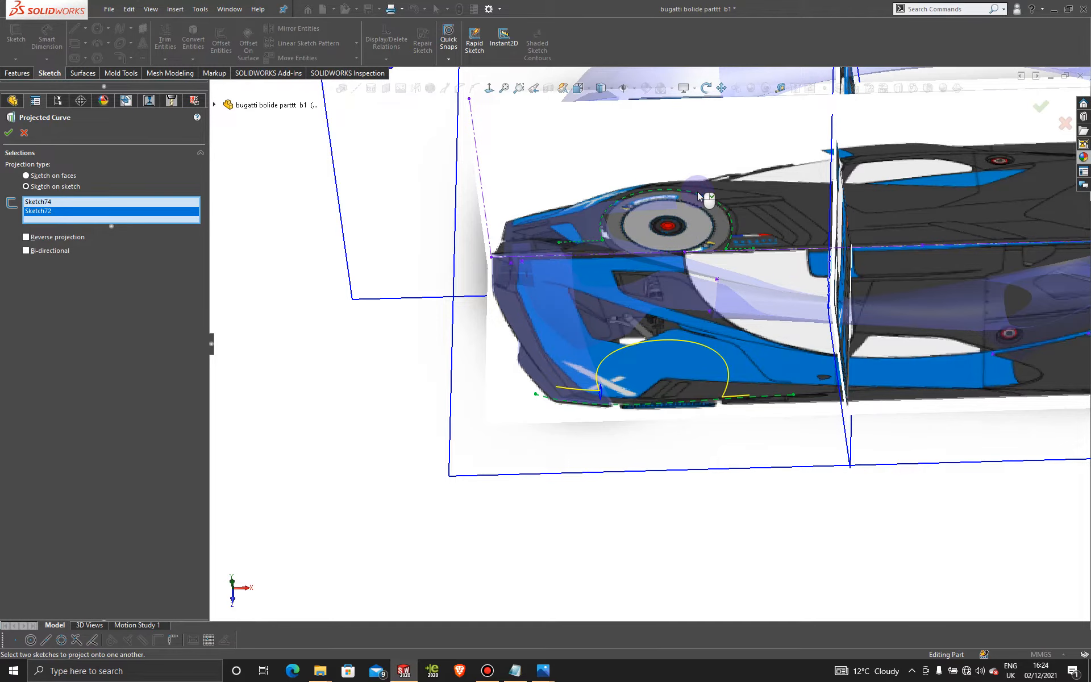
left_click(10, 136)
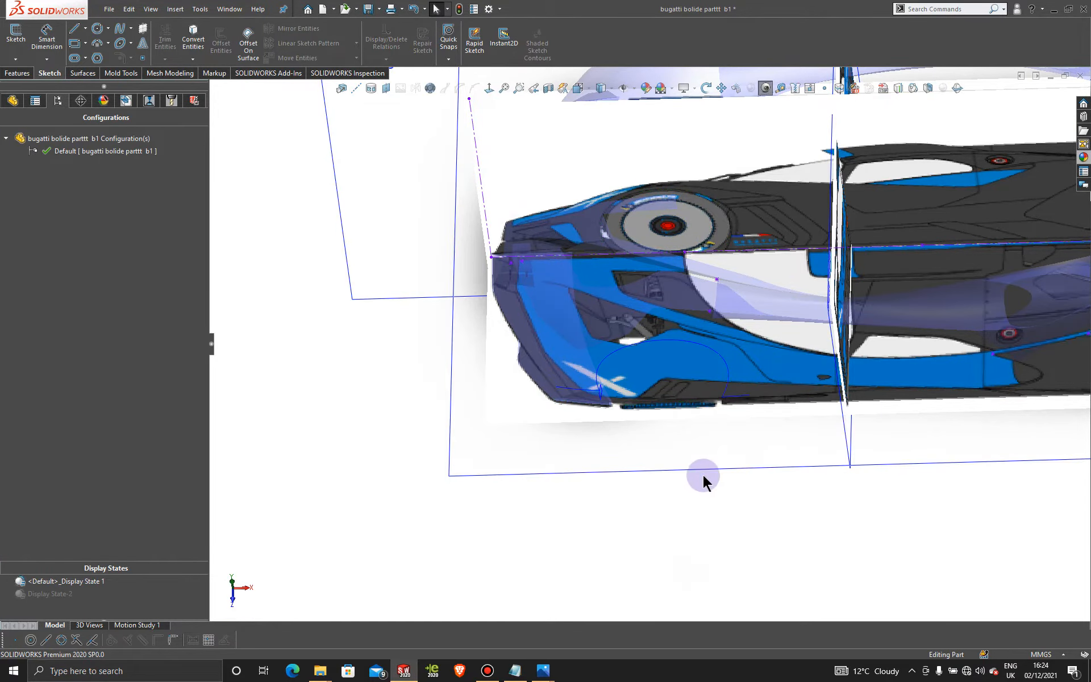
Step: Activate Display State-2 and hide Plane6 at the bumper corner to inspect the projected wheel-arch curve against the surfaces
mouse_move(703, 480)
middle_mouse_down()
mouse_move(684, 414)
mouse_move(754, 384)
middle_mouse_up()
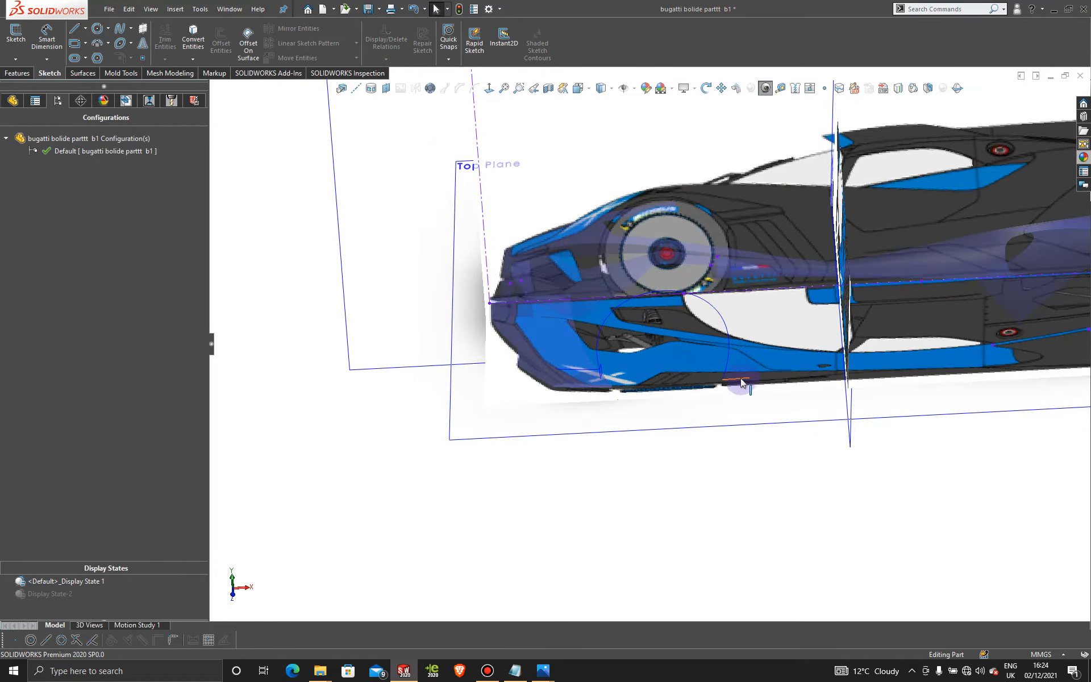
double_click(59, 595)
scroll(612, 375, "down", 8)
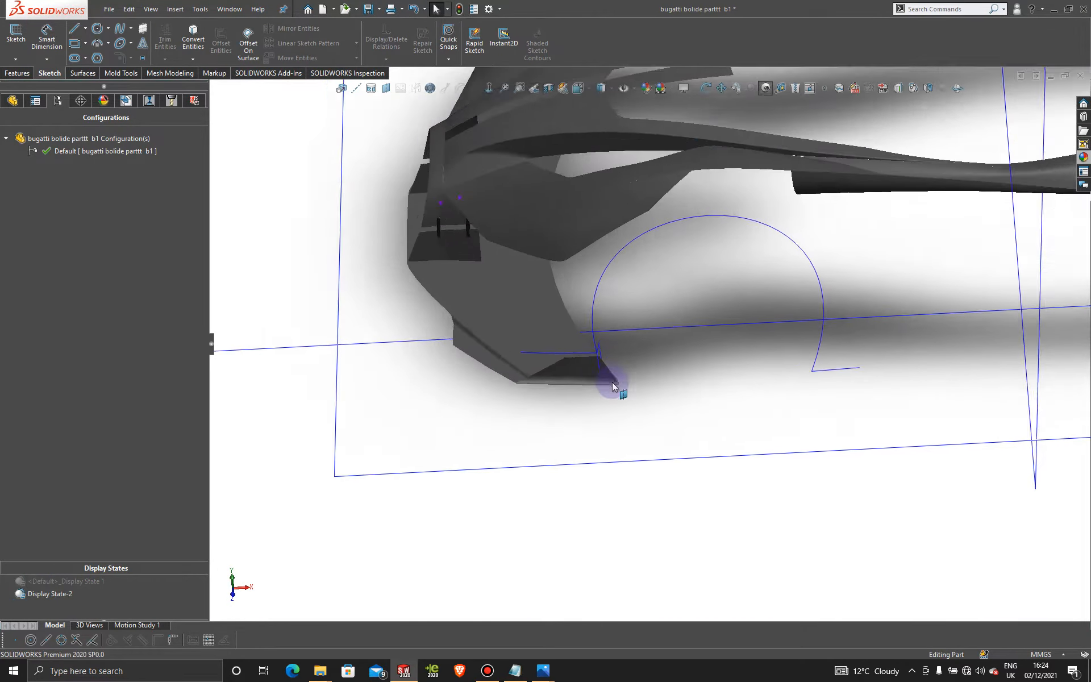
right_click(592, 294)
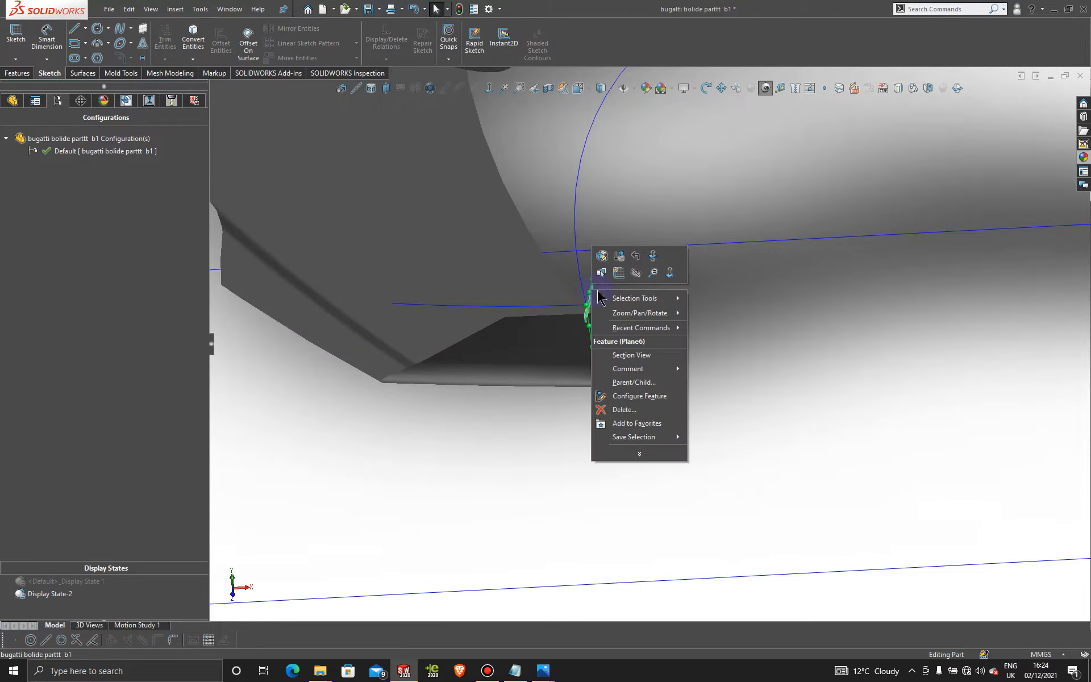
left_click(636, 274)
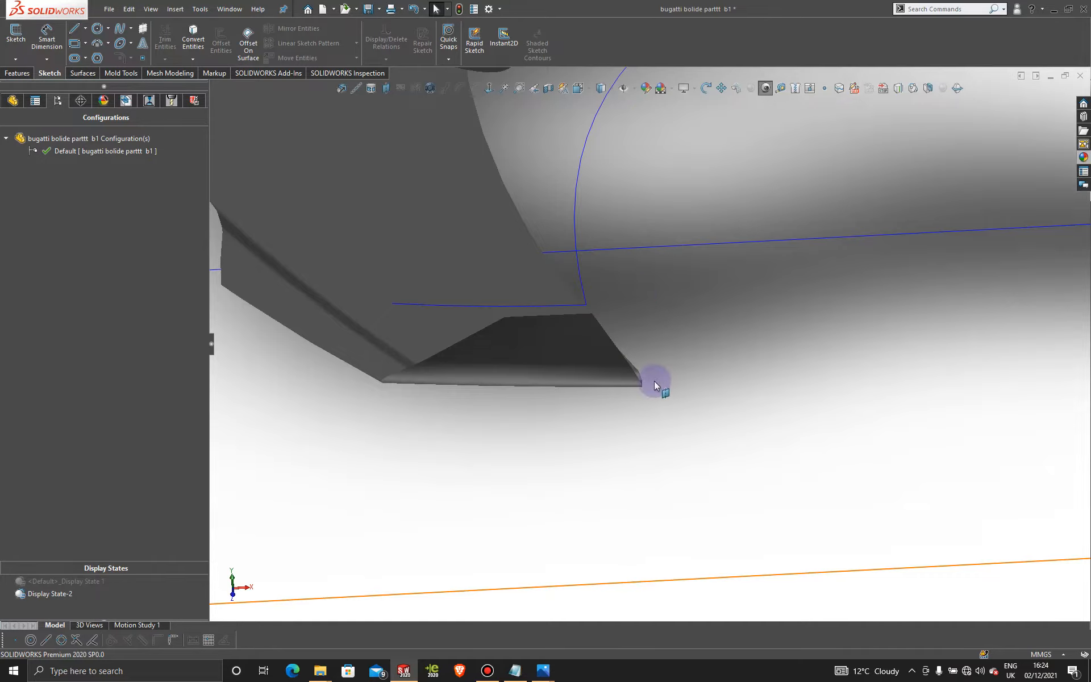
scroll(653, 381, "up", 5)
mouse_move(684, 365)
middle_mouse_down()
mouse_move(731, 348)
mouse_move(701, 353)
mouse_move(750, 325)
mouse_move(731, 360)
mouse_move(739, 375)
mouse_move(745, 353)
mouse_move(738, 401)
middle_mouse_up()
scroll(747, 382, "down", 3)
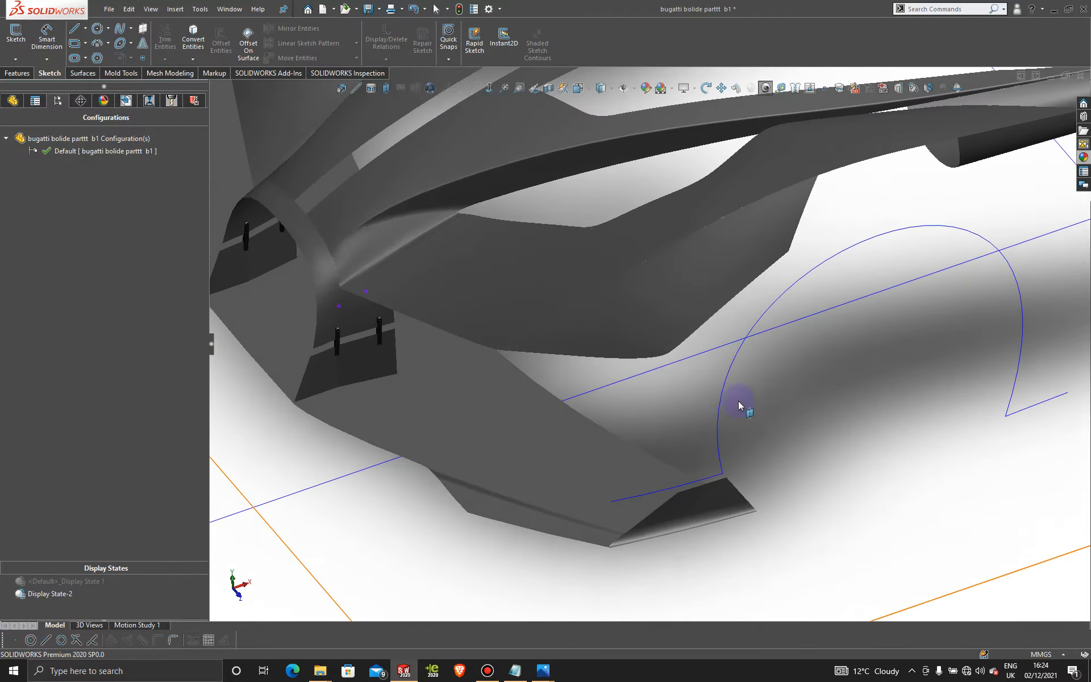
Step: Compare the projected wheel-arch curve and surrounding front surfaces with the side-view reference photo jhghjbj.PNG
scroll(749, 393, "up", 5)
scroll(805, 352, "down", 3)
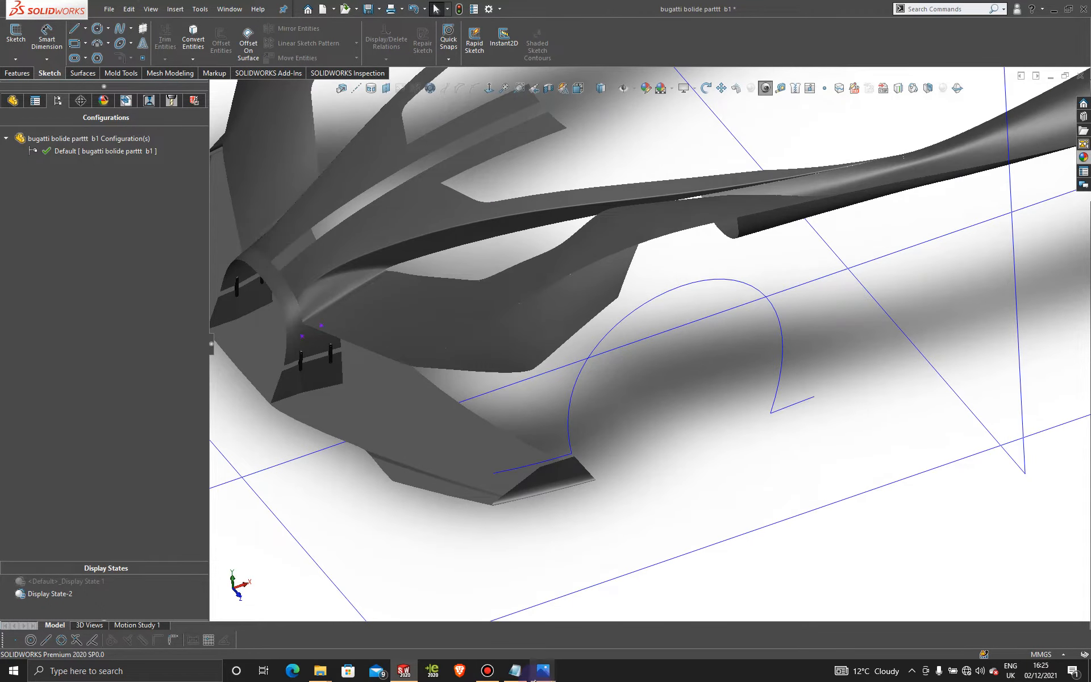
mouse_move(536, 679)
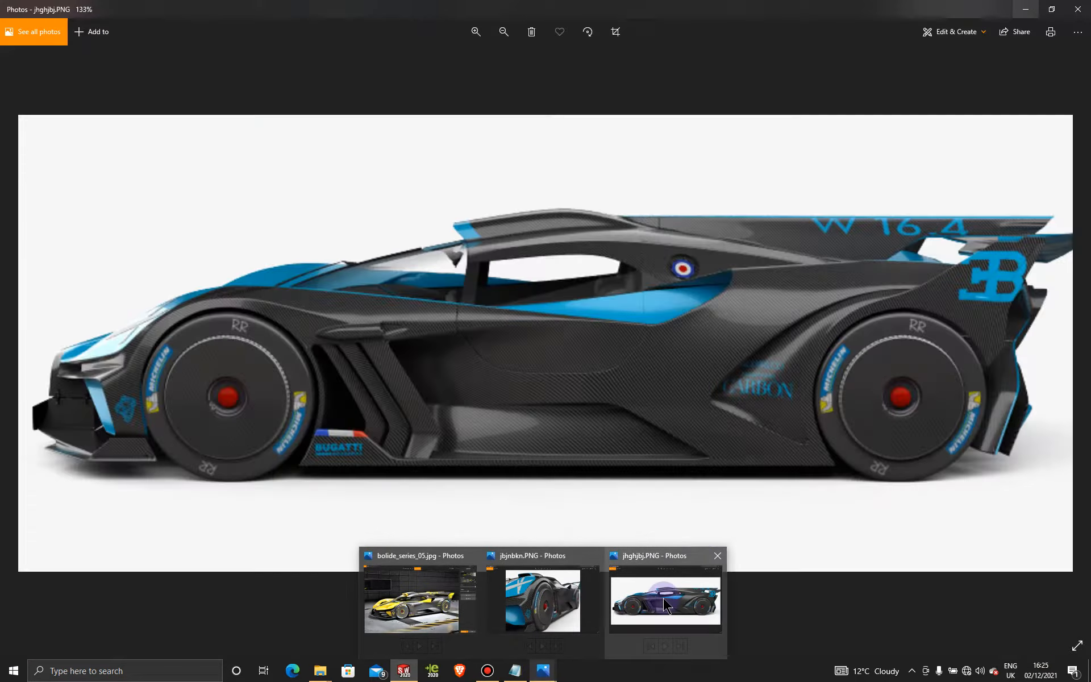
left_click(663, 597)
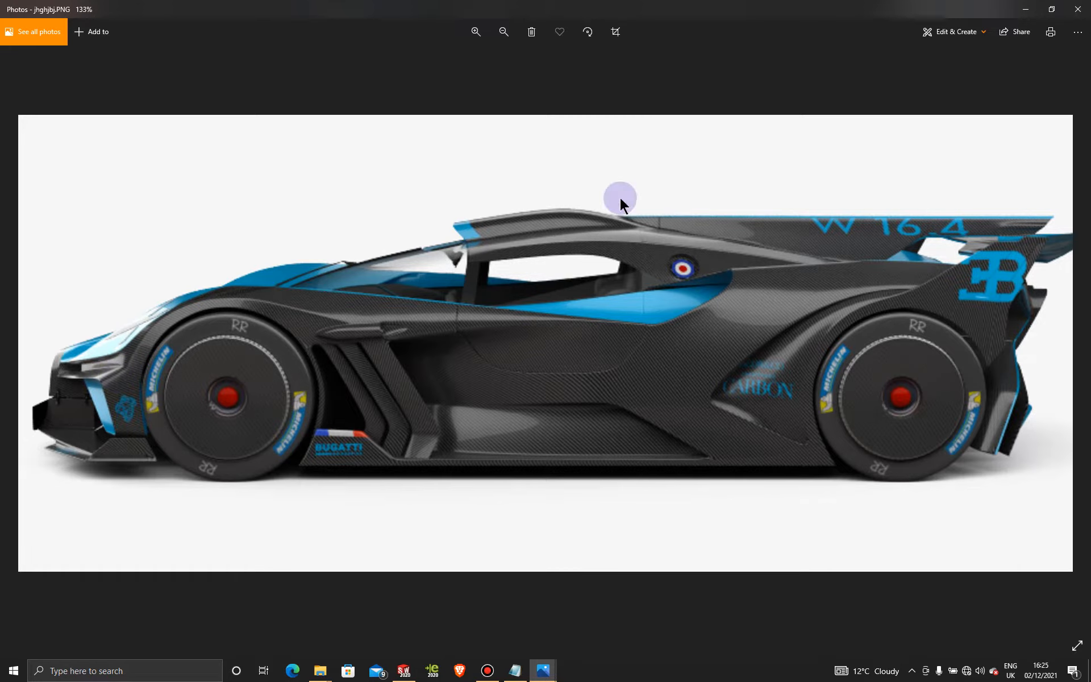
left_click(1025, 10)
left_click(682, 324)
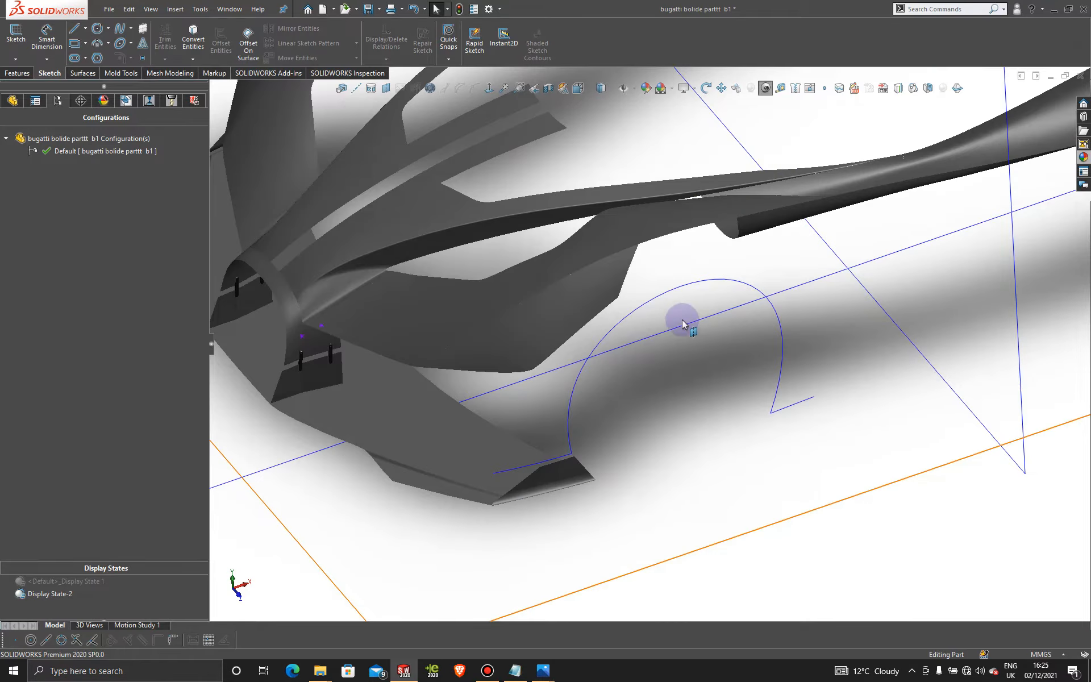
scroll(652, 392, "up", 3)
middle_click_drag(645, 411, 635, 378)
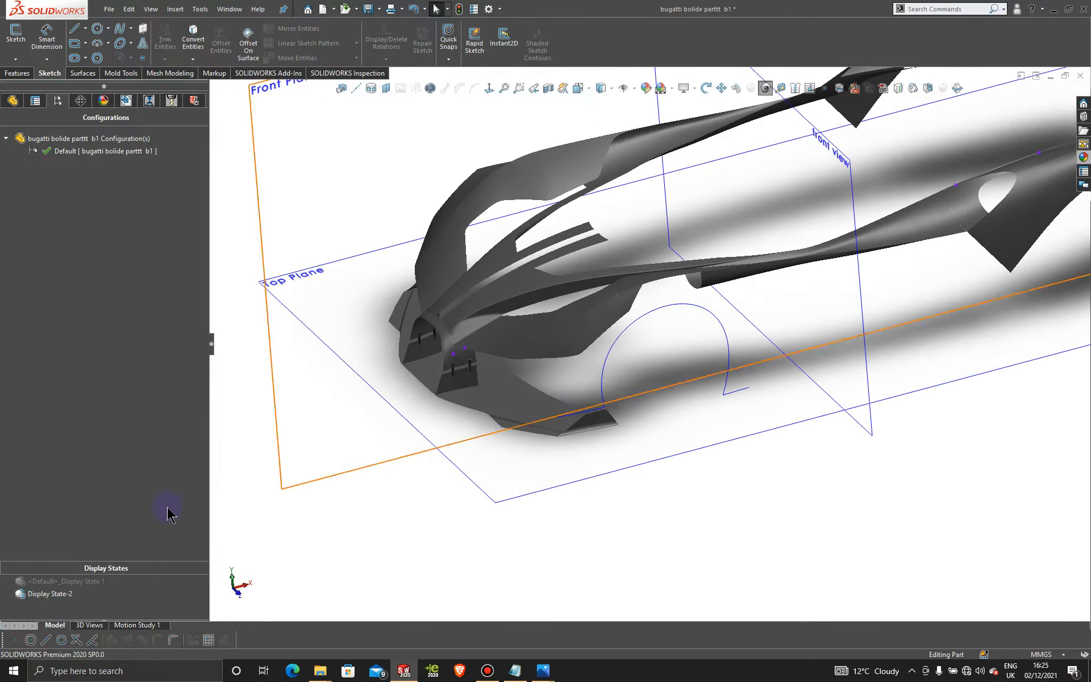
Step: Activate the <Default>_Display State 1 display state and hide Plane6 beside the front bumper corner
left_click(86, 582)
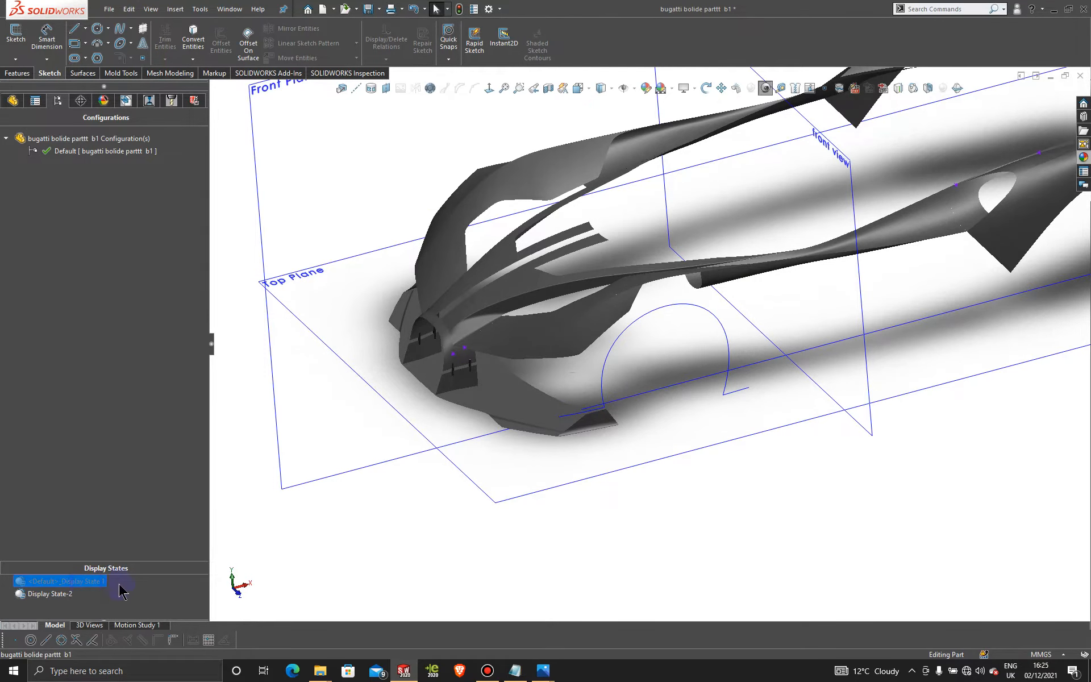
left_click(486, 670)
left_click(486, 671)
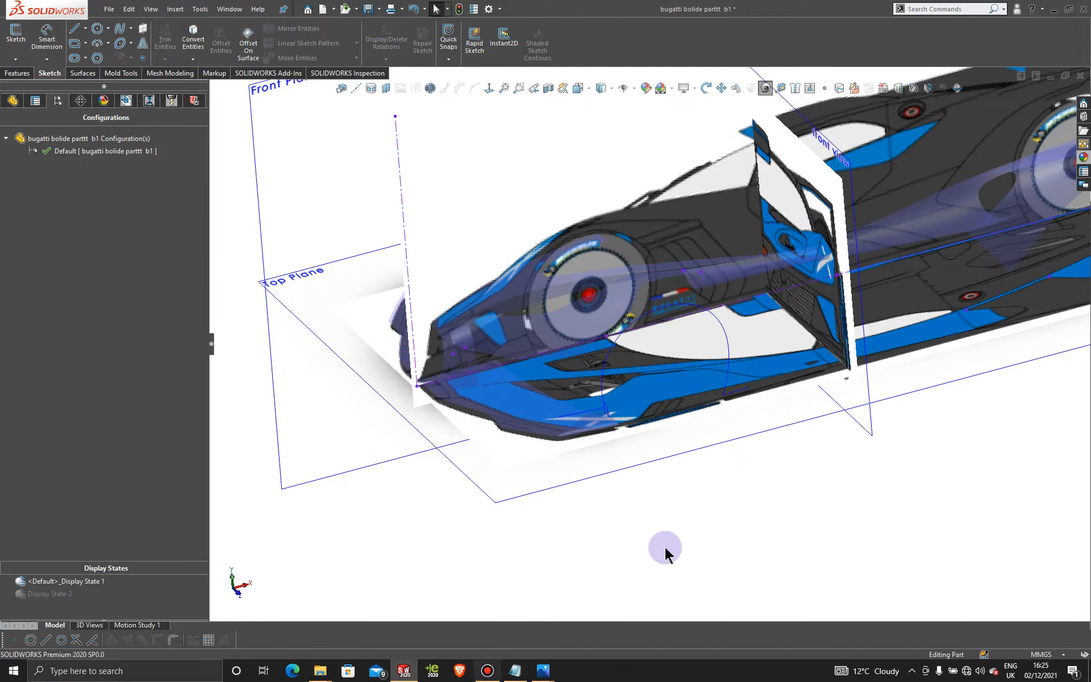
scroll(672, 537, "up", 4)
scroll(656, 363, "down", 1)
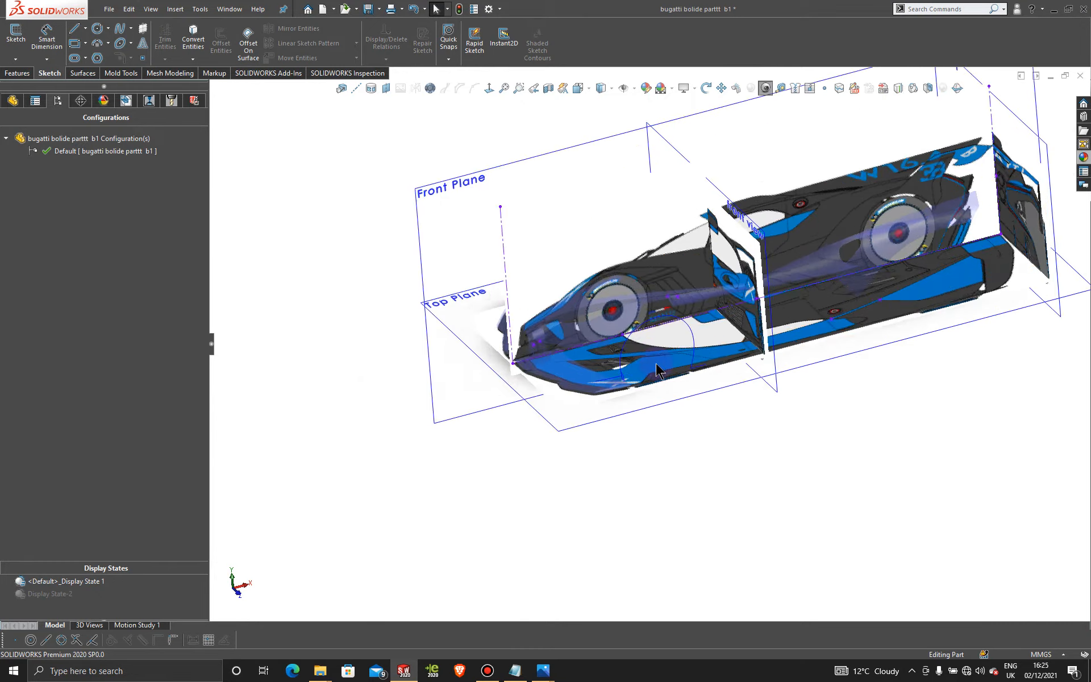
scroll(655, 364, "down", 8)
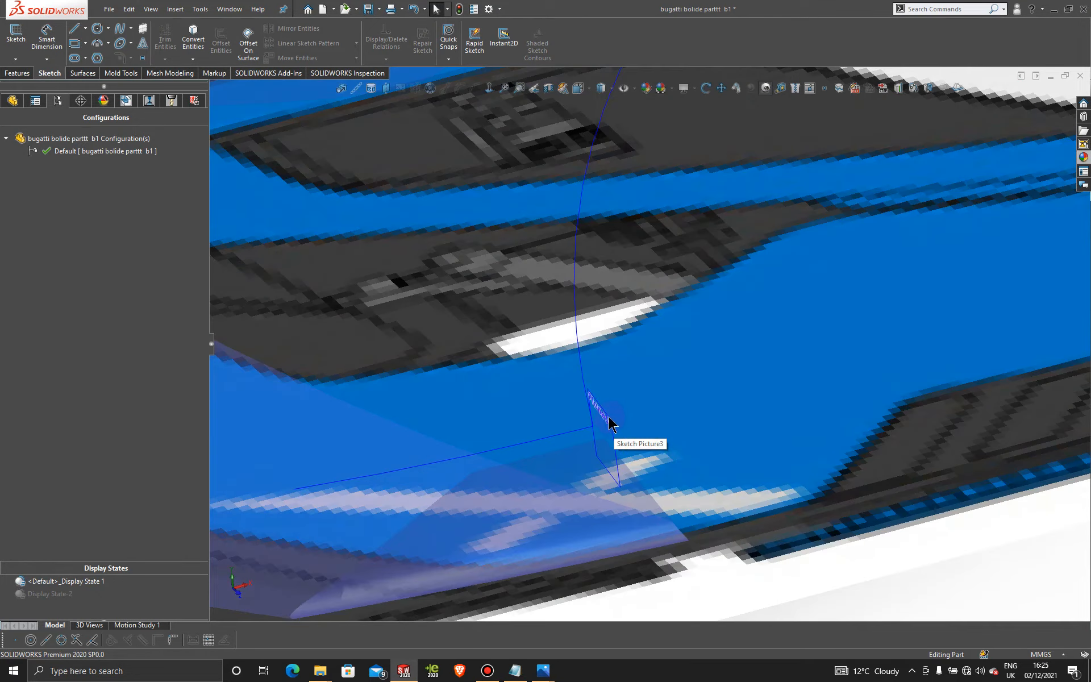
middle_click_drag(621, 397, 513, 379)
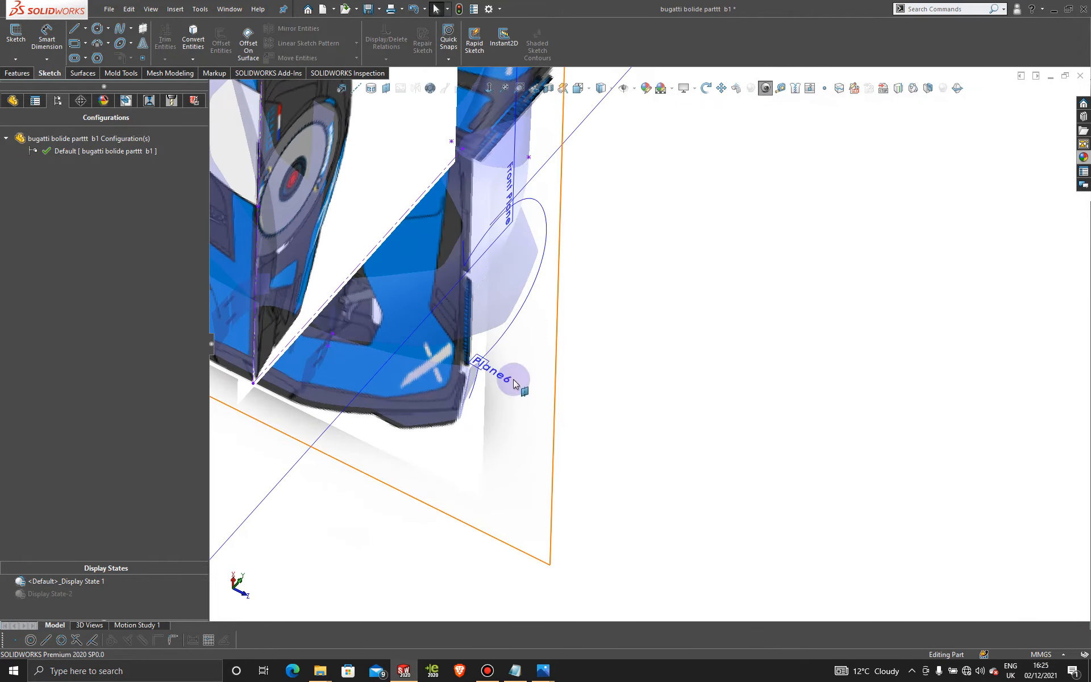
right_click(487, 363)
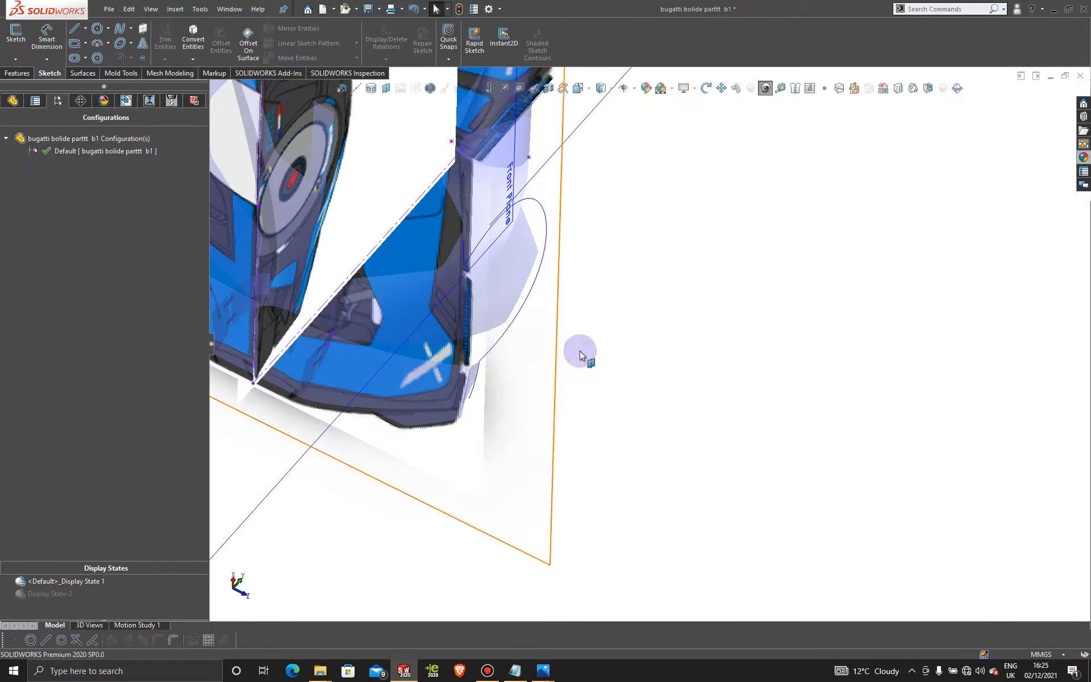
Step: Start a new sketch on the Front Plane and orient it face-on to the front wheel in the side blueprint
middle_click_drag(580, 353, 499, 242)
scroll(568, 356, "up", 5)
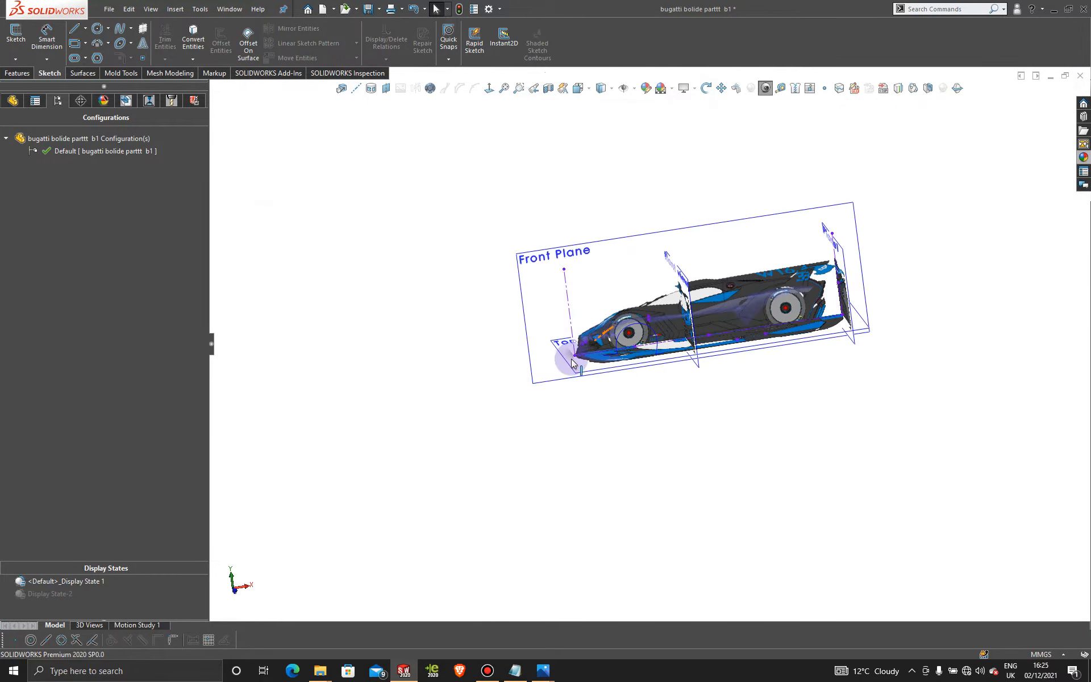
left_click(582, 244)
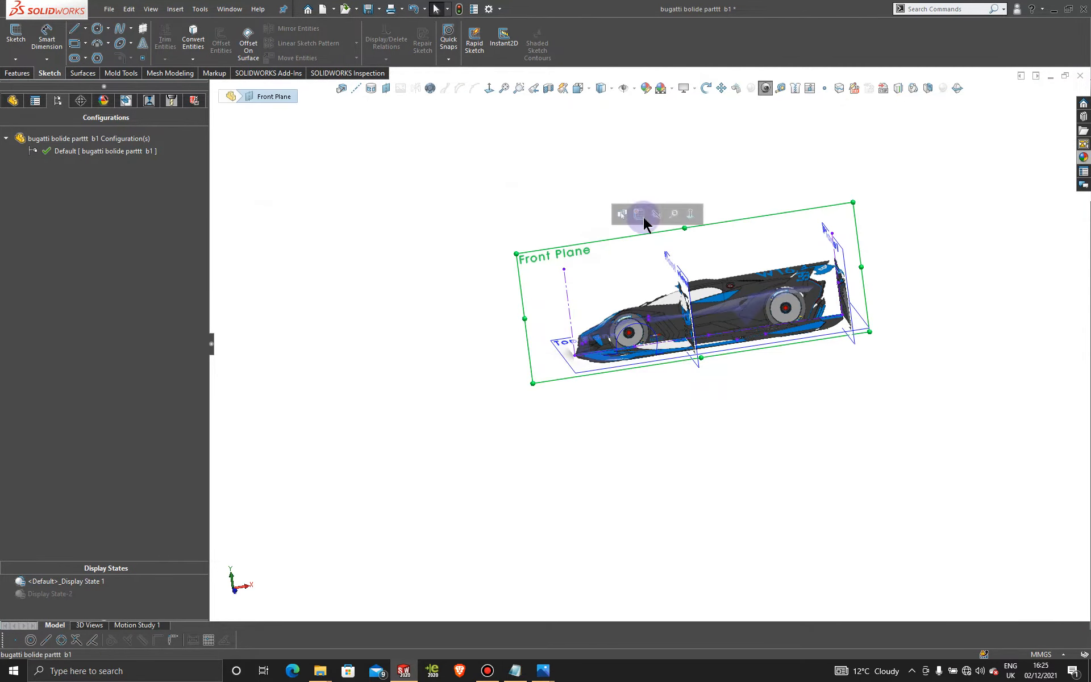
left_click(637, 214)
left_click(489, 88)
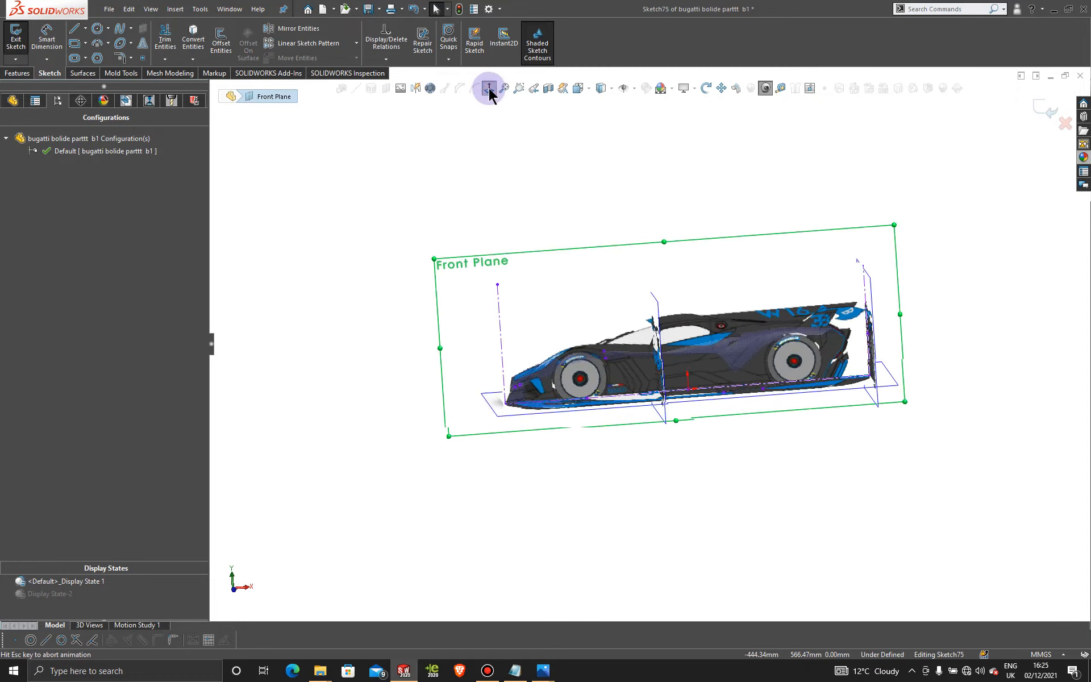
scroll(540, 391, "down", 8)
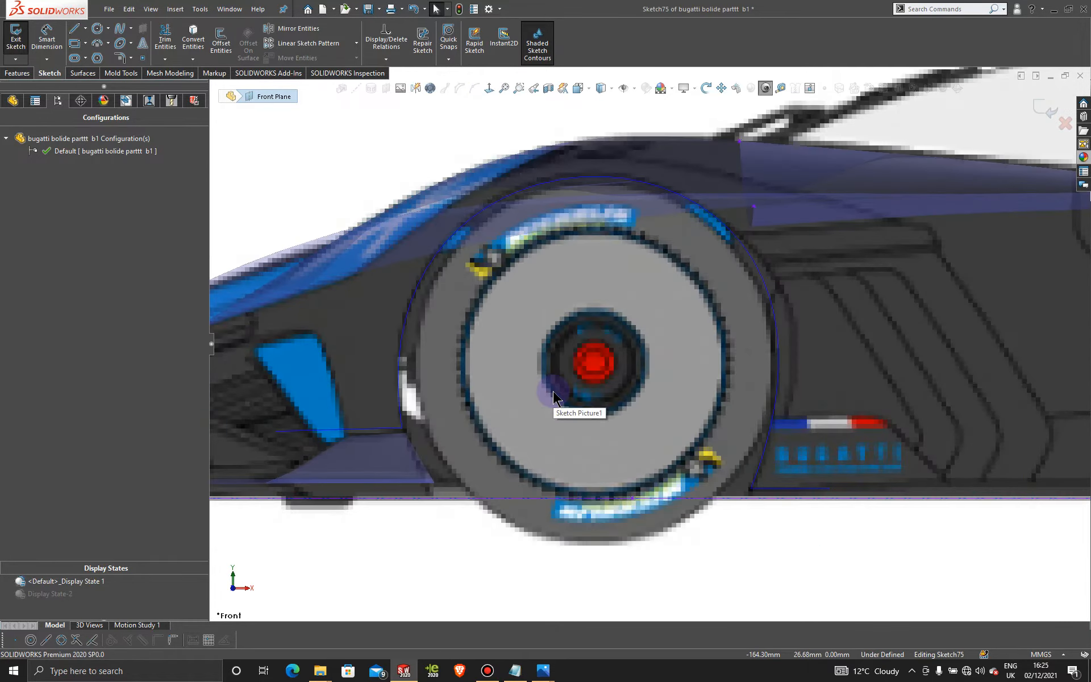
scroll(667, 307, "down", 5)
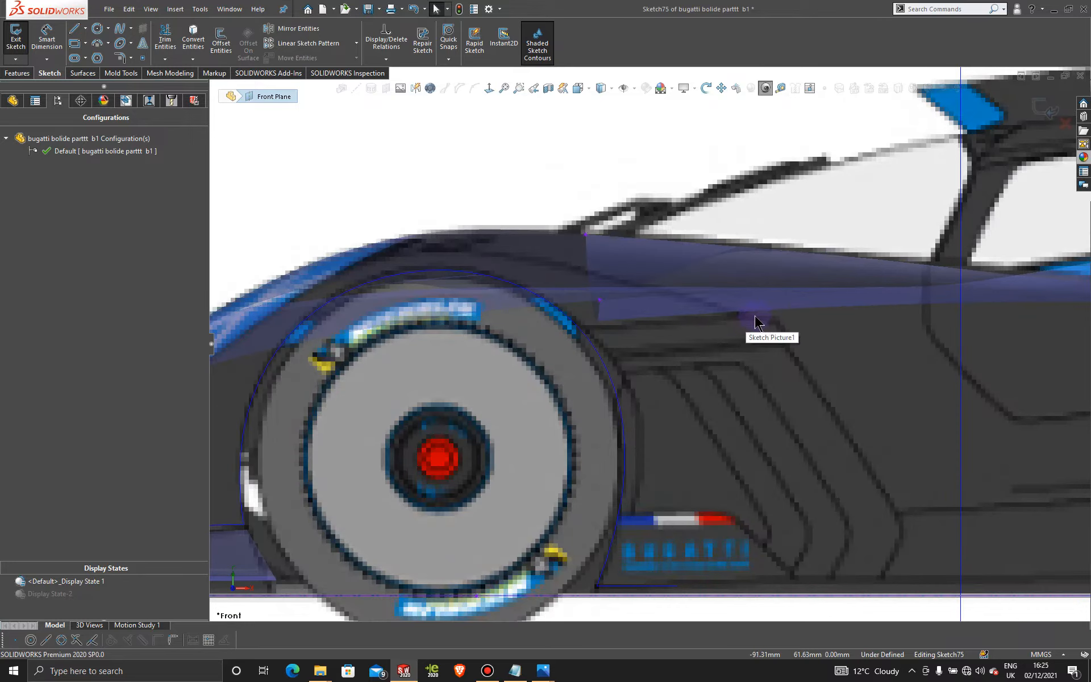
Step: Sketch a two-point spline about 117 mm long from above the side vents to just ahead of the front wheel
left_click(120, 29)
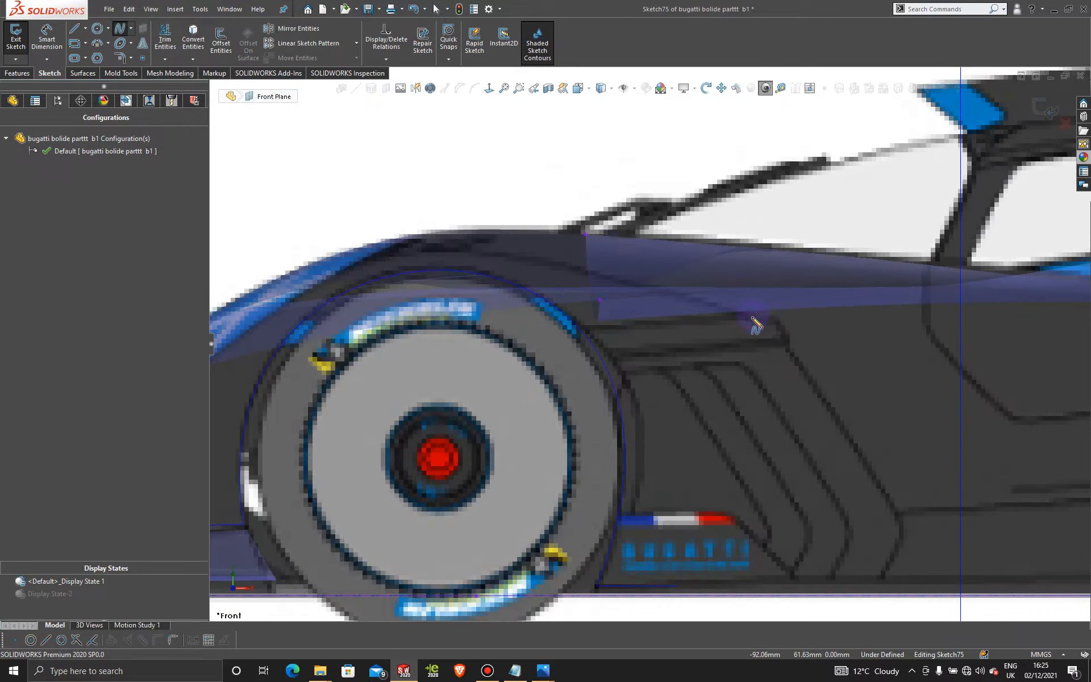
left_click(754, 322)
scroll(647, 341, "up", 2)
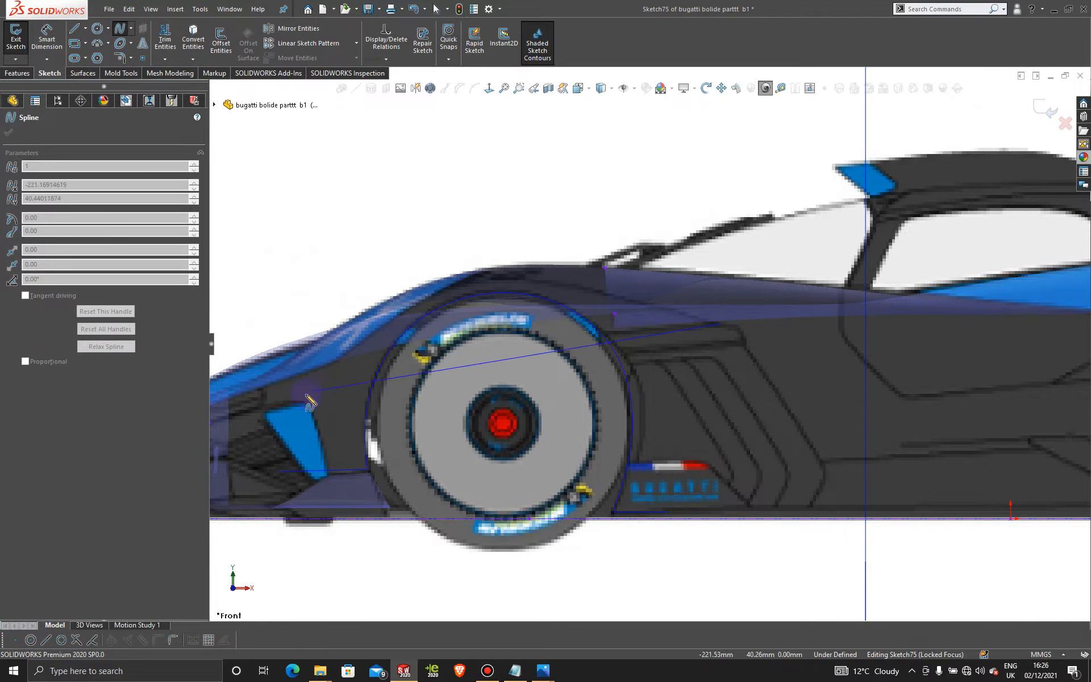
left_click(353, 374)
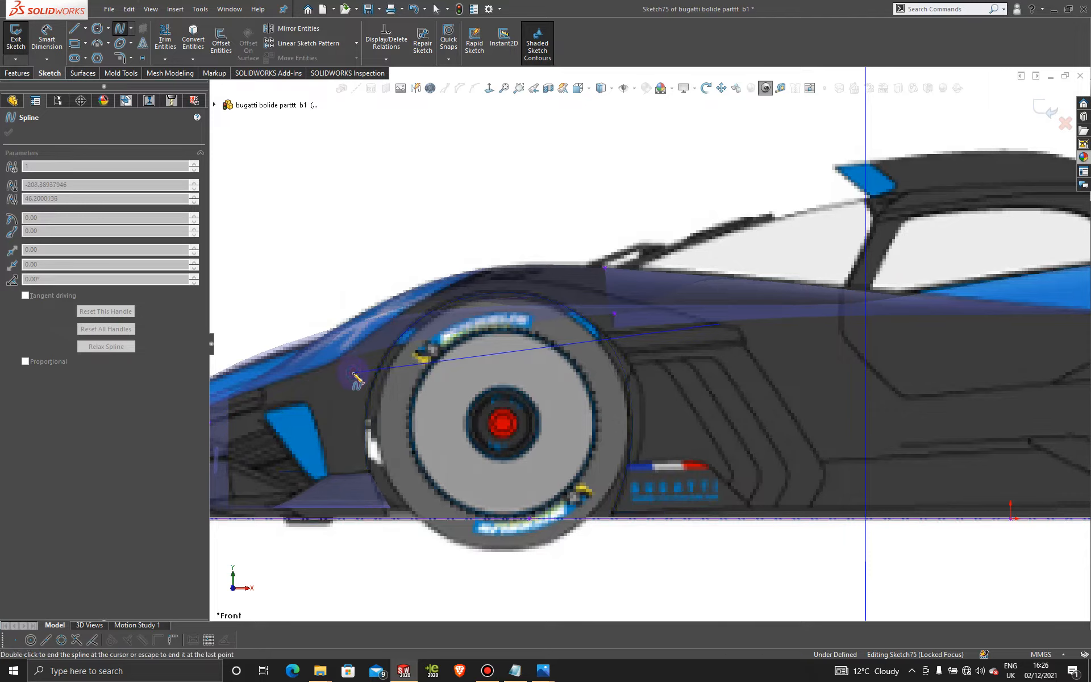
key("Escape")
Step: Bend the spline into an arch over the front wheel, with its rear tangent at about 164° and front tangent at about -123°
left_click(496, 355)
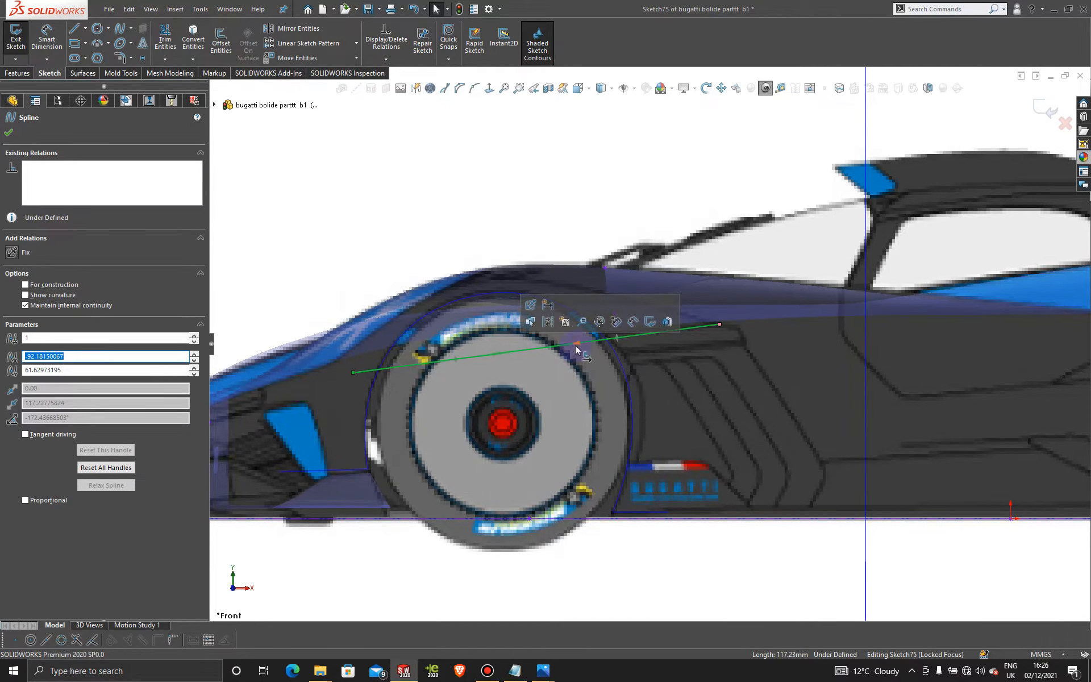
left_click_drag(576, 344, 522, 249)
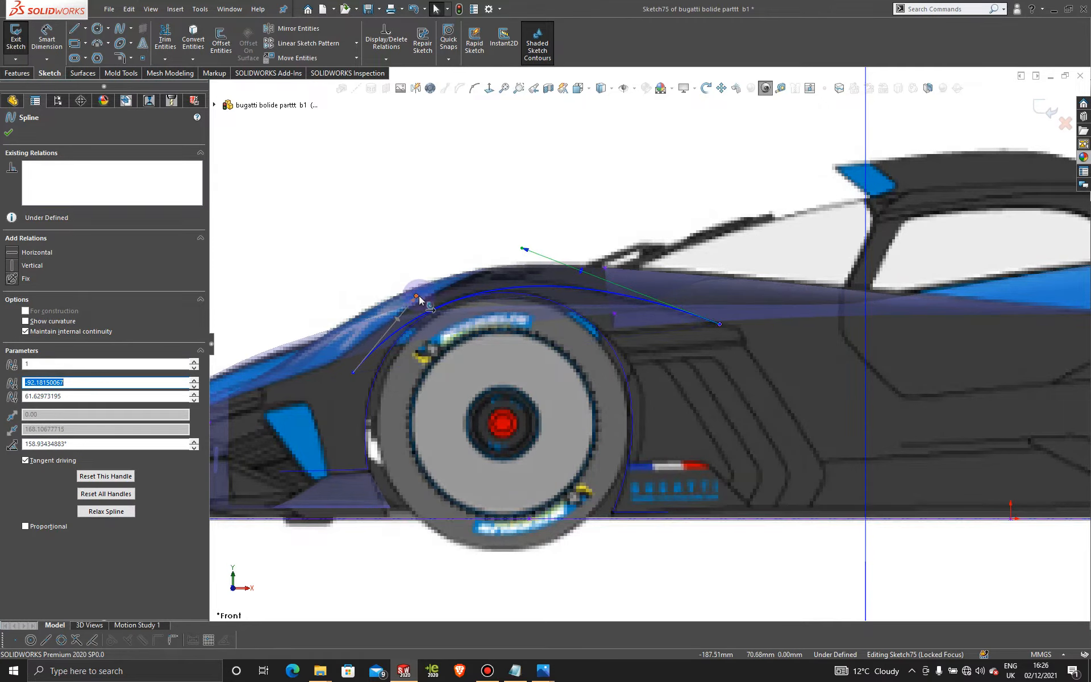
left_click_drag(418, 296, 393, 278)
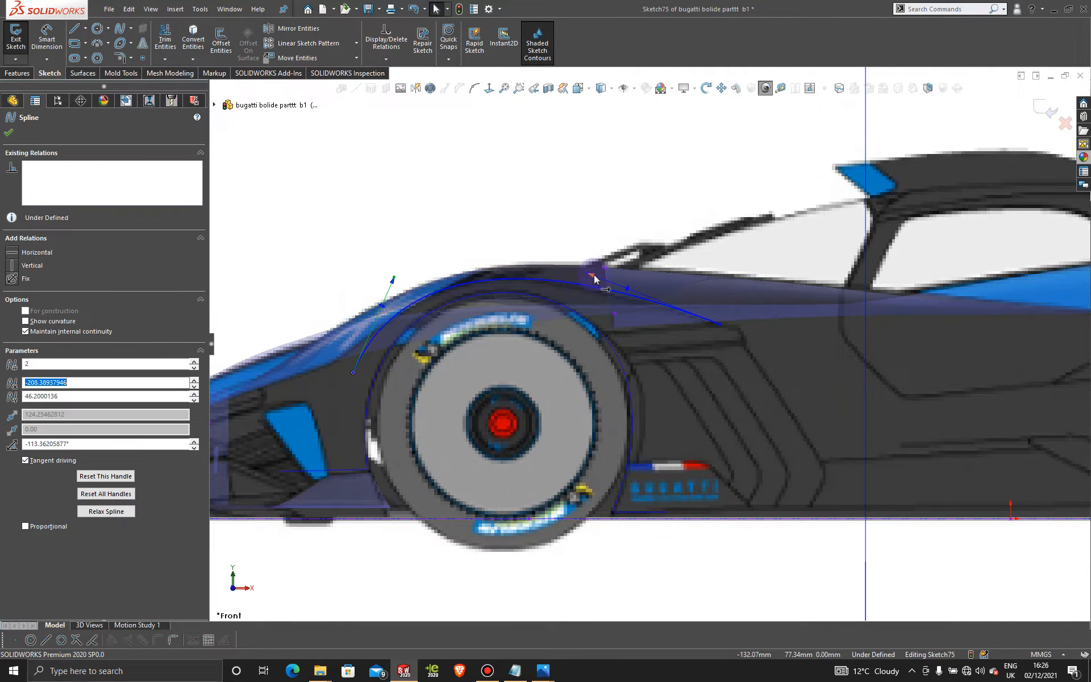
left_click_drag(588, 272, 586, 286)
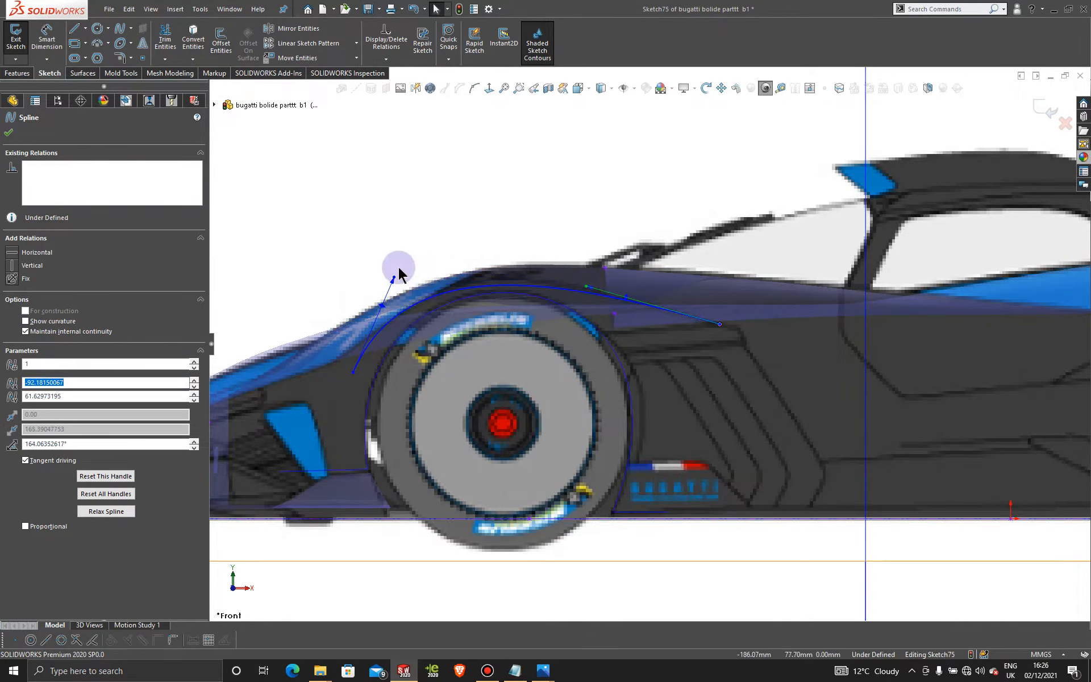
left_click_drag(393, 278, 420, 270)
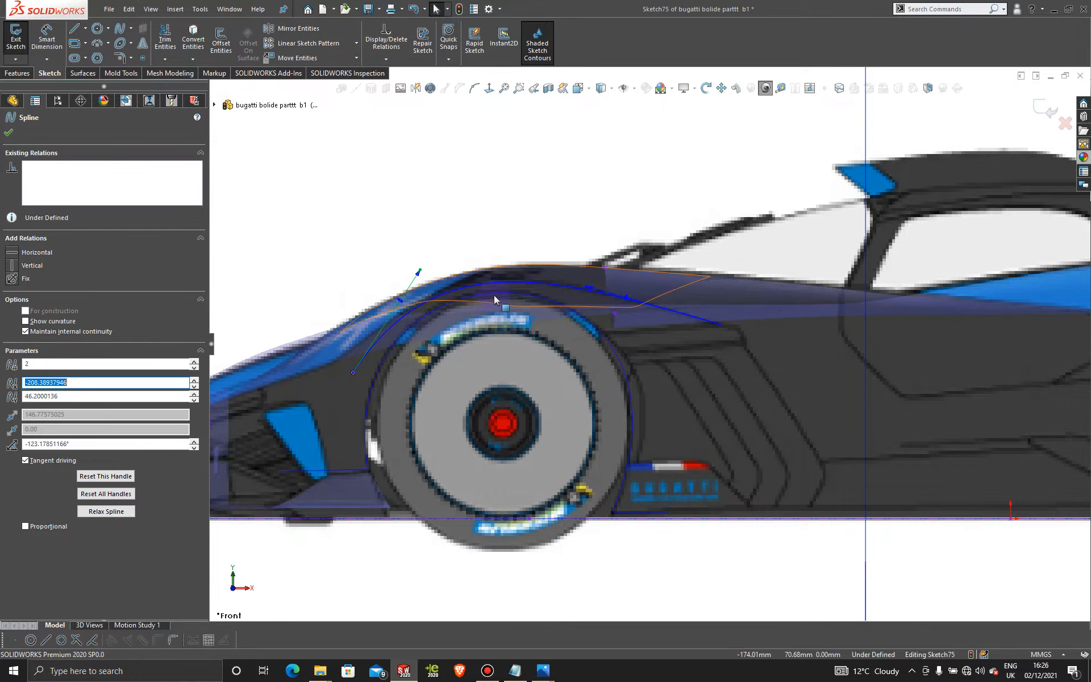
Step: Check the fender line in the side-view photo and lengthen the spline's rear tangent to a weight of about 174 at 164.5°
scroll(377, 336, "down", 2)
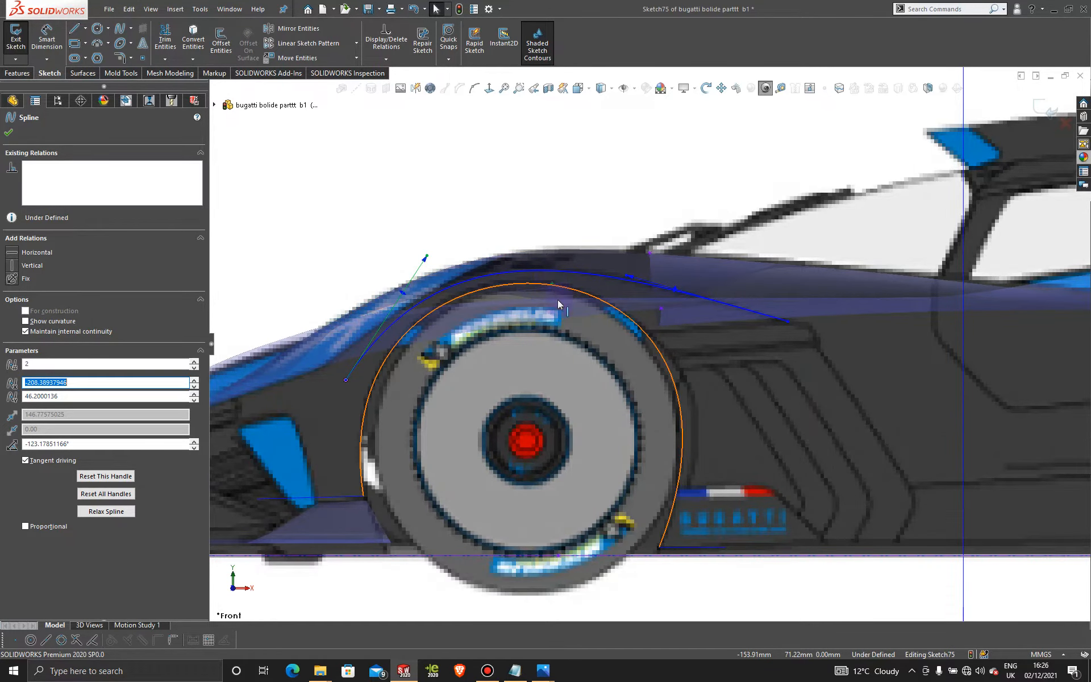
mouse_move(544, 674)
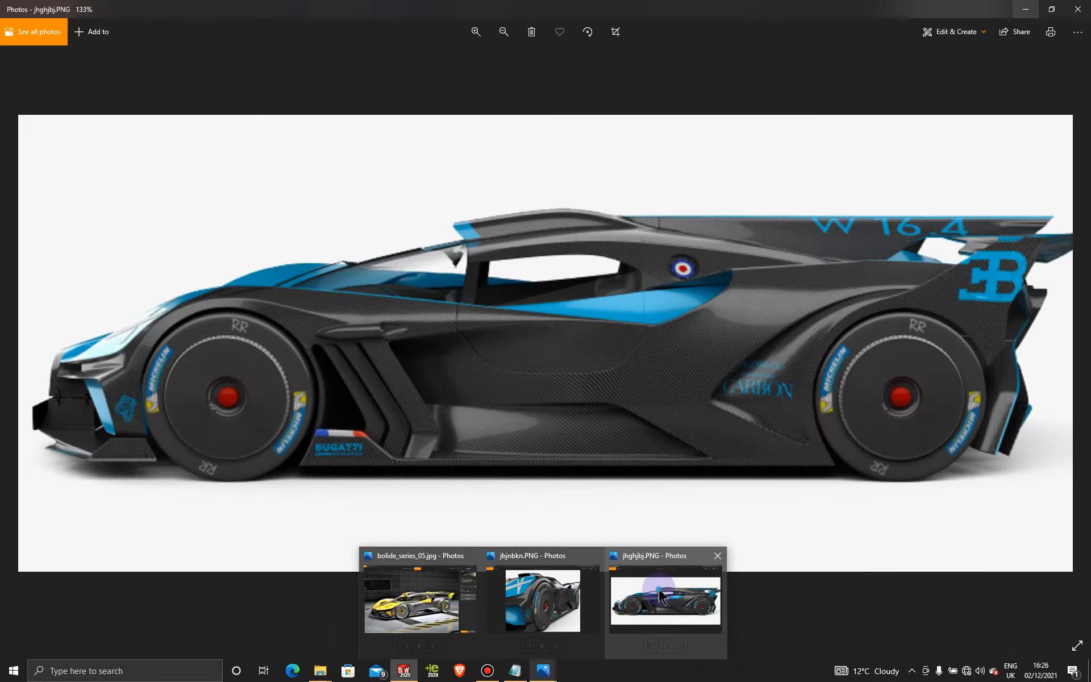
left_click(659, 589)
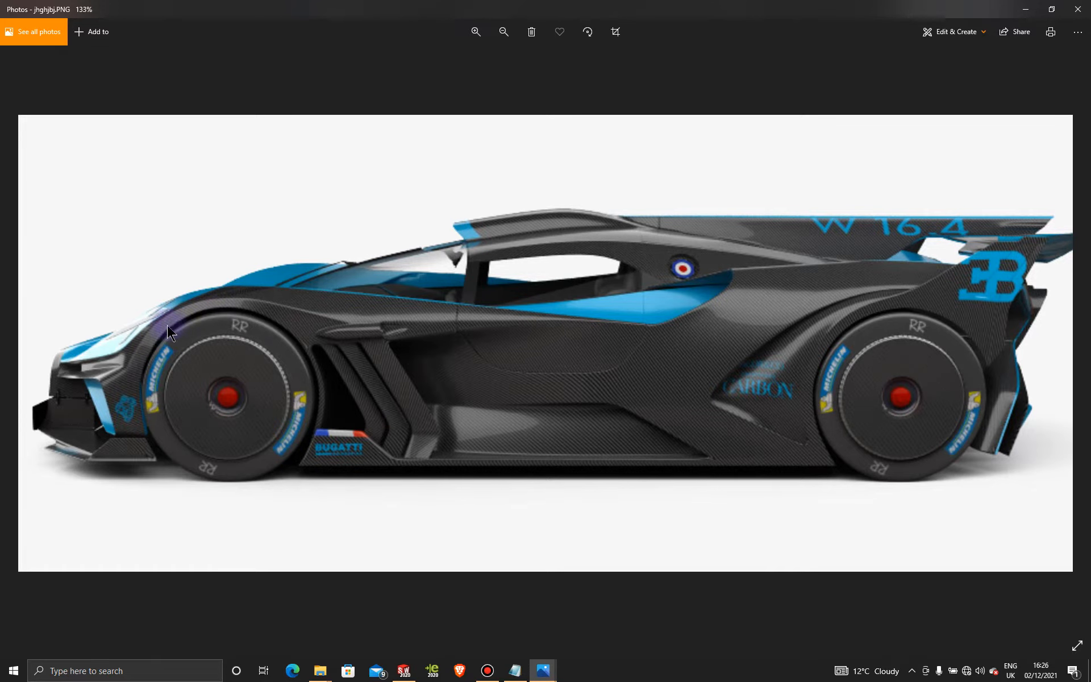
left_click(1025, 10)
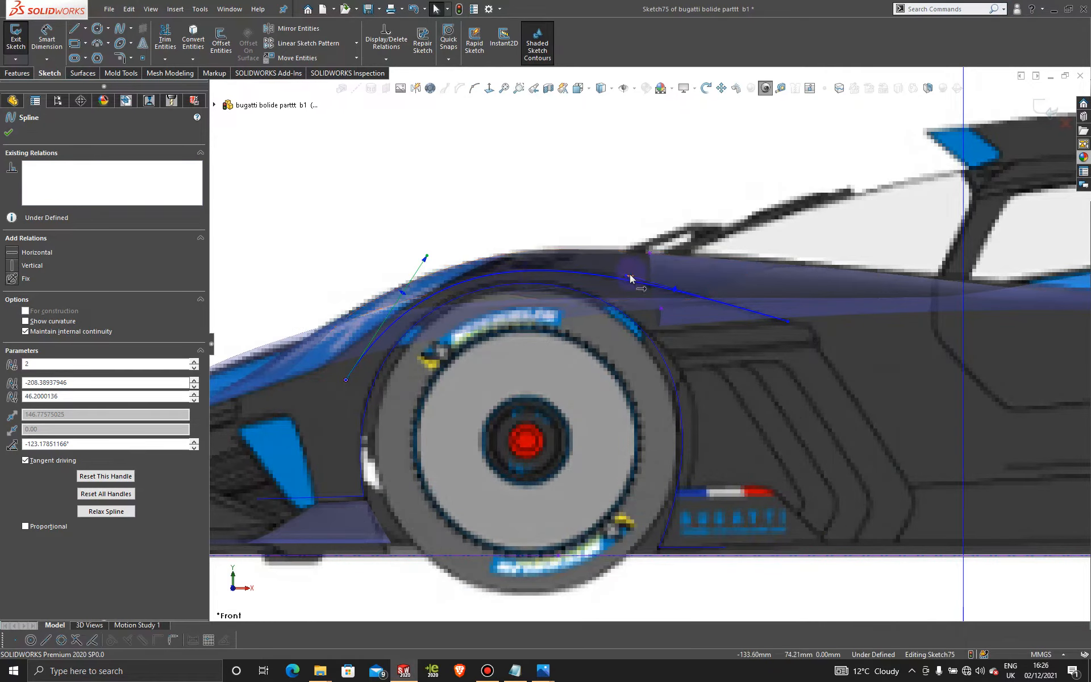
left_click(626, 276)
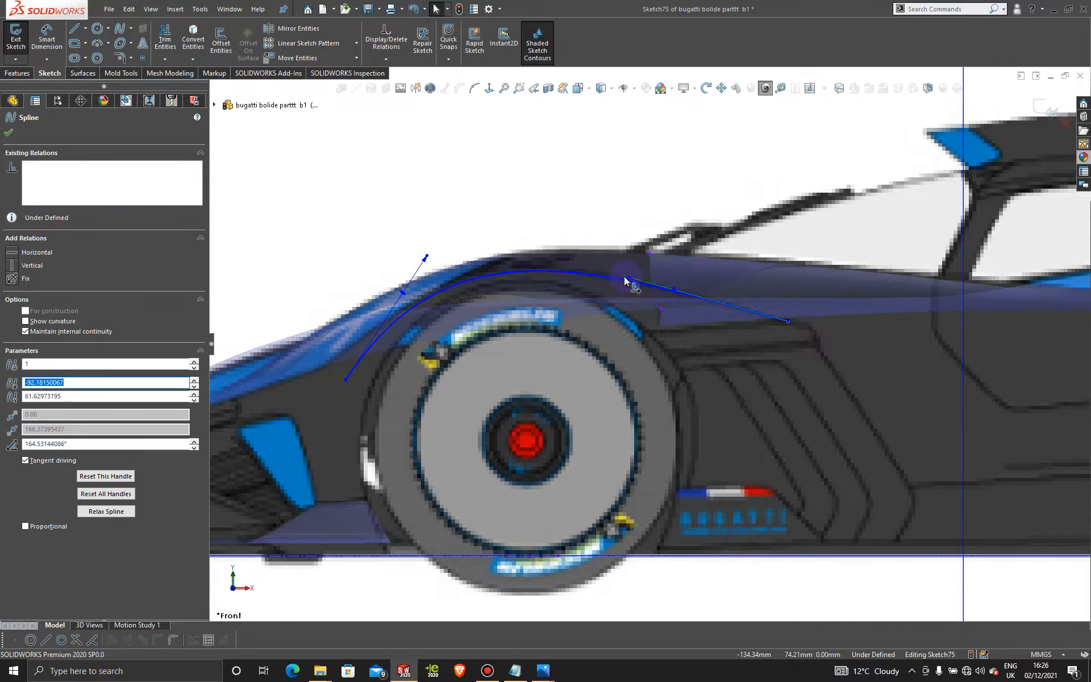
left_click_drag(623, 276, 618, 274)
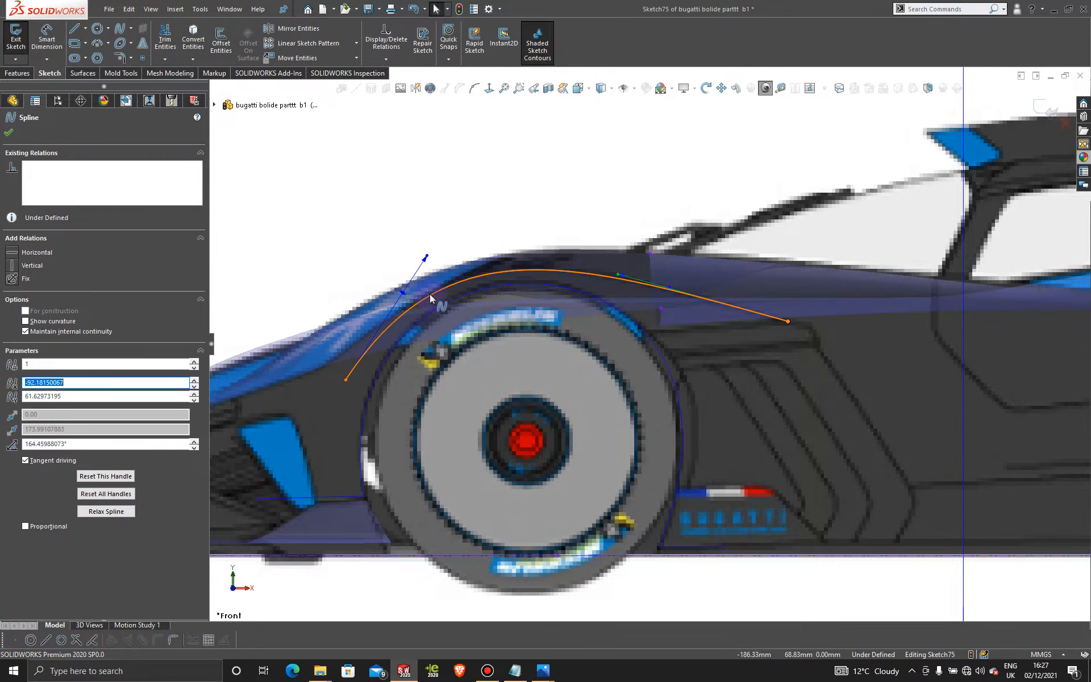
Step: Draw a second two-point spline from the arch spline's front end down to the front grille area above the blue accent
scroll(647, 343, "up", 3)
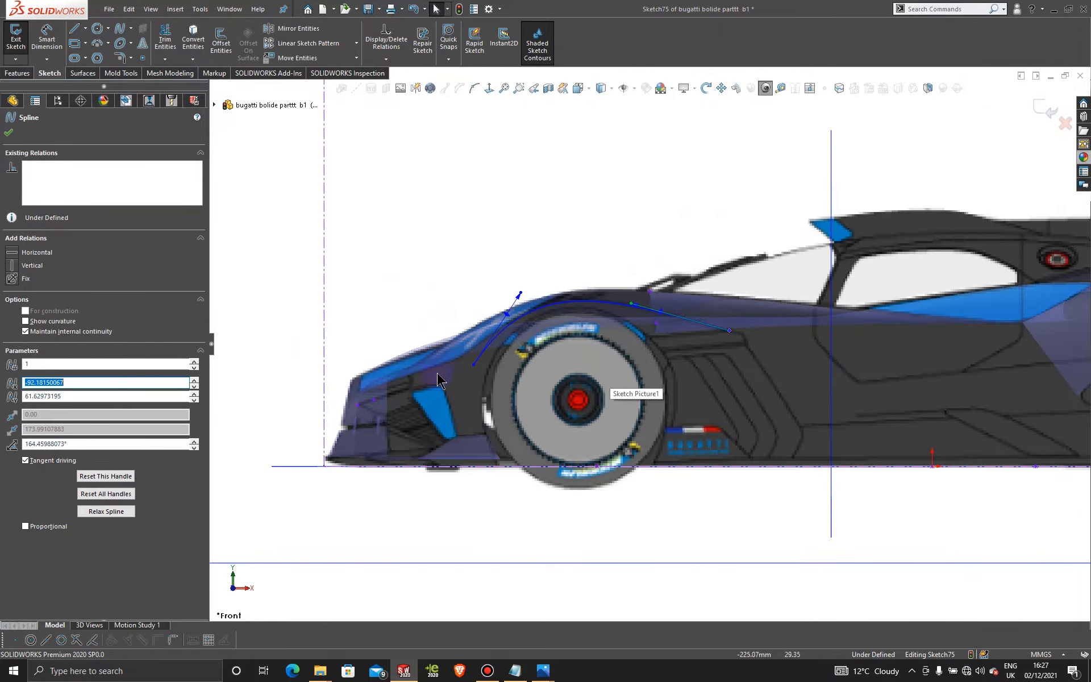
scroll(438, 379, "down", 3)
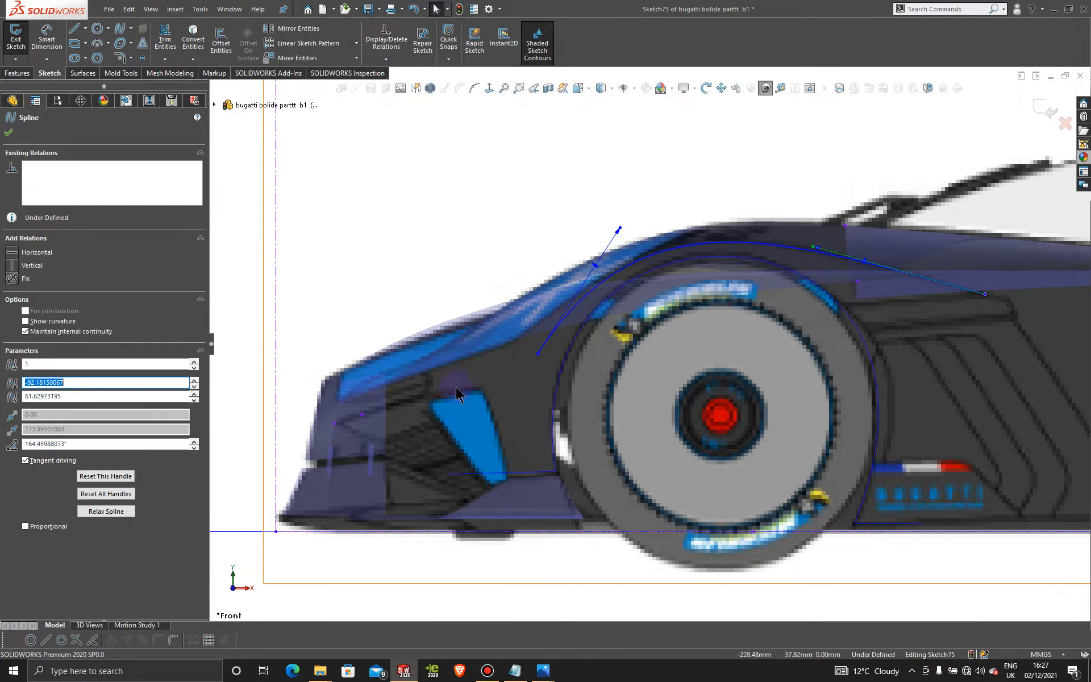
left_click(120, 30)
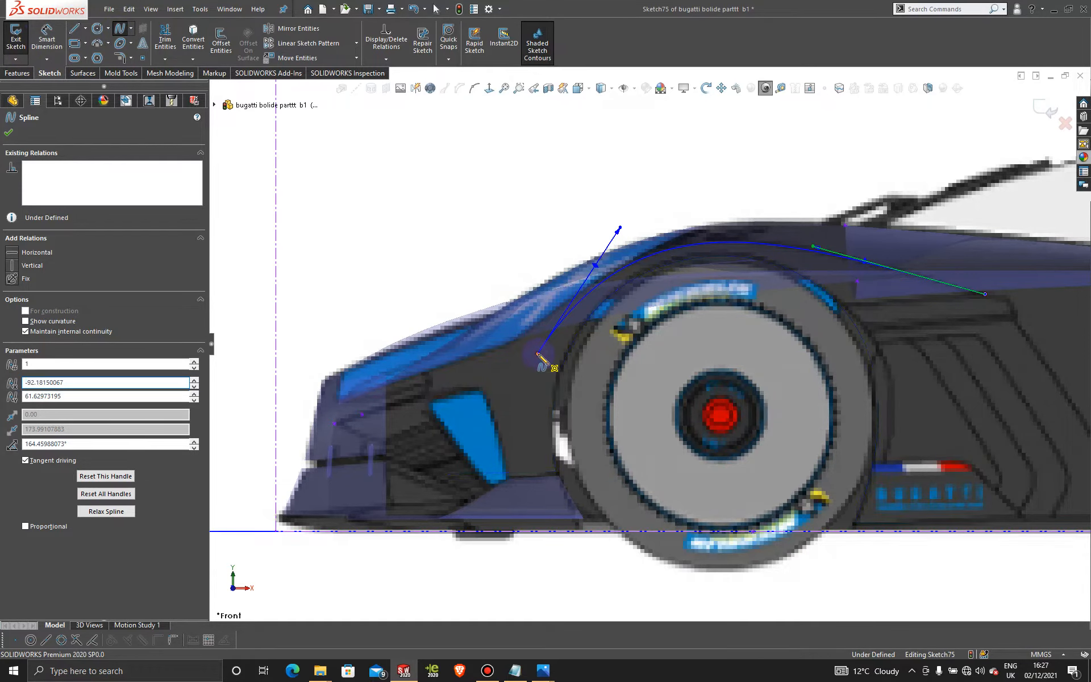
left_click(537, 353)
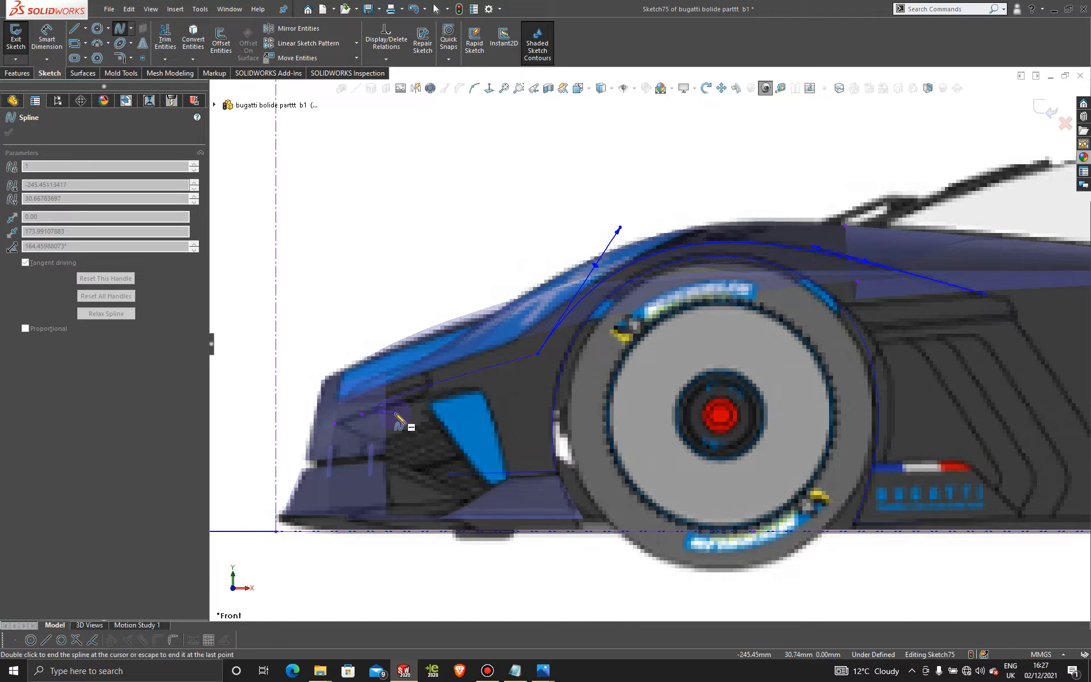
double_click(396, 416)
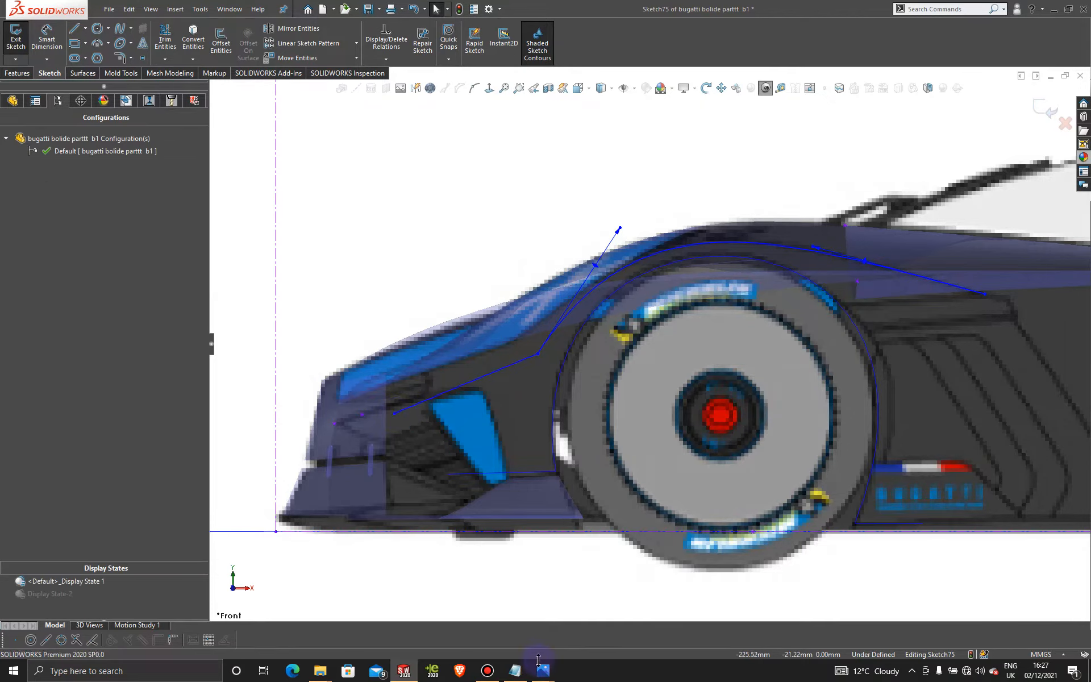
Step: Check the side-view photo and move the second spline's front end to about X -242.79, Y 28.97, near the blue accent
mouse_move(545, 670)
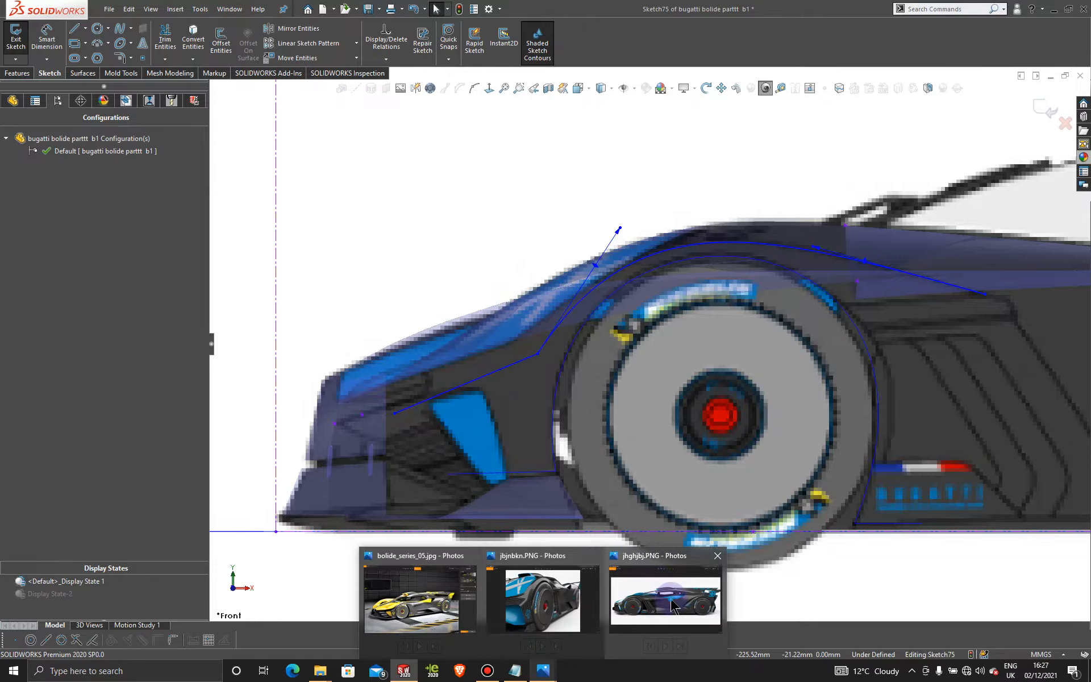
left_click(625, 576)
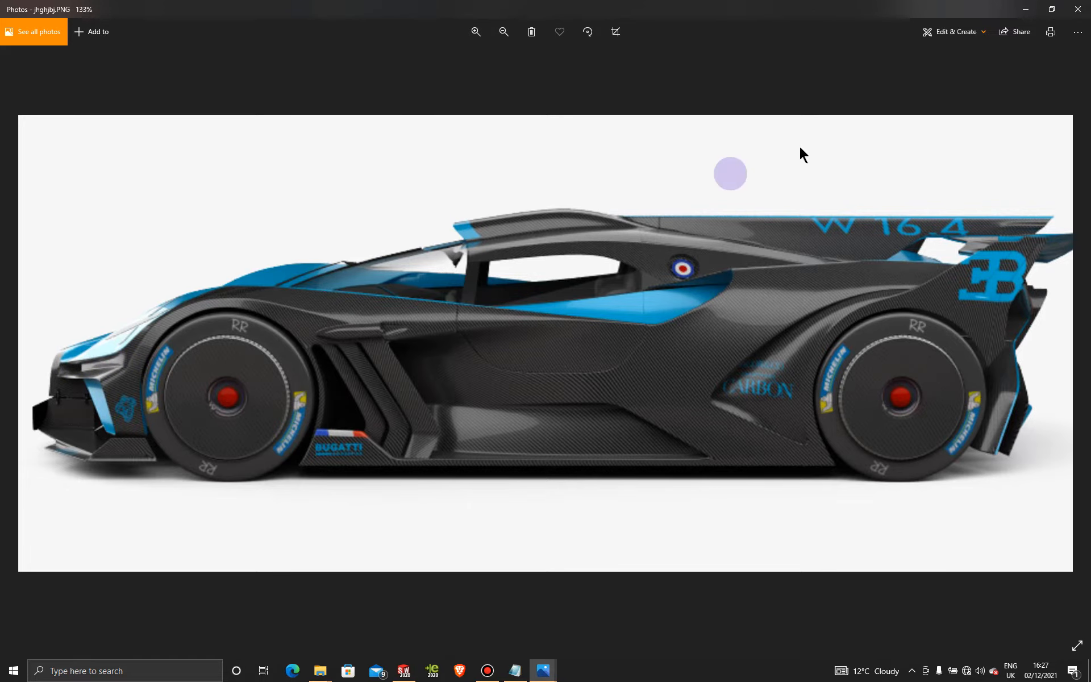
left_click(1025, 10)
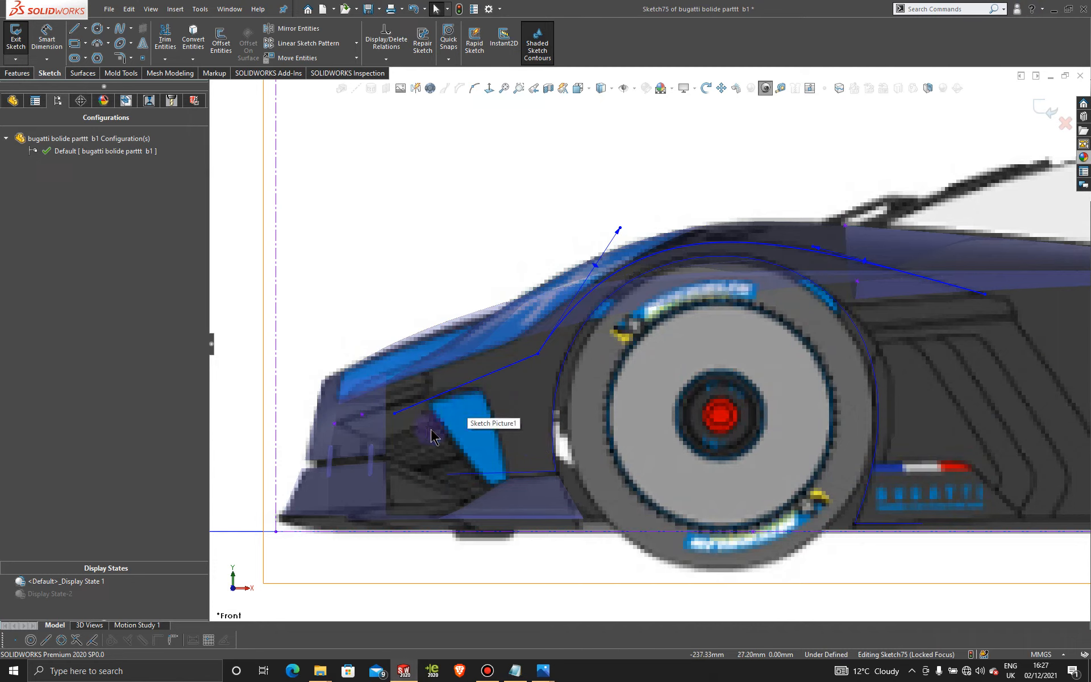
left_click(401, 415)
mouse_move(403, 419)
left_mouse_down()
mouse_move(413, 426)
mouse_move(404, 421)
left_mouse_up()
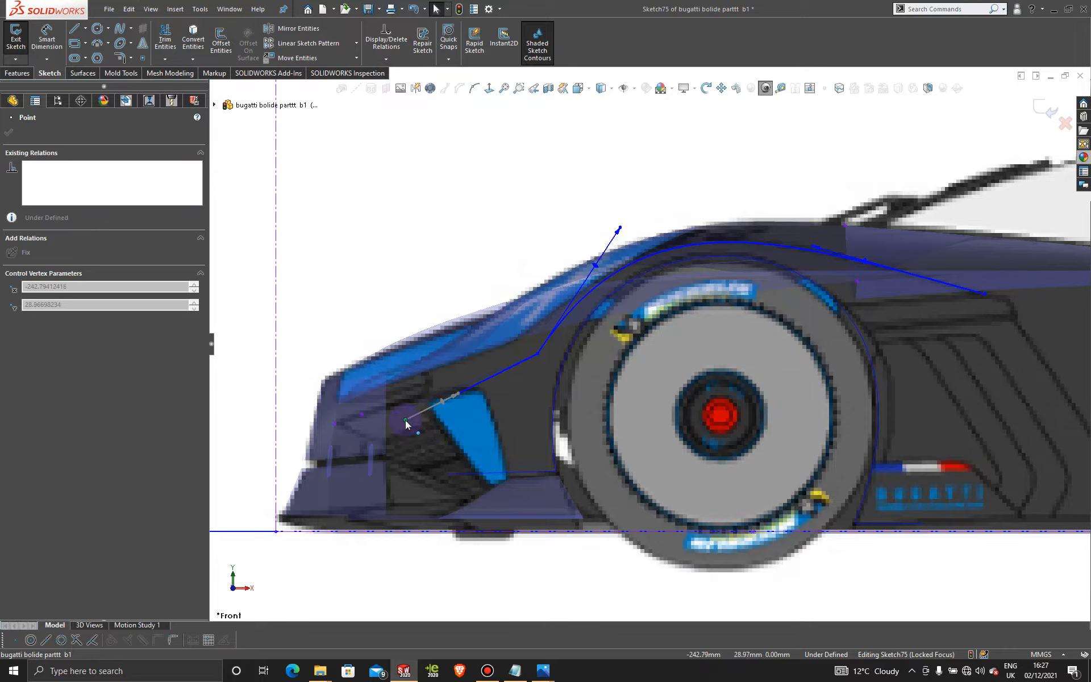
left_click_drag(405, 421, 406, 421)
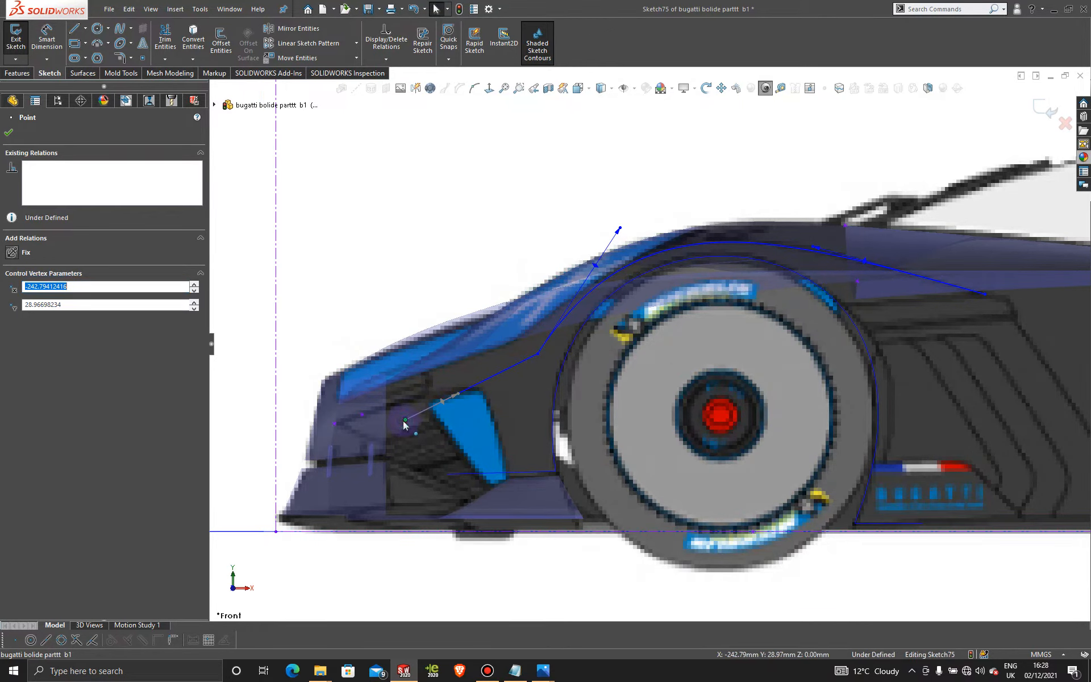
left_click(466, 406)
scroll(465, 424, "up", 1)
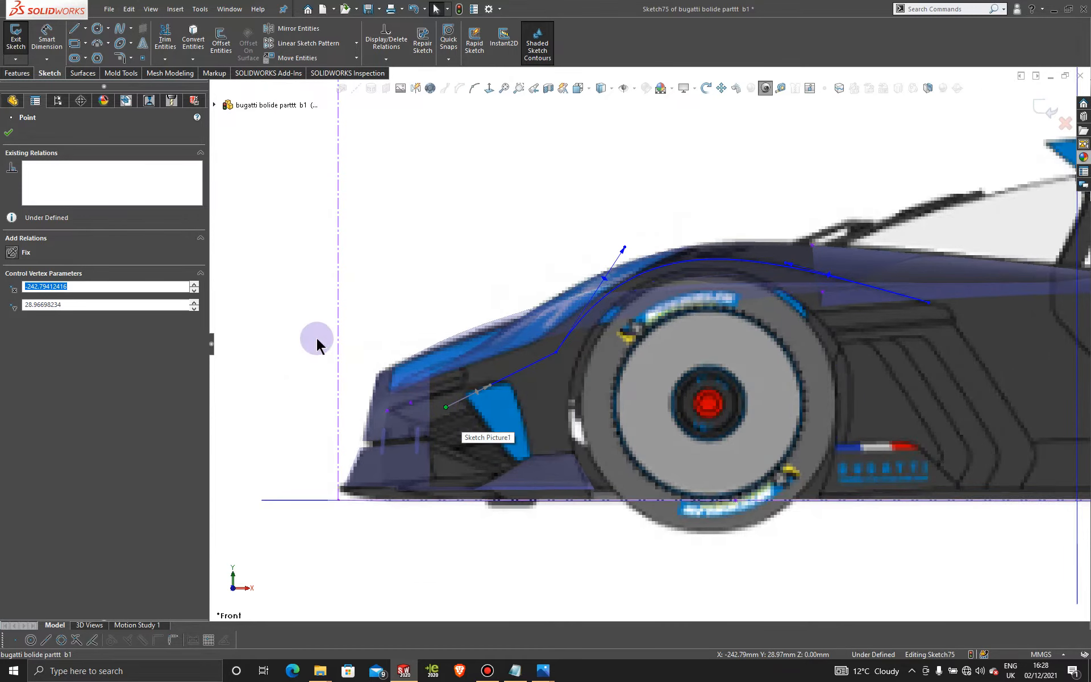
left_click(285, 293)
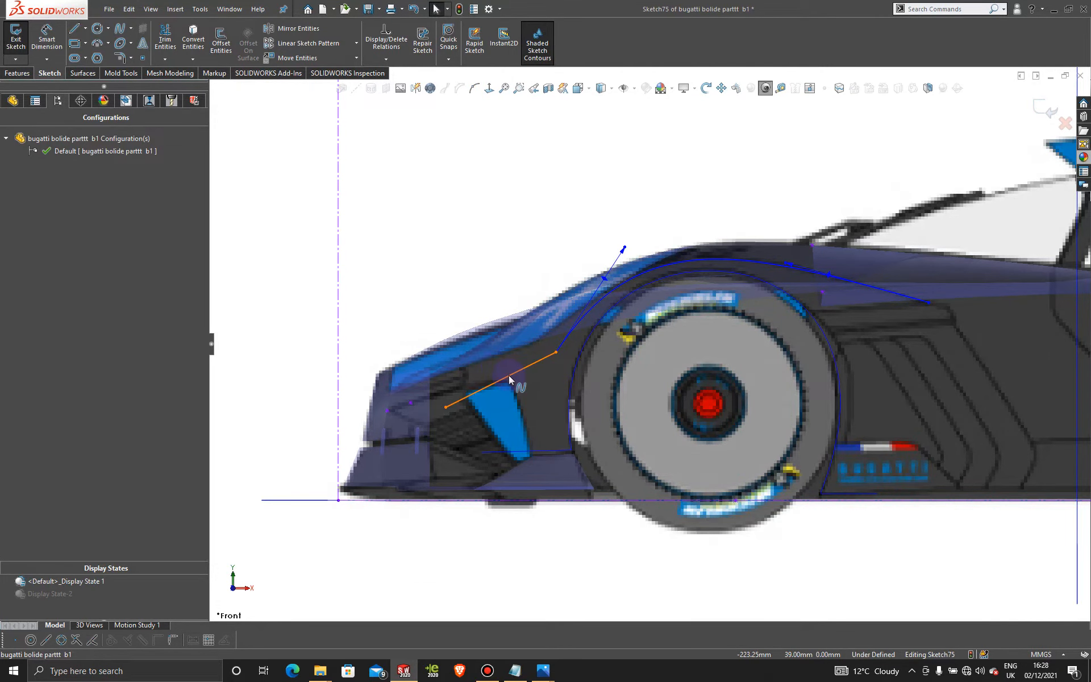
Step: Finish and close the Front Plane sketch containing the two fender splines
scroll(509, 375, "down", 1)
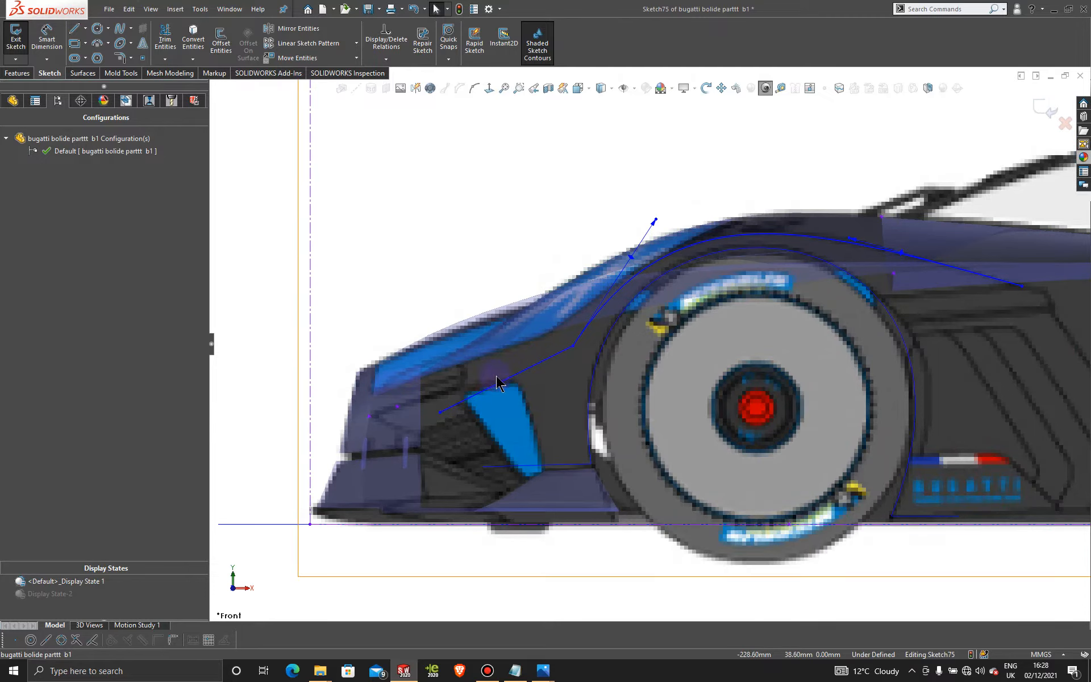
scroll(633, 404, "up", 1)
scroll(633, 405, "up", 2)
mouse_move(592, 372)
middle_mouse_down()
mouse_move(621, 377)
mouse_move(601, 379)
mouse_move(611, 363)
middle_mouse_up()
scroll(614, 359, "down", 3)
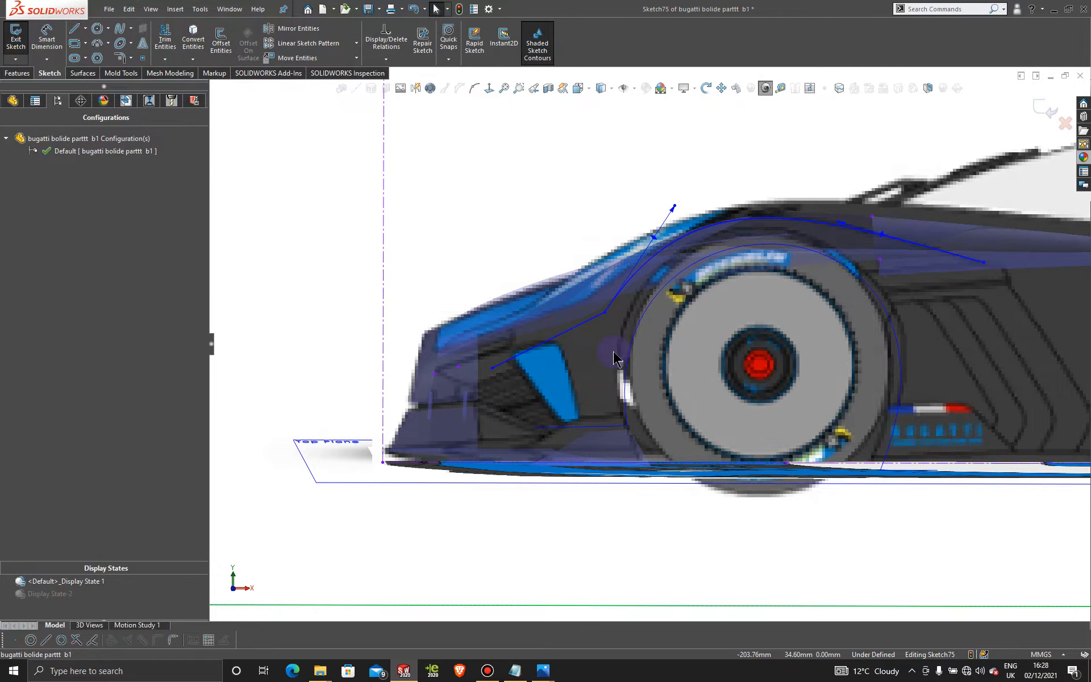
scroll(613, 358, "up", 2)
left_click(1047, 108)
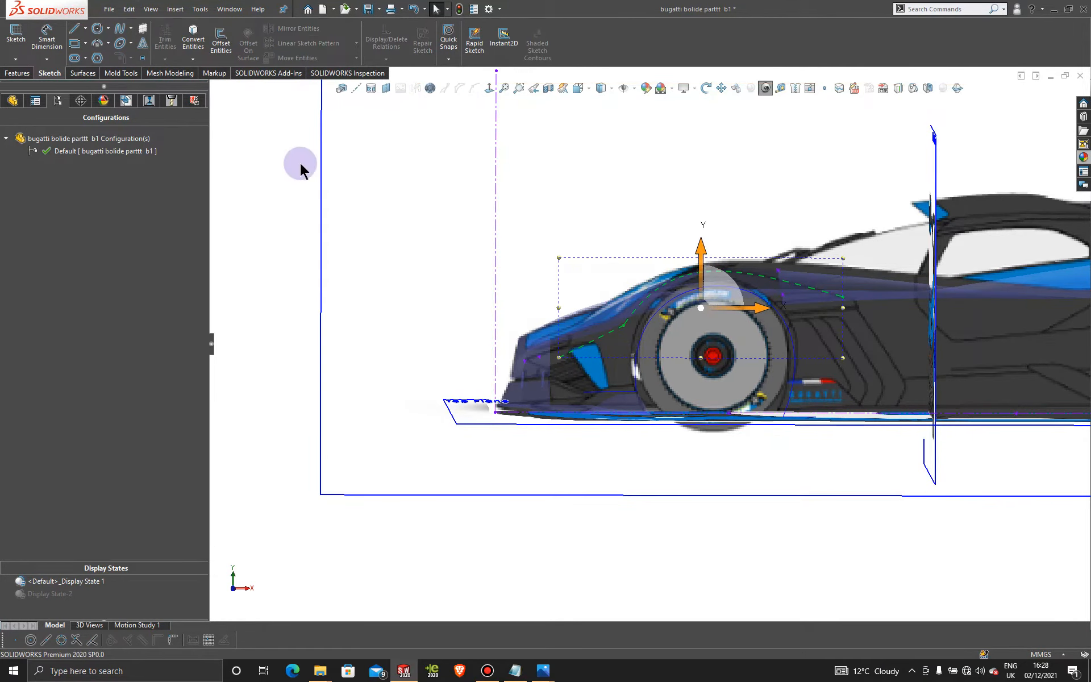
left_click(309, 189)
Step: Show Sketch74, the plan-view side curve absorbed in the projected curve Curve9
middle_click_drag(601, 196, 729, 413)
scroll(752, 397, "down", 3)
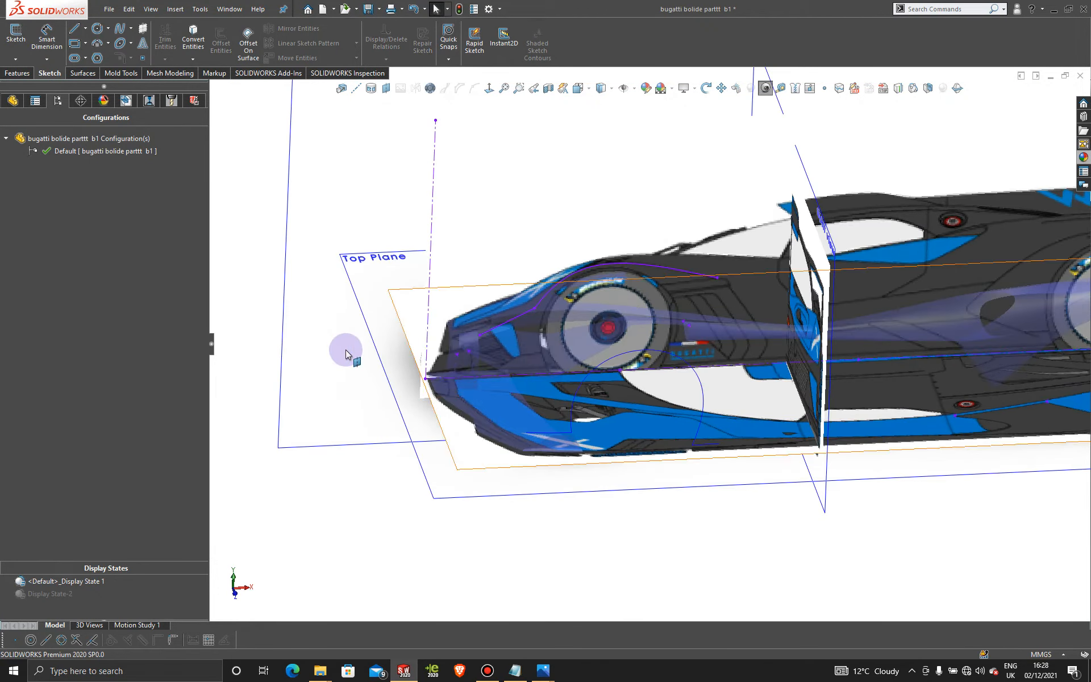
left_click(13, 101)
scroll(11, 585, "down", 20)
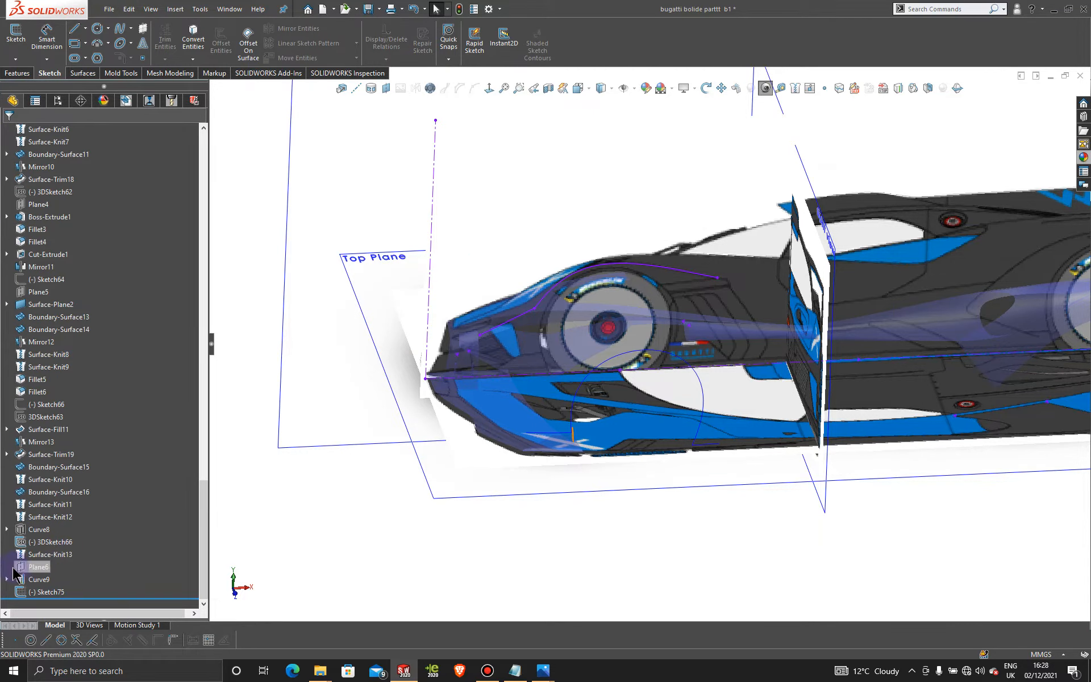
left_click(8, 580)
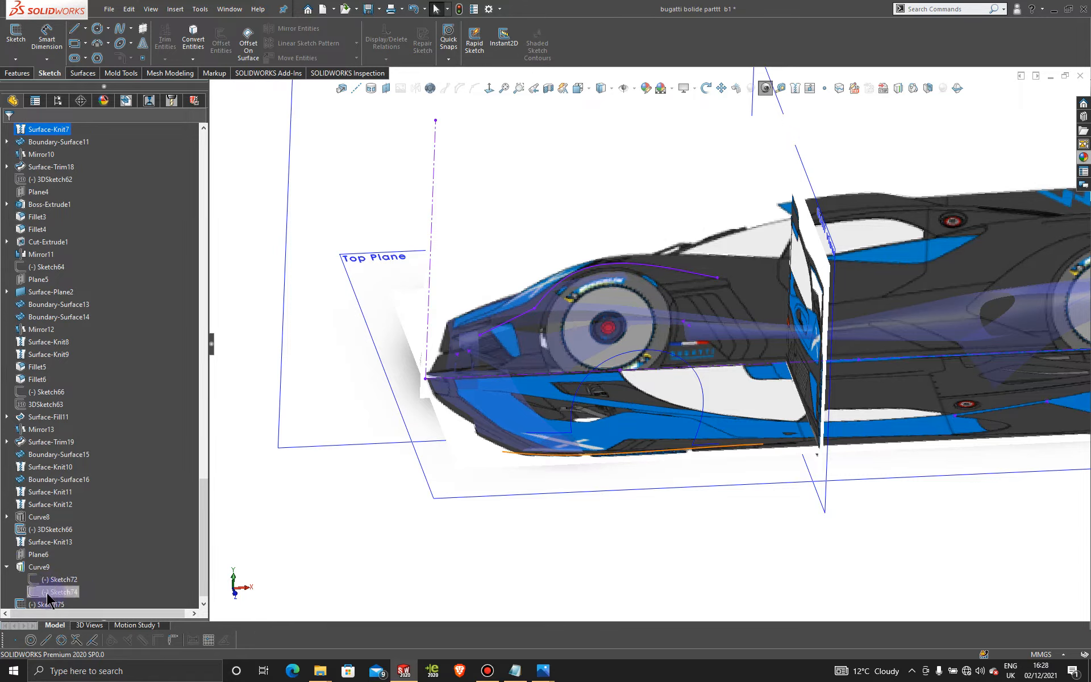
right_click(46, 592)
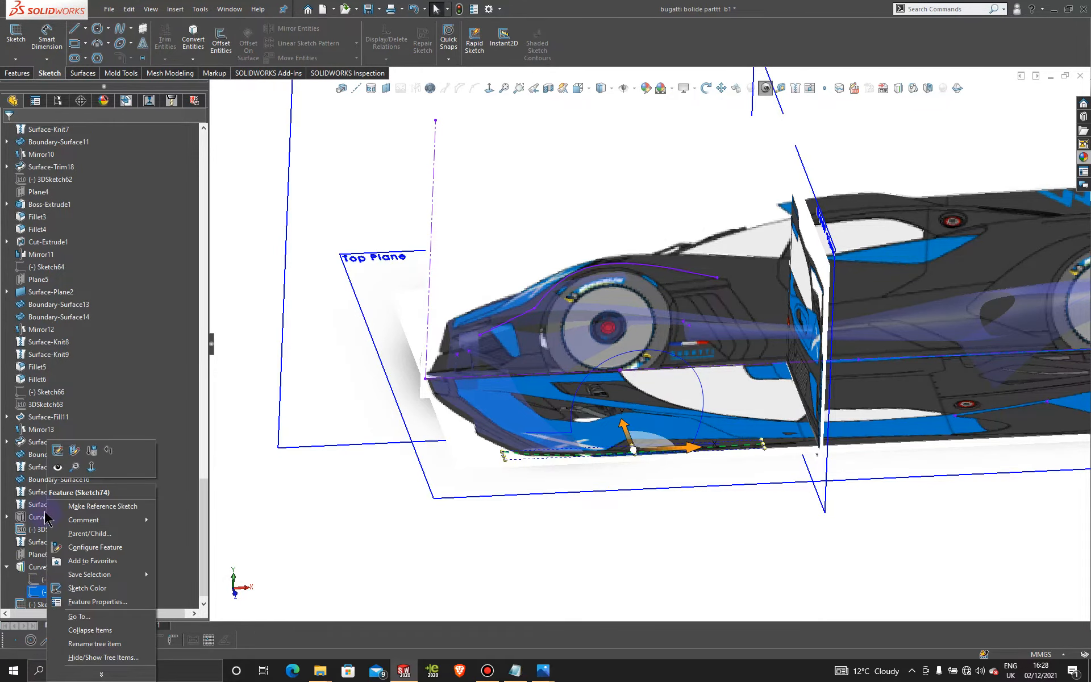
left_click(56, 465)
left_click(553, 521)
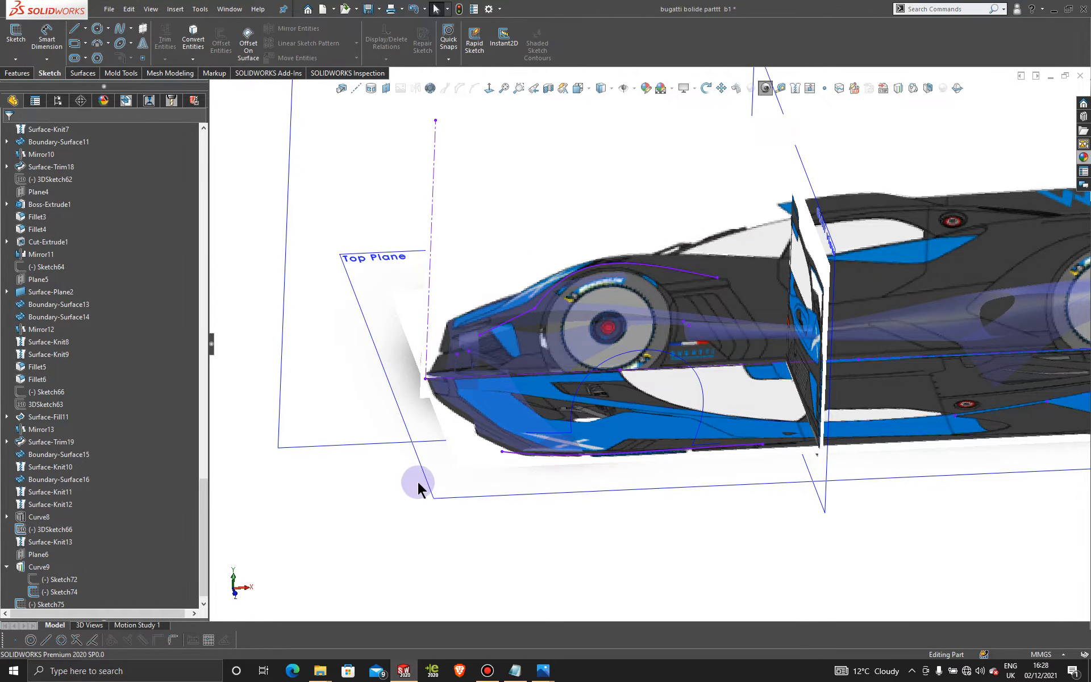
Step: Start a new sketch on the Top Plane and view it face-on at the car's front side
left_click(431, 492)
left_click(472, 452)
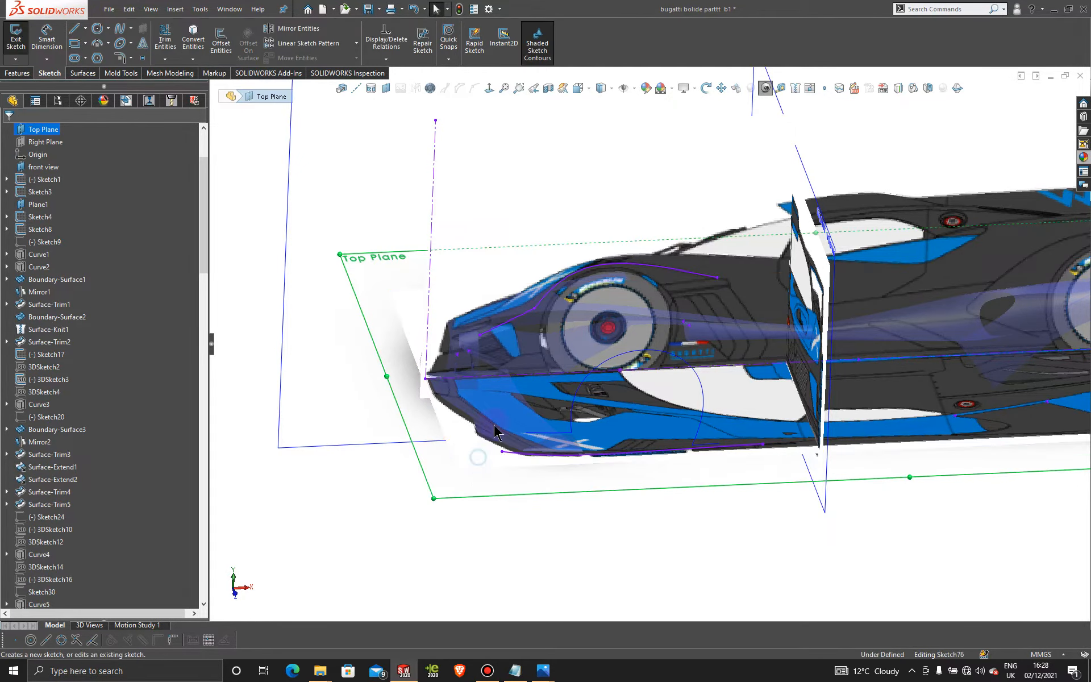
left_click(489, 89)
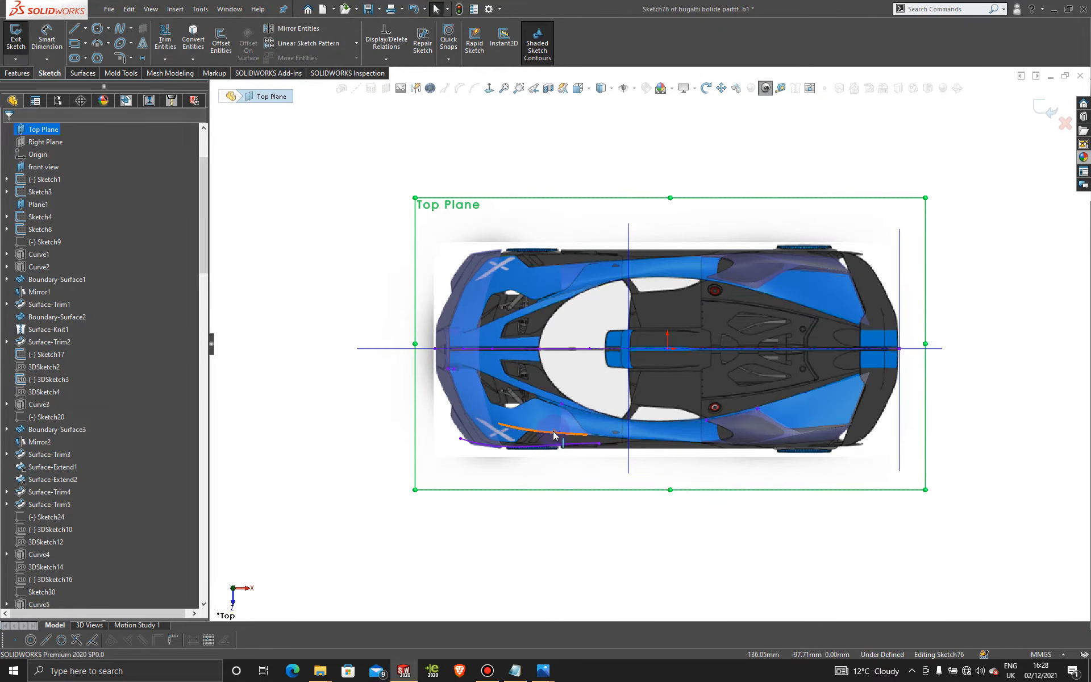
scroll(554, 435, "down", 5)
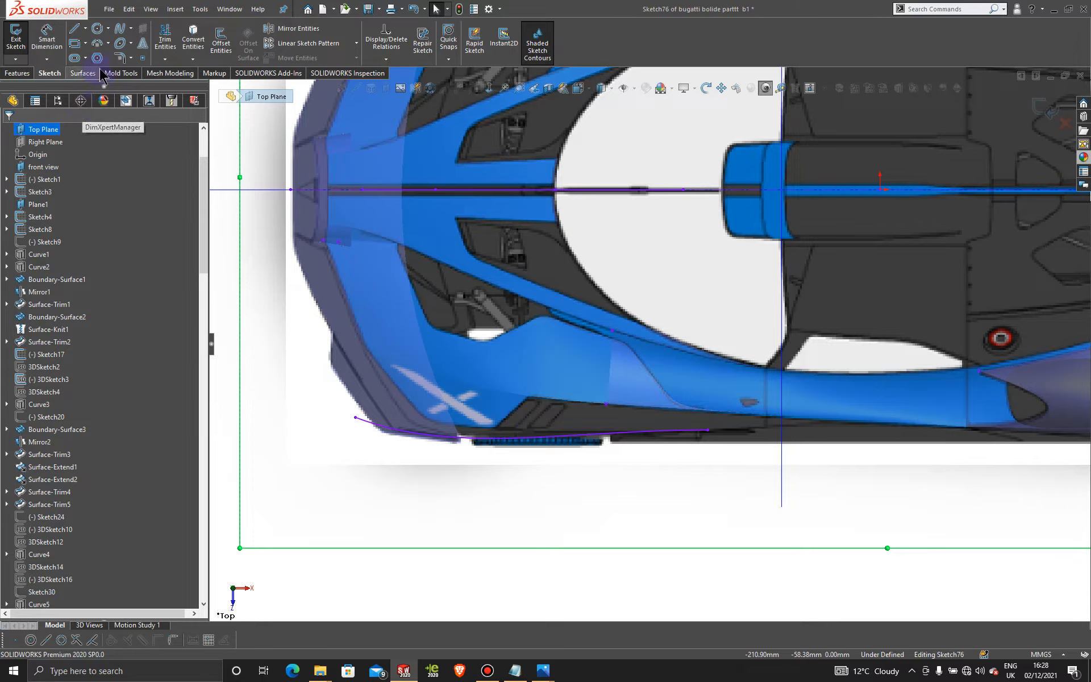
Step: Offset the plan-view side curve alongside the front wheel by 2 mm, inward toward the car's centreline
left_click(221, 41)
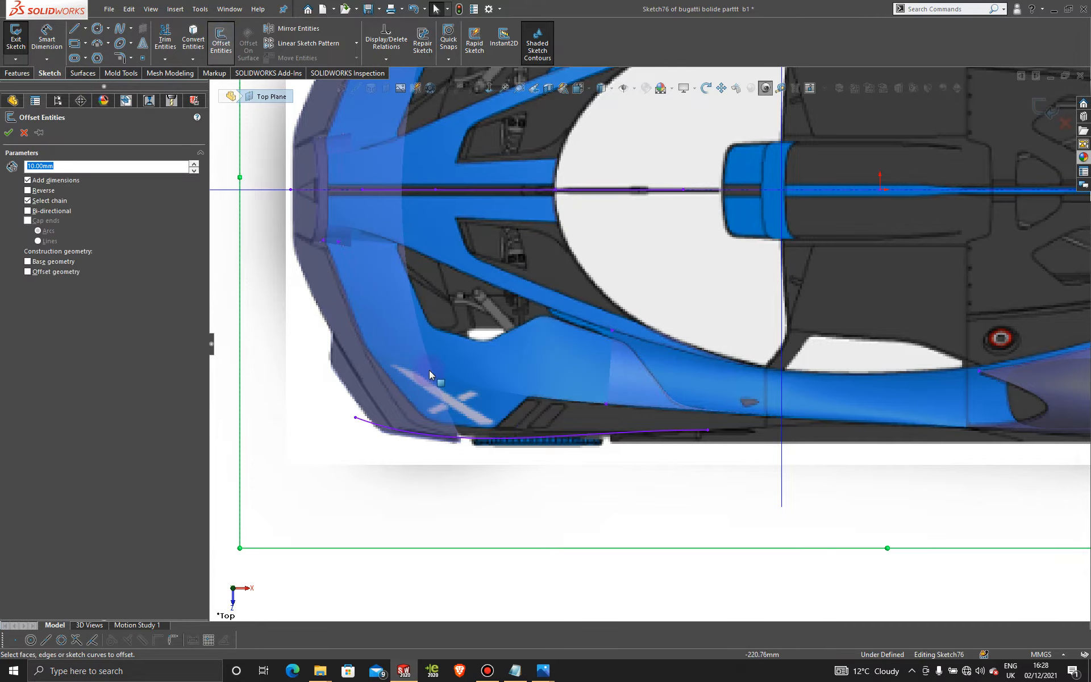
left_click(480, 438)
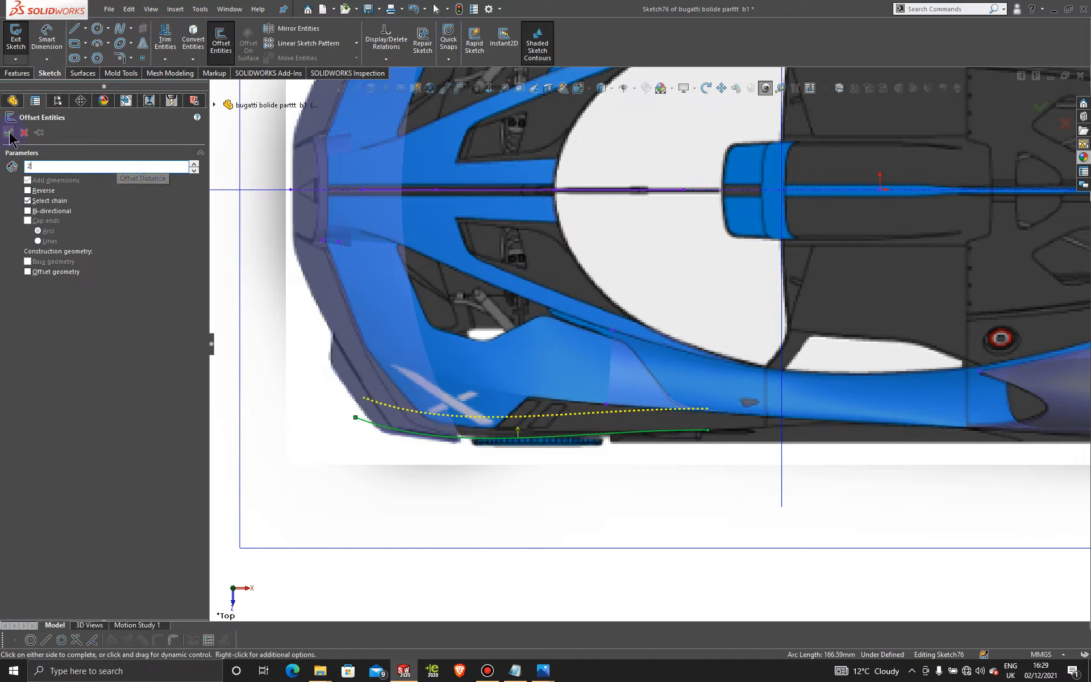
key("Return")
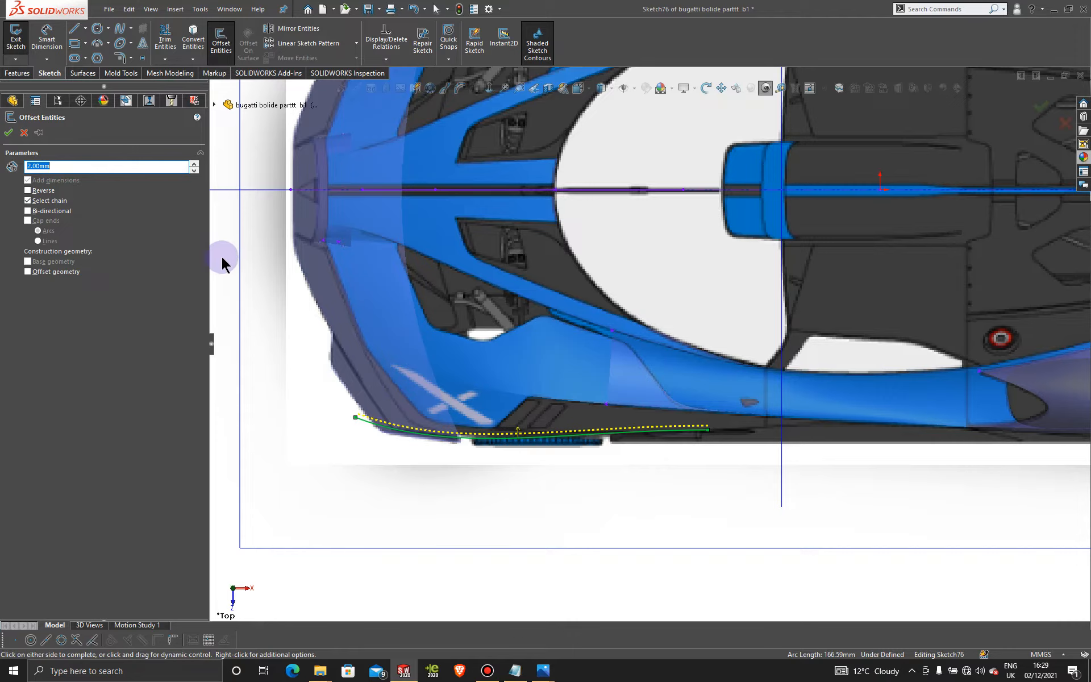
Step: Offset the outer front fender spline inward by 2 mm in the top-view sketch and hide the source sketch
left_click(9, 135)
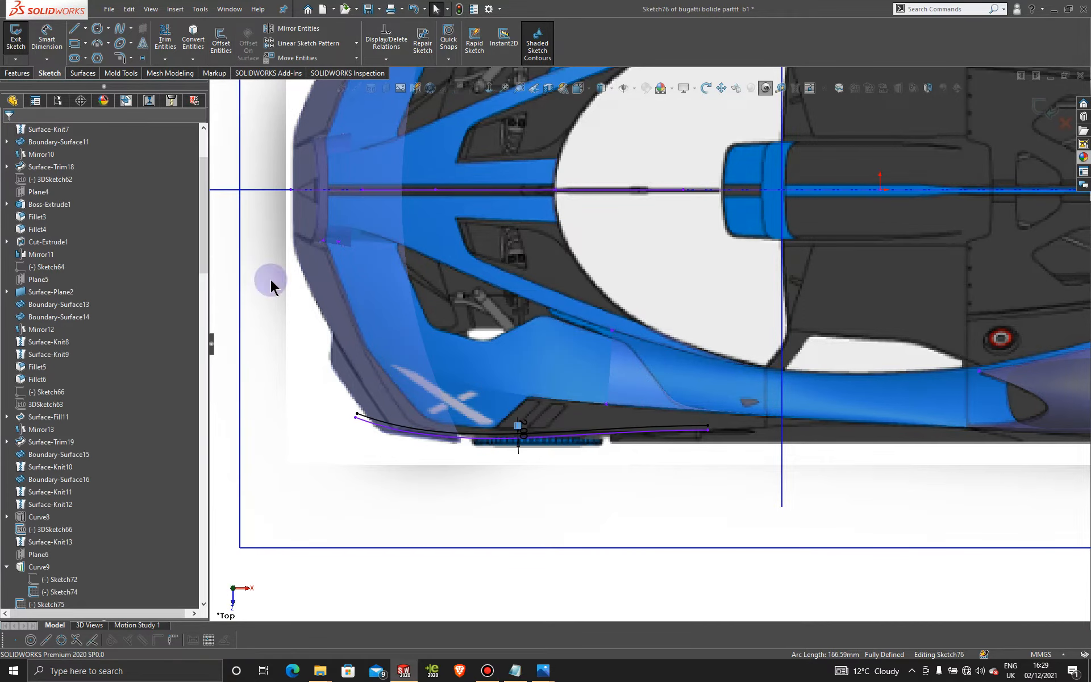
left_click(631, 468)
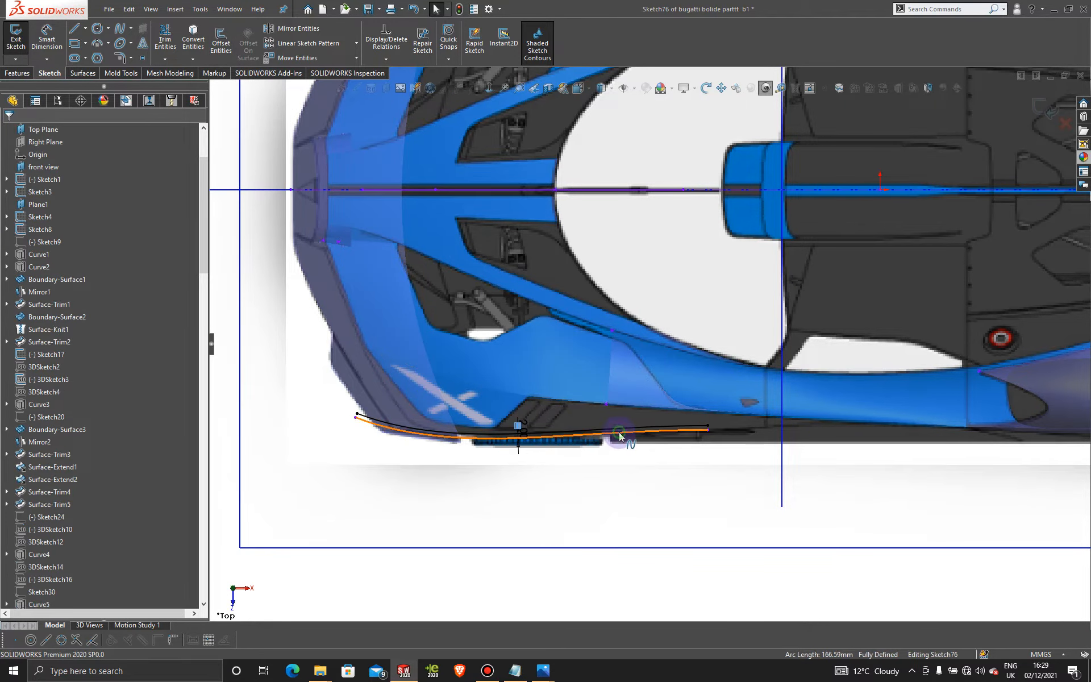
right_click(619, 432)
left_click(648, 590)
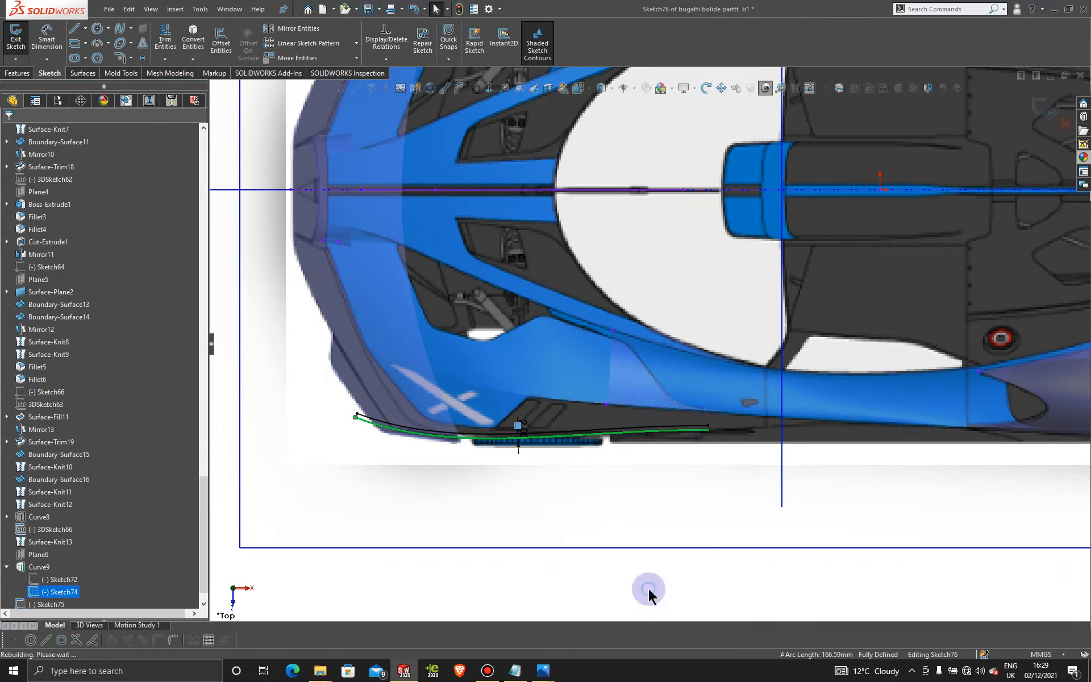
left_click(657, 473)
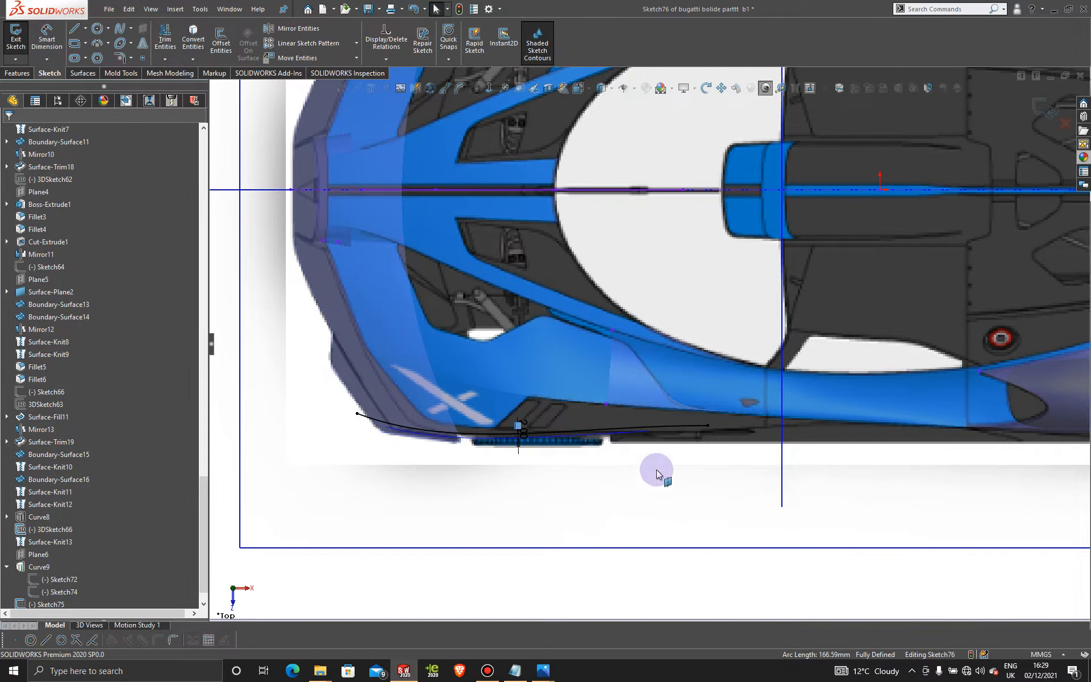
left_click(1045, 108)
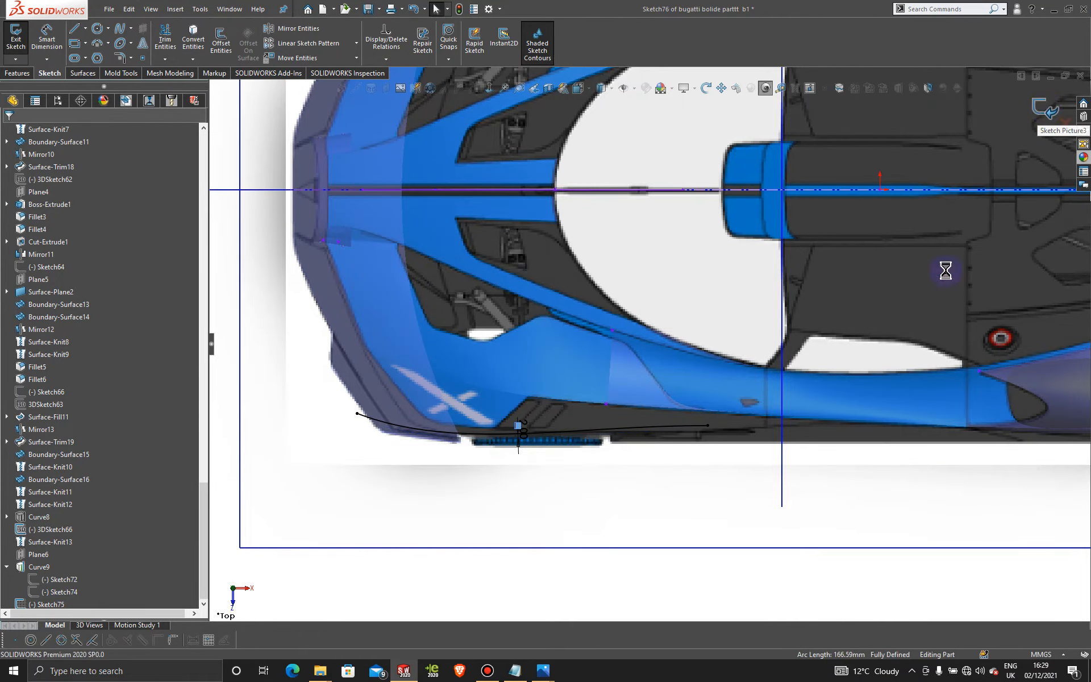
left_click(752, 493)
Step: Create a sketch-on-sketch projected curve from the side-view wheel arch profile, Sketch75, and the top-view offset spline, Sketch76
scroll(678, 492, "down", 5)
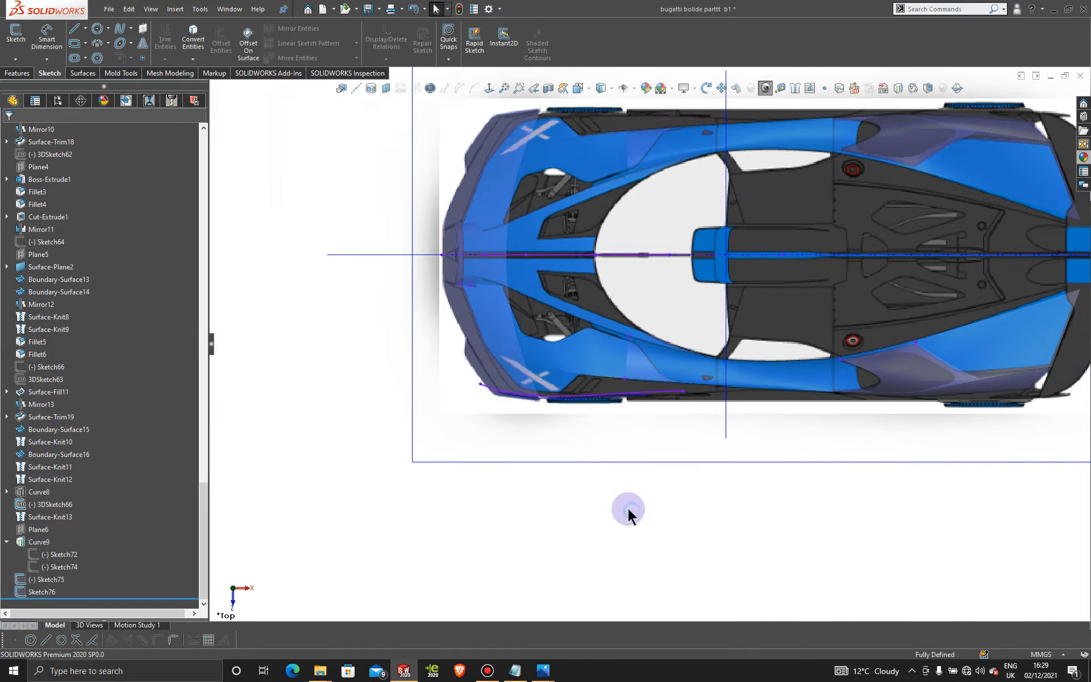
mouse_move(628, 509)
middle_mouse_down()
mouse_move(616, 351)
mouse_move(639, 356)
middle_mouse_up()
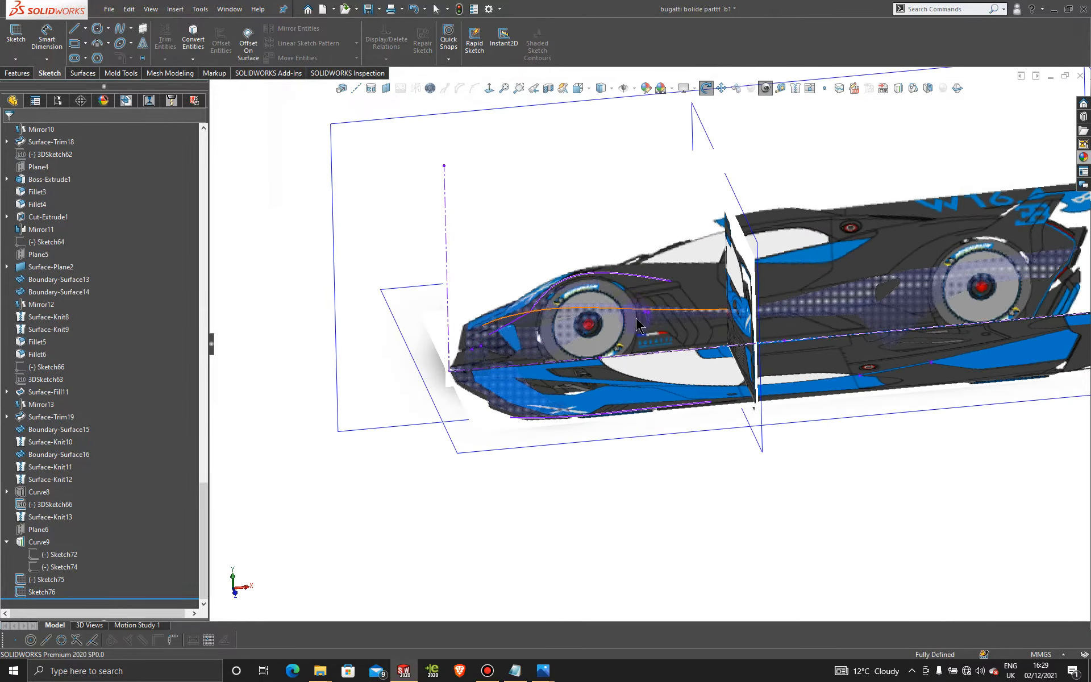
scroll(639, 356, "up", 4)
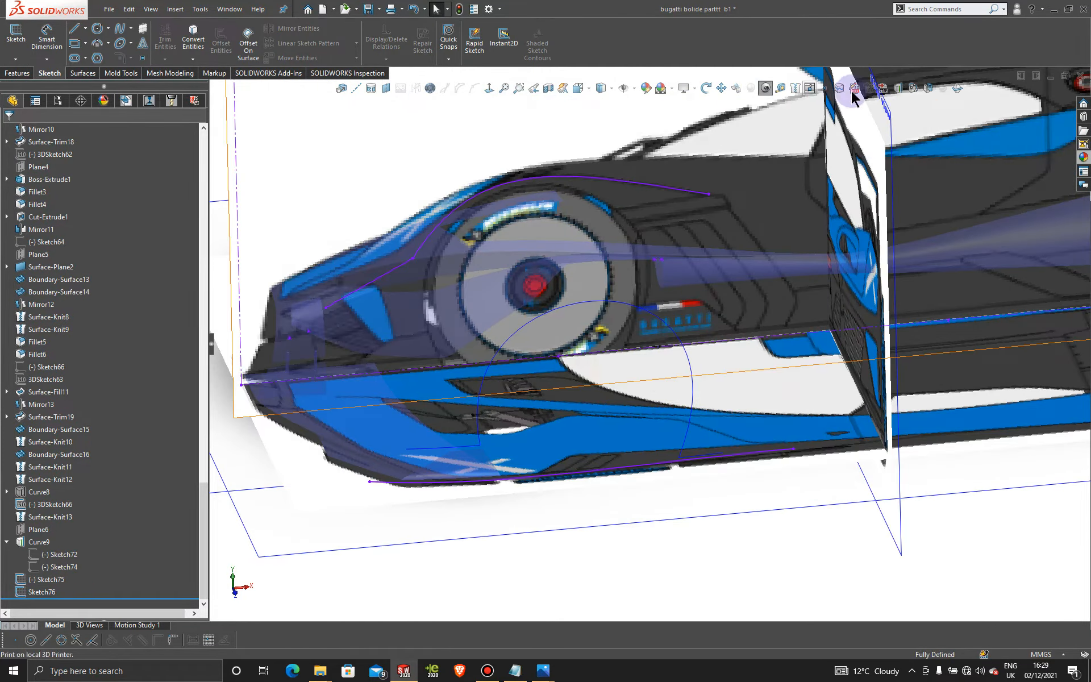
left_click(626, 181)
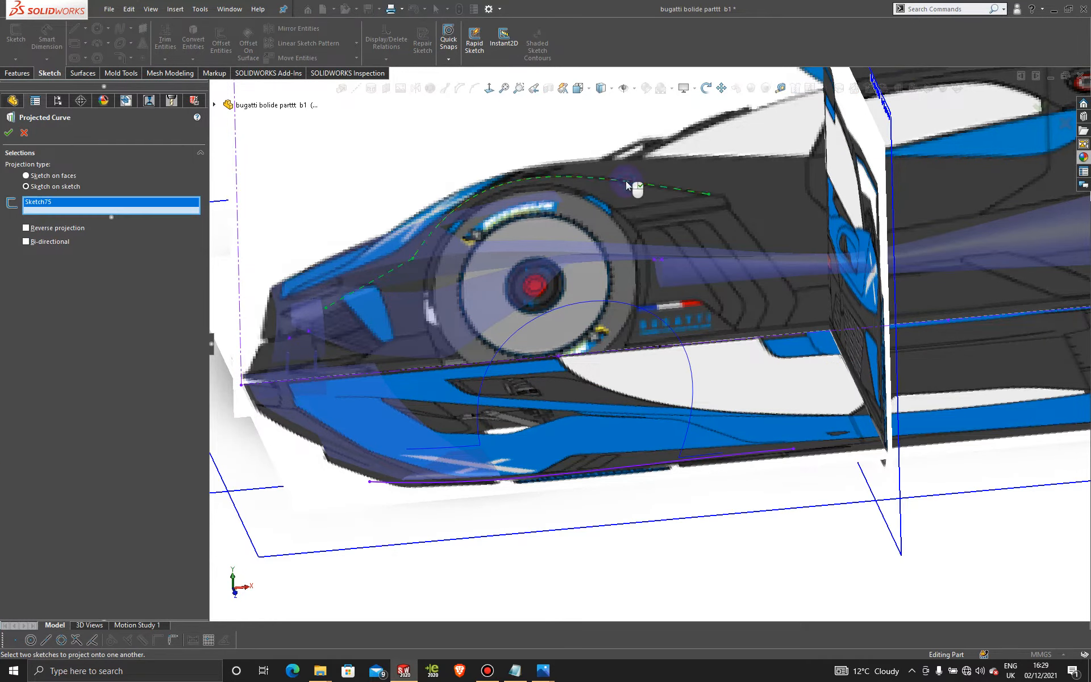
left_click(689, 458)
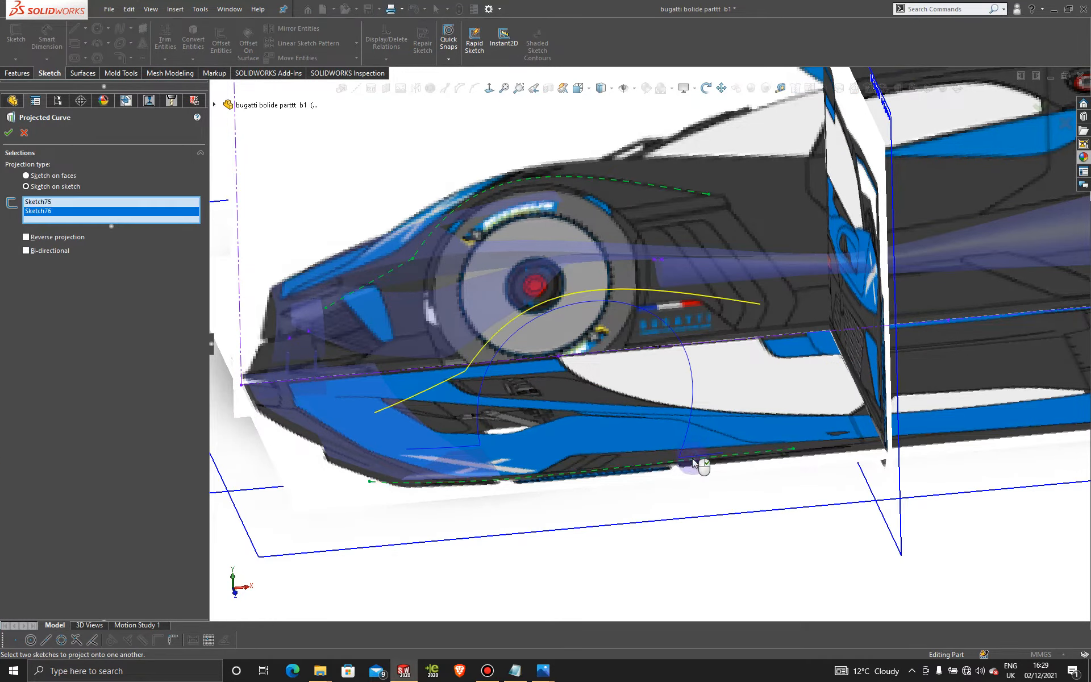
left_click(8, 133)
scroll(607, 451, "up", 5)
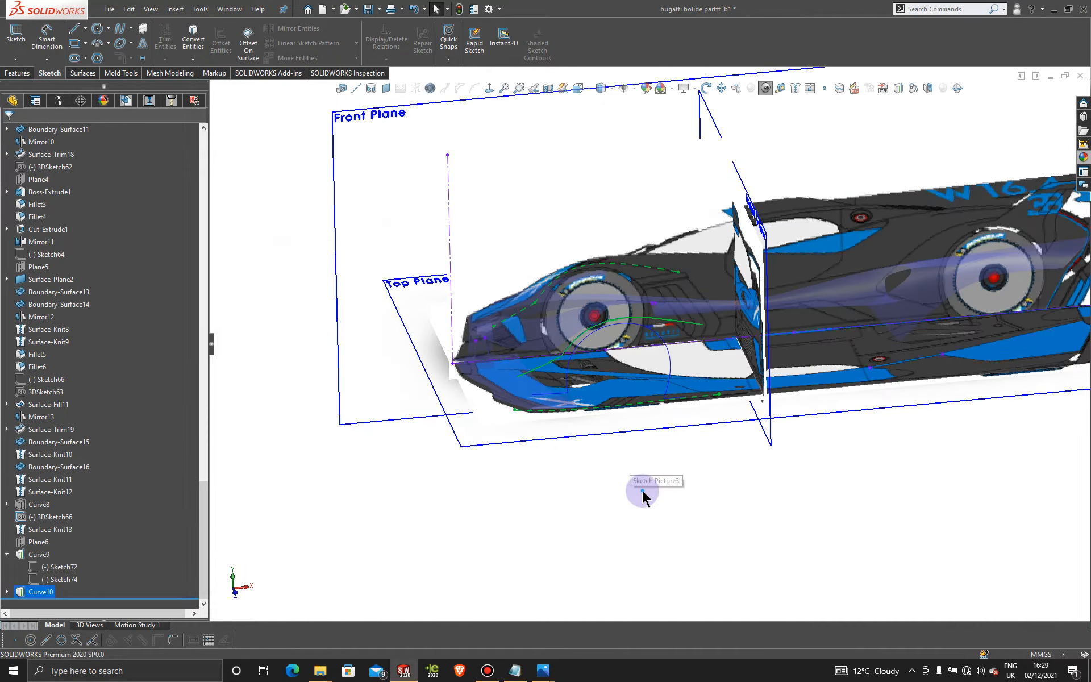
left_click(230, 498)
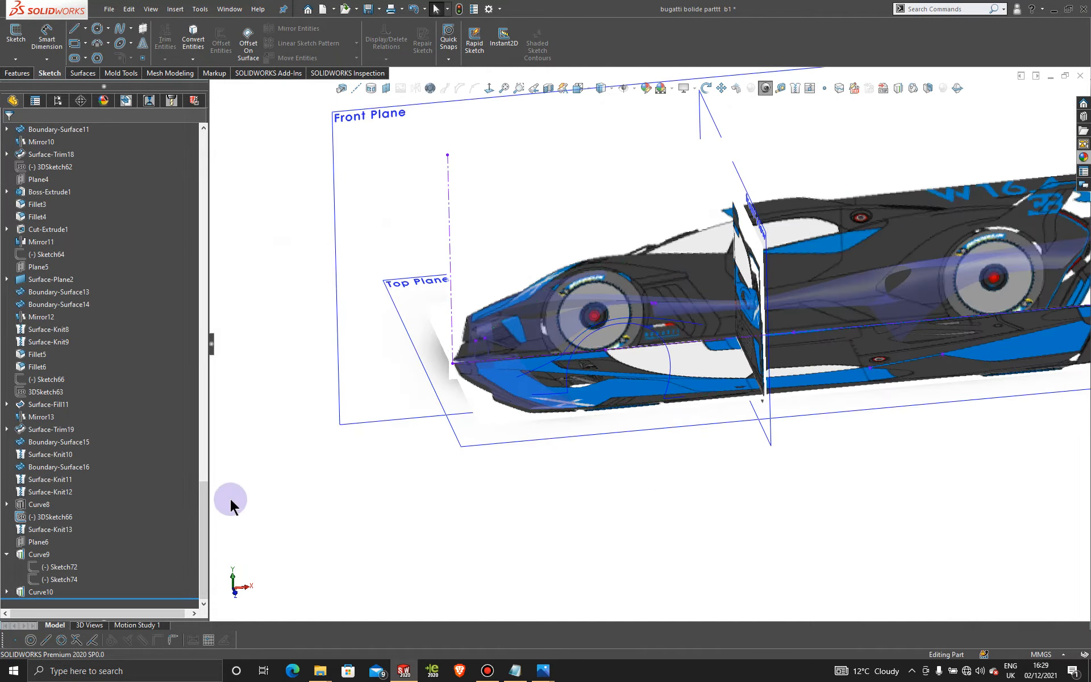
Step: Activate Display State-2 to hide the reference pictures and show the shaded surfaces
left_click(57, 102)
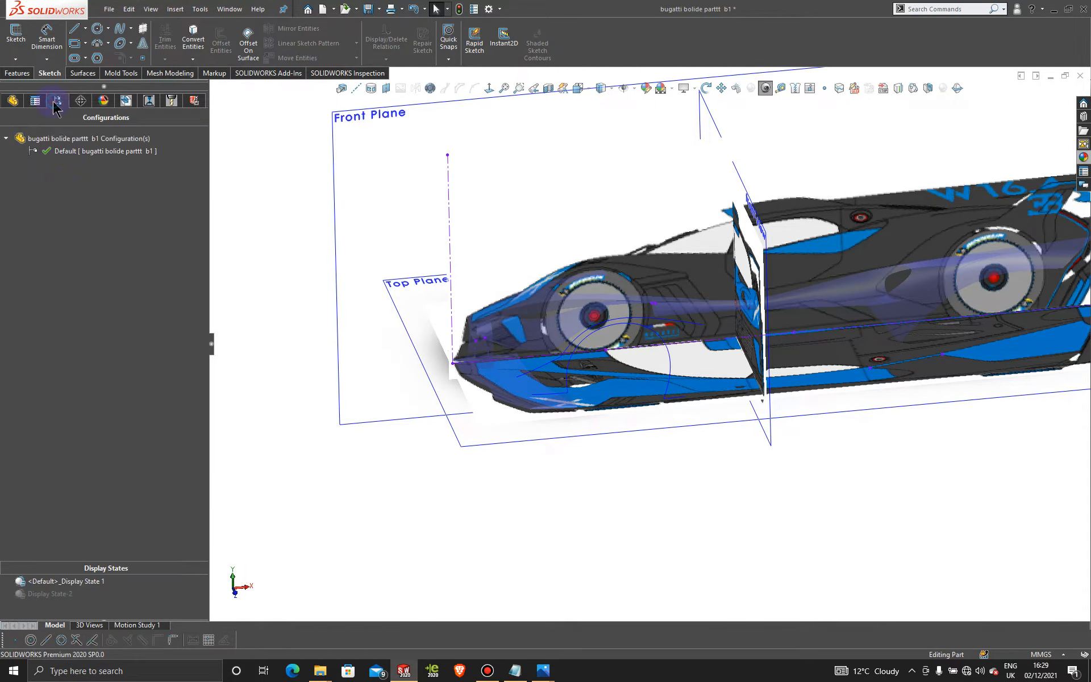
left_click(61, 594)
left_click(61, 594)
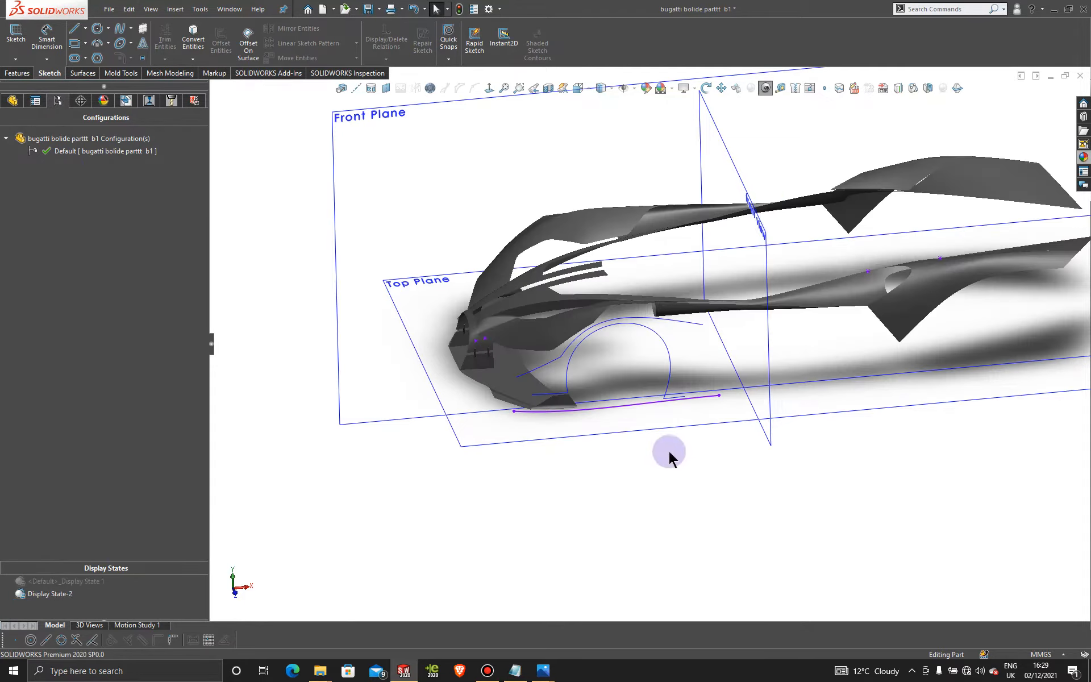
Step: Examine how the projected wheel arch curve lies relative to the nose and front fender surfaces
middle_click_drag(619, 428, 693, 414)
scroll(755, 397, "down", 2)
middle_click_drag(754, 396, 864, 373)
scroll(739, 328, "down", 3)
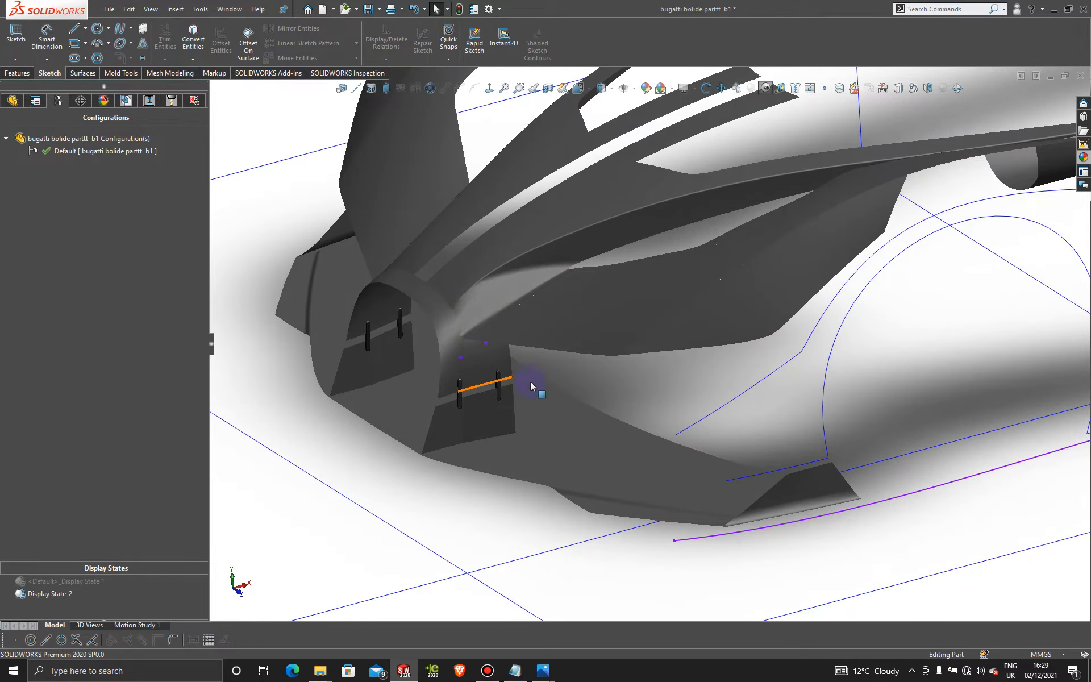
mouse_move(773, 376)
middle_mouse_down()
mouse_move(735, 404)
mouse_move(776, 420)
mouse_move(773, 365)
mouse_move(752, 348)
mouse_move(772, 369)
mouse_move(853, 347)
mouse_move(821, 322)
middle_mouse_up()
scroll(853, 346, "down", 2)
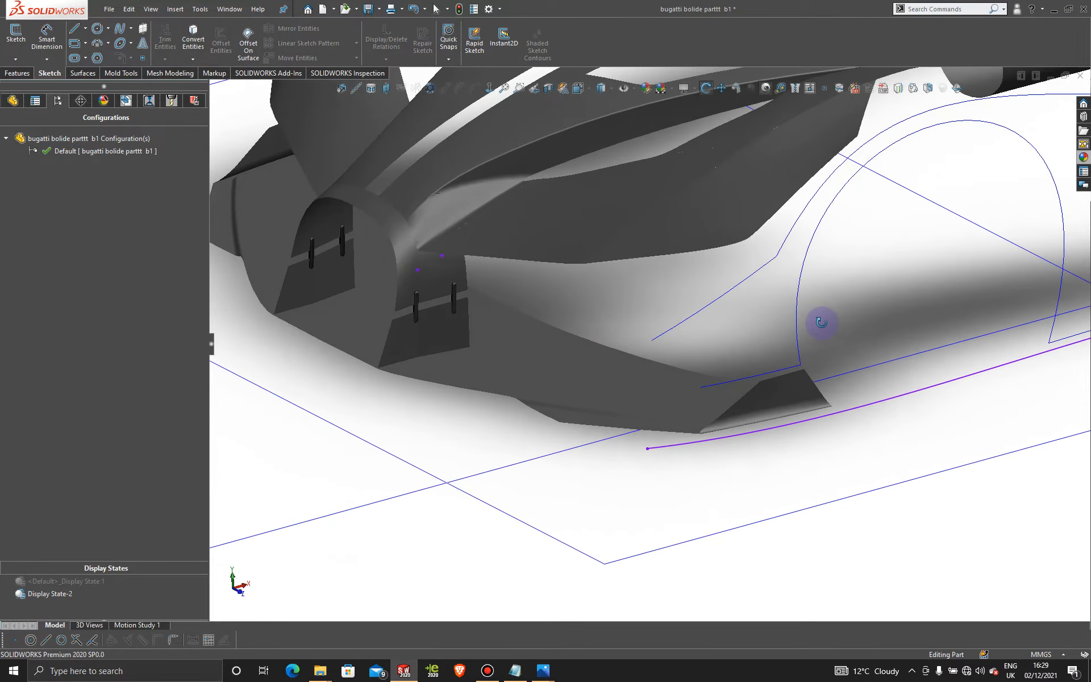
scroll(974, 285, "up", 2)
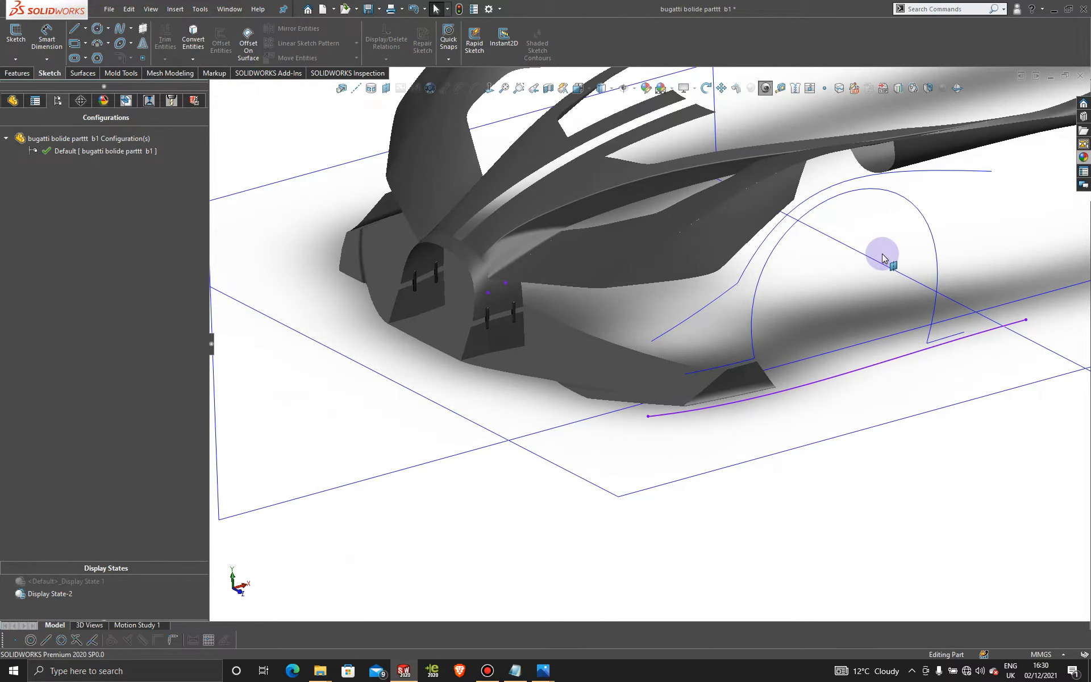
scroll(877, 267, "down", 3)
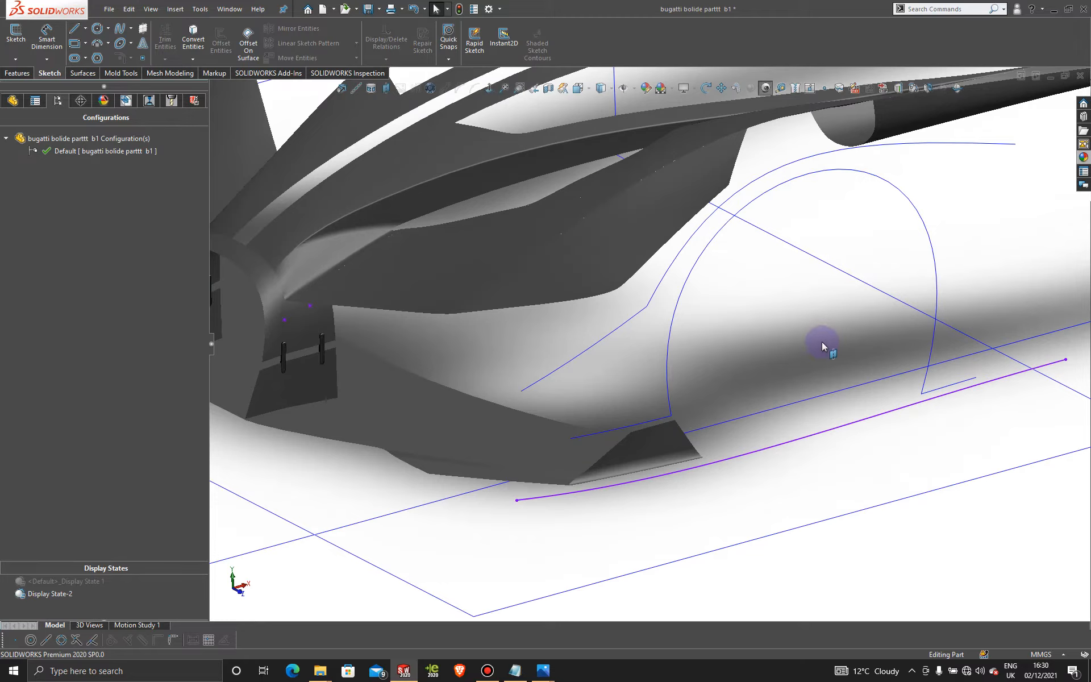
scroll(822, 345, "up", 2)
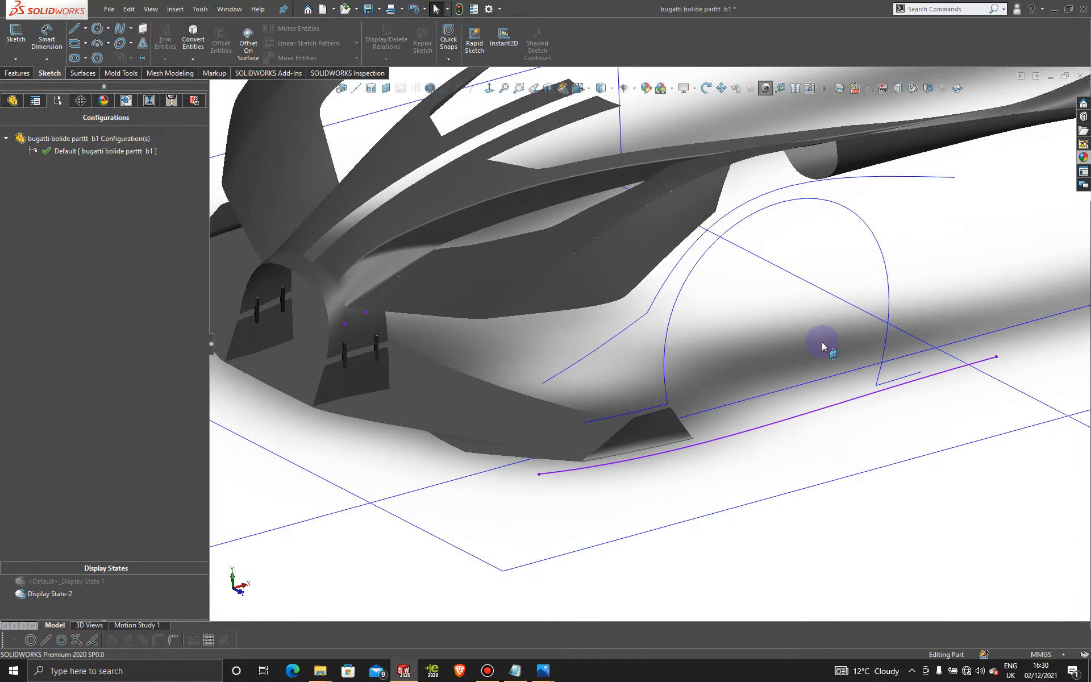
Step: Draw a two-point spline in a new 3D sketch from the nose opening's sketch point to the front of the projected wheel arch curve
left_click(529, 337)
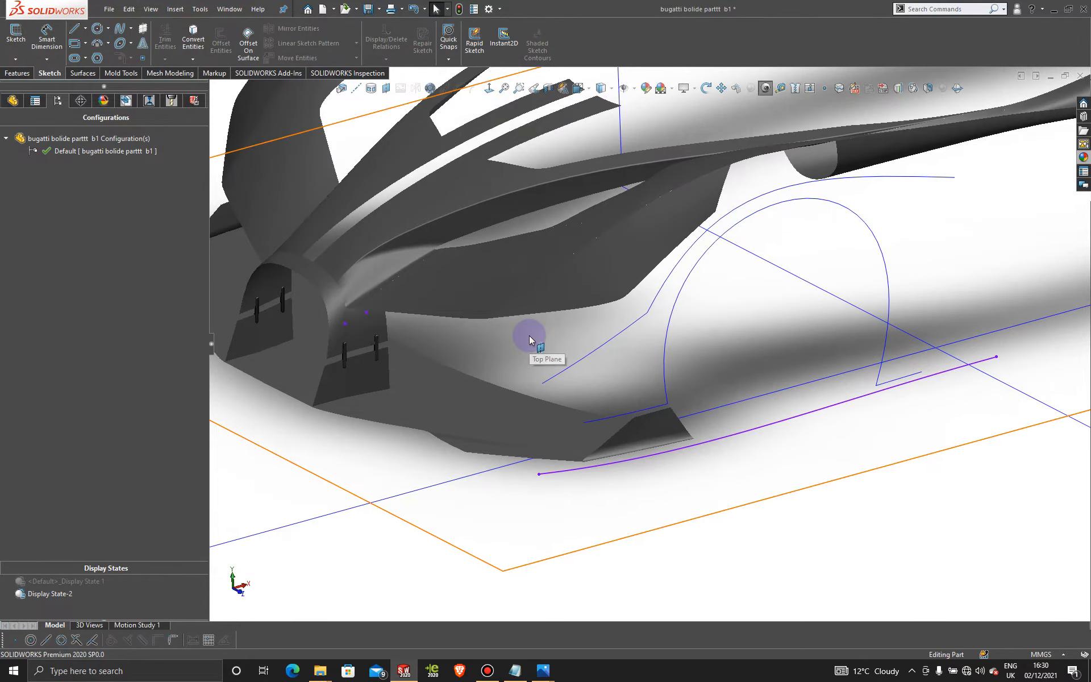
left_click(14, 59)
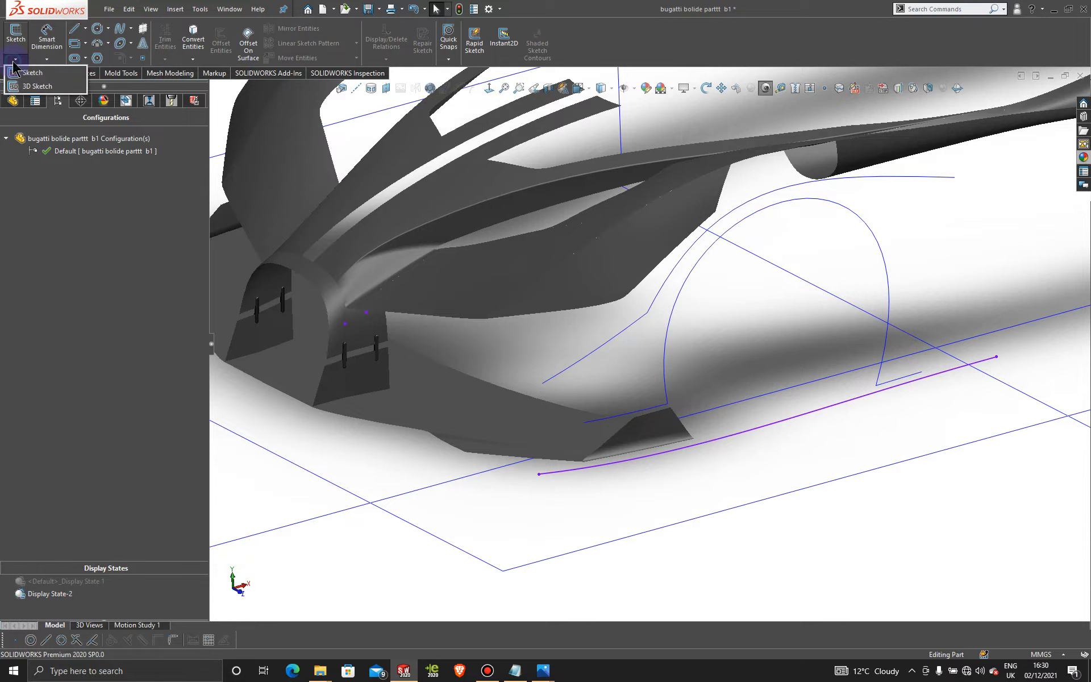
left_click(35, 86)
left_click(120, 31)
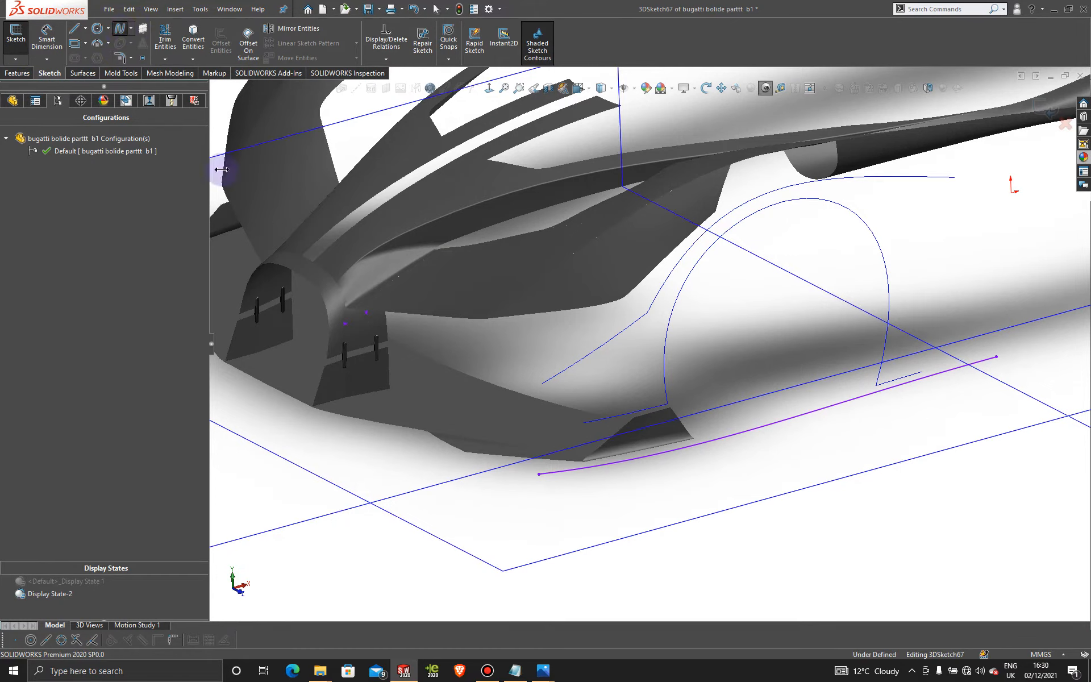
left_click(346, 324)
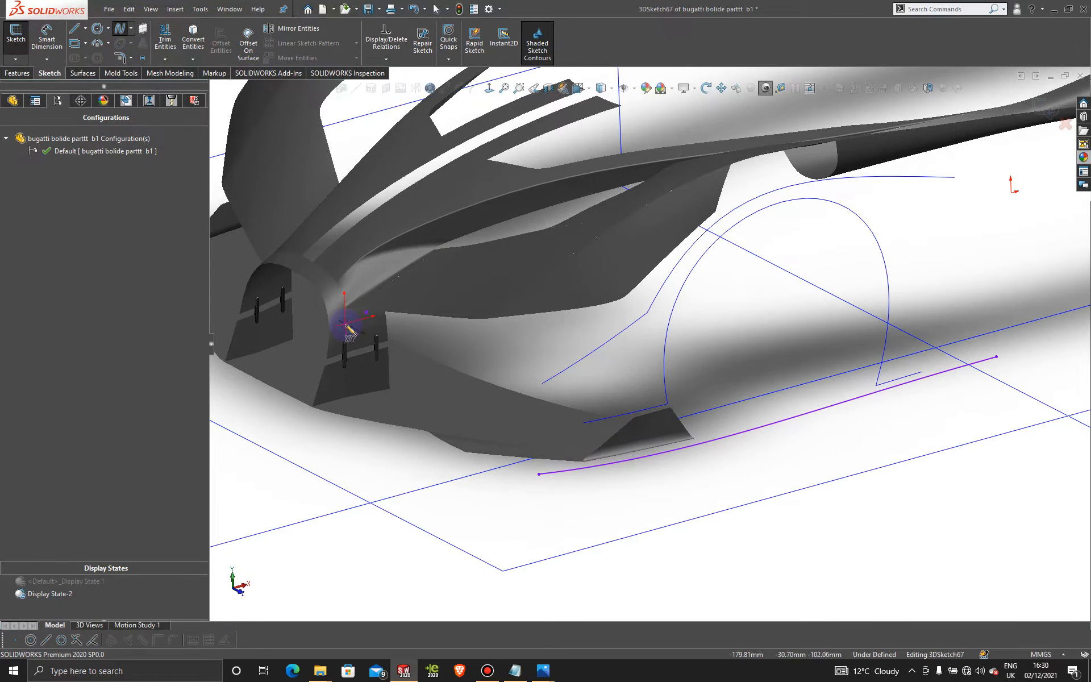
left_click(563, 372)
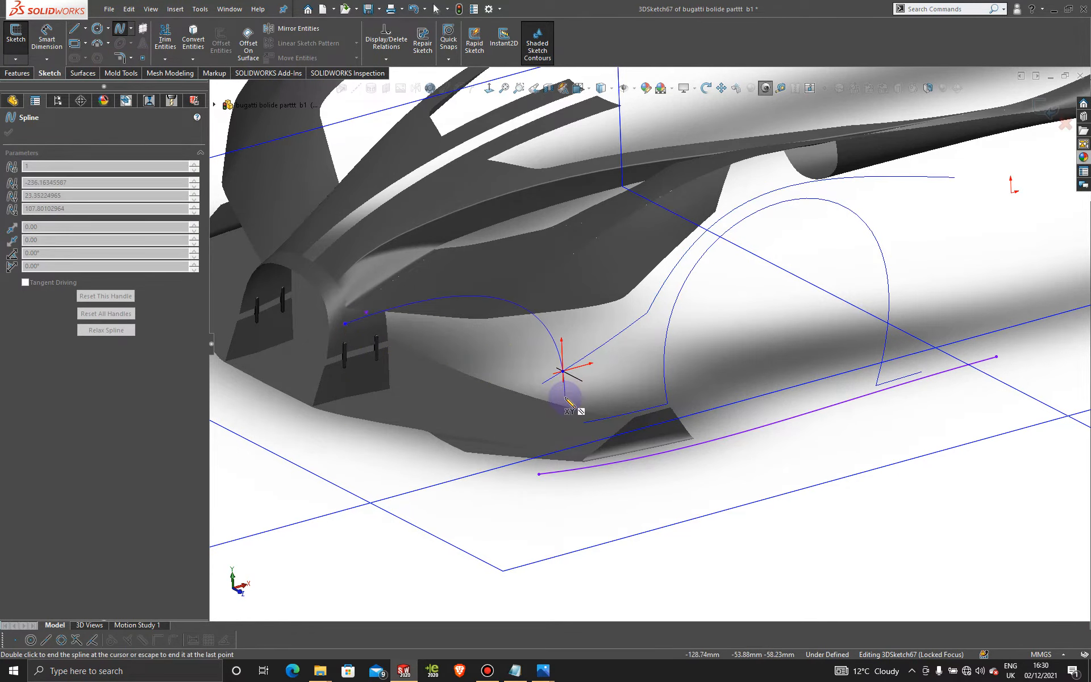
key("Escape")
Step: Activate Display State 1 and look straight down on the Top Plane at the new spline near the front corner
scroll(570, 374, "up", 3)
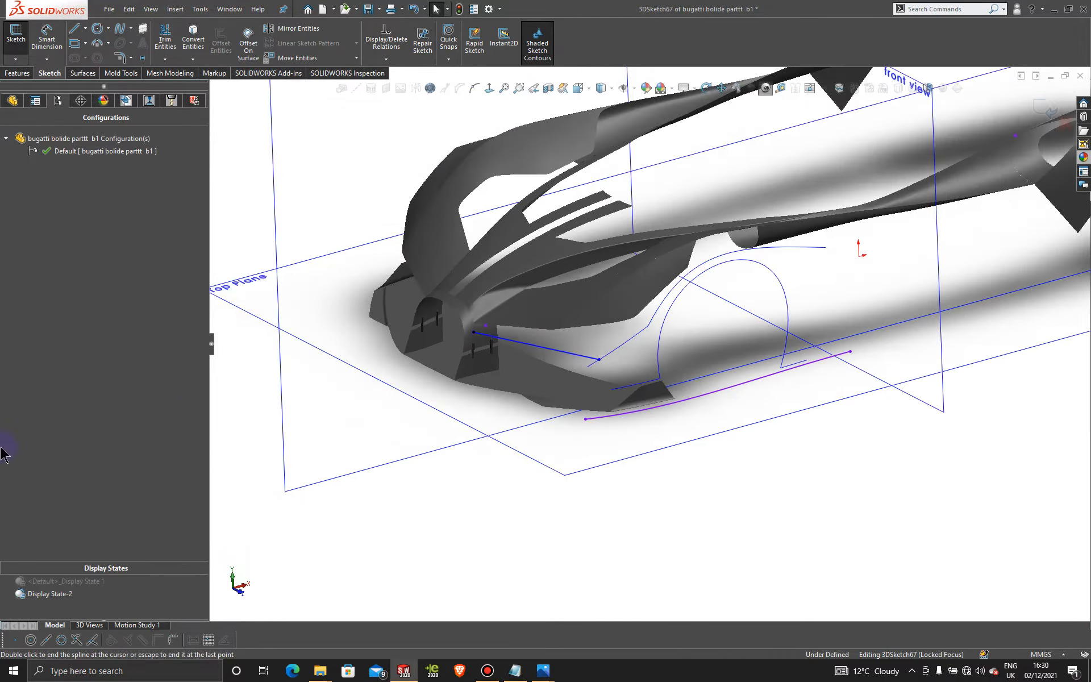
double_click(79, 580)
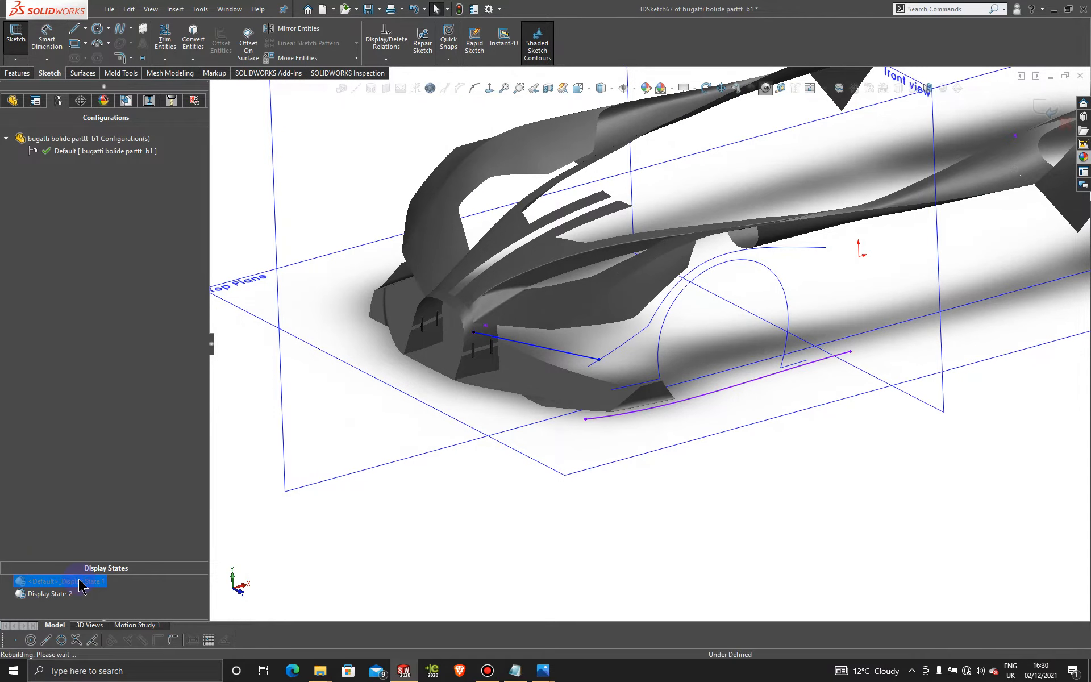
scroll(544, 449, "up", 2)
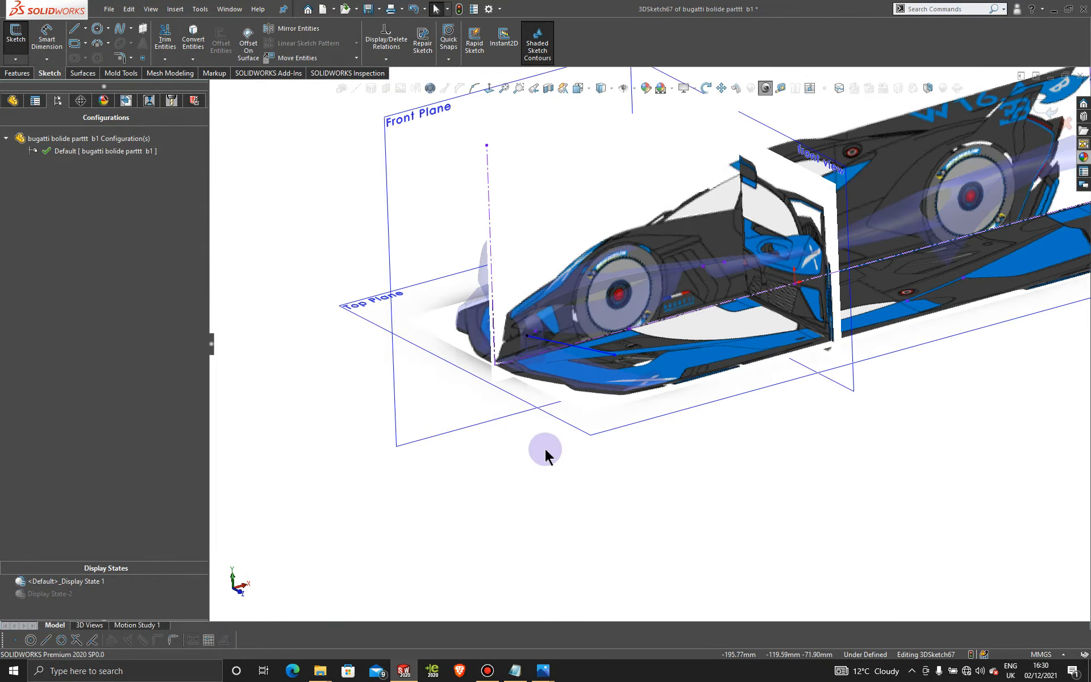
left_click(575, 430)
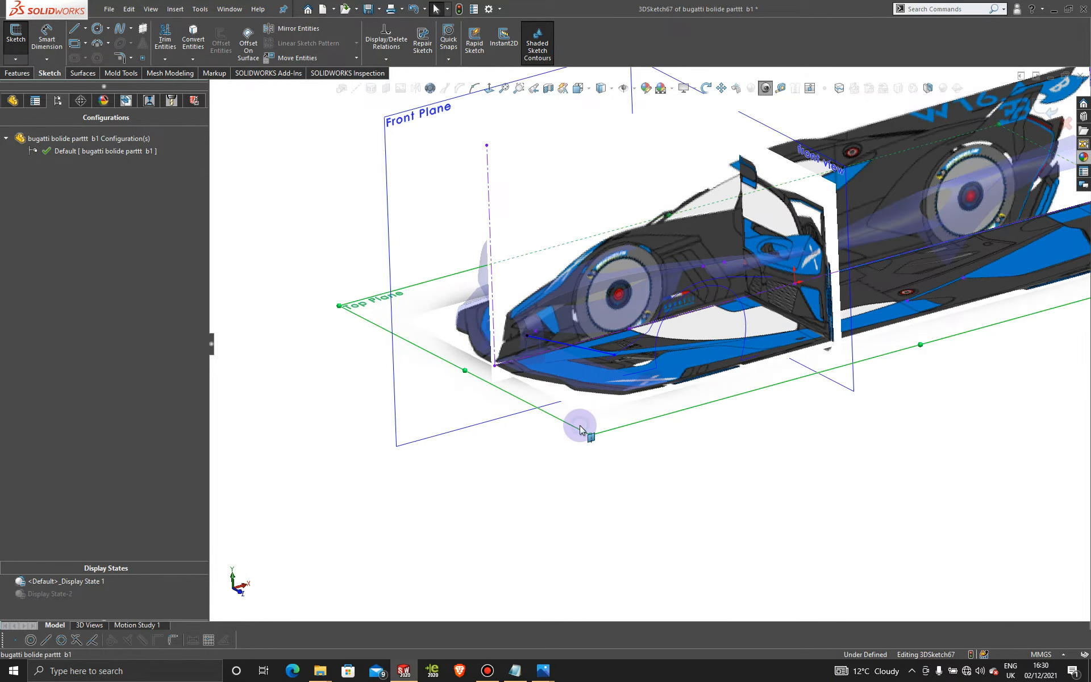
left_click(490, 90)
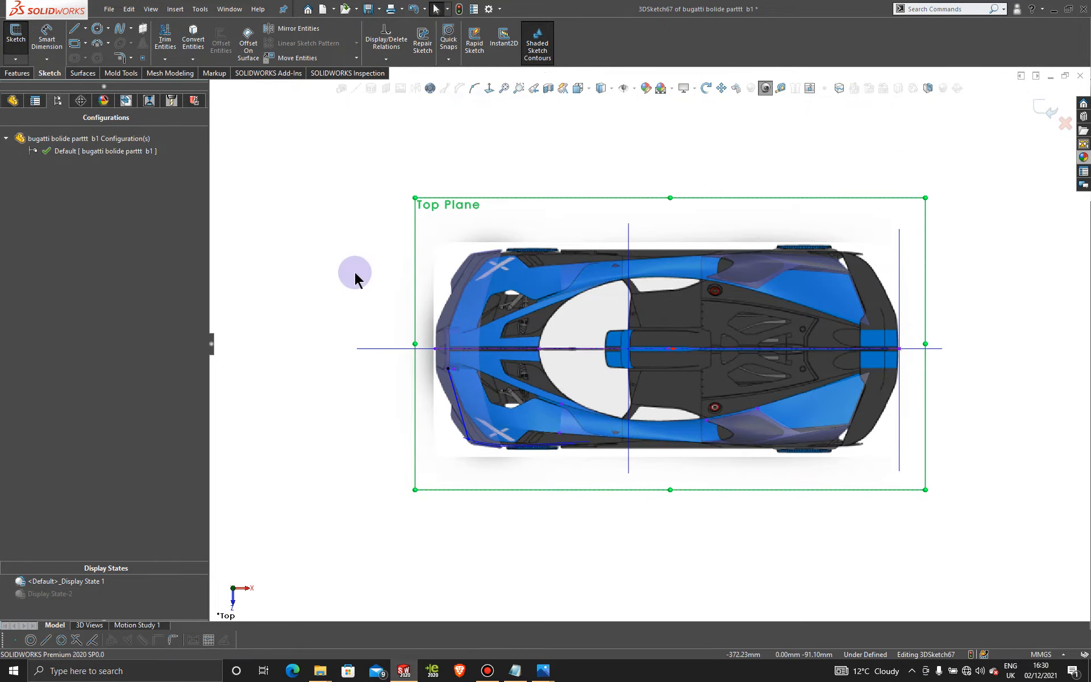
key("space")
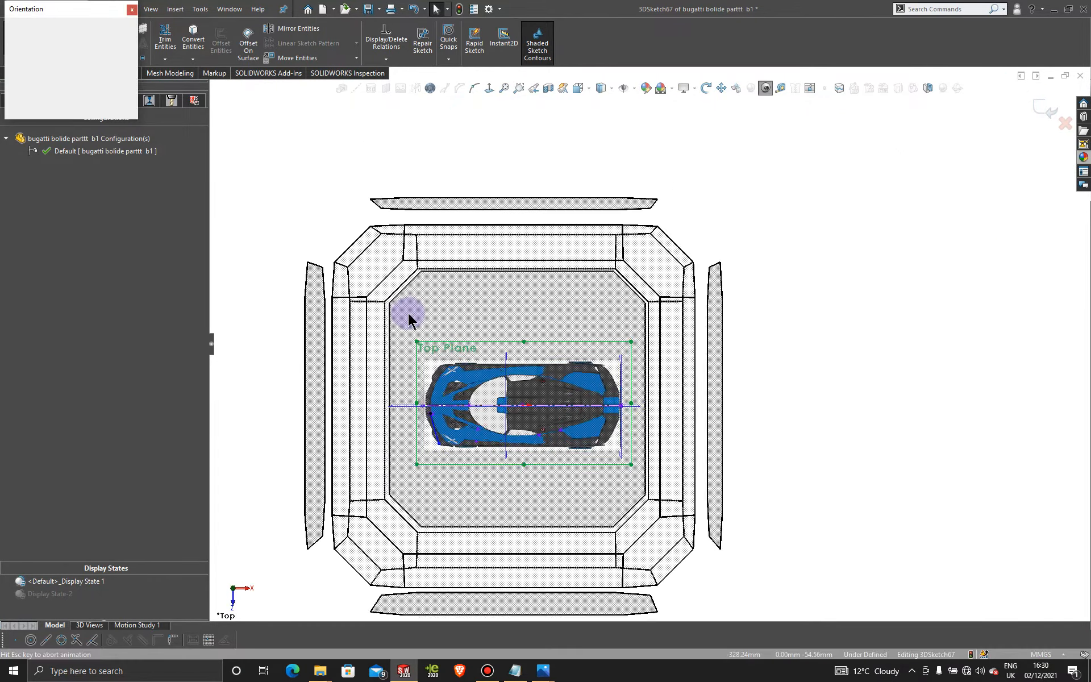
left_click(502, 332)
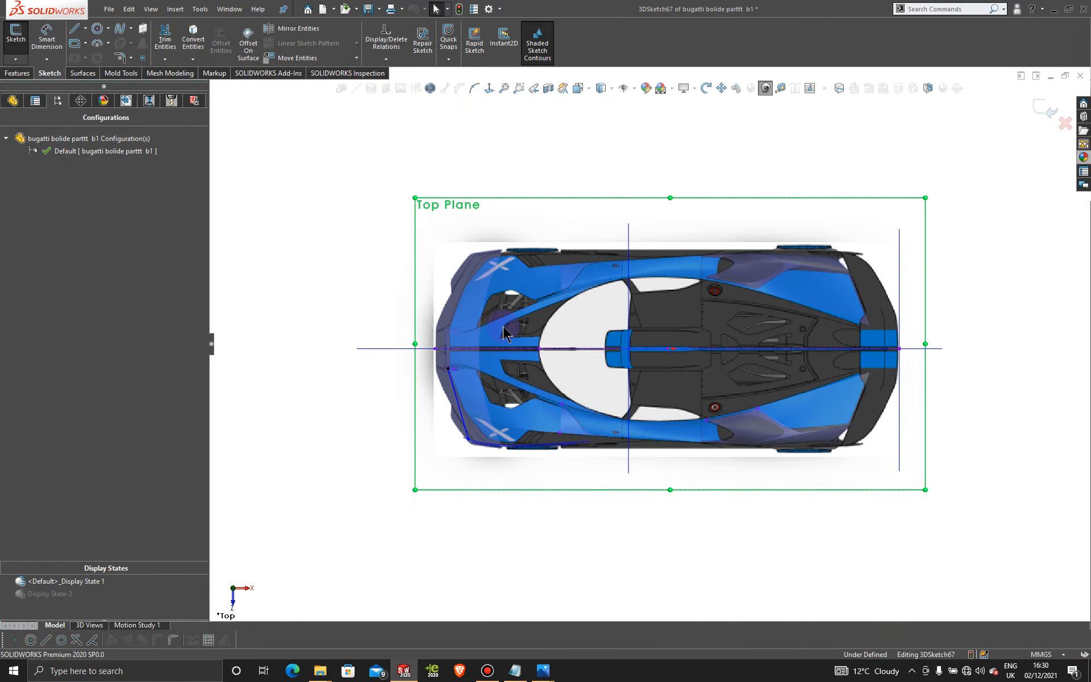
scroll(509, 387, "down", 5)
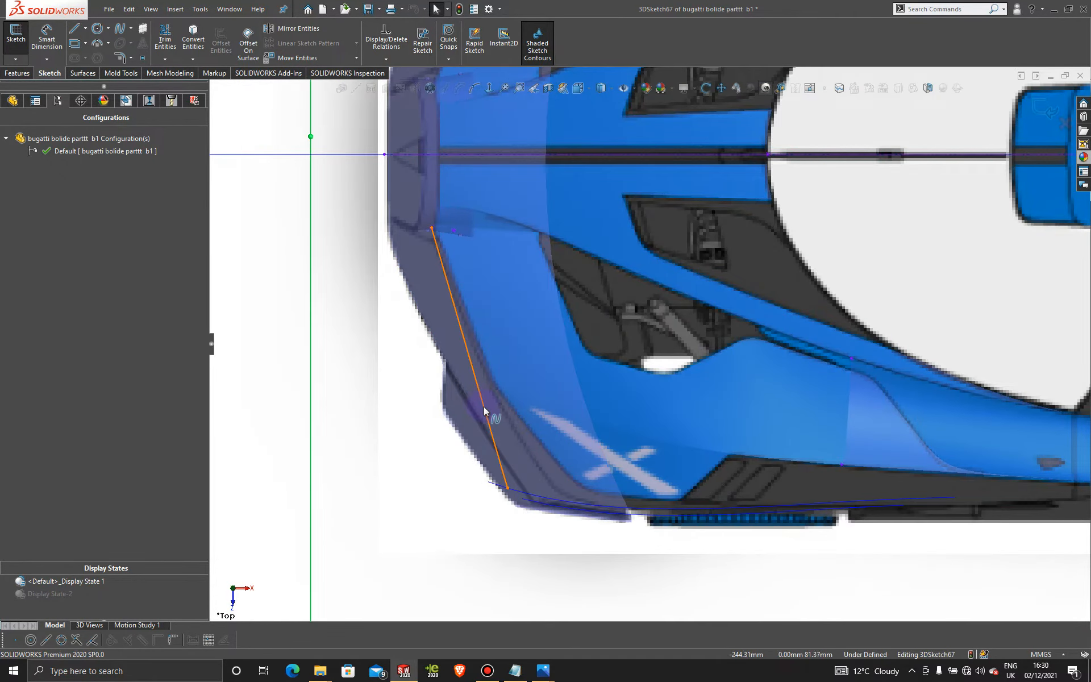
Step: Slide the spline's outer end along the projected wheel arch curve to about X -228.7, Y 36.0, Z 109.9 mm and bend its end handle slightly
left_click(484, 408)
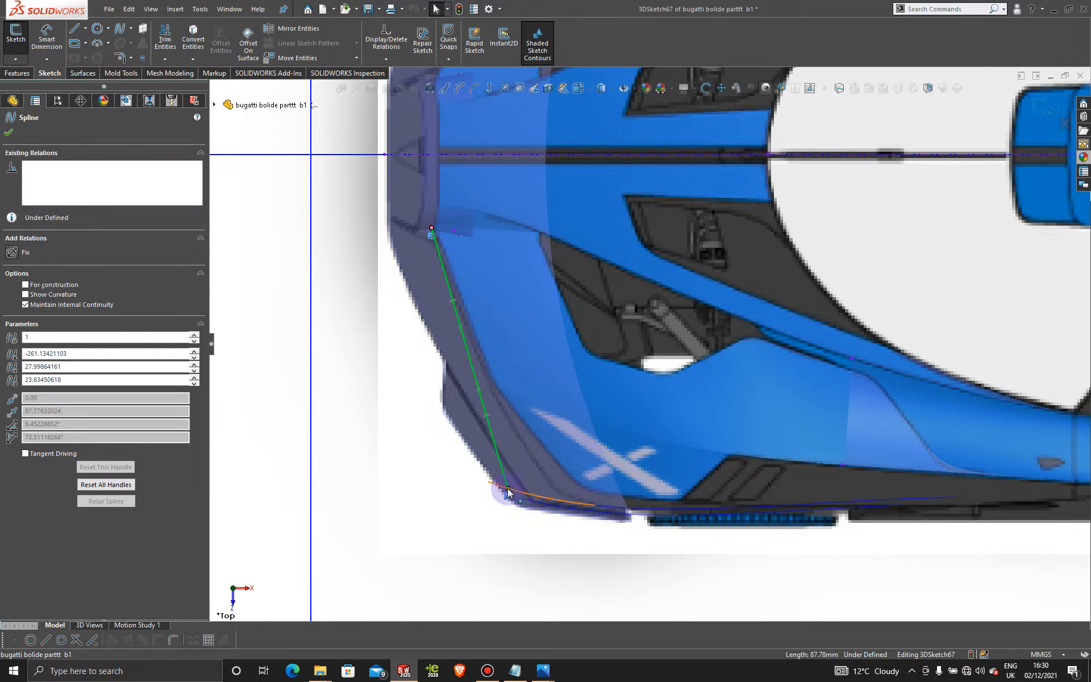
left_click_drag(508, 489, 526, 493)
left_click_drag(601, 515, 594, 510)
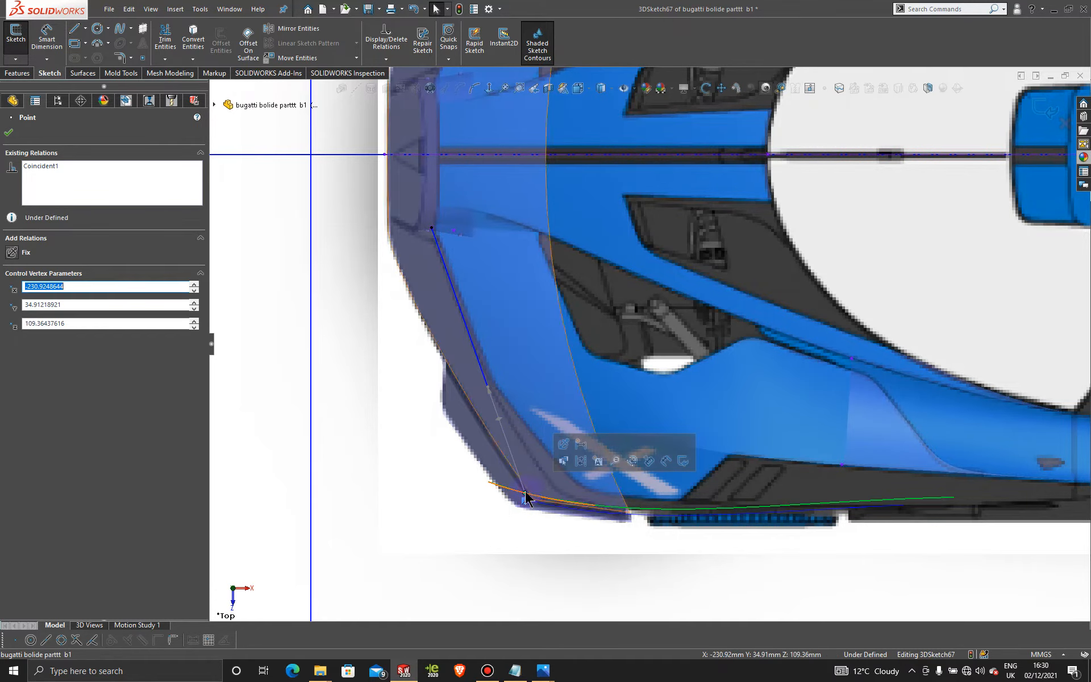
mouse_move(524, 493)
left_mouse_down()
mouse_move(542, 496)
mouse_move(508, 497)
mouse_move(533, 498)
left_mouse_up()
left_click_drag(492, 390, 484, 391)
Step: Against the car's front-end reference picture, slide the spline's outer end up the wheel arch curve to about X -224.8, Y 38.0, Z 110.8 mm
scroll(515, 459, "up", 4)
middle_click_drag(529, 436, 612, 237)
key("space")
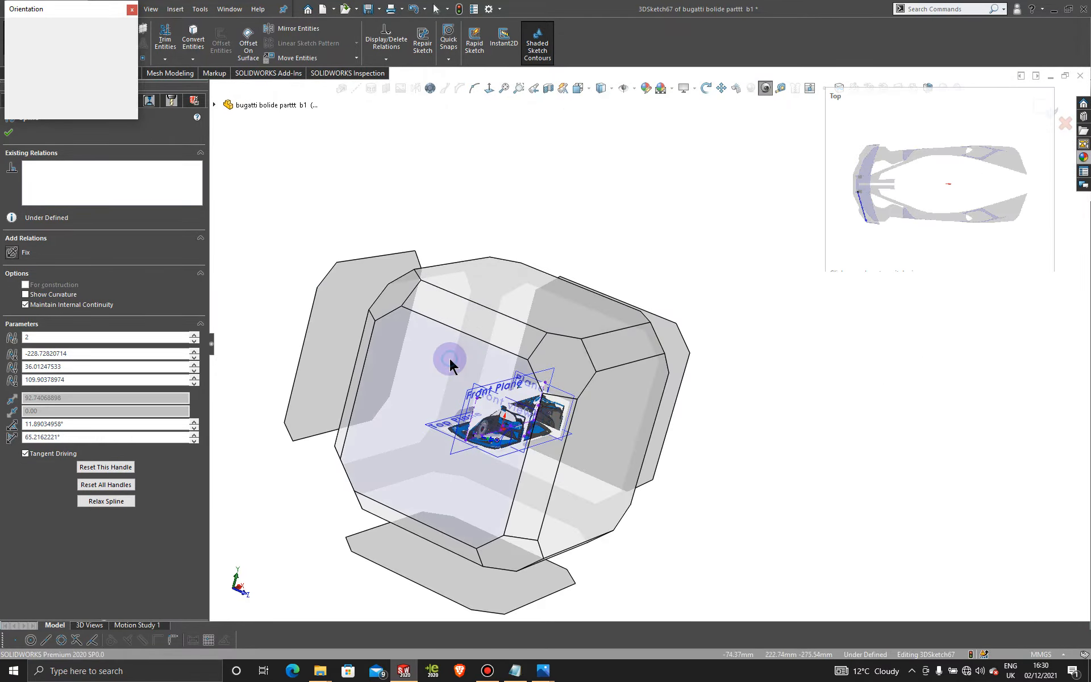
left_click(449, 359)
scroll(767, 445, "down", 5)
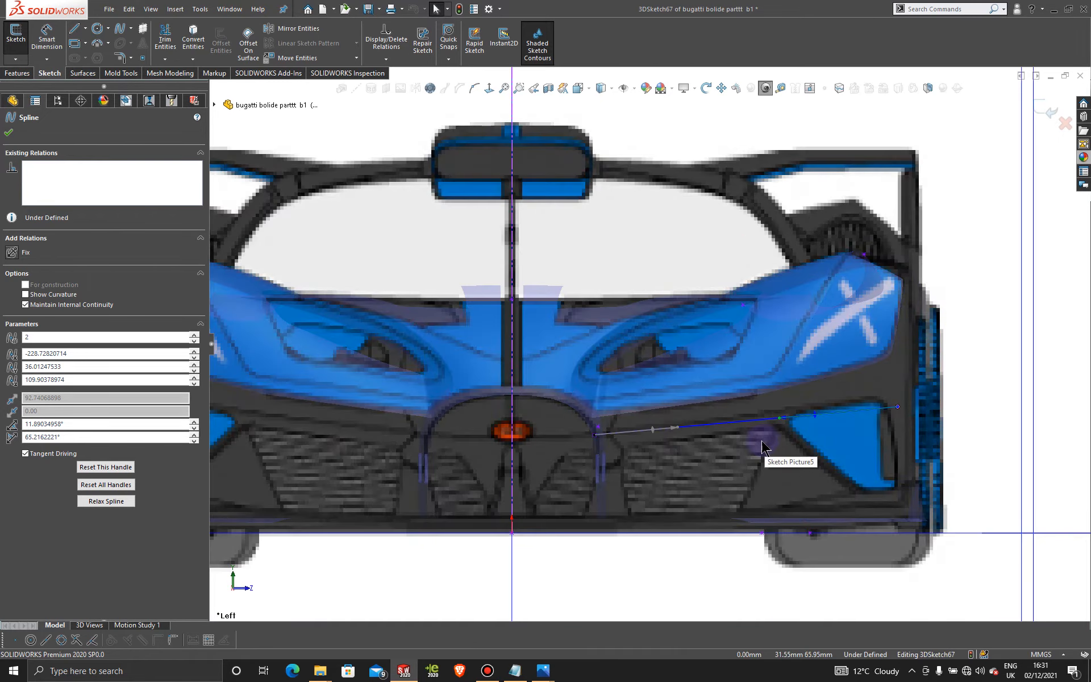
scroll(738, 444, "down", 1)
scroll(921, 428, "down", 1)
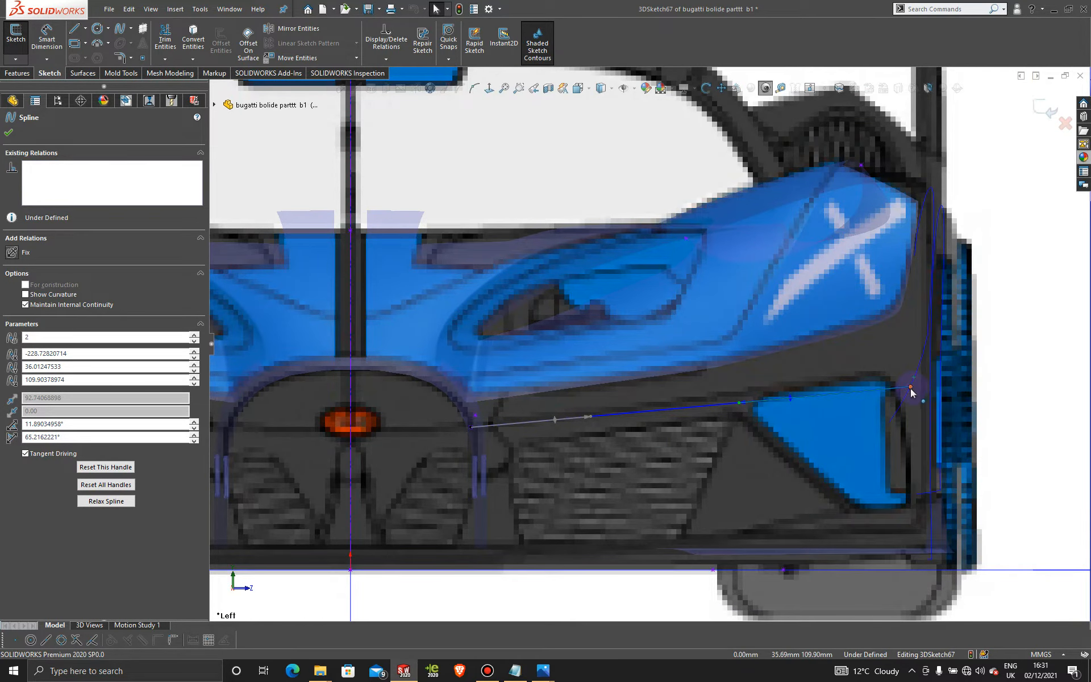
left_click_drag(910, 388, 923, 325)
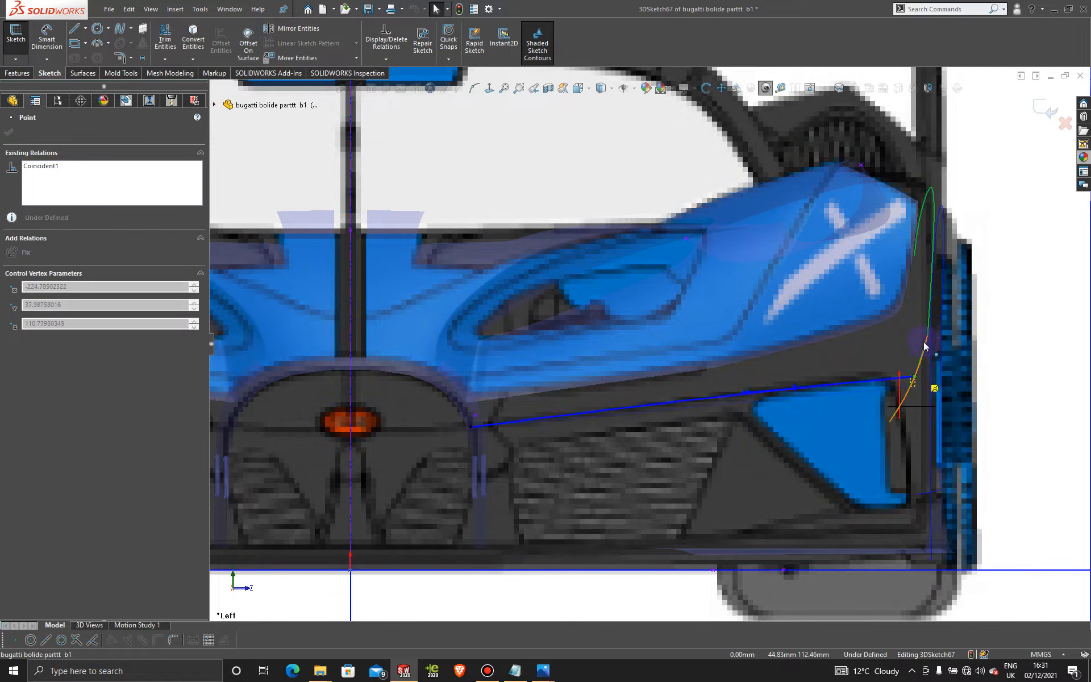
left_click_drag(923, 342, 927, 338)
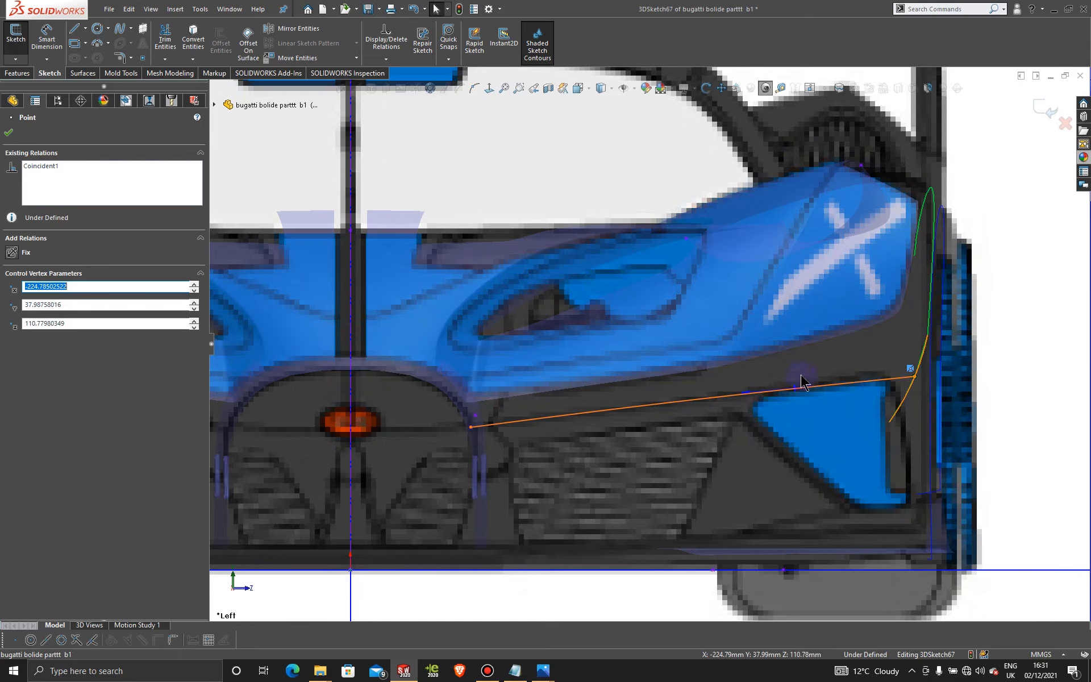
Step: Adjust the spline's end handle above the blue intake and move the outer end to about X -223.5, Y 38.7, Z 111.1 mm
left_click(744, 398)
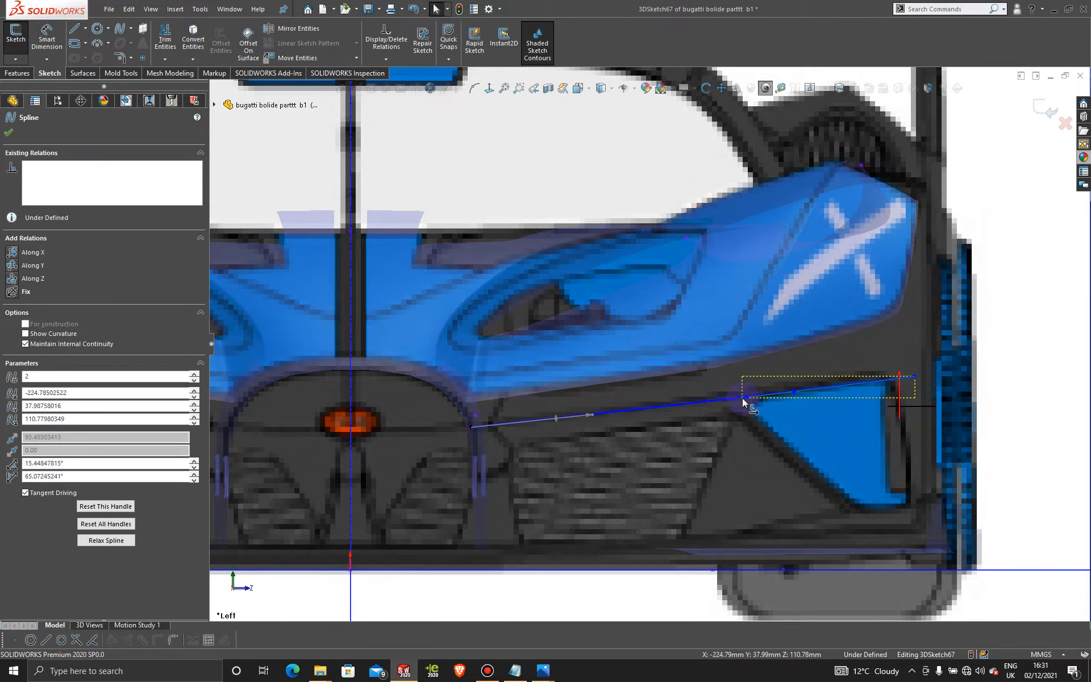
left_click_drag(743, 398, 742, 397)
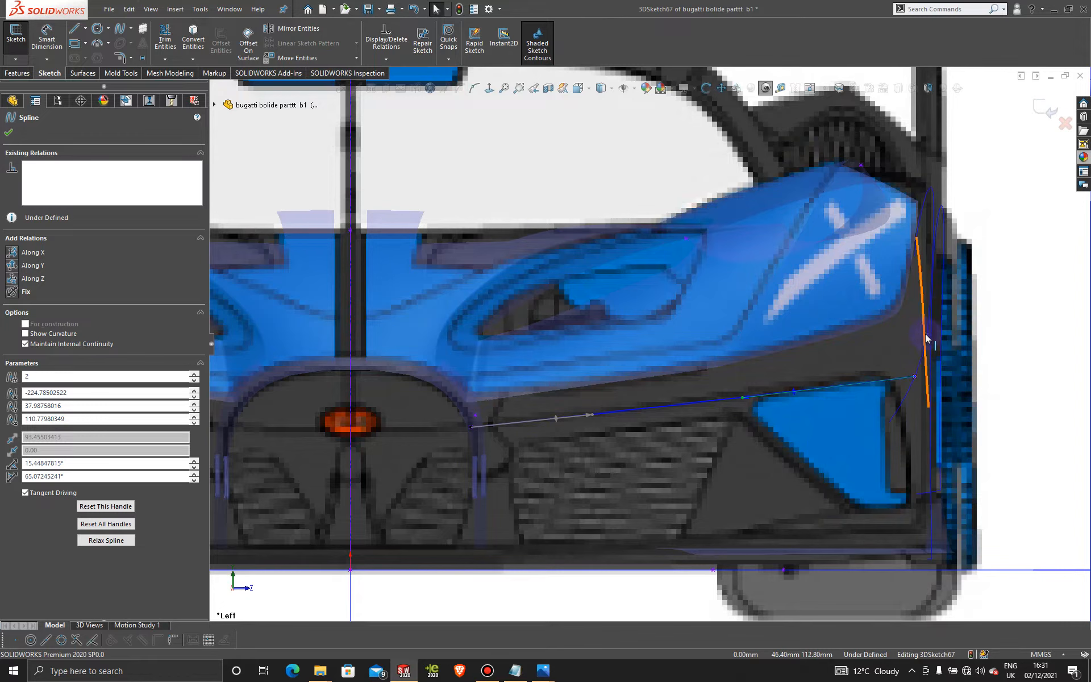
left_click(914, 375)
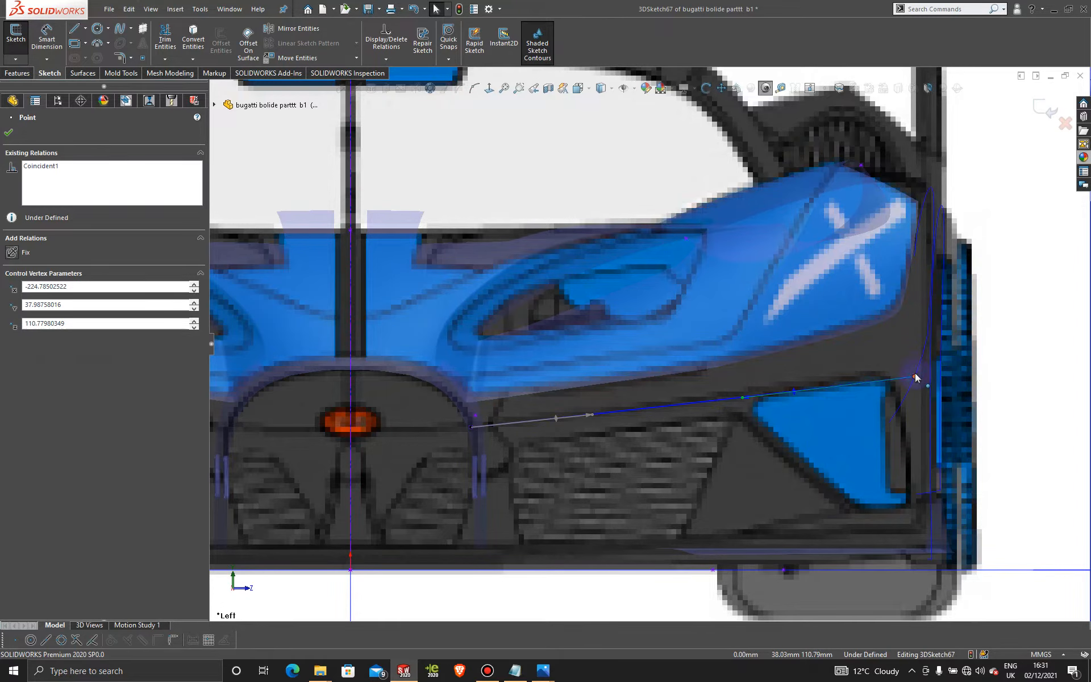
left_click_drag(915, 367, 917, 369)
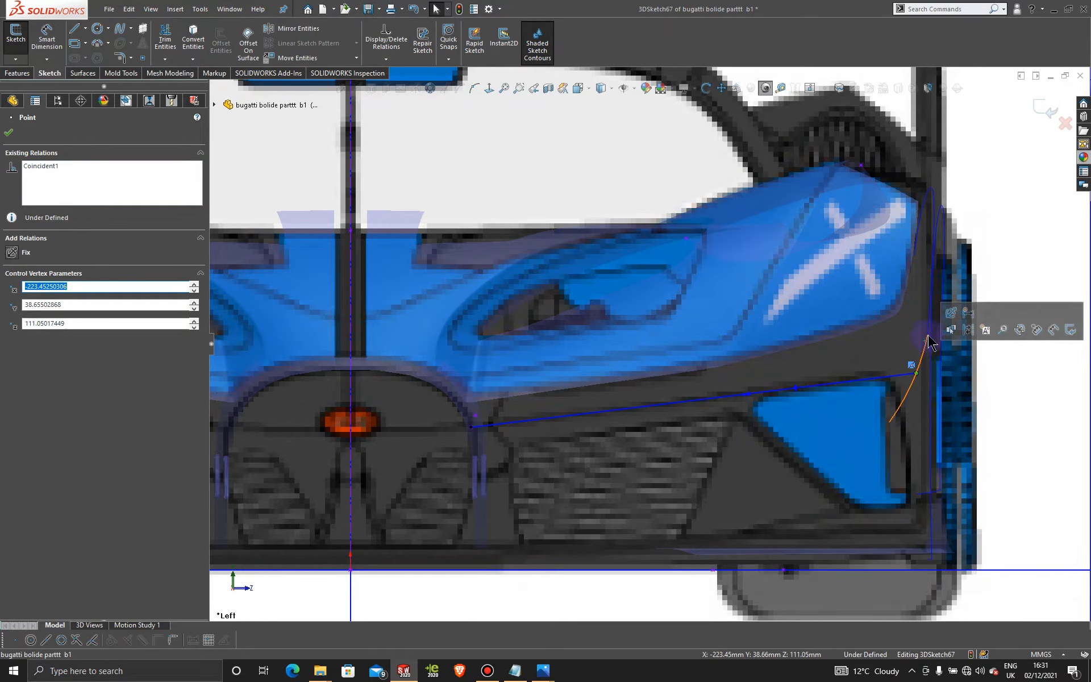
left_click(740, 394)
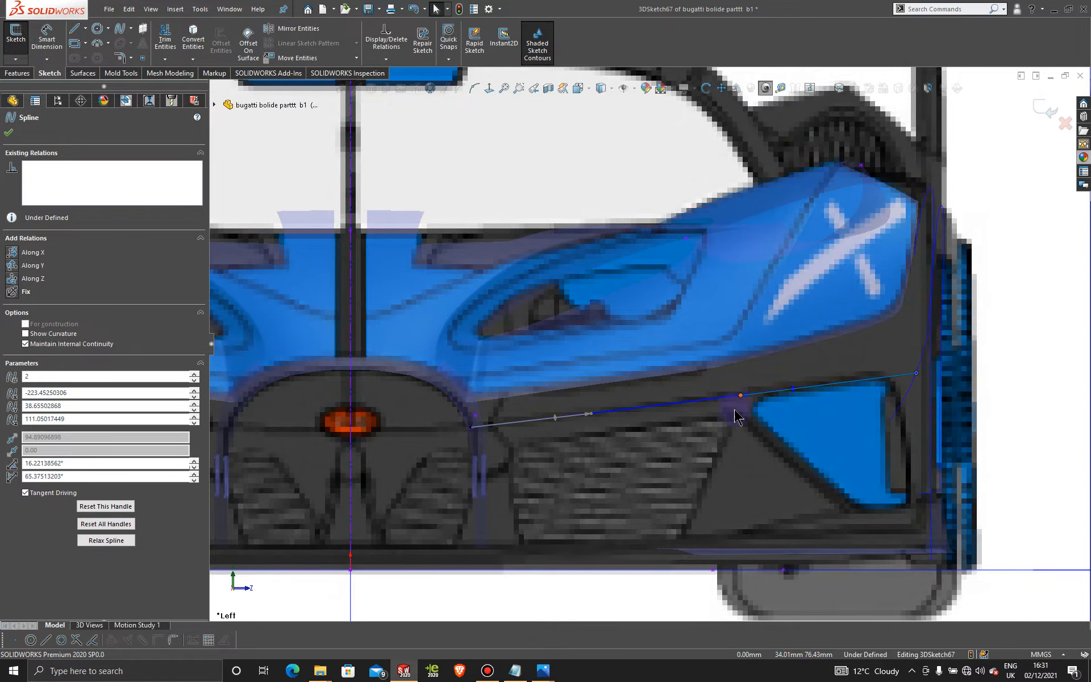
Step: Check the spline against the side picture, bend its outer handle to follow the bumper line in the top picture, and close the 3D sketch
scroll(732, 420, "up", 3)
middle_click_drag(730, 418, 532, 370)
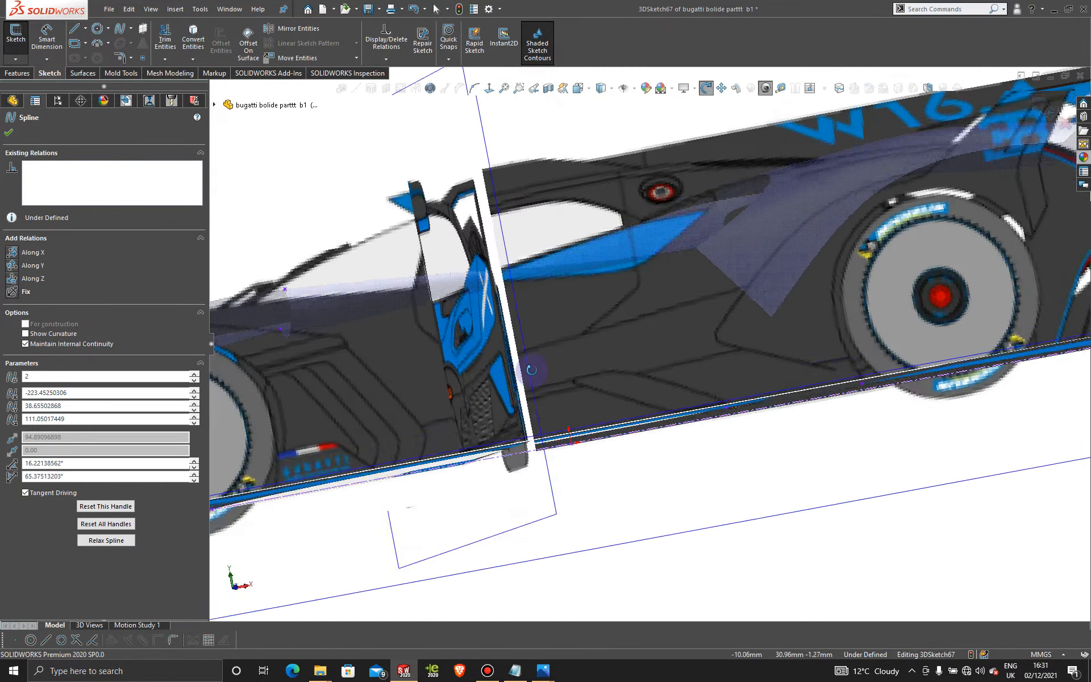
key("space")
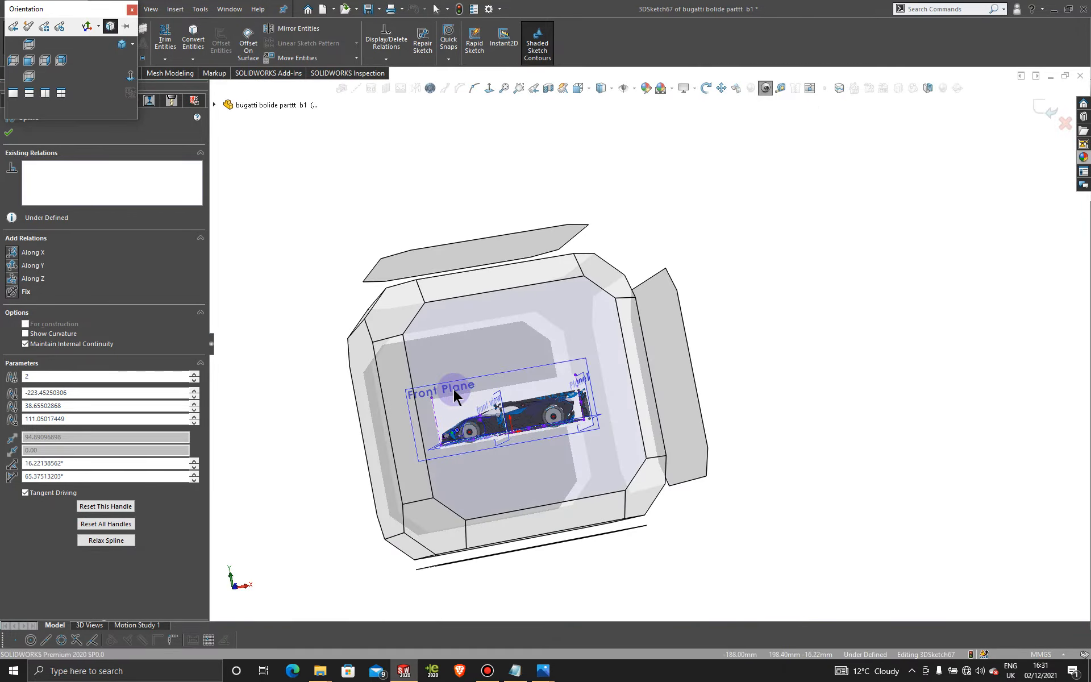
left_click(453, 390)
scroll(499, 390, "down", 10)
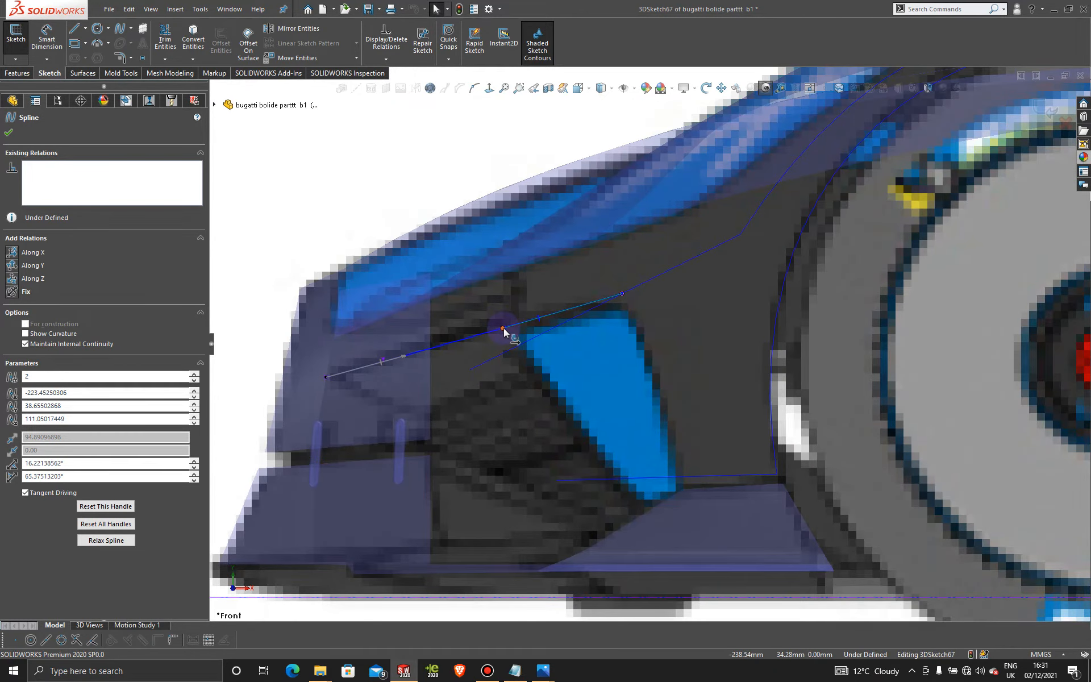
scroll(502, 352, "up", 10)
middle_click_drag(500, 369, 692, 391)
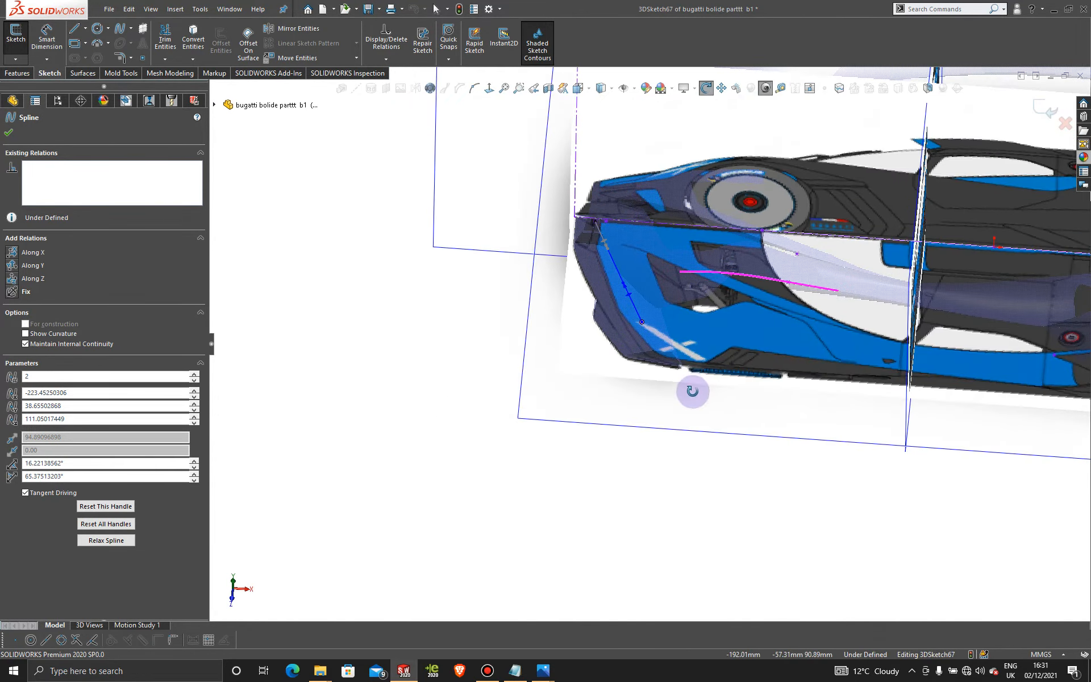
key("space")
left_click(477, 349)
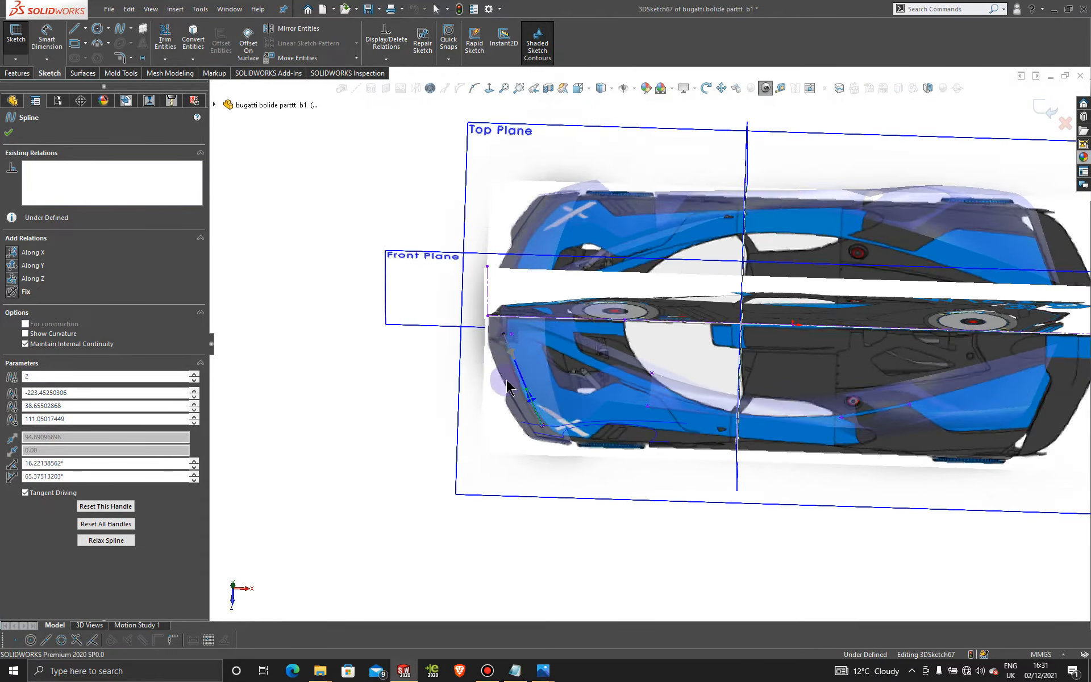
scroll(510, 411, "down", 8)
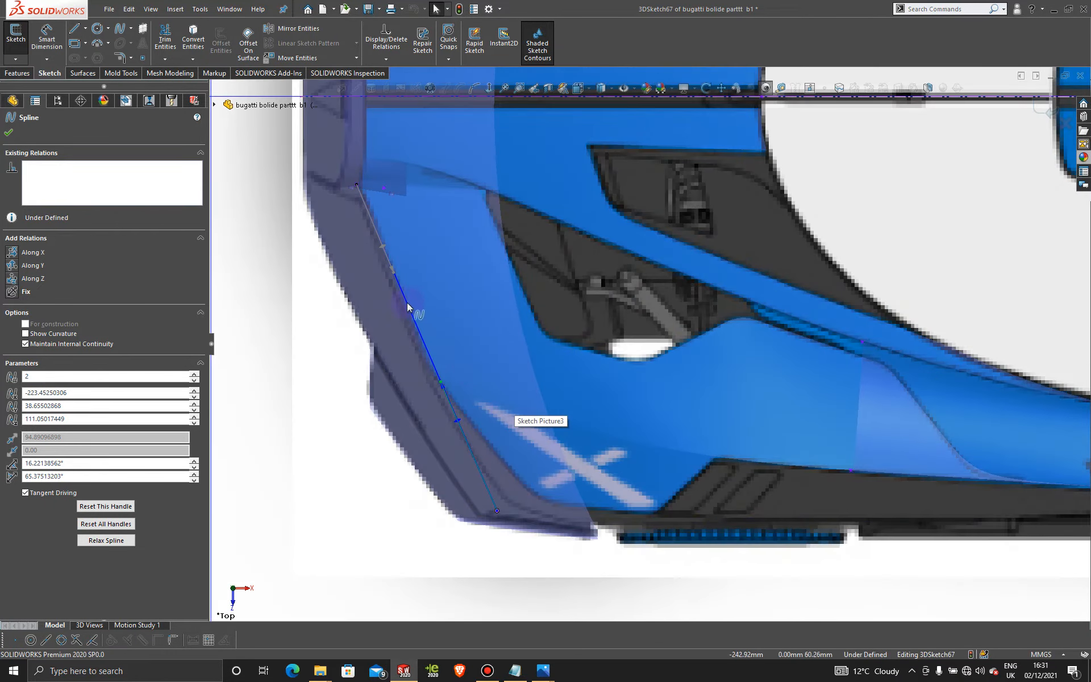
left_click_drag(441, 381, 434, 384)
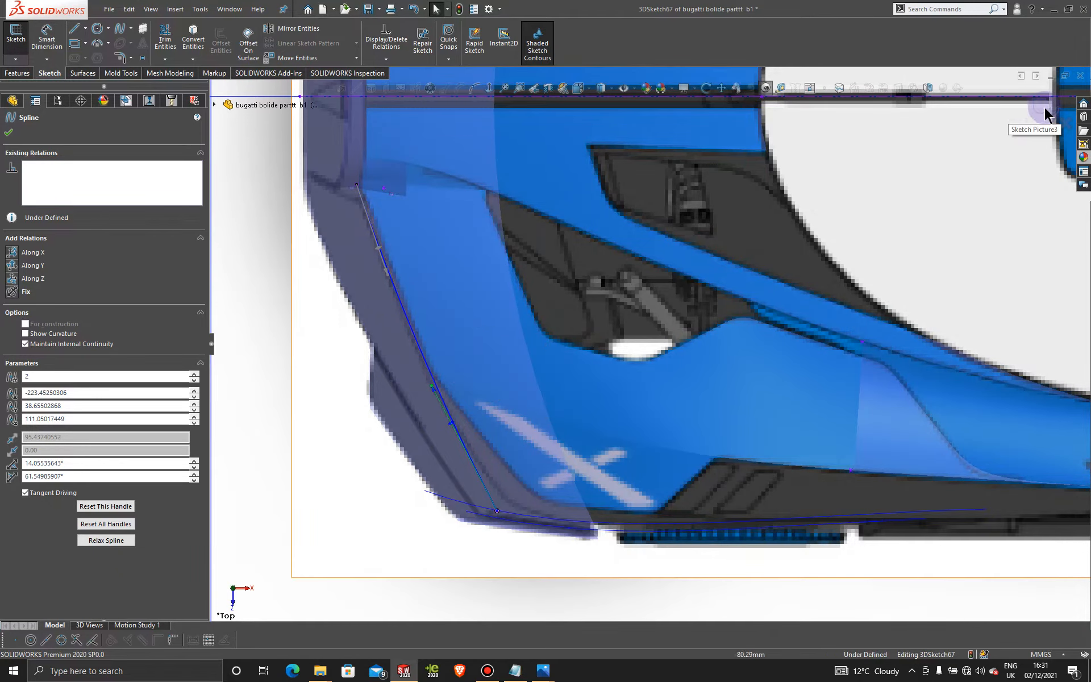
left_click(1044, 108)
scroll(649, 341, "up", 8)
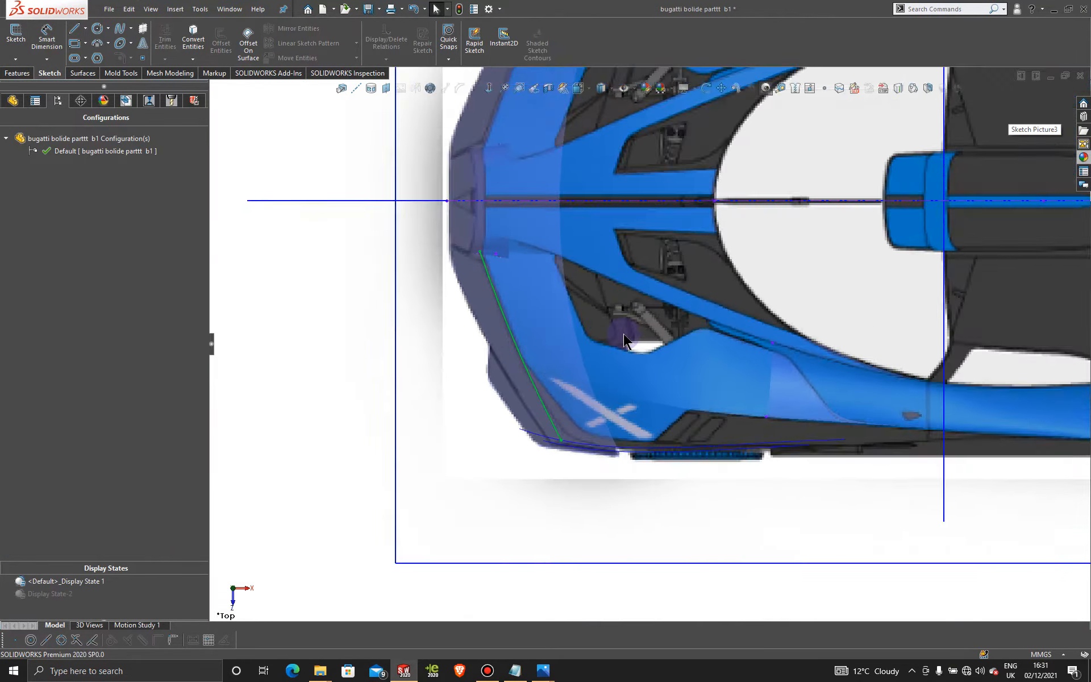
Step: Activate Display State-2 to show the shaded surfaces around the front corner without the reference pictures
middle_click_drag(658, 414, 689, 340)
scroll(689, 339, "down", 6)
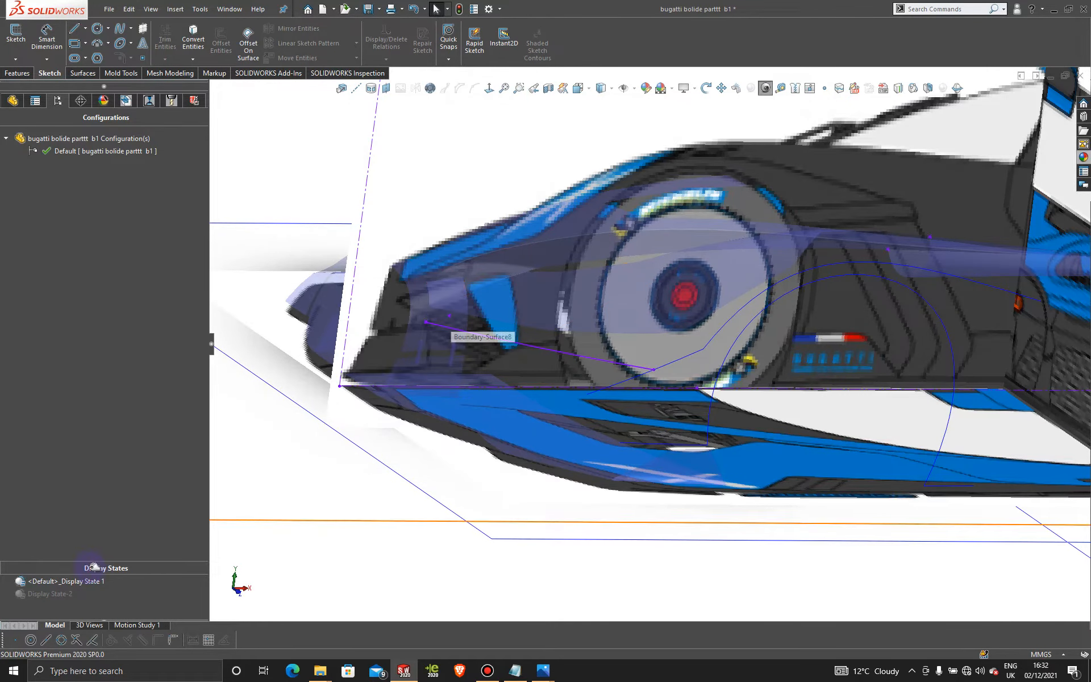
double_click(60, 594)
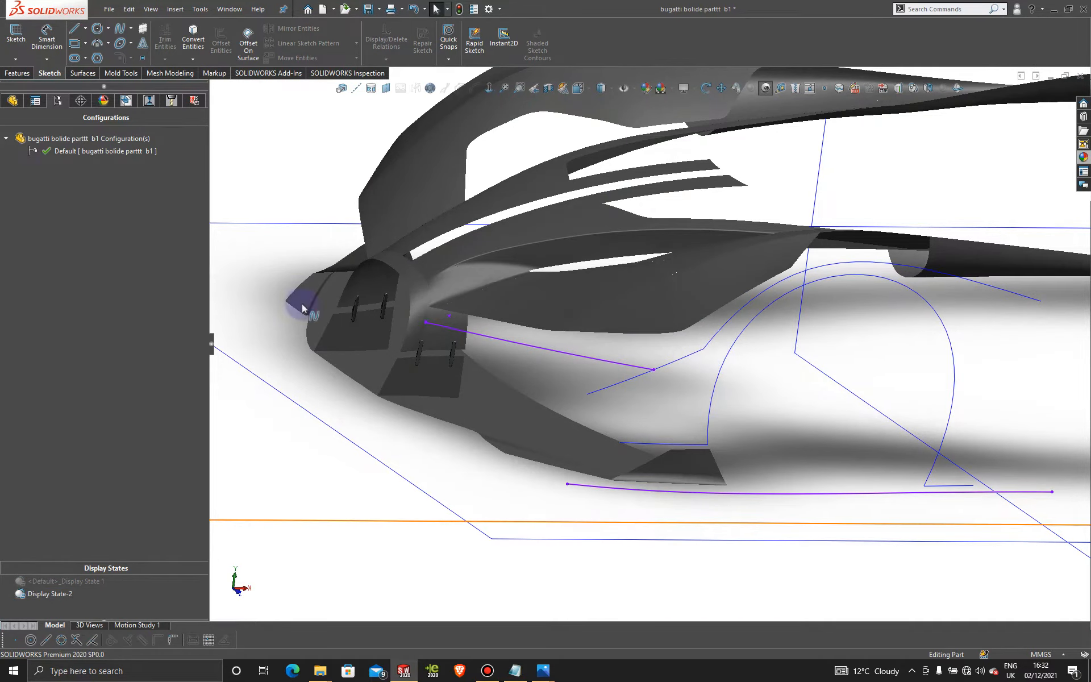
Step: Open a new 3D sketch and start the Spline tool
left_click(17, 59)
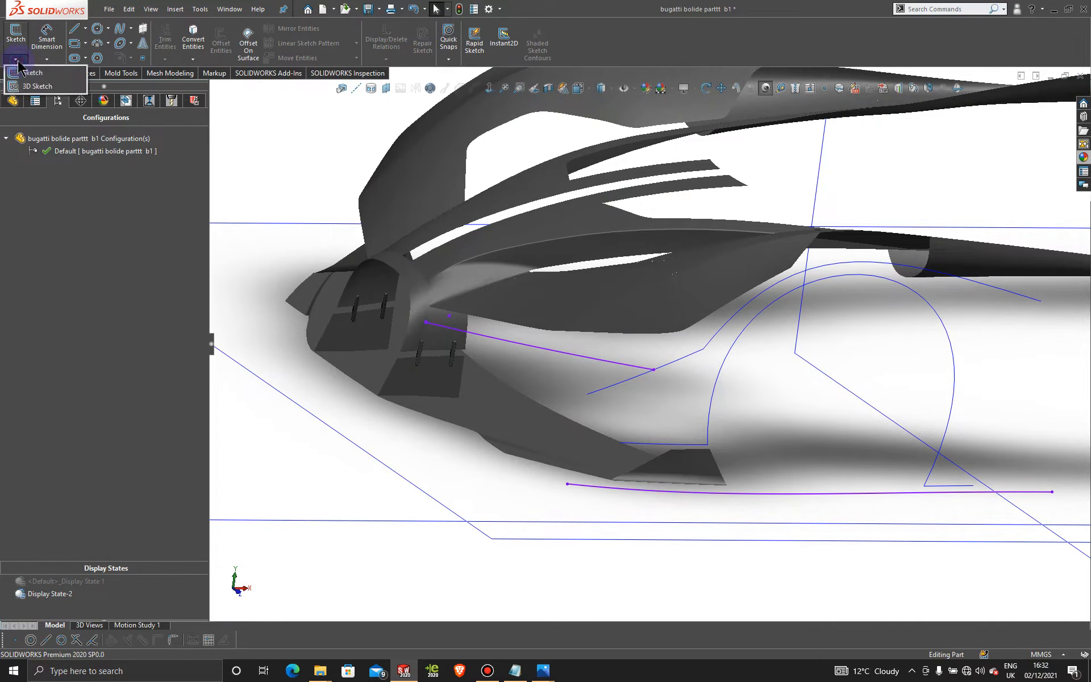
left_click(310, 101)
left_click(305, 130)
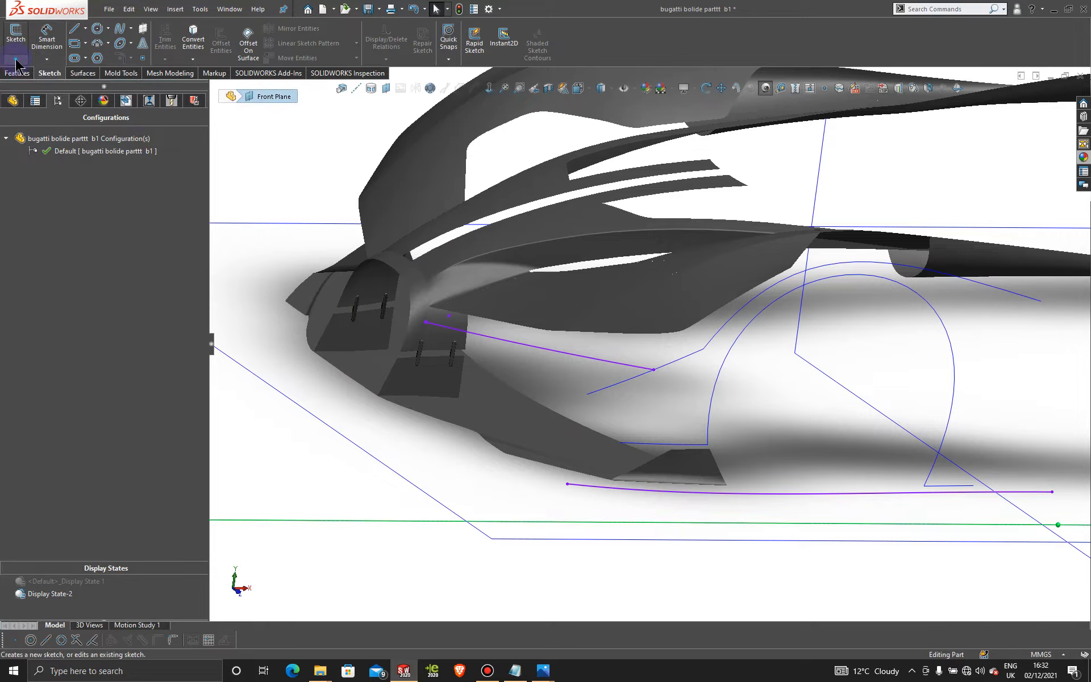
left_click(15, 58)
left_click(62, 86)
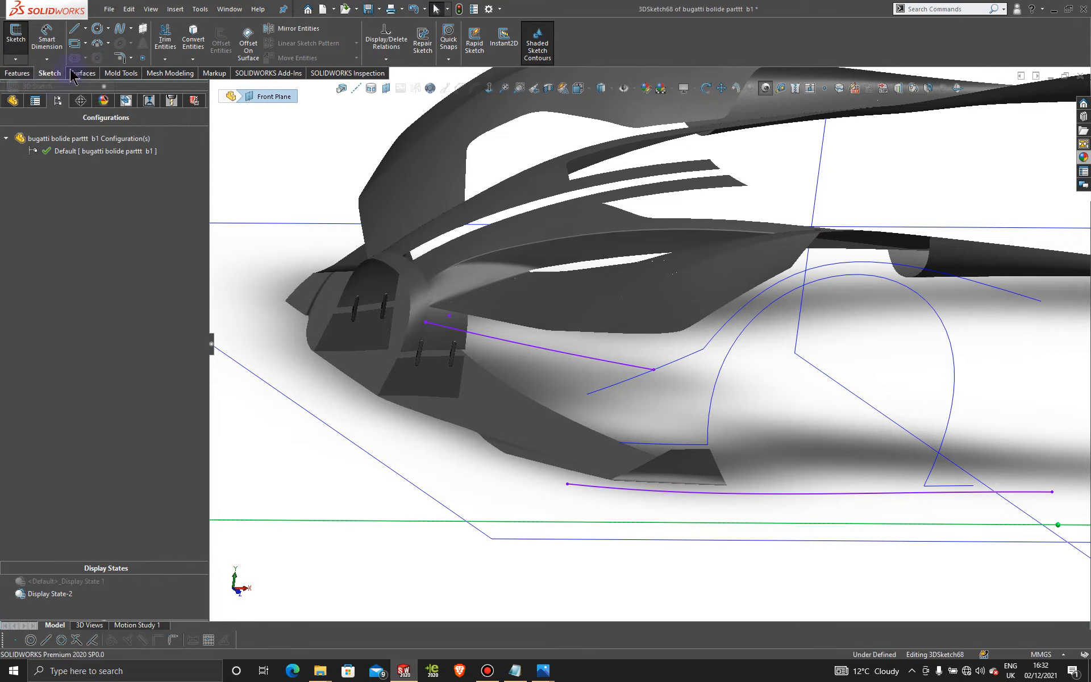
left_click(120, 29)
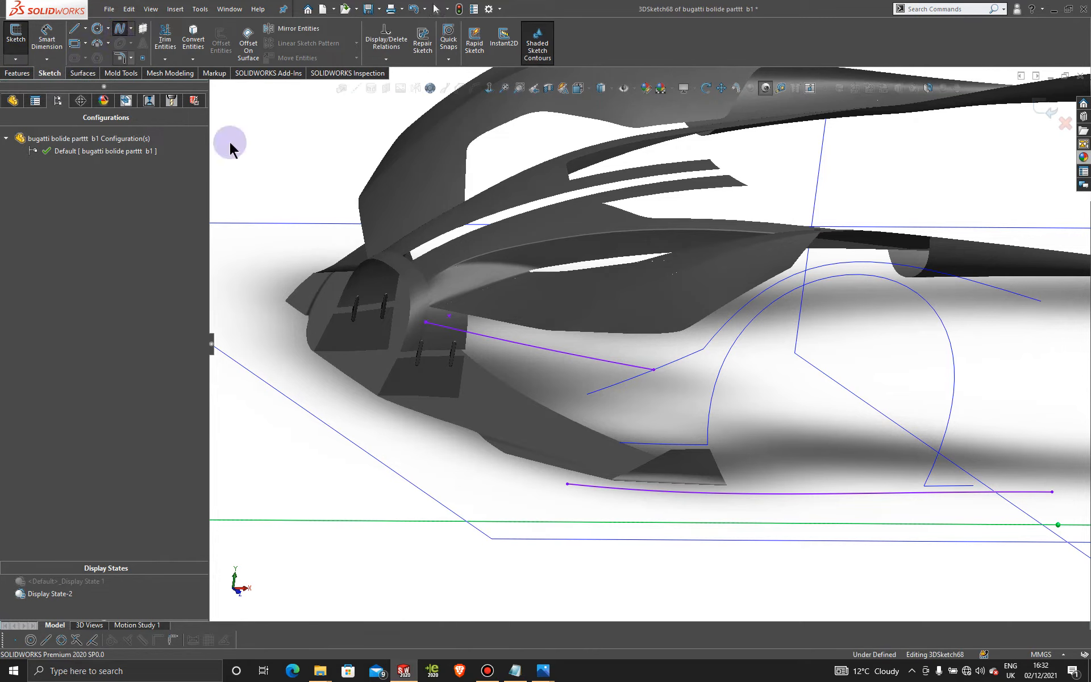
left_click(451, 317)
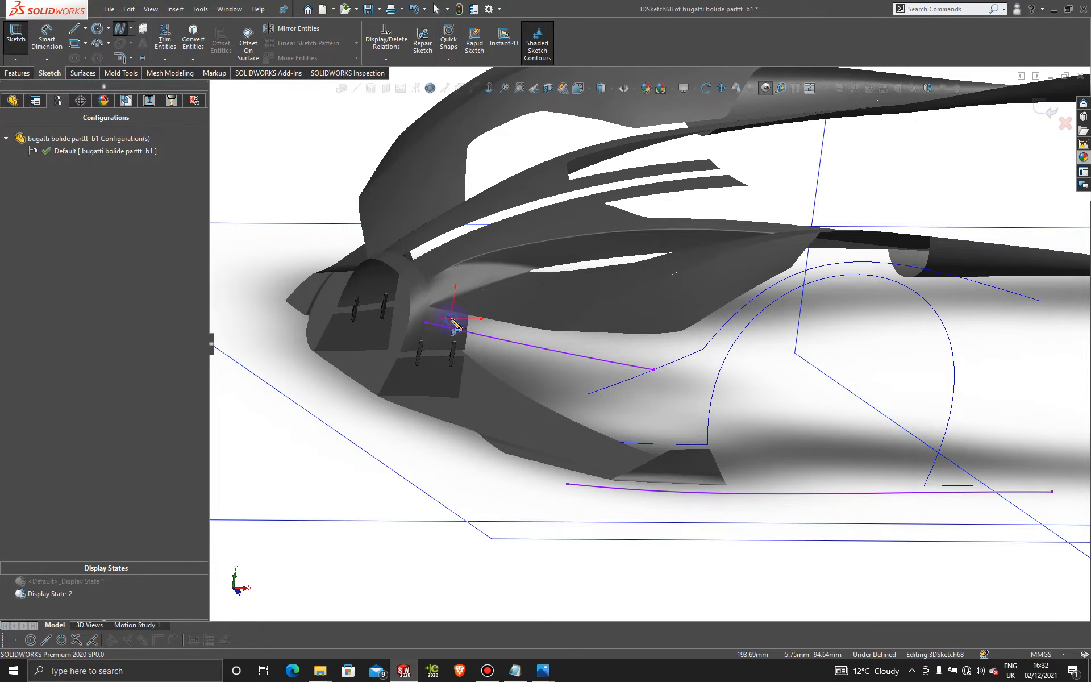
double_click(484, 343)
key("Escape")
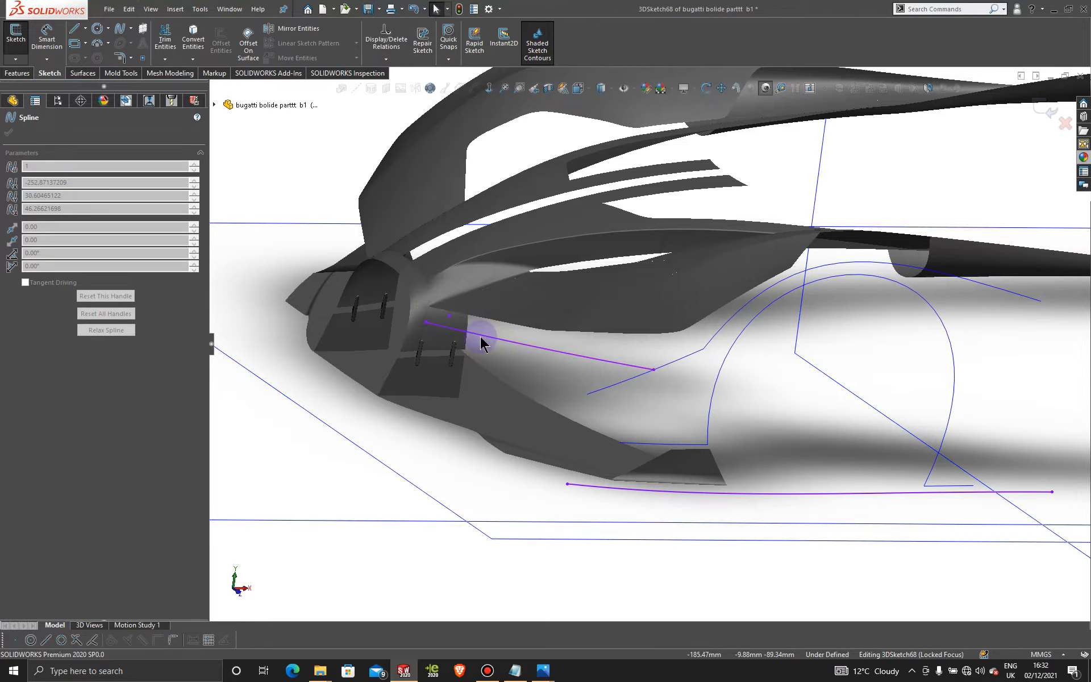
Step: Draw a two-point spline from the upper sketch point beside the nose opening and attach its end to the kink in the projected wheel arch curve
left_click(119, 30)
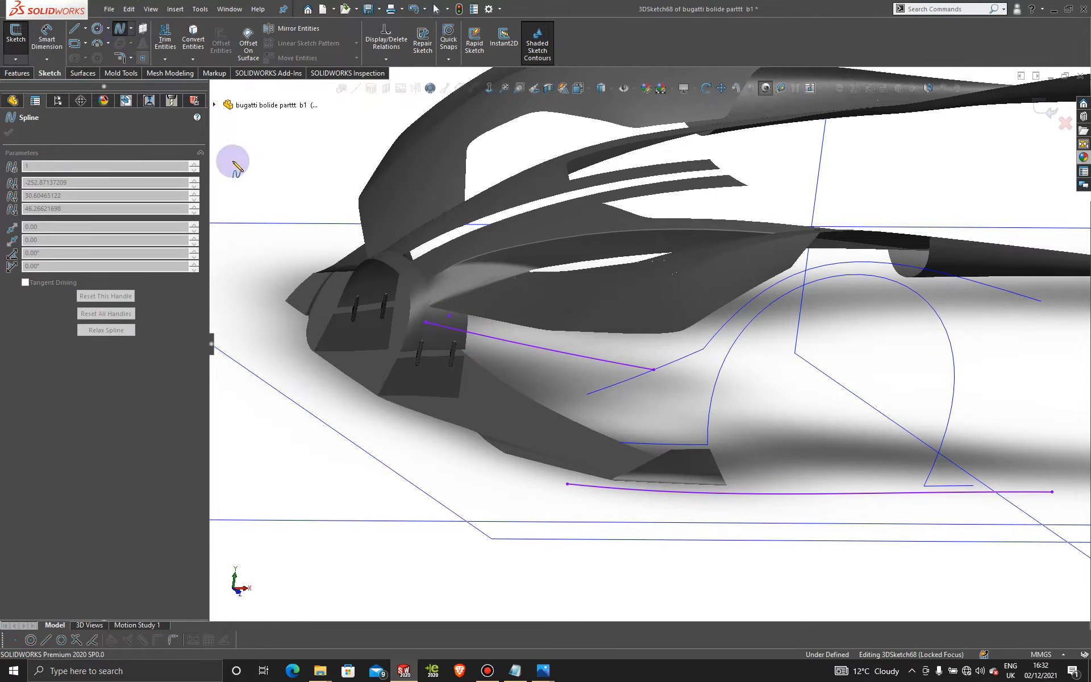
scroll(414, 316, "down", 5)
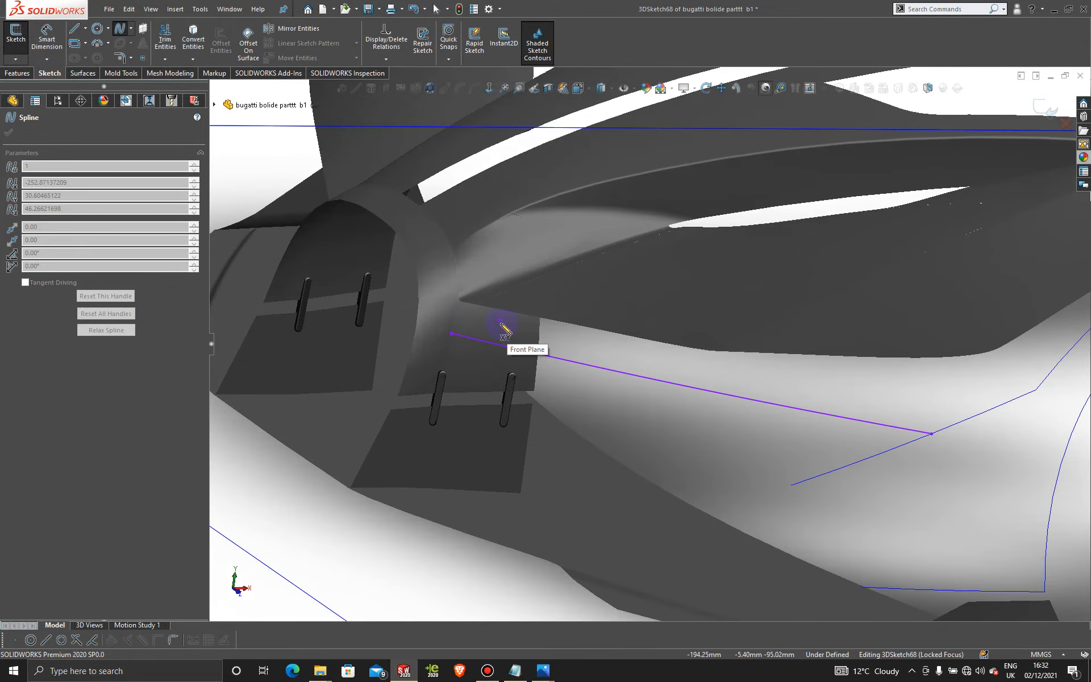
left_click(501, 324)
scroll(875, 382, "up", 4)
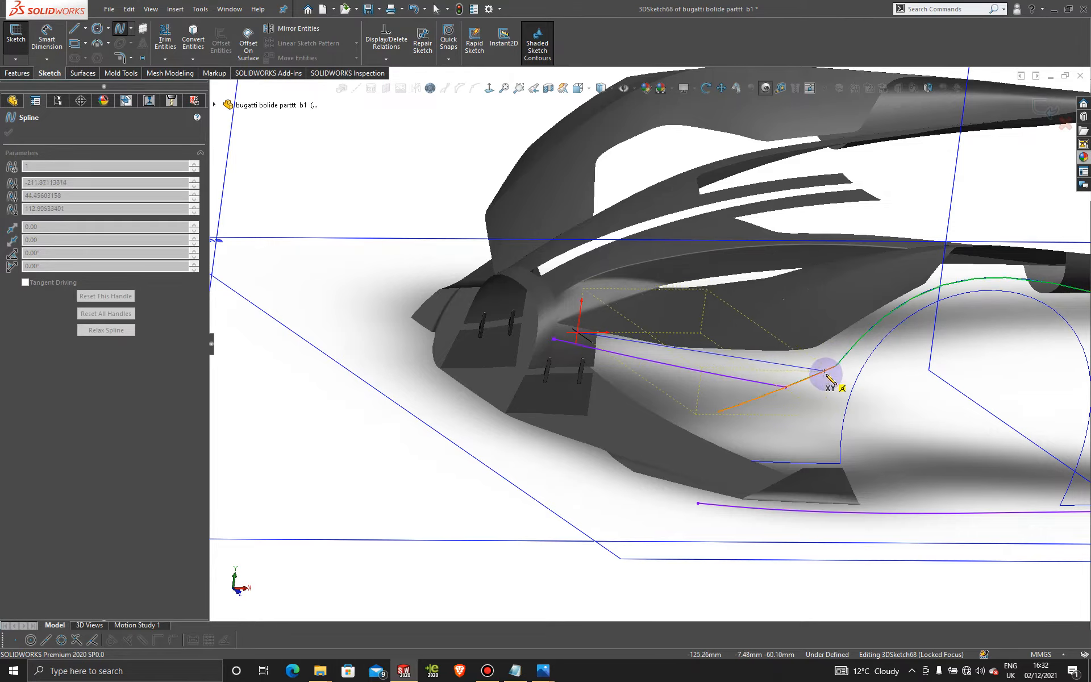
left_click(825, 372)
key("Escape")
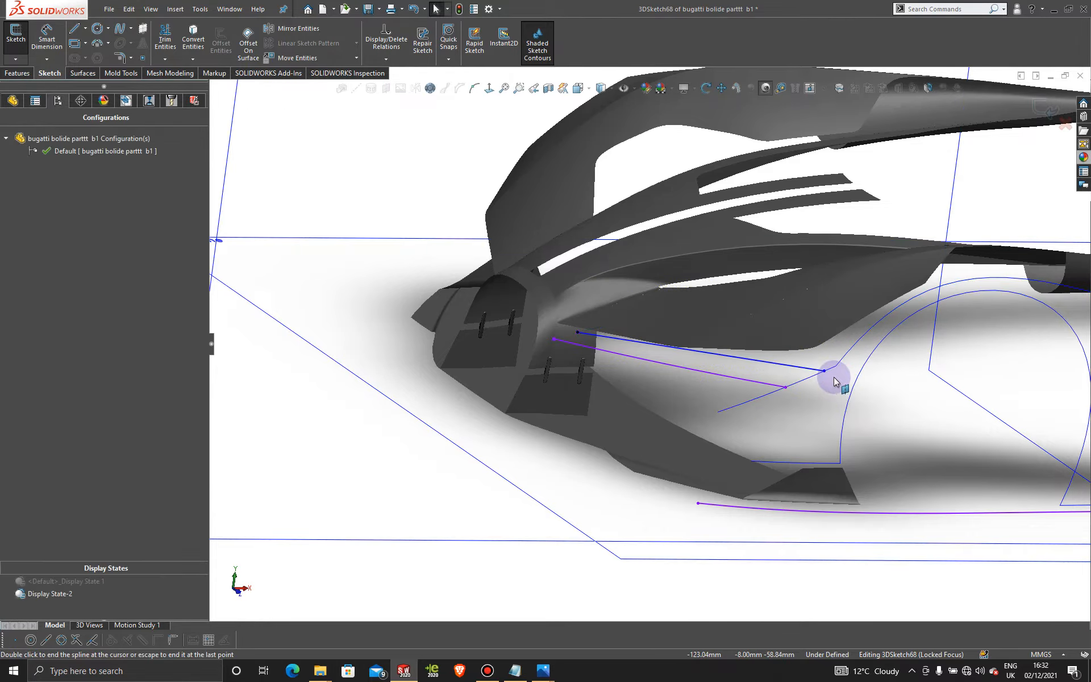
scroll(795, 375, "down", 6)
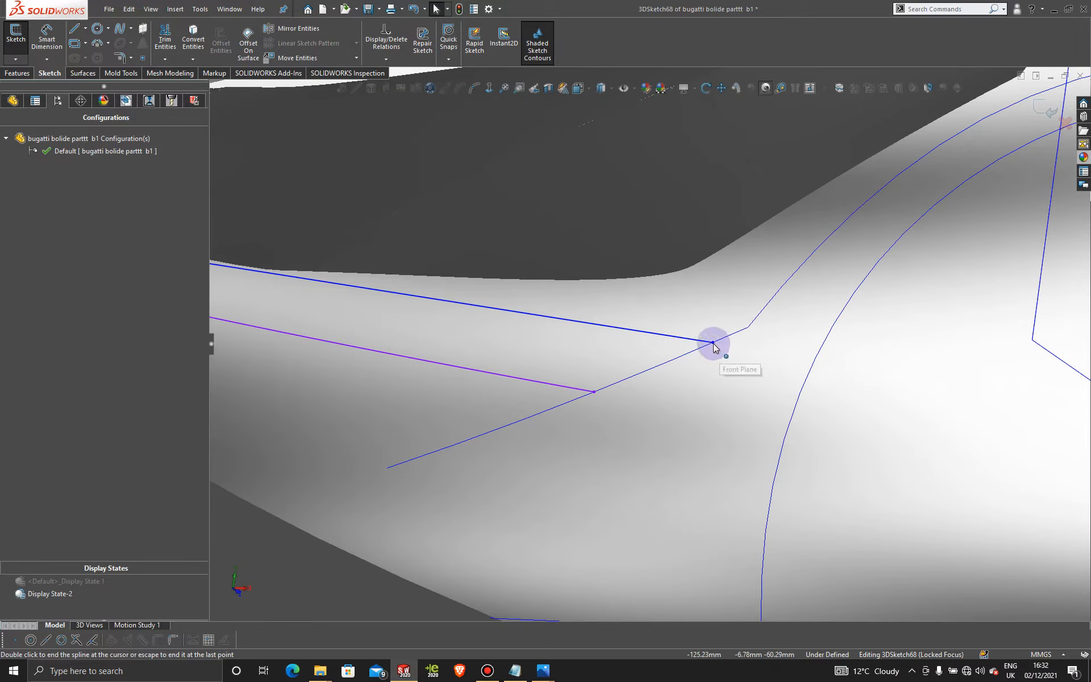
left_click_drag(714, 343, 765, 321)
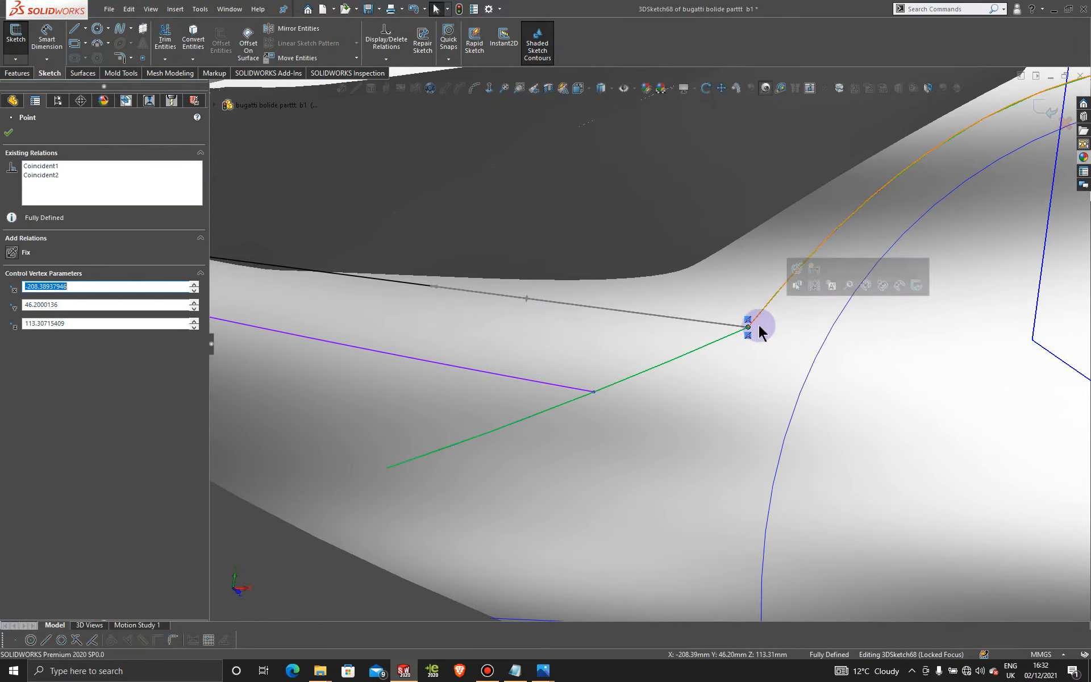
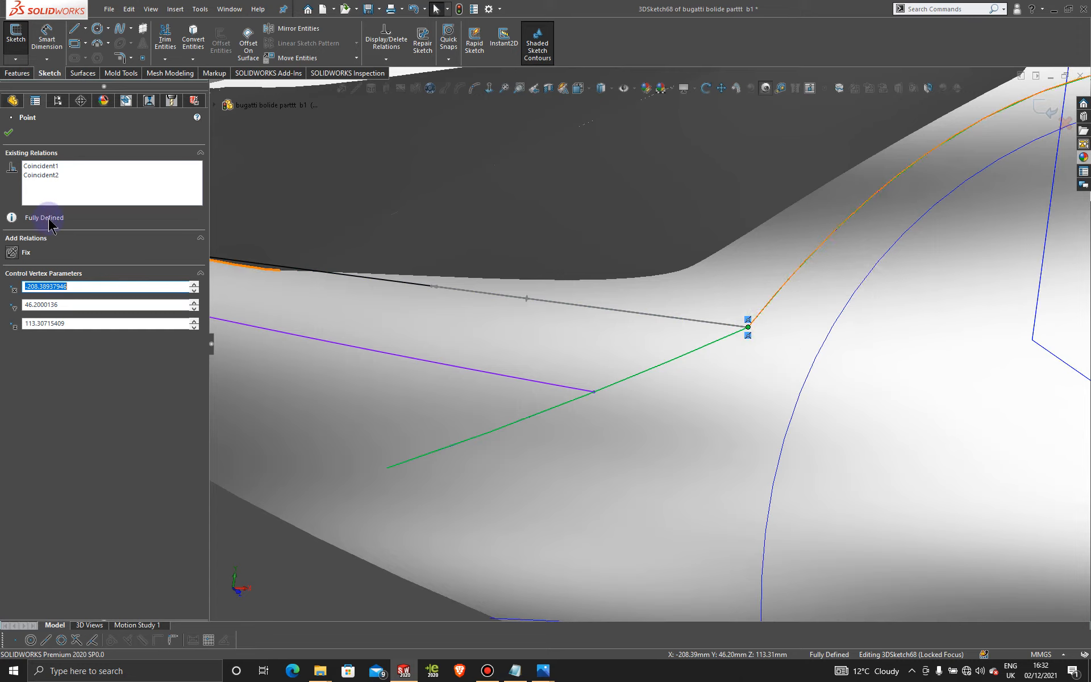
Step: Accept the spline end point's relations and look at the new spline from above
left_click(8, 132)
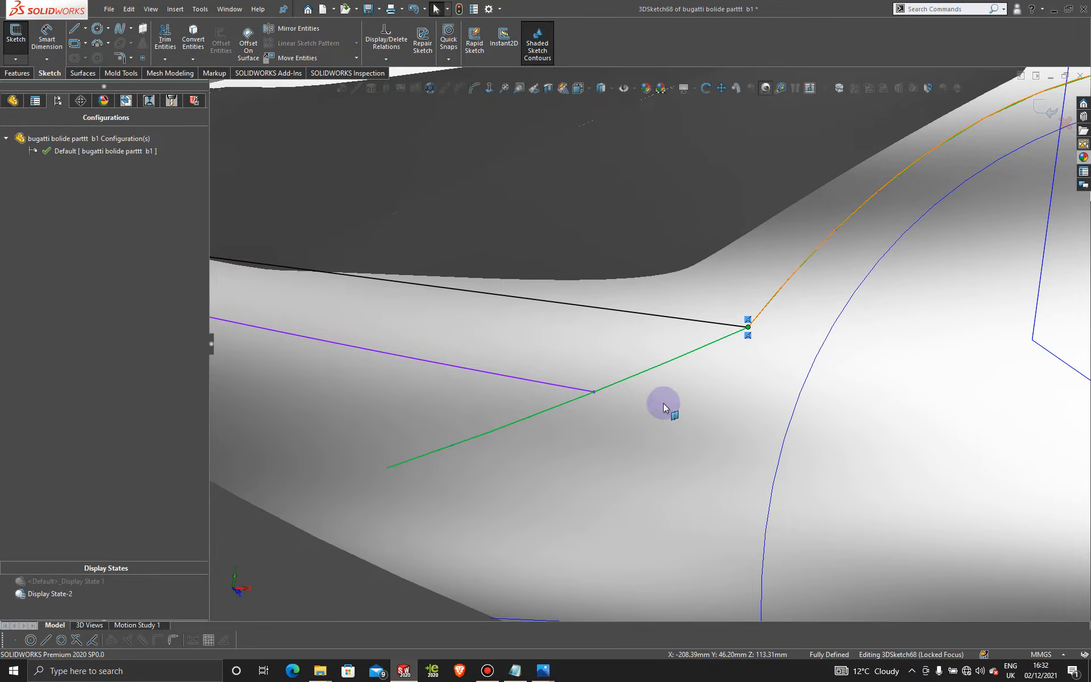
scroll(697, 392, "up", 4)
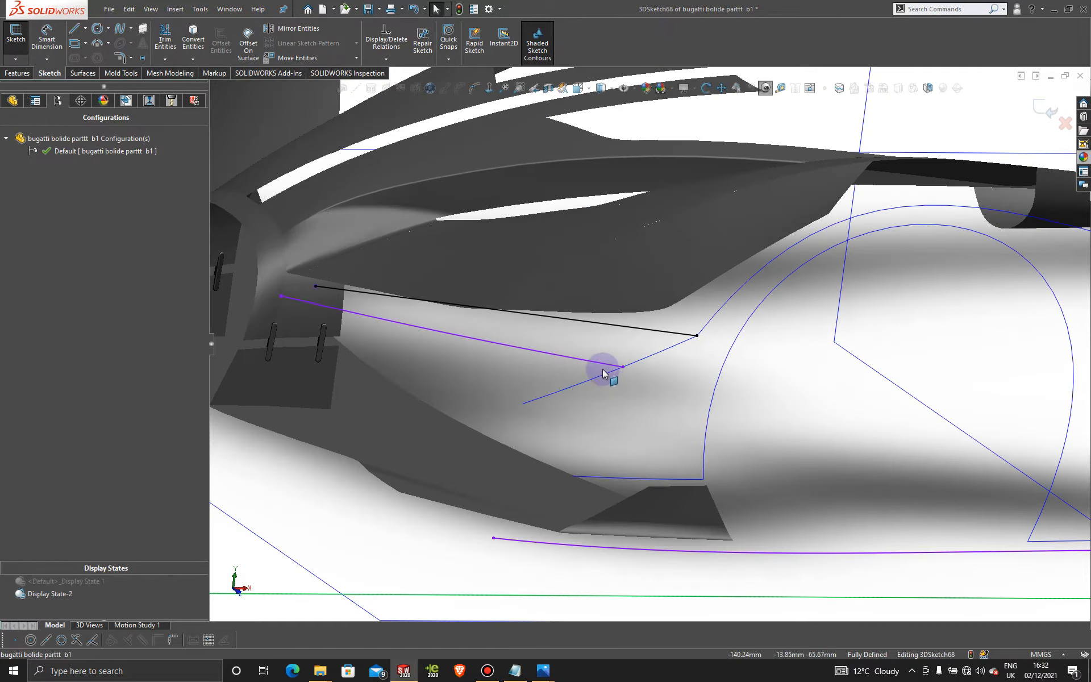
middle_click_drag(627, 297, 579, 384)
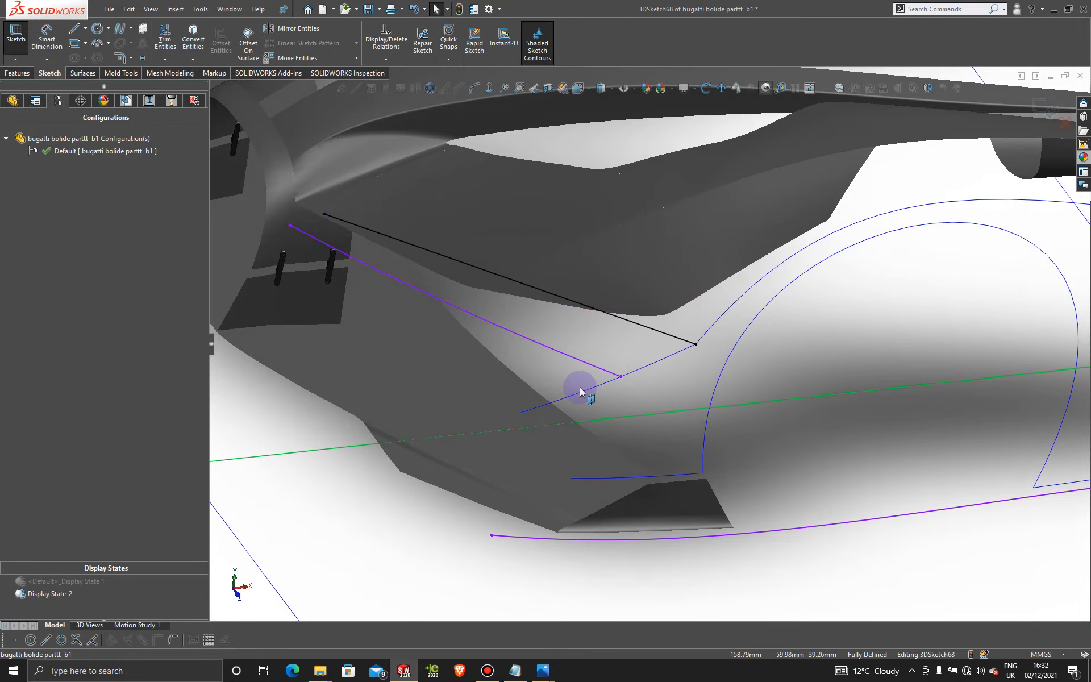
key("space")
left_click(462, 327)
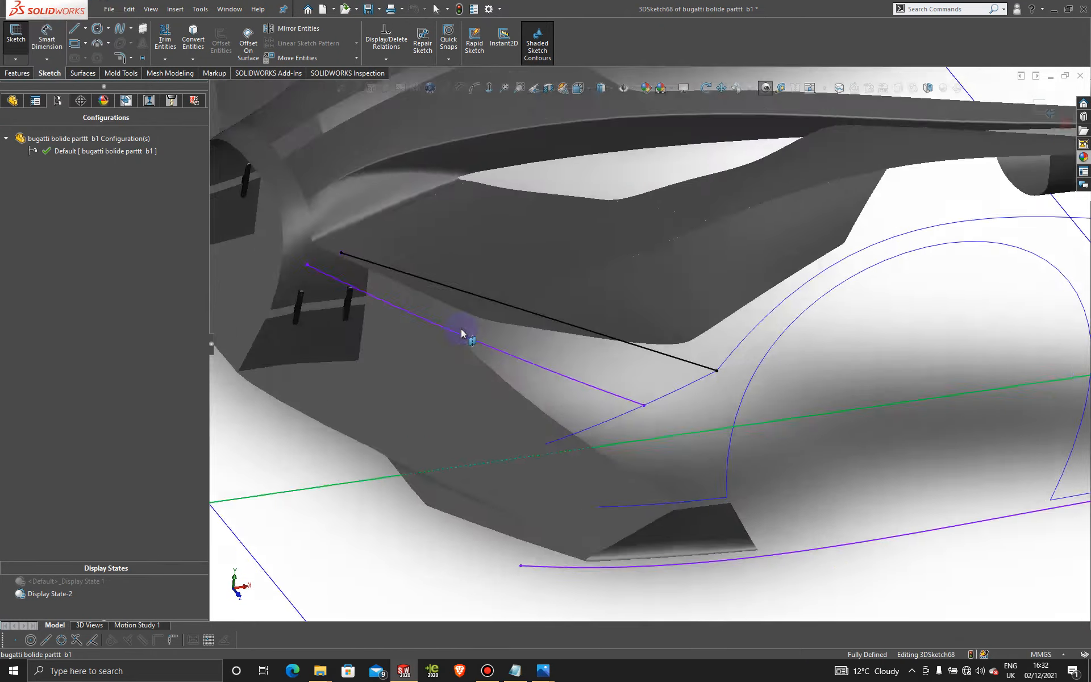
scroll(818, 286, "down", 8)
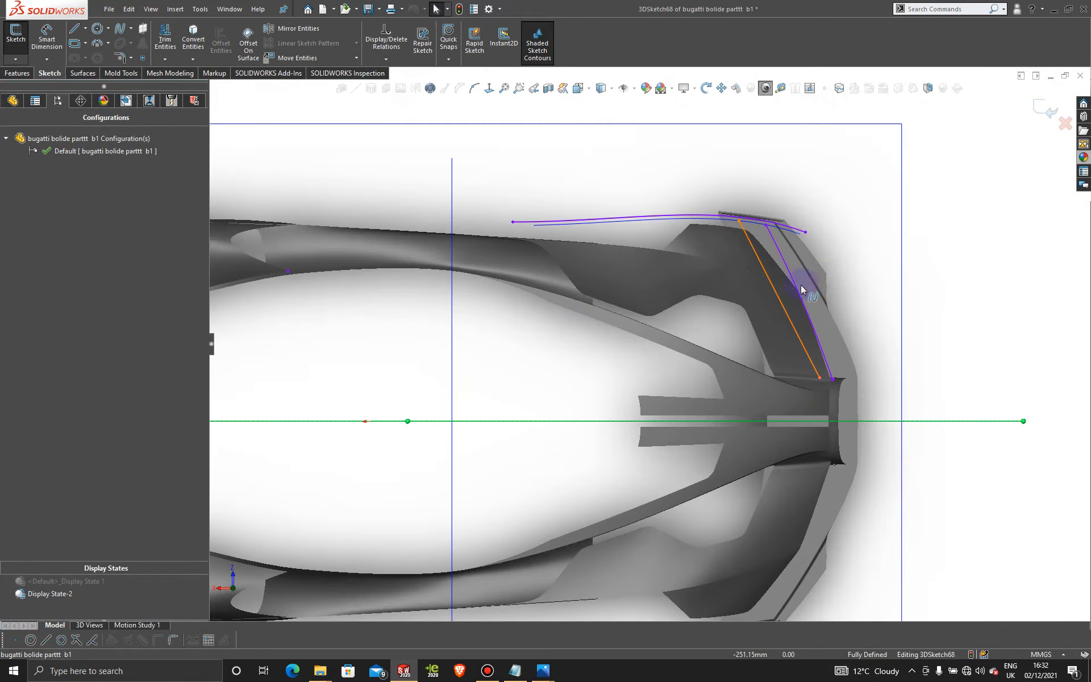
left_click(487, 671)
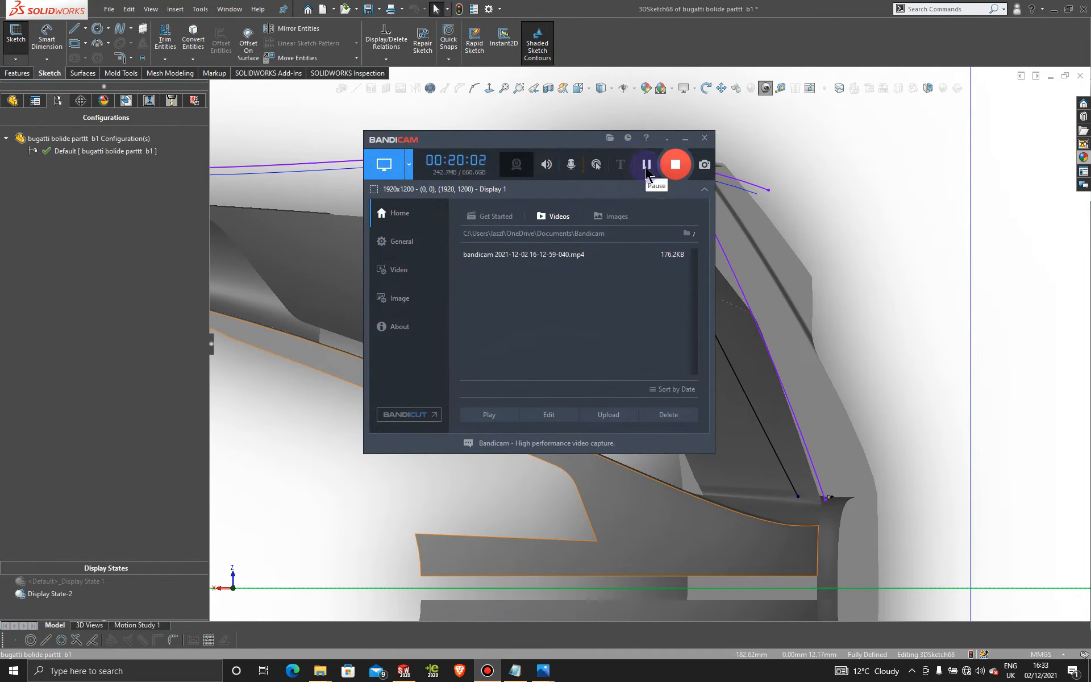
left_click(685, 139)
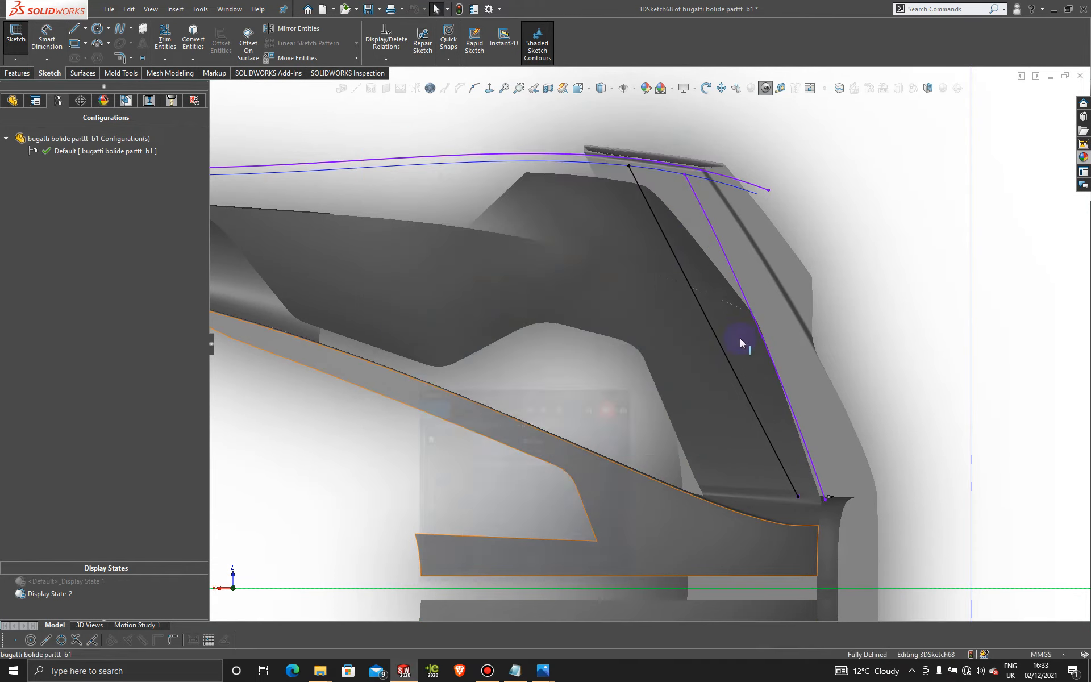
Step: In the top view, bend the new spline outward with its wheel-arch-end handle, toward the bumper edge curve
scroll(775, 298, "down", 2)
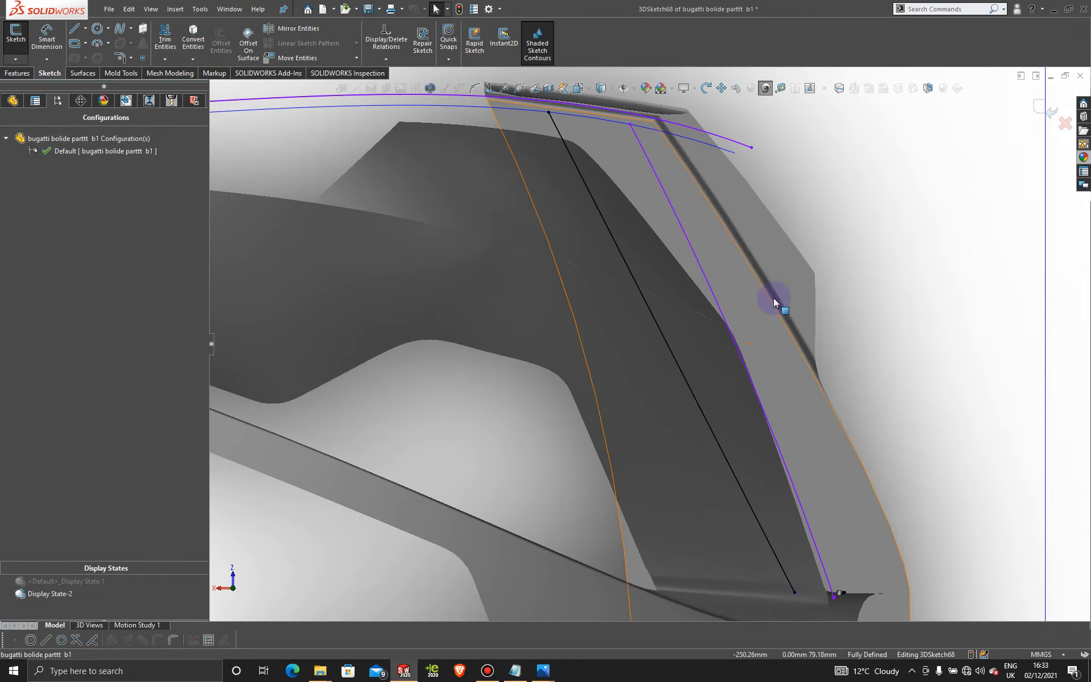
left_click(623, 254)
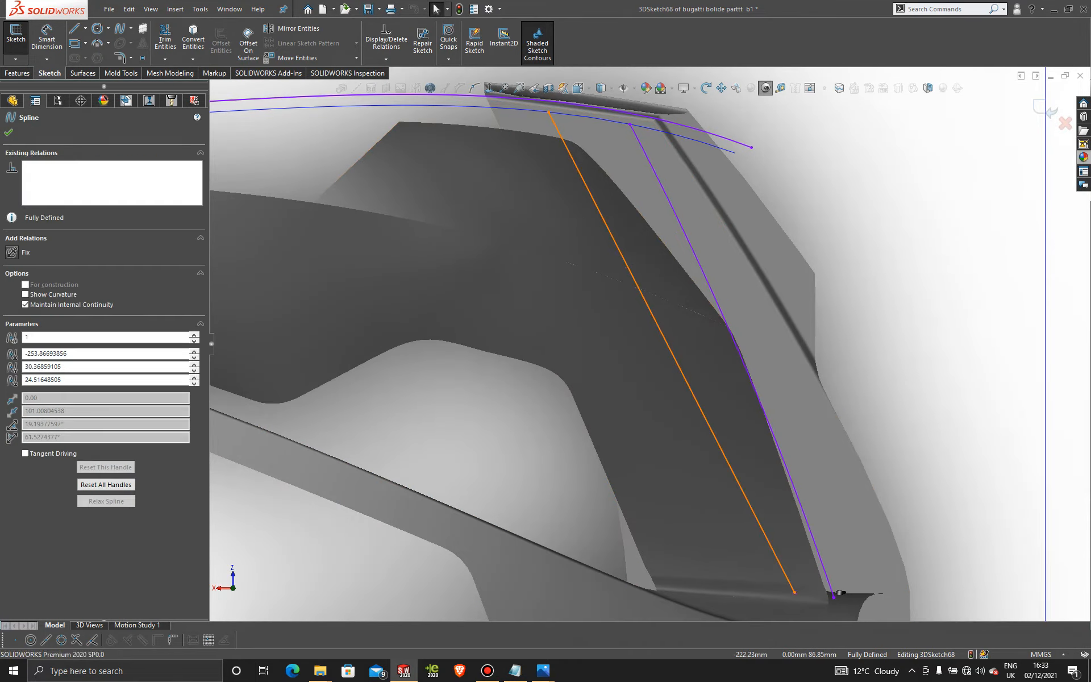
left_click_drag(648, 309, 685, 301)
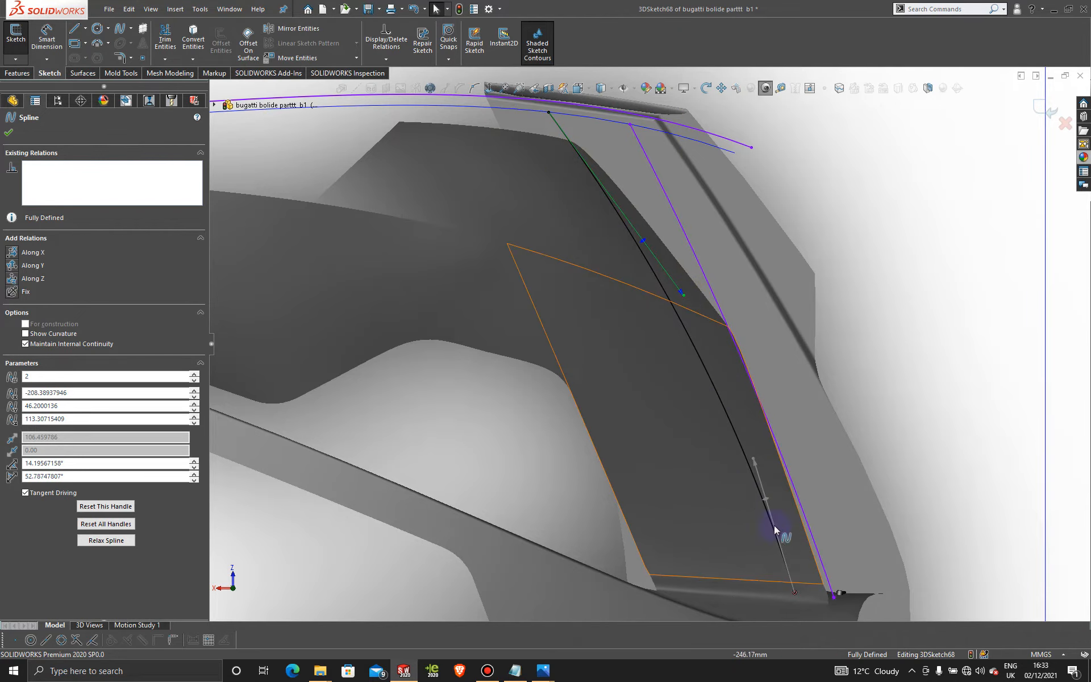
Step: Looking at the car's nose head-on, lower the handles at both spline ends slightly so the curve bows gently downward
middle_click_drag(774, 578, 612, 342)
key("space")
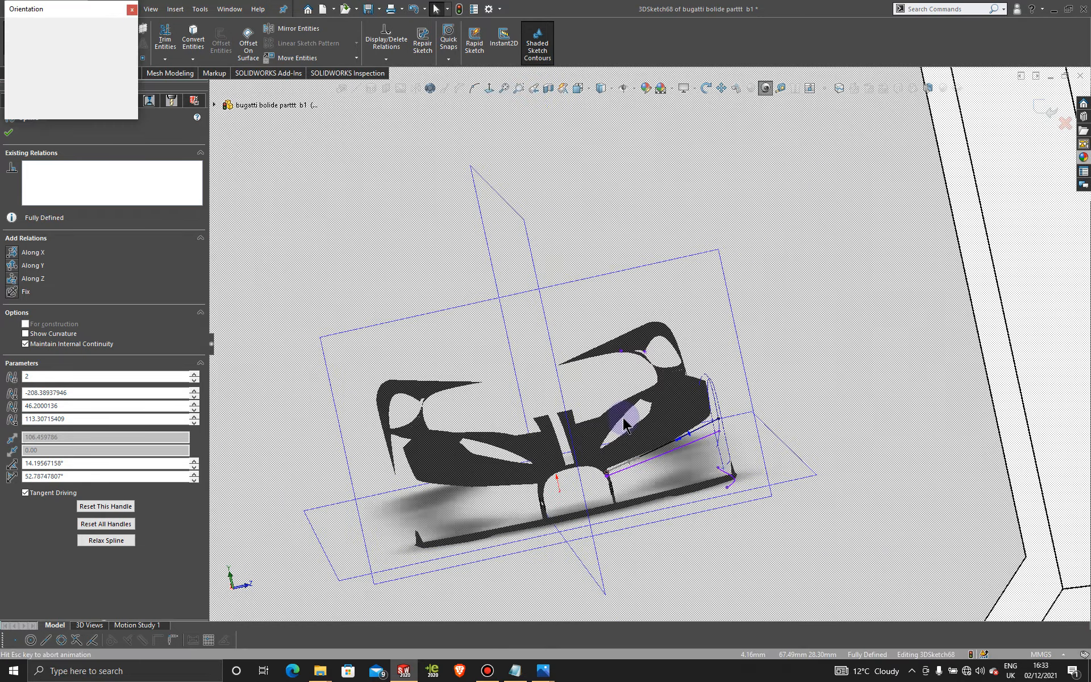
left_click(499, 459)
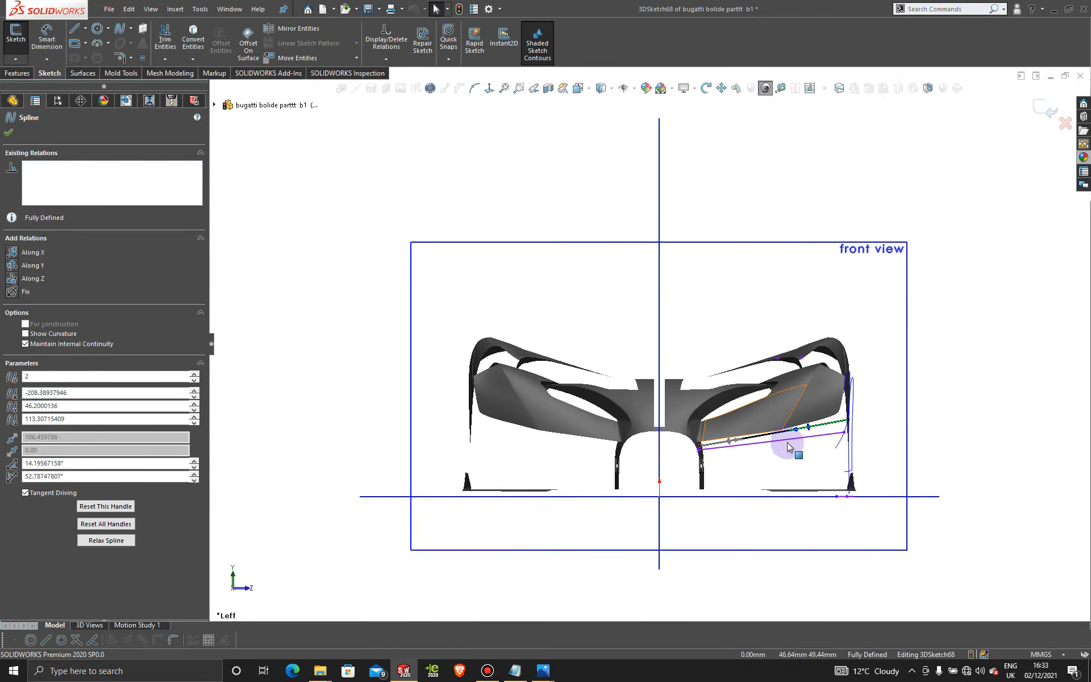
scroll(789, 440, "down", 3)
scroll(794, 442, "down", 1)
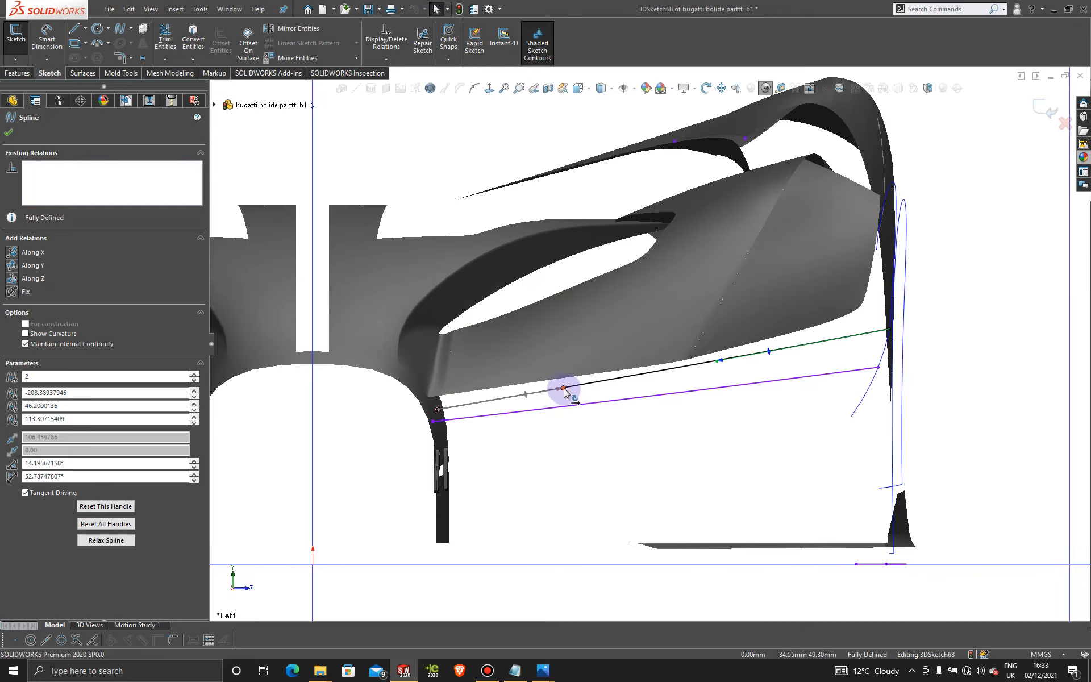
left_click_drag(564, 389, 568, 396)
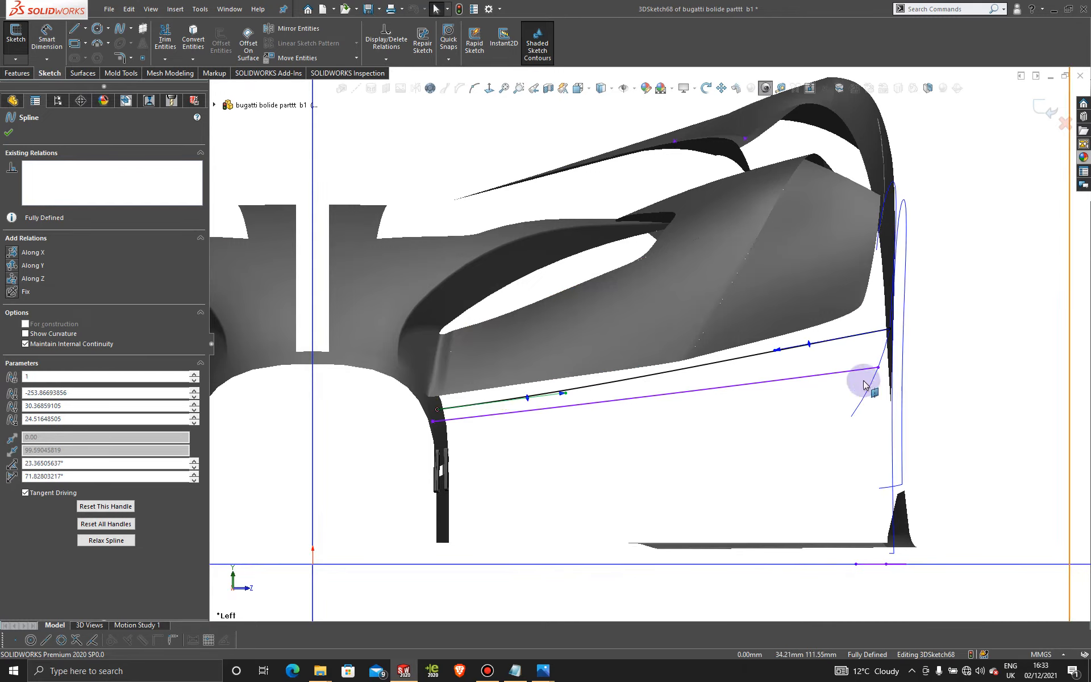
left_click_drag(776, 351, 777, 359)
scroll(611, 416, "down", 1)
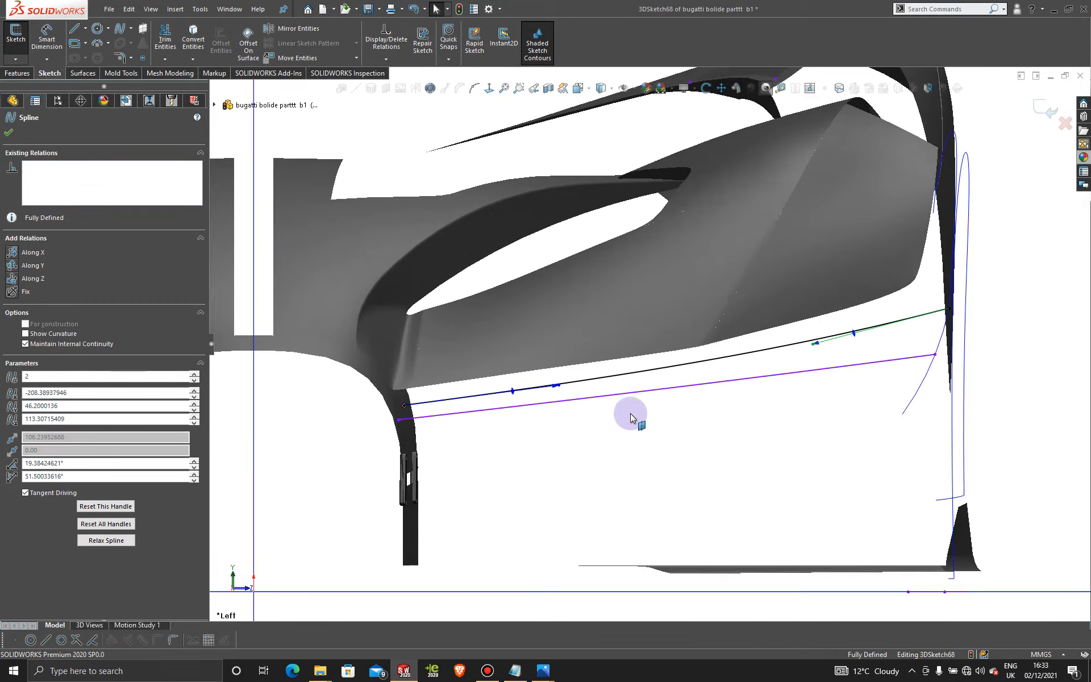
Step: In the side view, align the spline's nose-end handle with the run of the curve, then close the 3D sketch
scroll(781, 369, "up", 2)
scroll(786, 373, "up", 5)
middle_click_drag(684, 333, 545, 370)
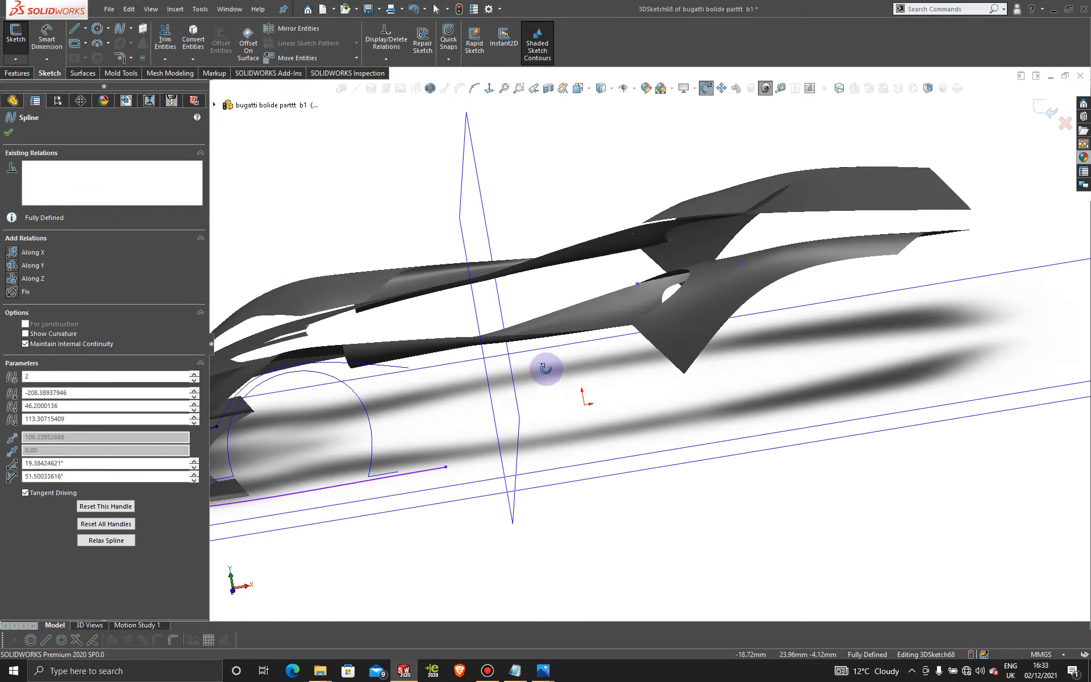
key("space")
left_click(458, 390)
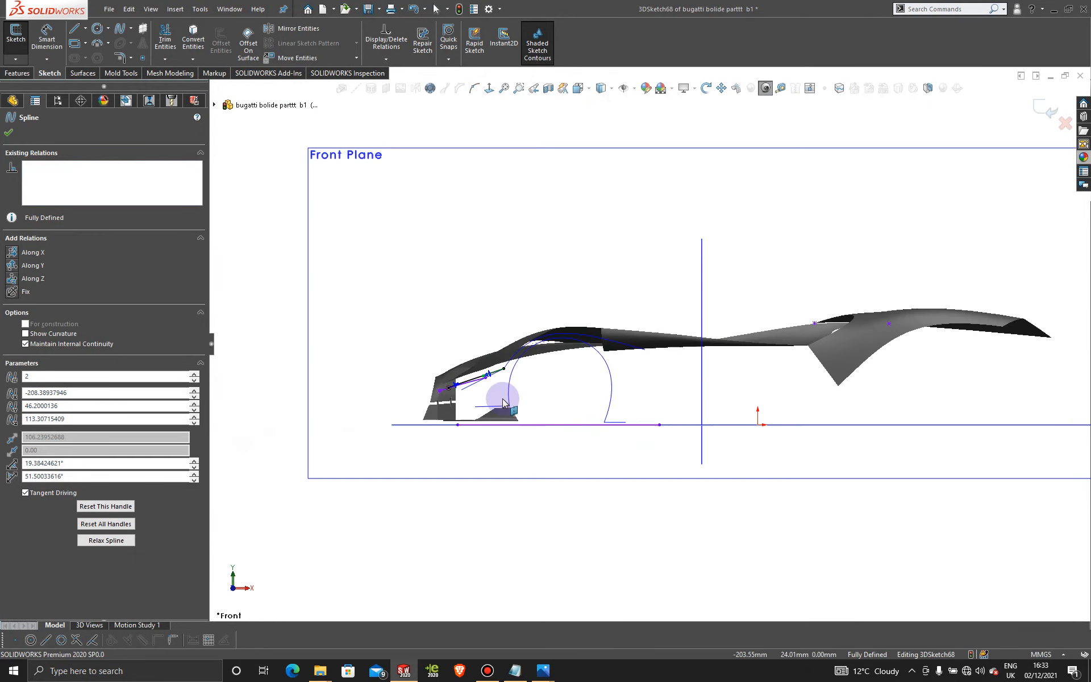
scroll(499, 388, "down", 8)
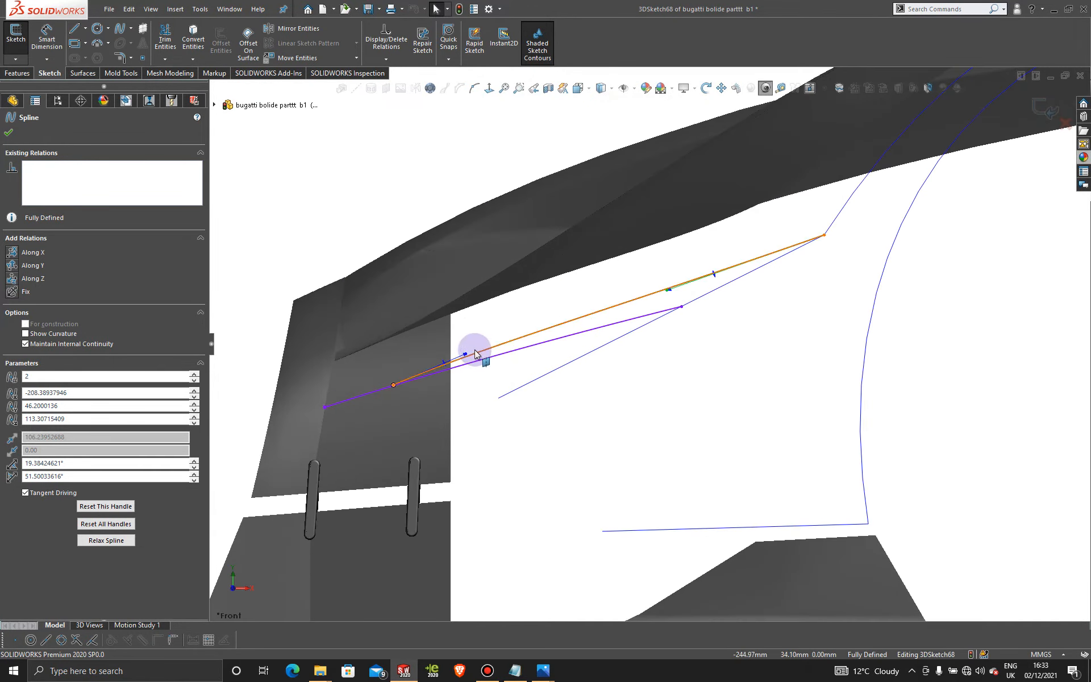
left_click_drag(467, 356, 468, 362)
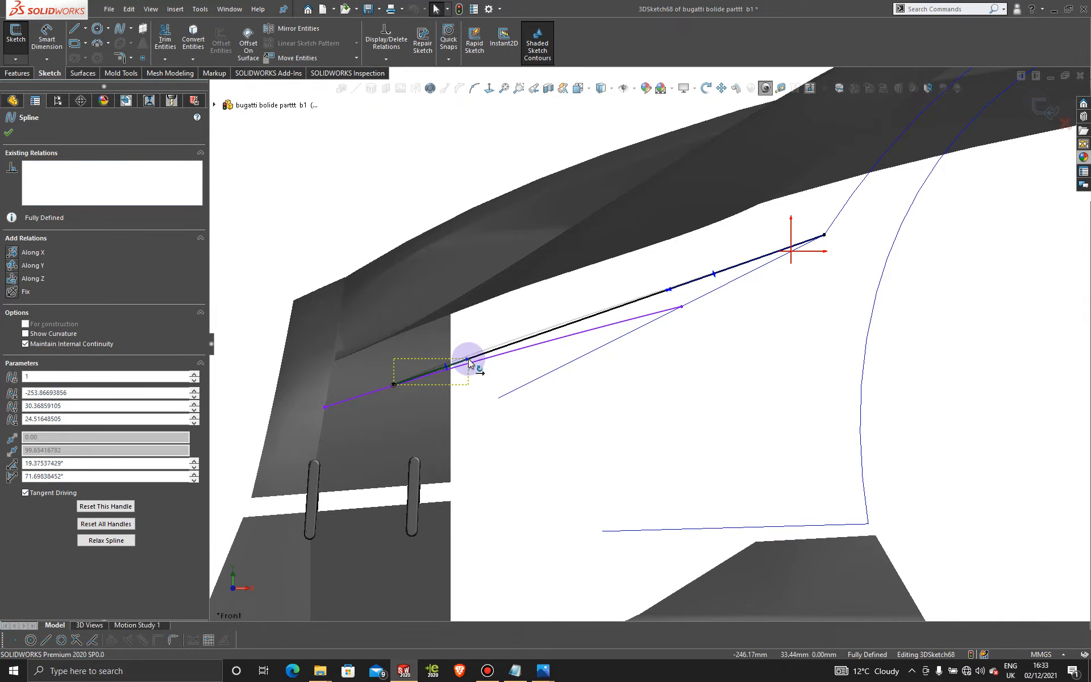
scroll(504, 365, "up", 2)
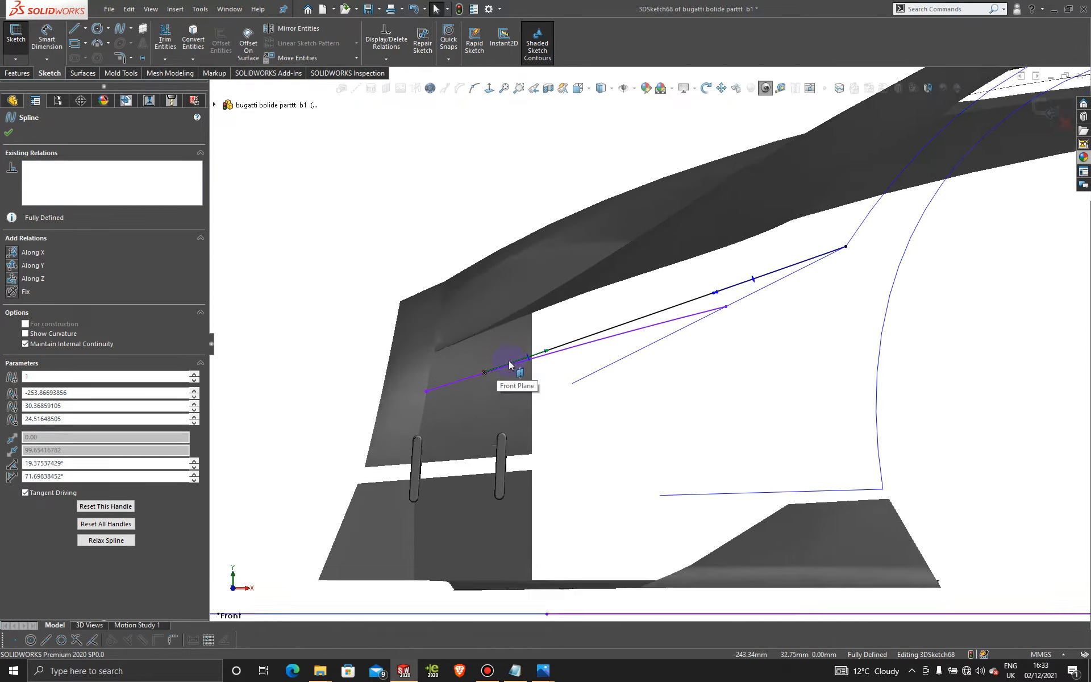
mouse_move(689, 336)
middle_mouse_down()
mouse_move(657, 334)
mouse_move(653, 350)
mouse_move(695, 353)
middle_mouse_up()
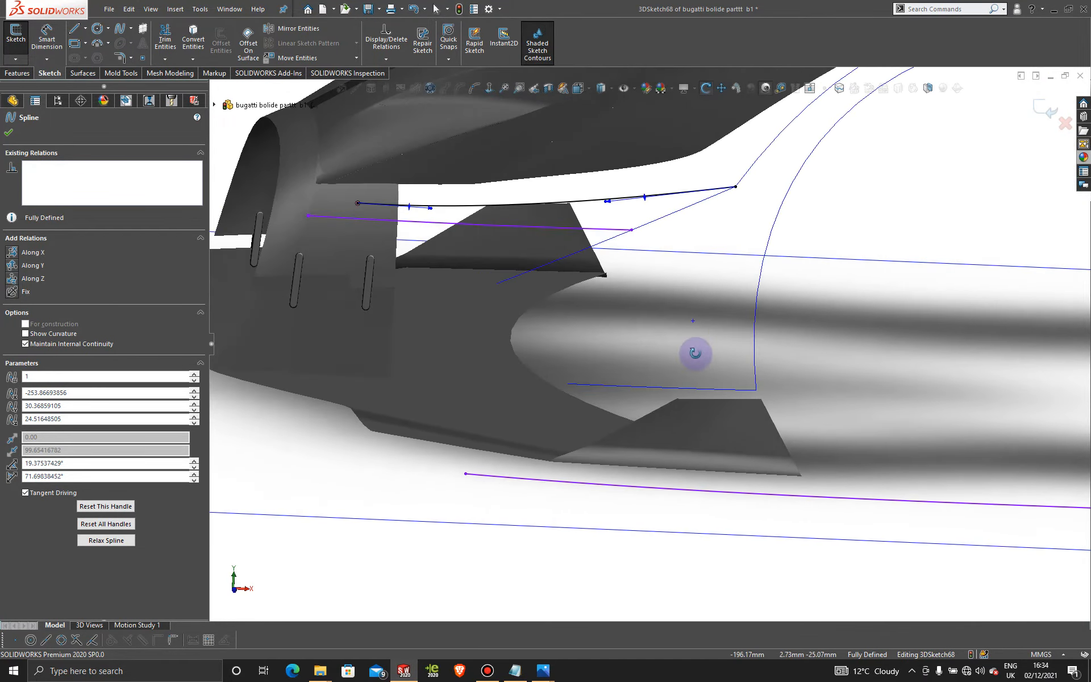
left_click(1044, 103)
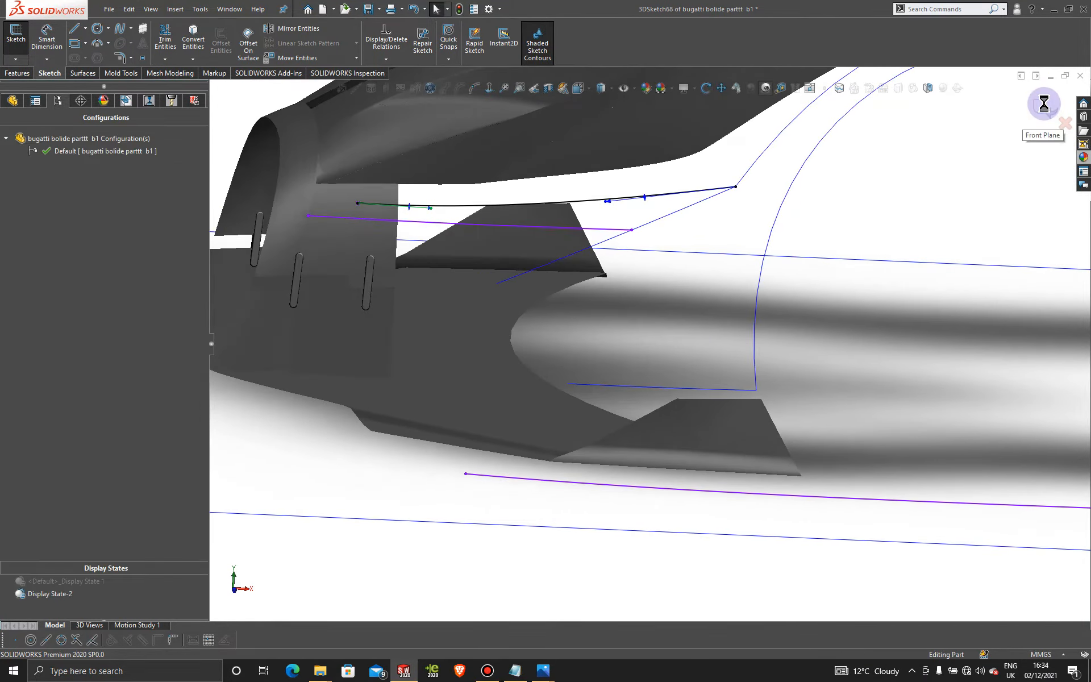
left_click(923, 168)
scroll(418, 248, "up", 3)
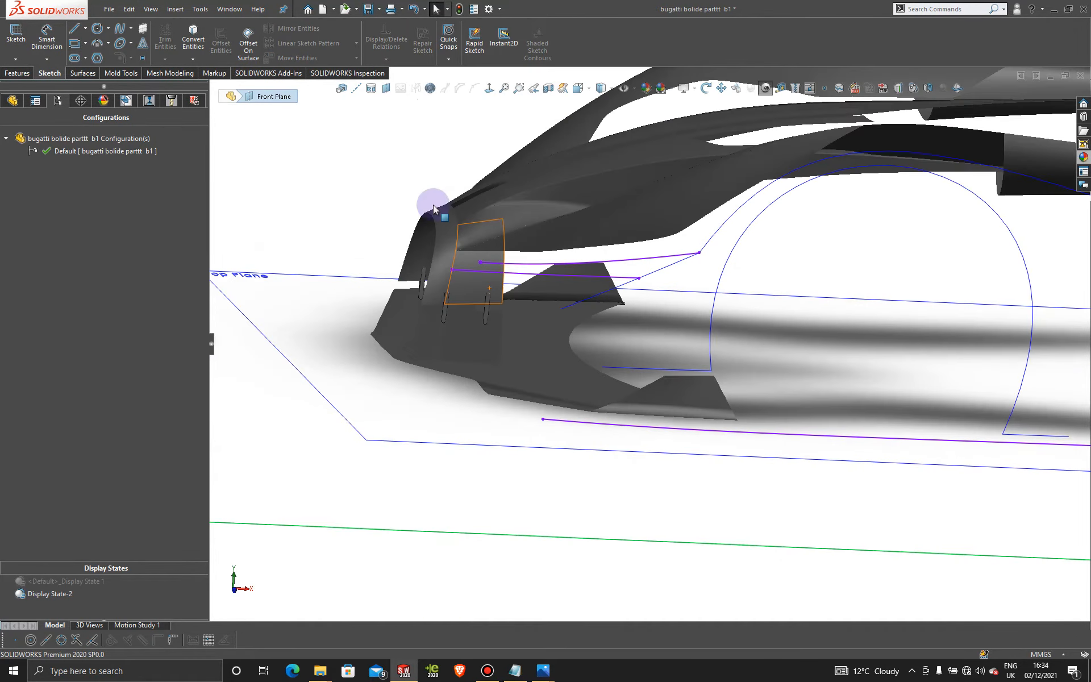
scroll(433, 208, "down", 3)
left_click(16, 59)
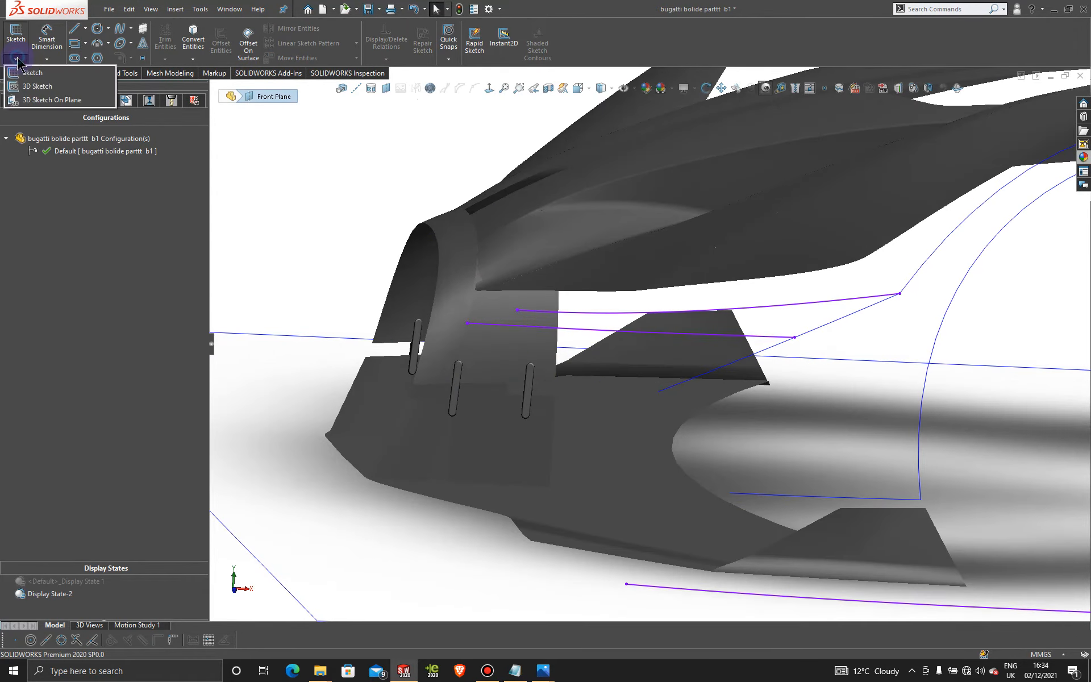
left_click(36, 87)
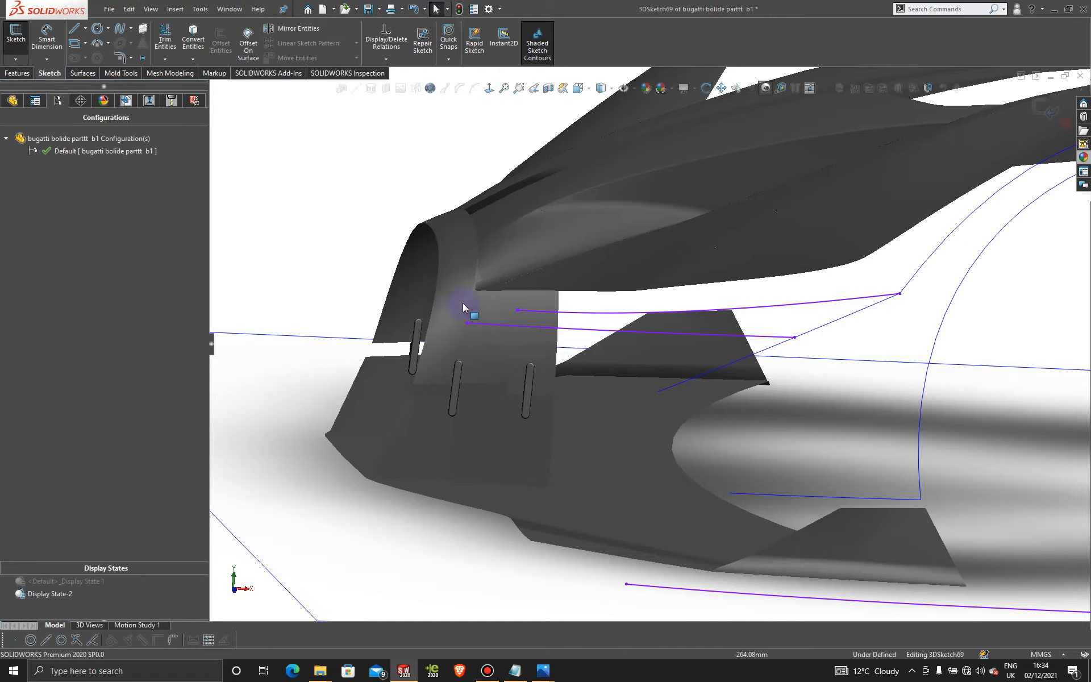
scroll(533, 332, "down", 5)
scroll(687, 312, "up", 3)
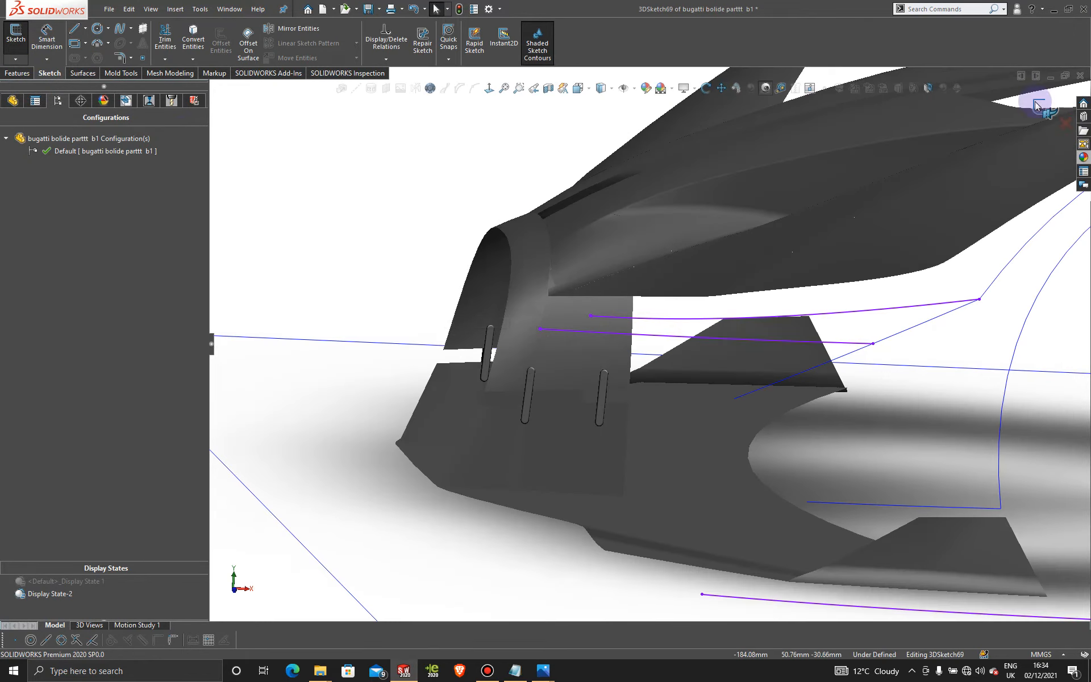
left_click(1044, 104)
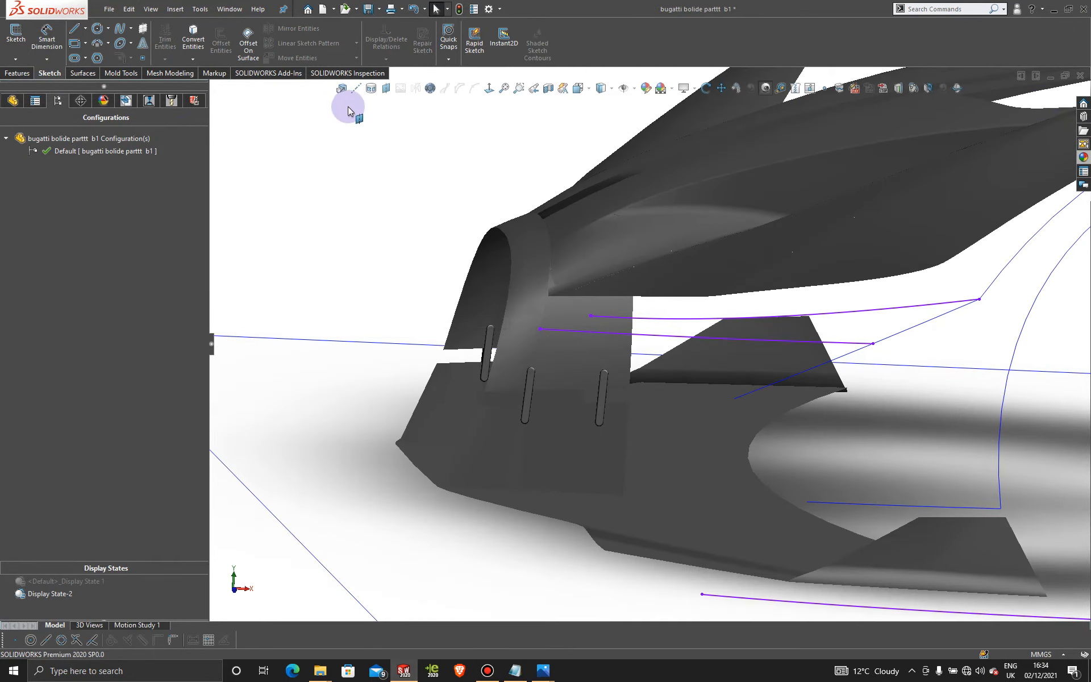
Step: In a new 3D sketch, draw a two-point spline joining the nose-side ends of the lower and upper bumper splines
left_click(15, 59)
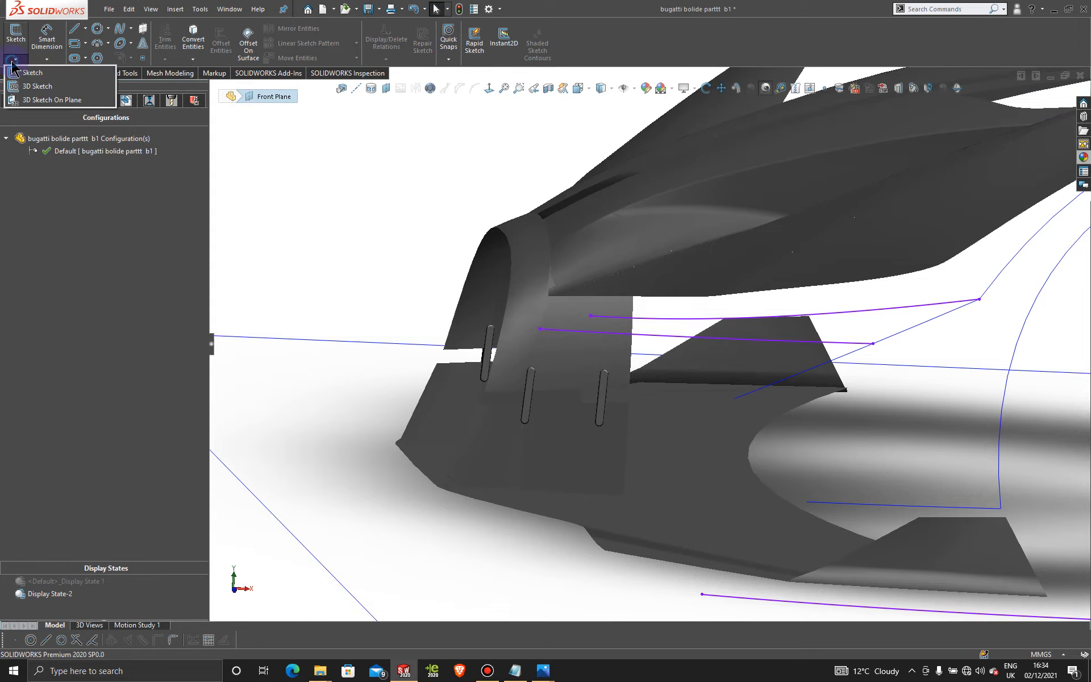
left_click(36, 86)
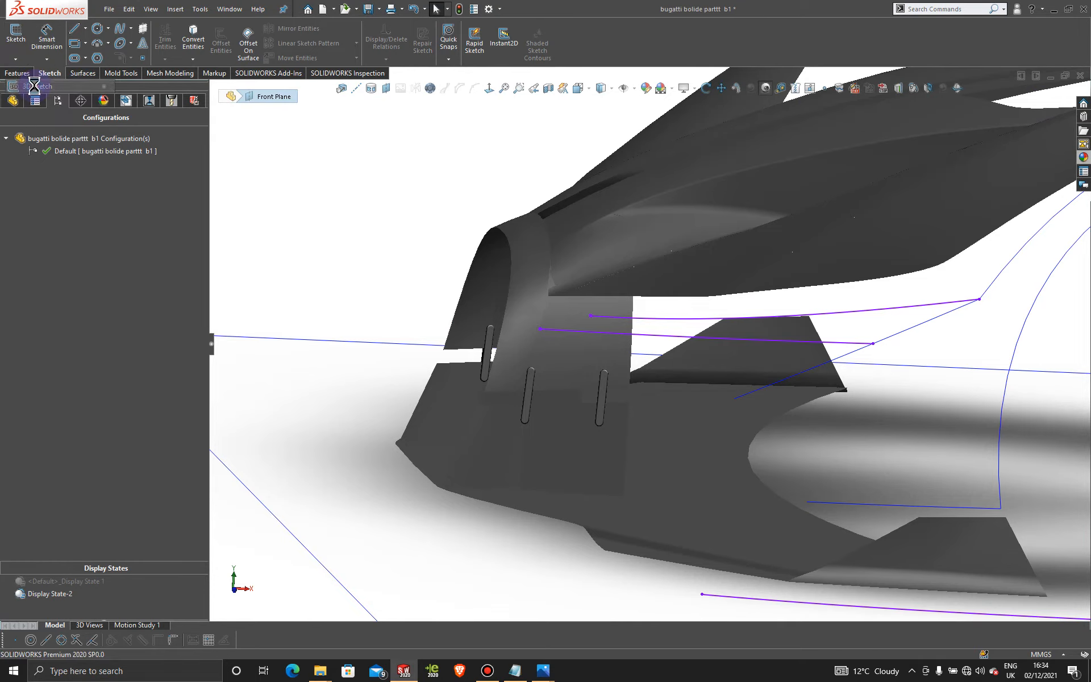
left_click(117, 30)
scroll(602, 329, "down", 2)
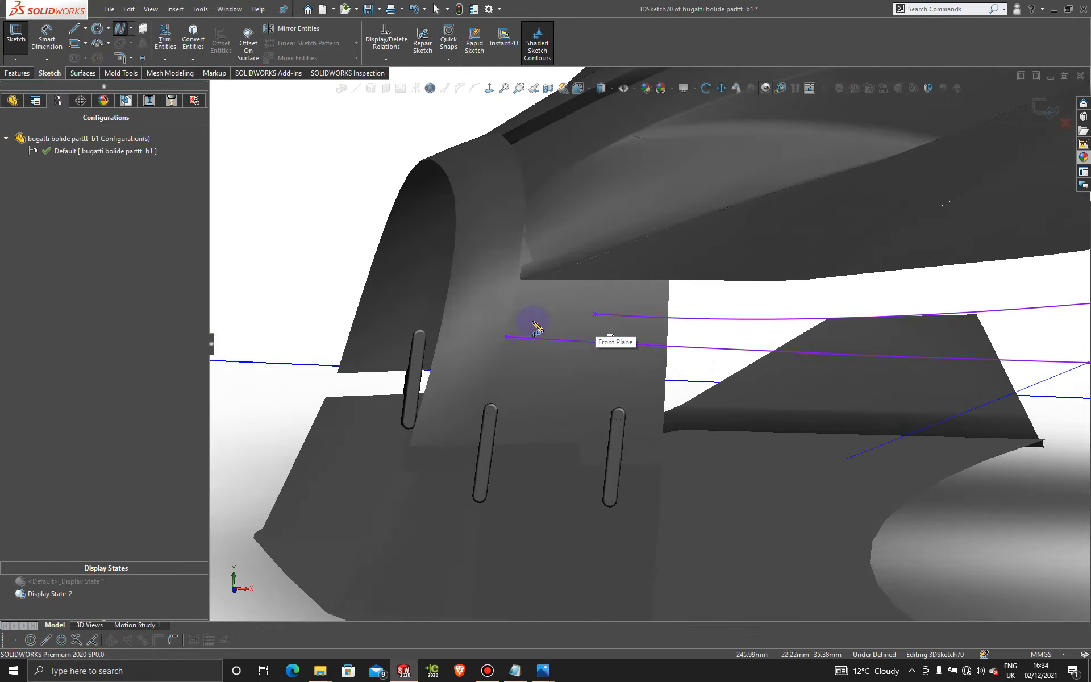
left_click(507, 339)
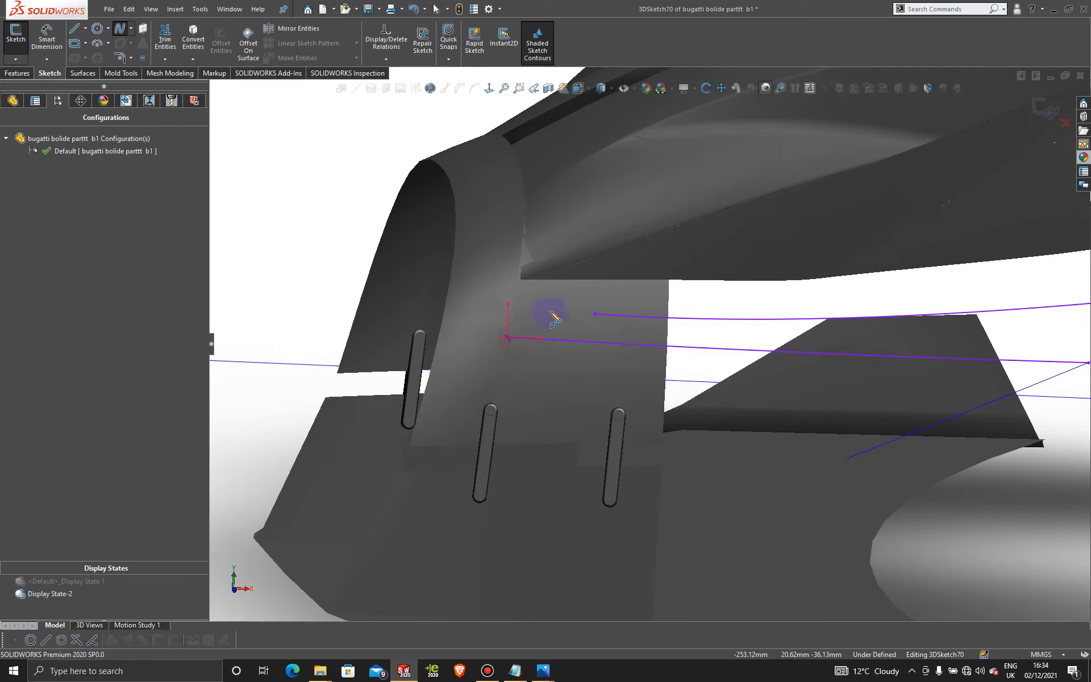
left_click(595, 314)
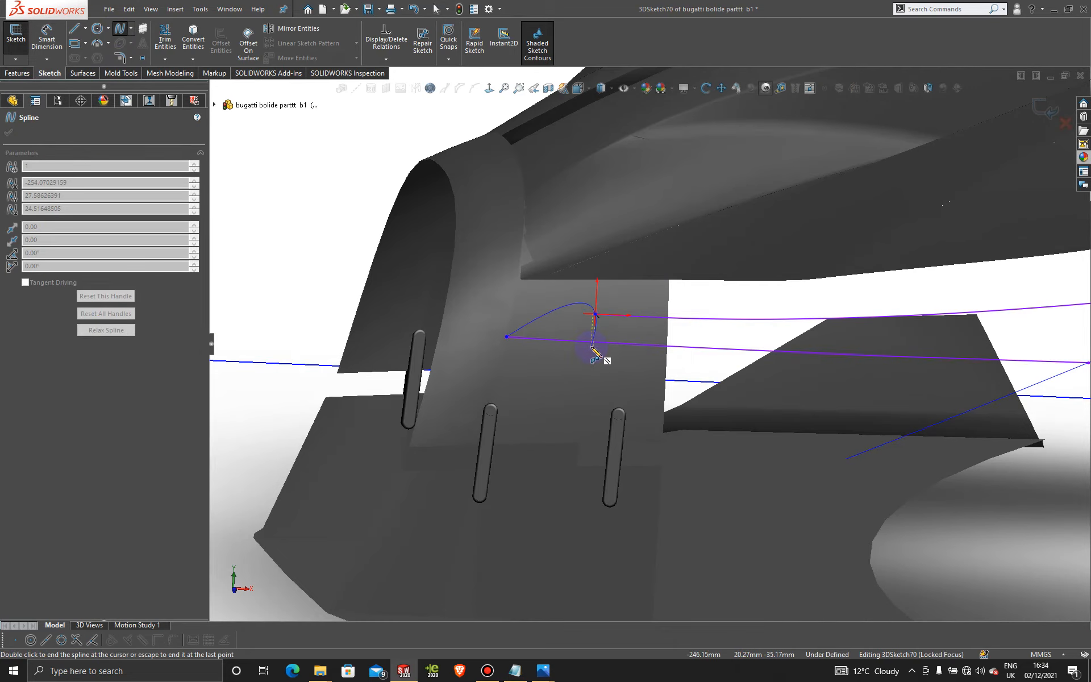
key("Escape")
Step: In the side view, raise the nose-end handle of the short connecting spline so it bows slightly upward, then close the 3D sketch
scroll(584, 359, "up", 3)
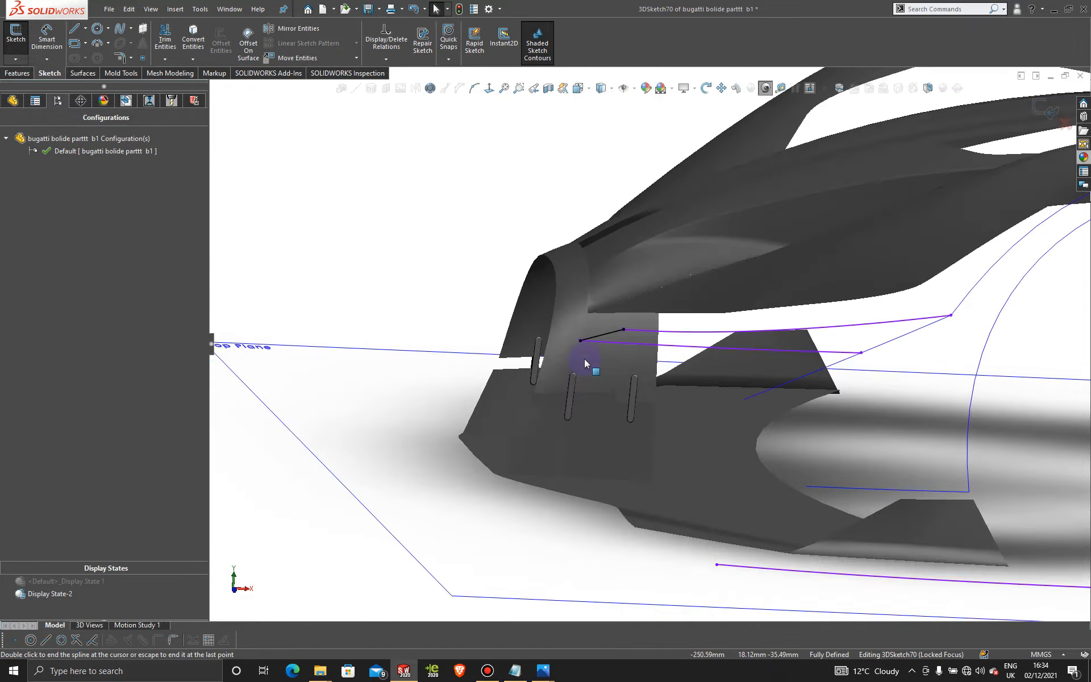
key("space")
left_click(550, 395)
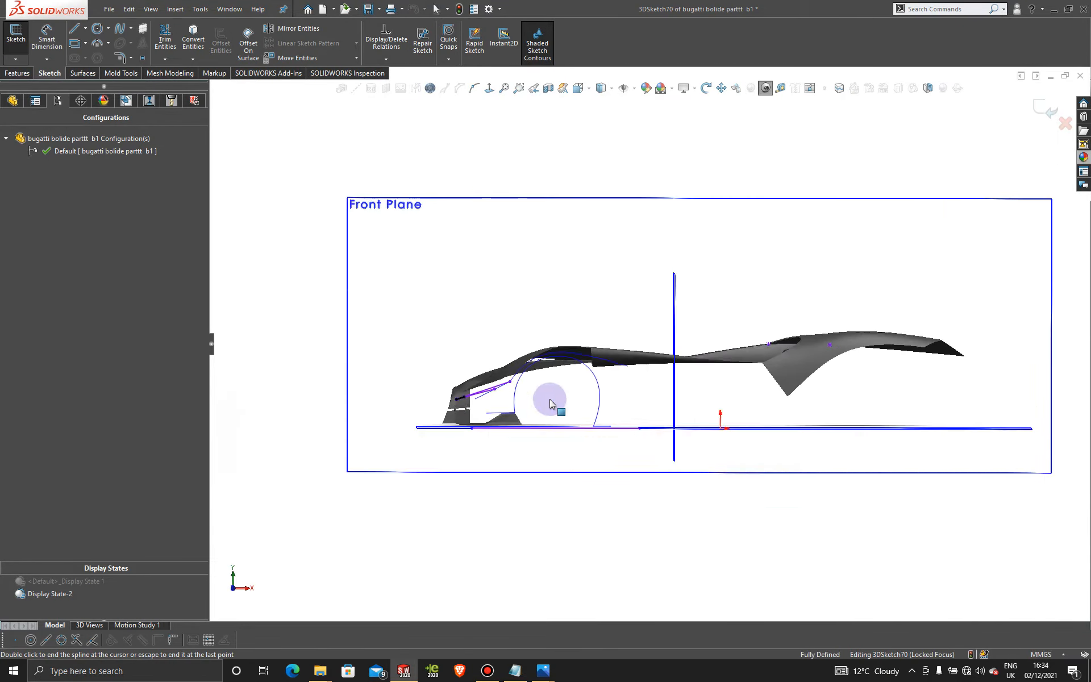
scroll(506, 454, "down", 10)
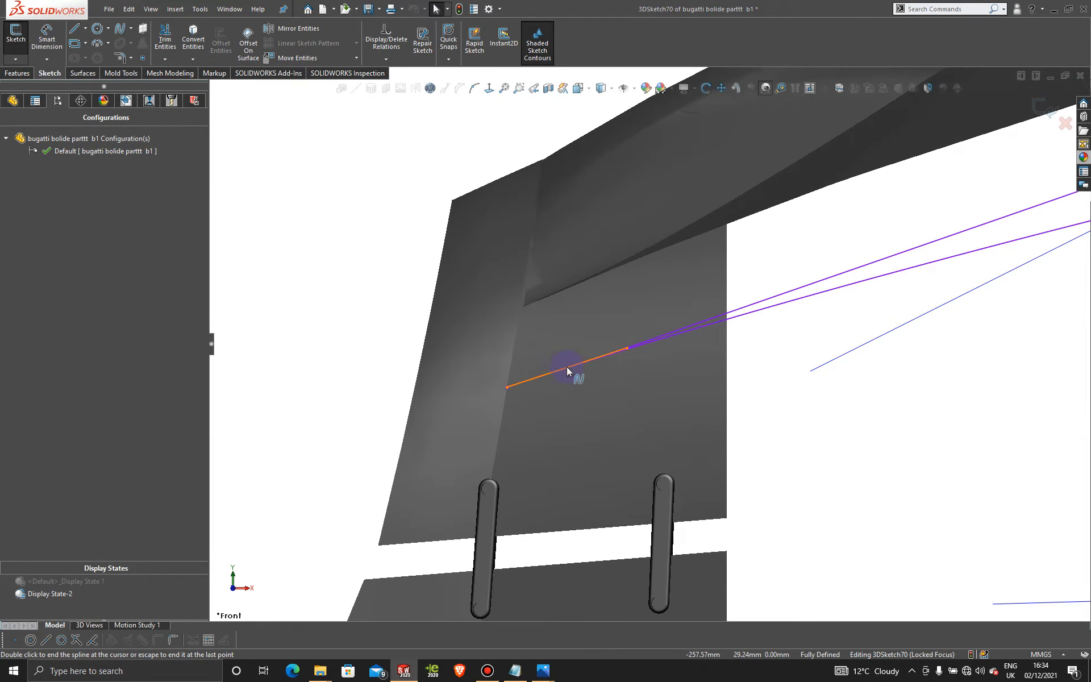
left_click(567, 368)
scroll(567, 367, "down", 2)
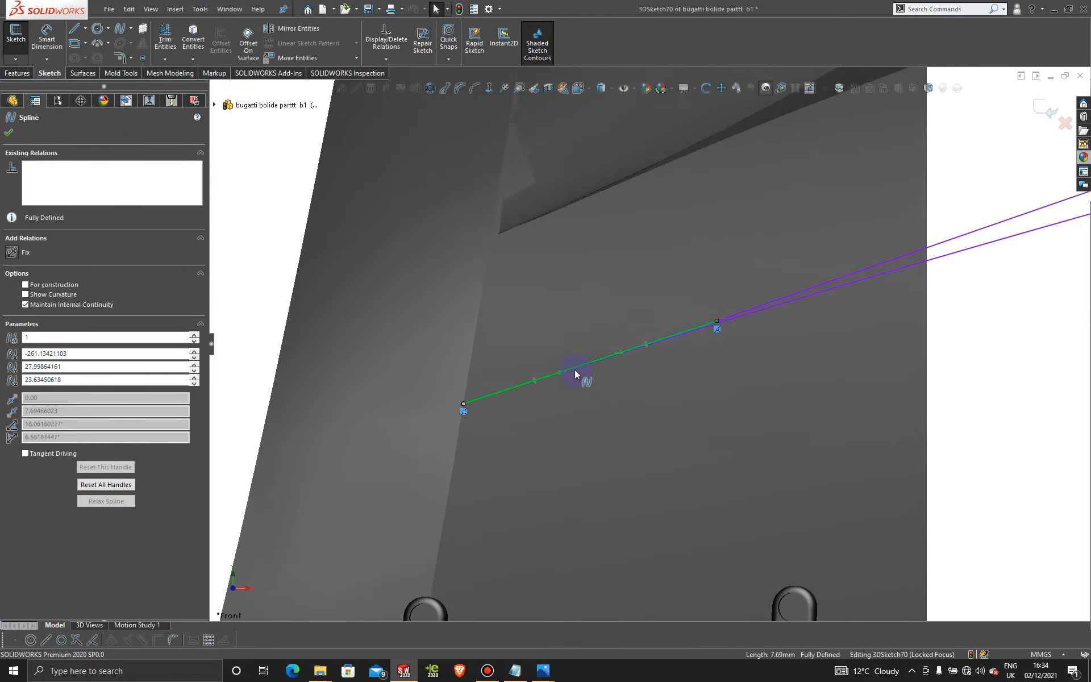
left_click_drag(567, 370, 564, 357)
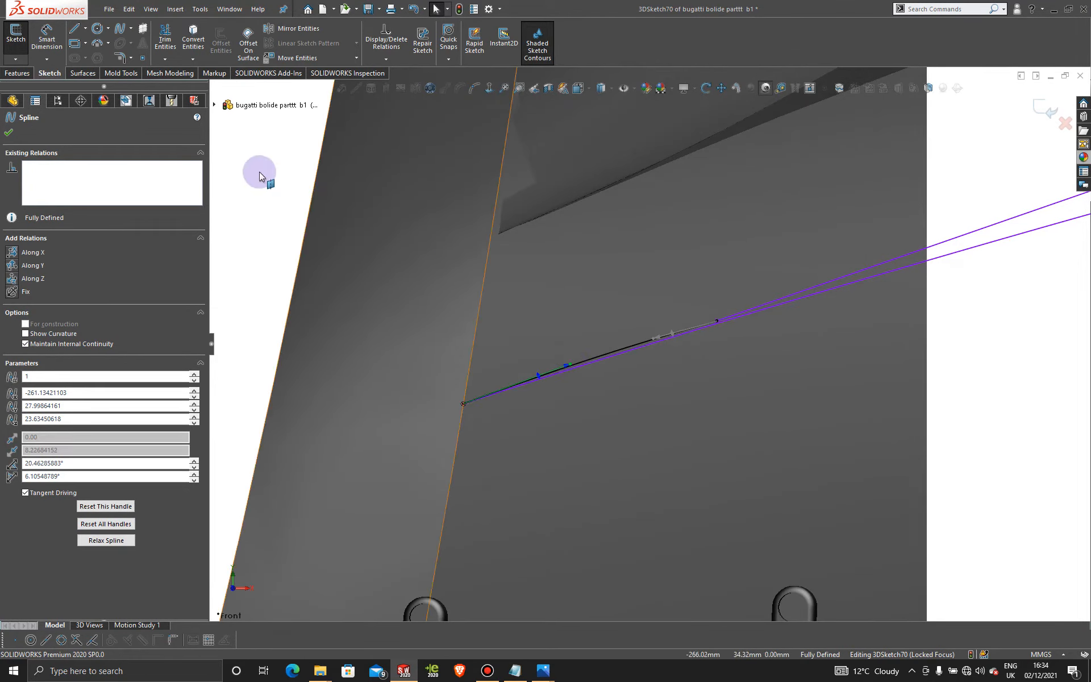
left_click(9, 135)
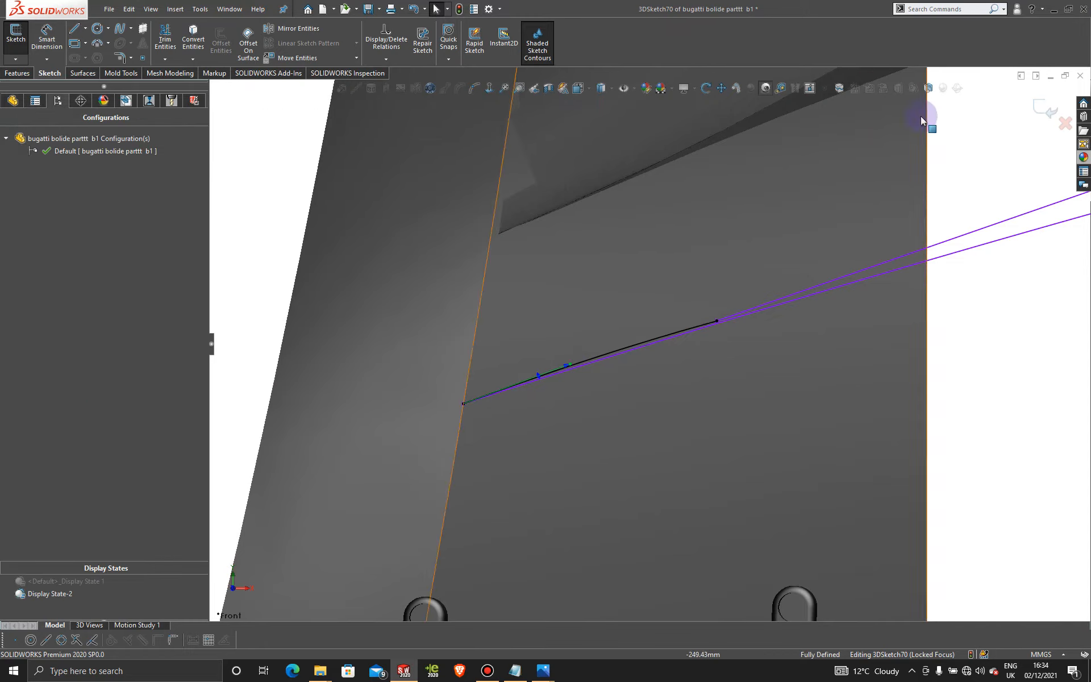
left_click(1035, 104)
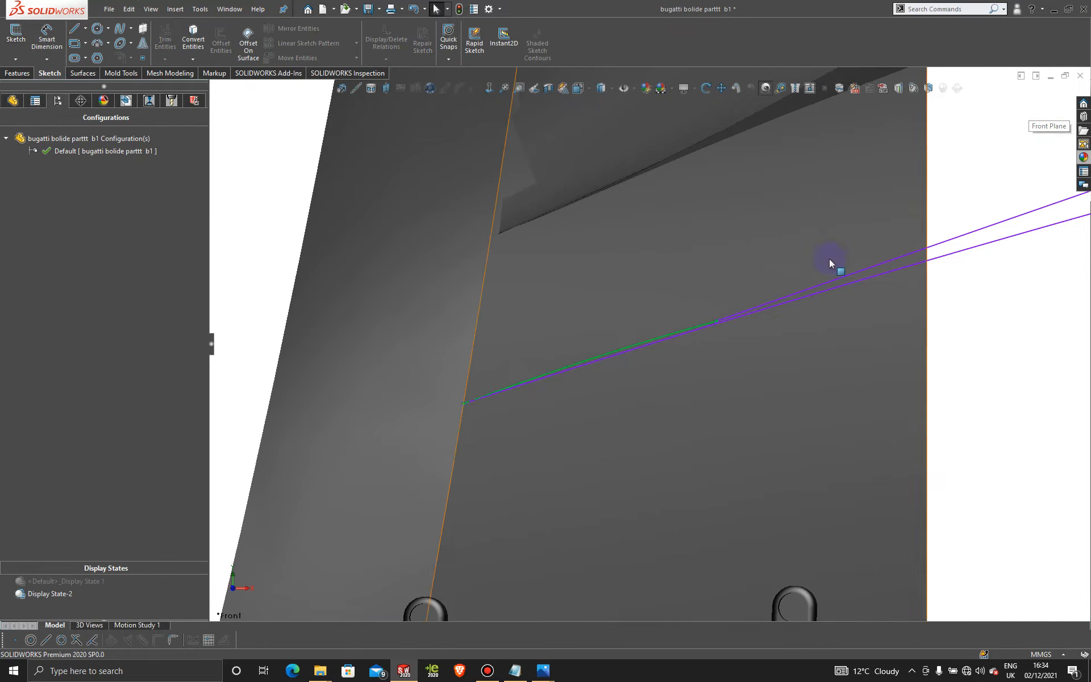
Step: In a new 3D sketch, draw a two-point spline from the lower bumper spline's wheel-side end down to the front foot line of the wheel arch
scroll(831, 266, "up", 13)
middle_click_drag(710, 310, 759, 352)
scroll(841, 319, "down", 3)
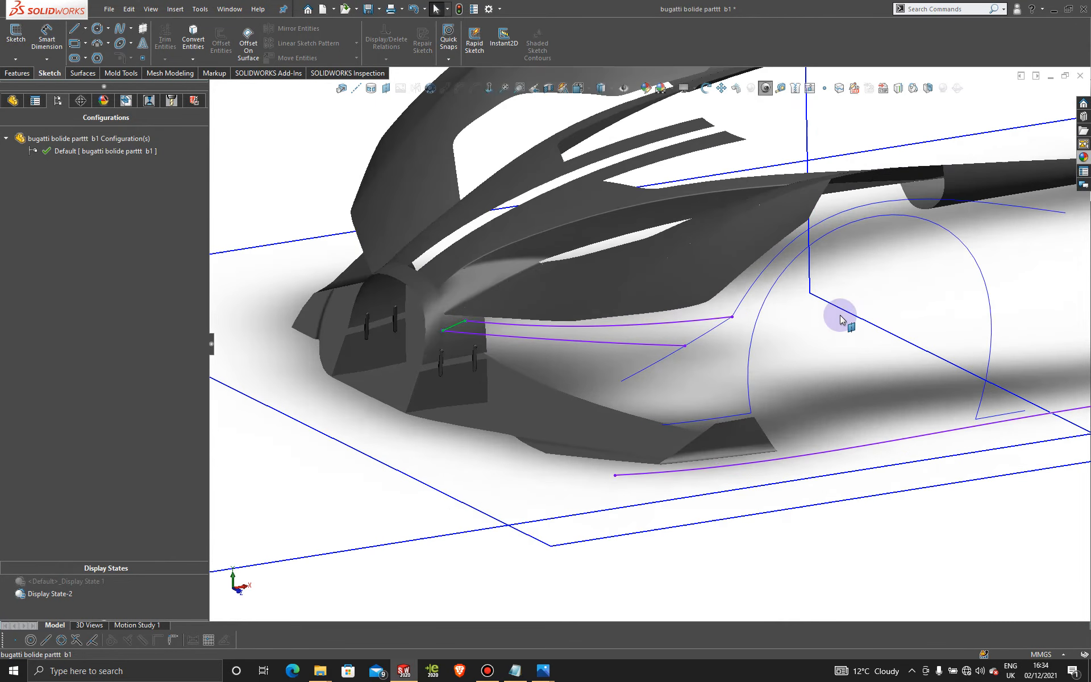
left_click(802, 318)
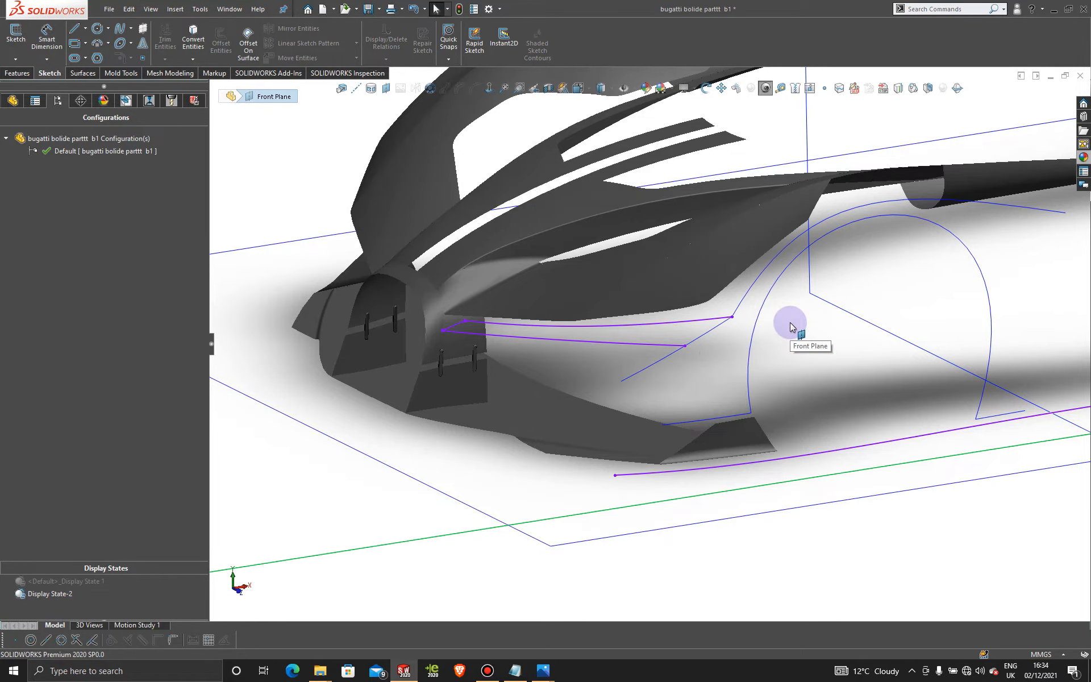
scroll(876, 292, "up", 2)
scroll(814, 289, "down", 2)
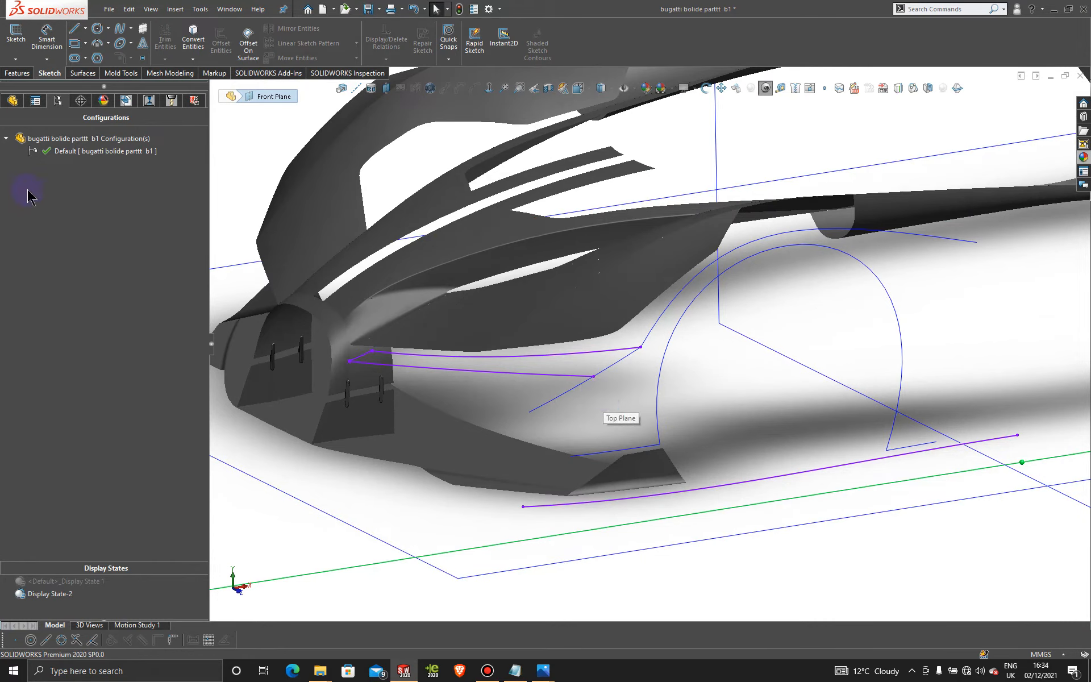
left_click(16, 59)
left_click(41, 100)
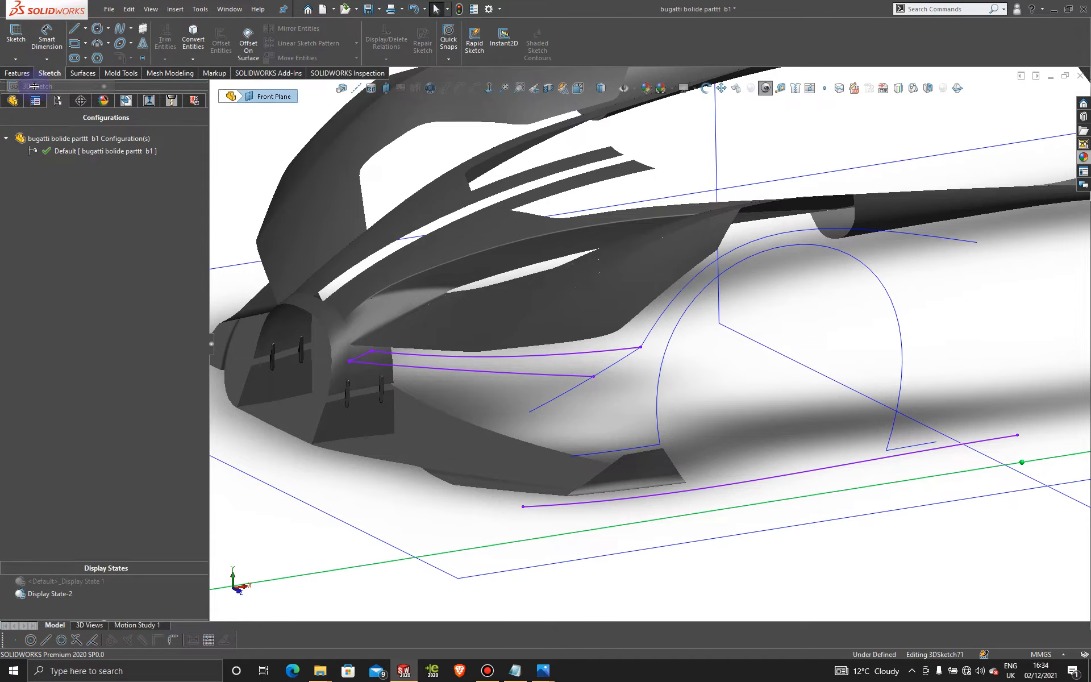
left_click(120, 30)
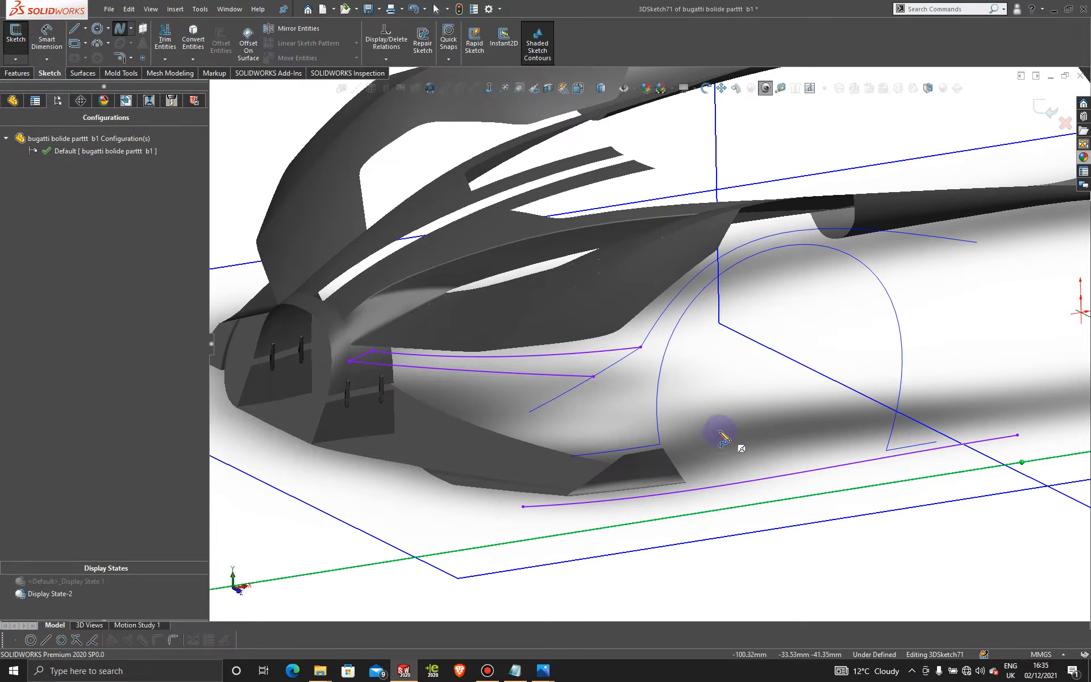
left_click(592, 376)
left_click(594, 453)
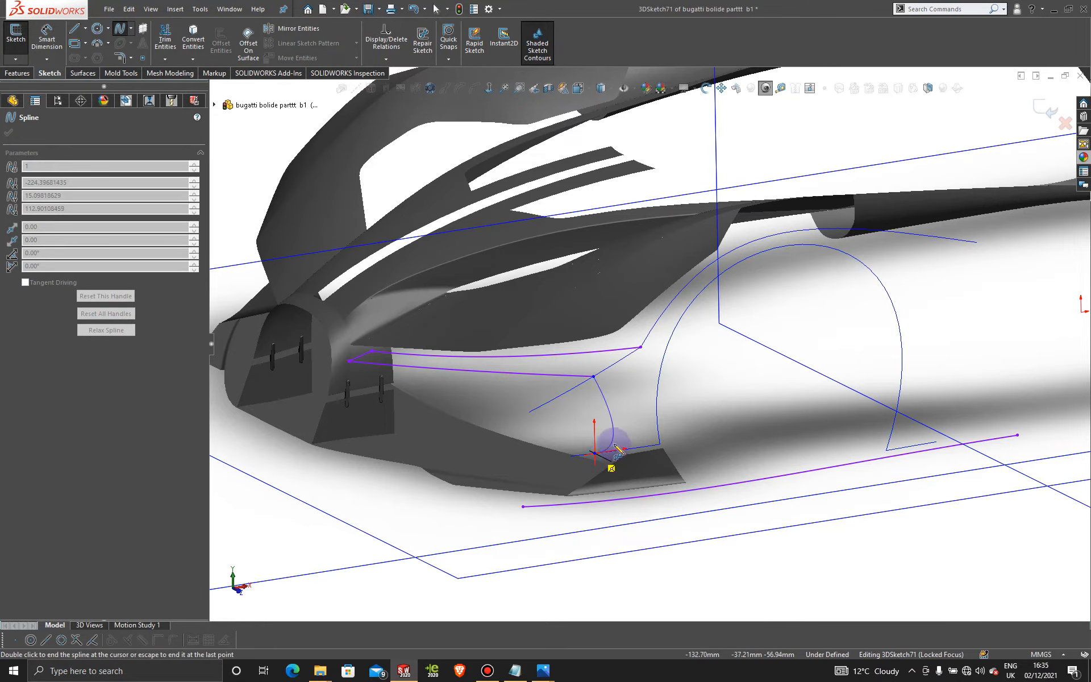
key("Escape")
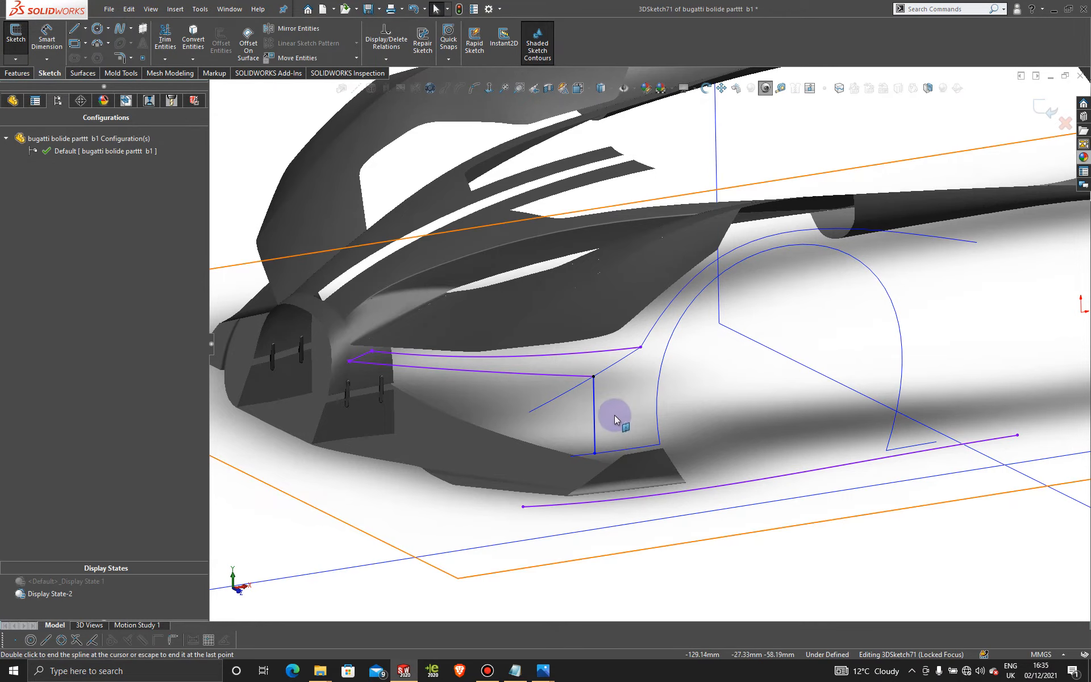
Step: Show the reference images with Display State 1 and, in side view, slide the spline's lower endpoint rearward to the blue fin's edge
scroll(615, 416, "up", 2)
double_click(79, 579)
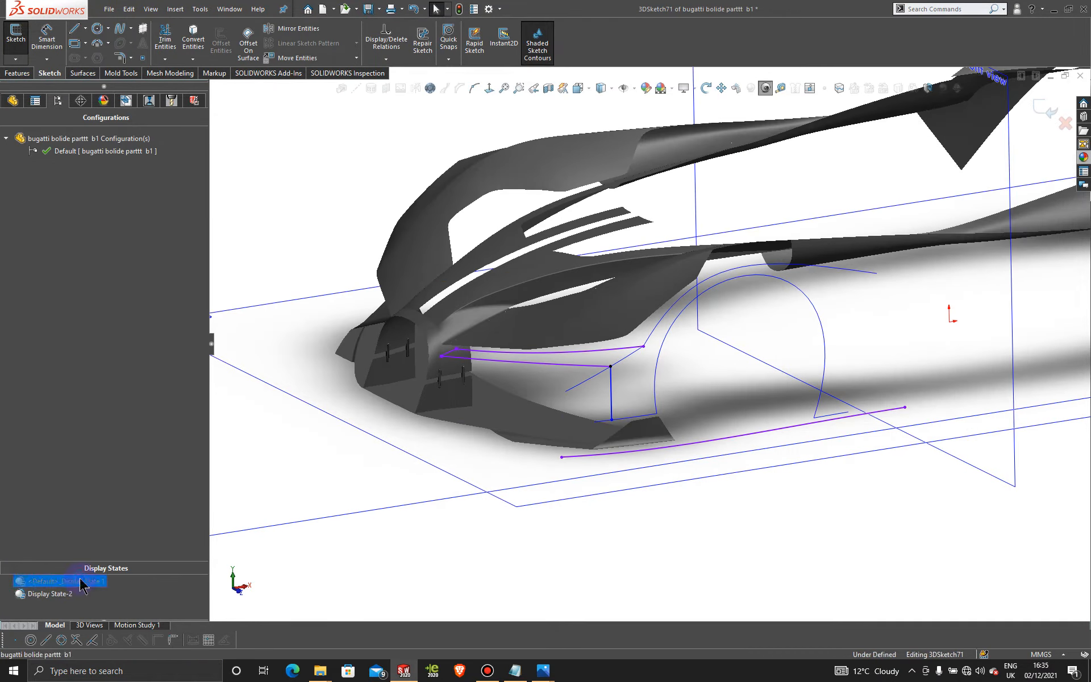
left_click(410, 190)
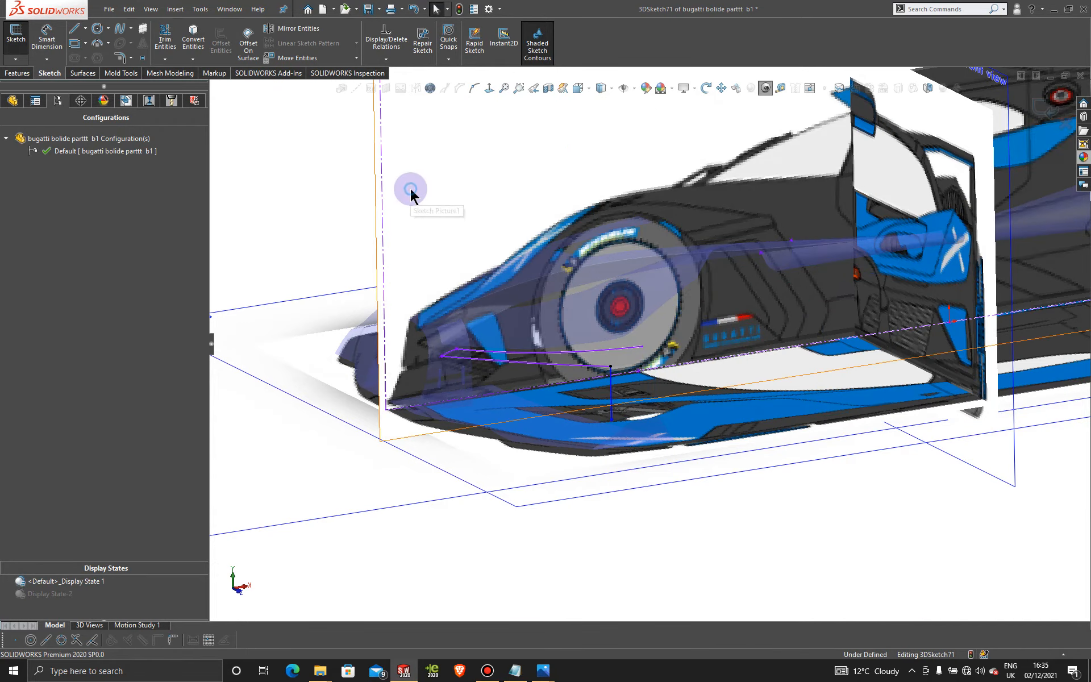
left_click(489, 88)
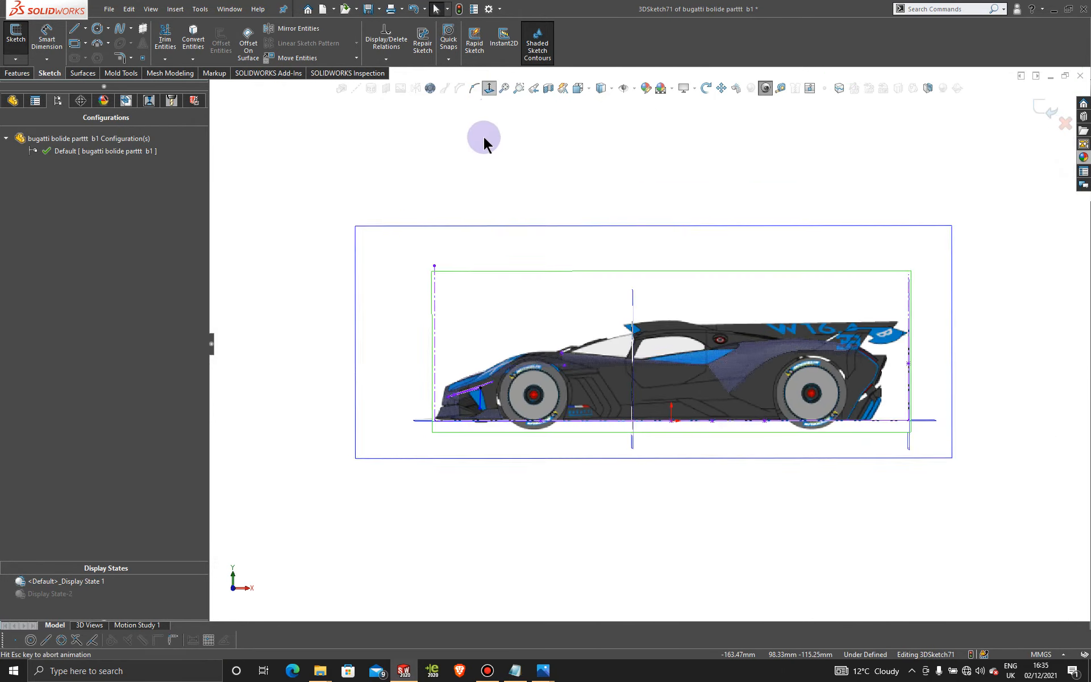
scroll(558, 426, "down", 3)
scroll(557, 422, "down", 3)
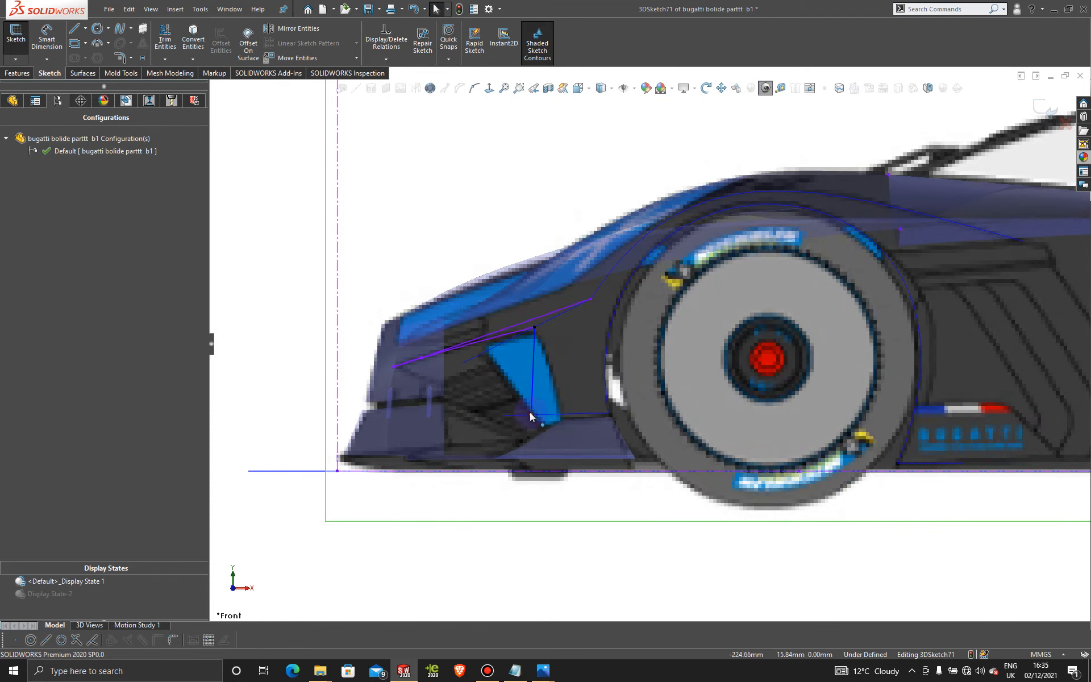
left_click_drag(533, 415, 564, 415)
Step: Bend the spline with its lower handle to follow the blue fin's rear edge, then close the 3D sketch
scroll(559, 395, "down", 3)
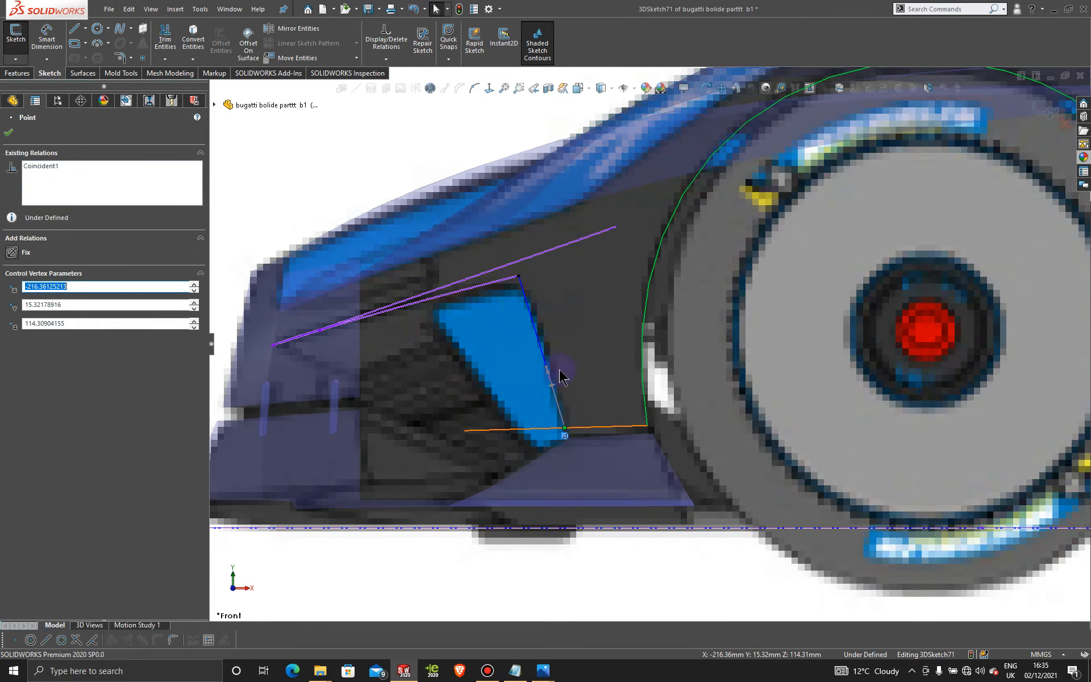
left_click_drag(547, 368, 552, 367)
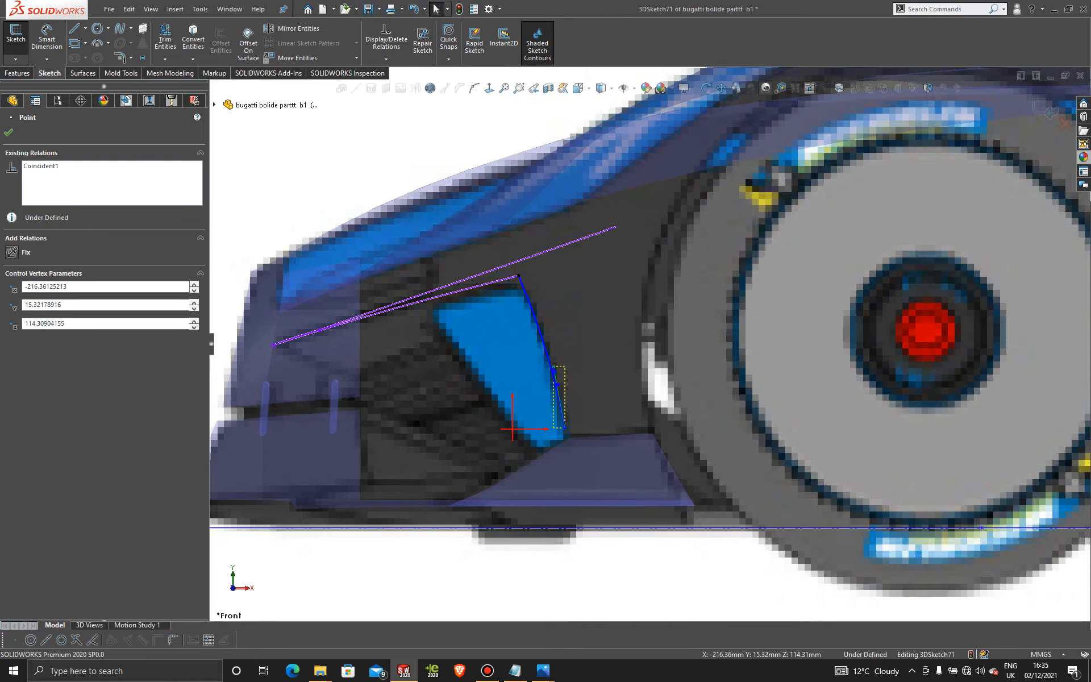
left_click_drag(553, 367, 554, 365)
scroll(582, 426, "up", 1)
scroll(582, 426, "up", 3)
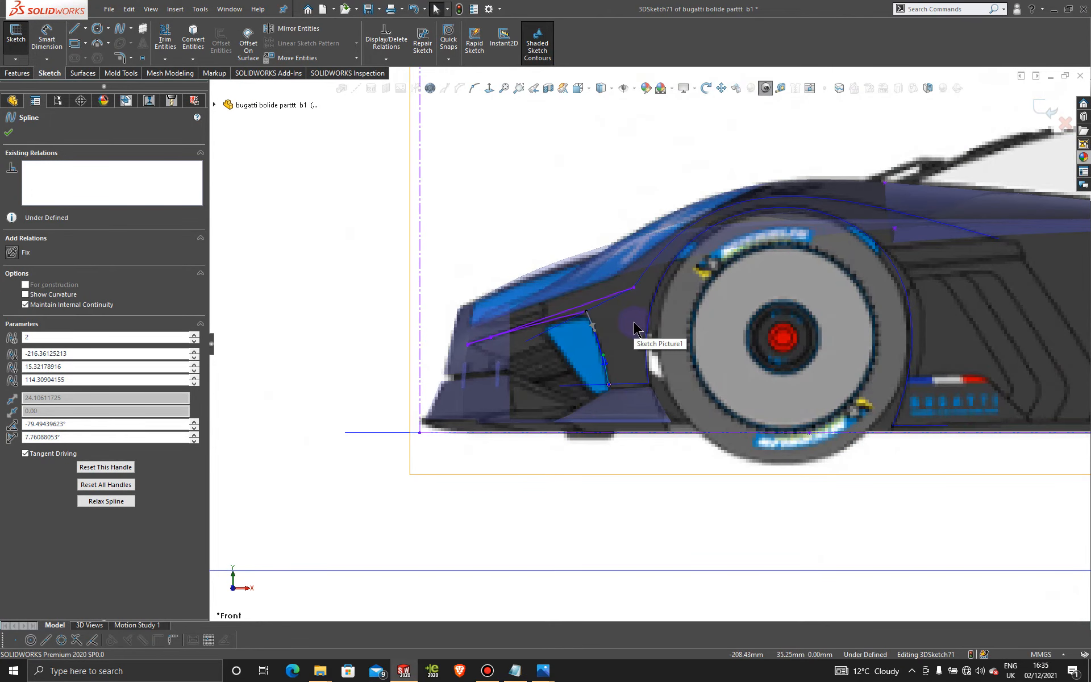
scroll(640, 367, "up", 3)
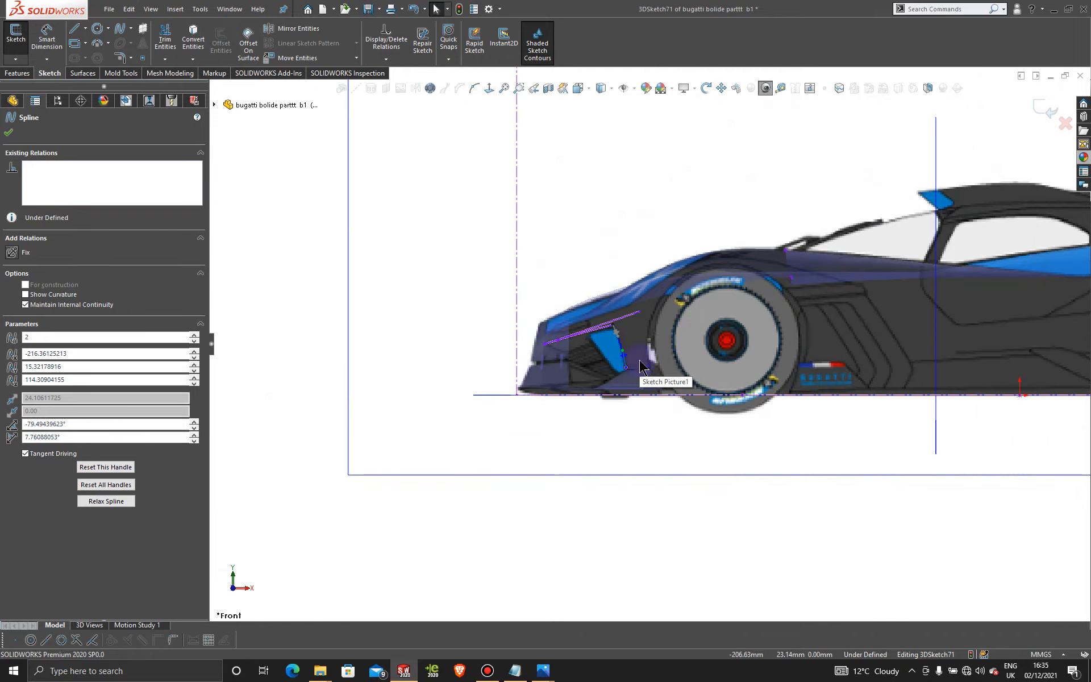
scroll(682, 318, "down", 2)
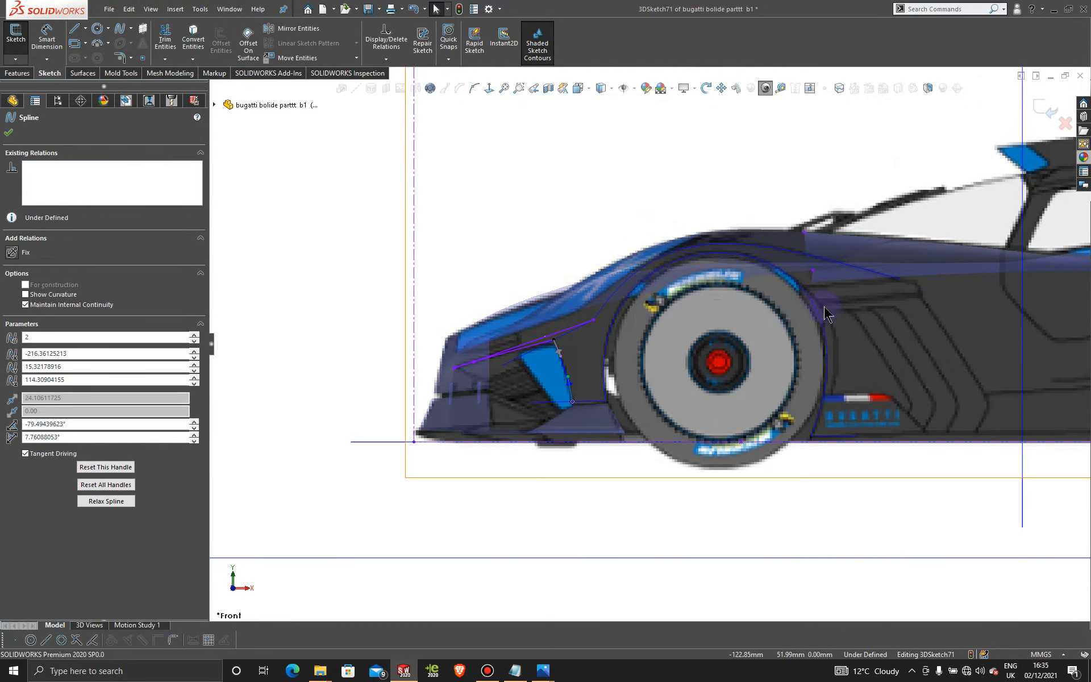
left_click(1050, 107)
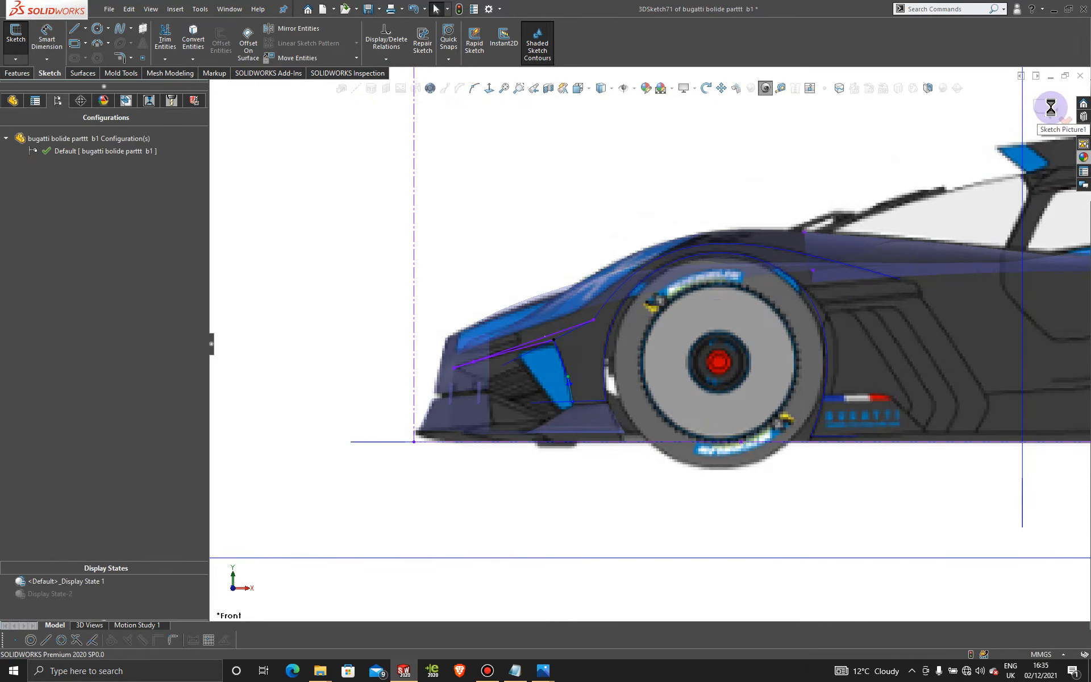
Step: Activate Display State-2 to hide the reference images and show the body surfaces around the front wheel arch
left_click(332, 202)
scroll(622, 327, "up", 2)
middle_click_drag(594, 328, 623, 369)
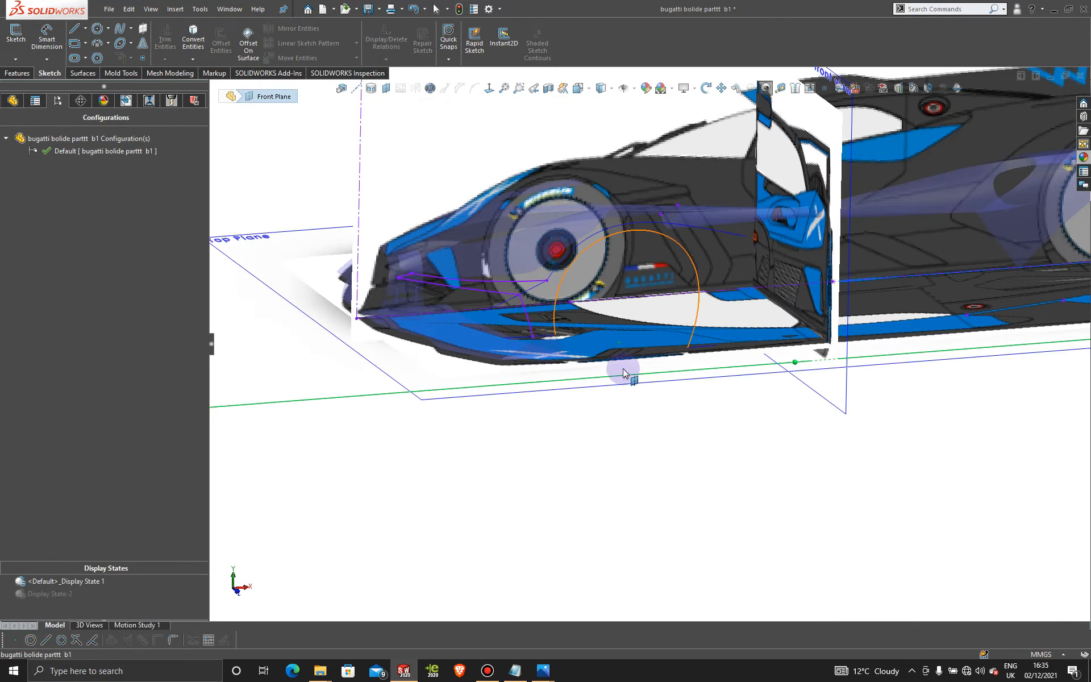
double_click(57, 593)
scroll(594, 270, "down", 3)
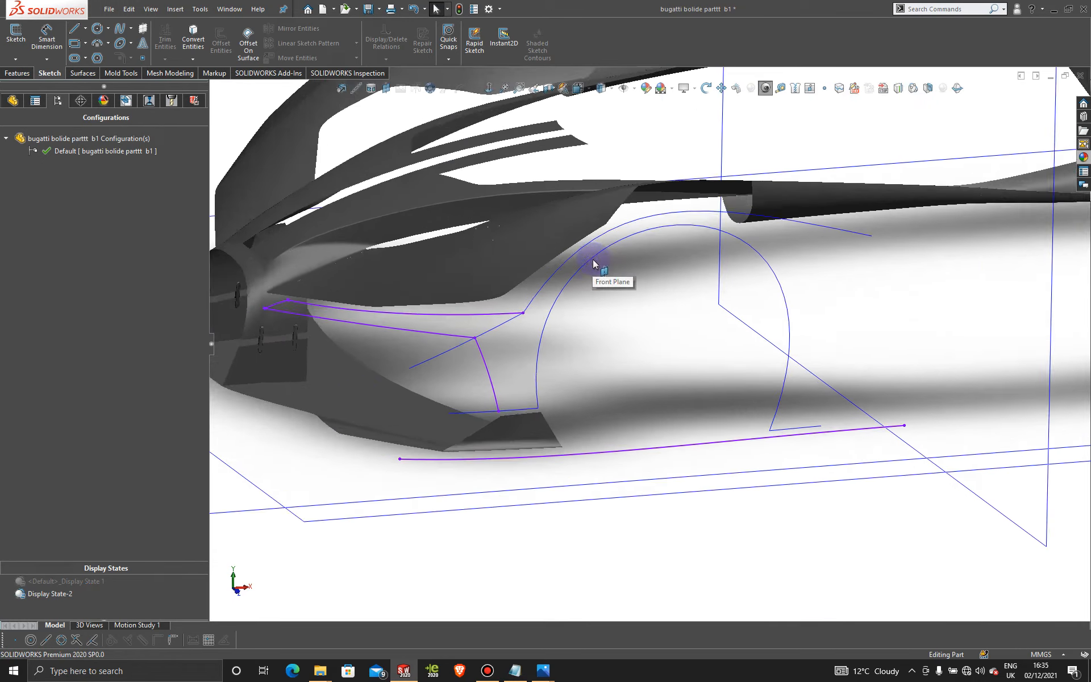
scroll(594, 263, "down", 2)
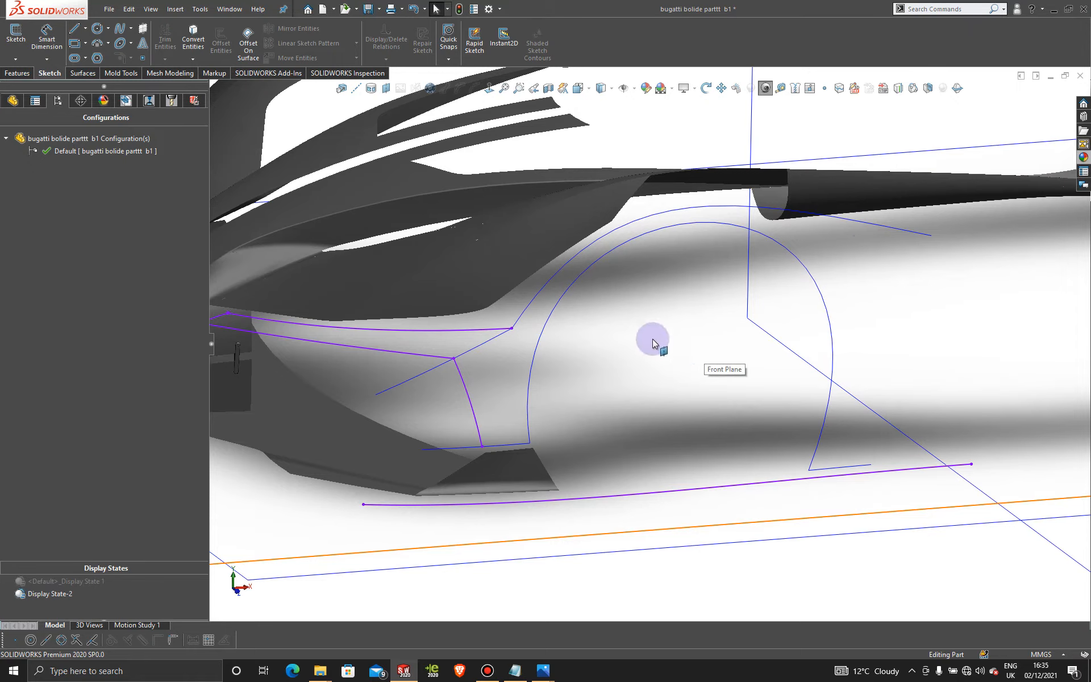
Step: In a new 3D sketch, draw a two-point spline behind the wheel arch, from the outer arch curve's rear tail down to the rear foot line
left_click(16, 59)
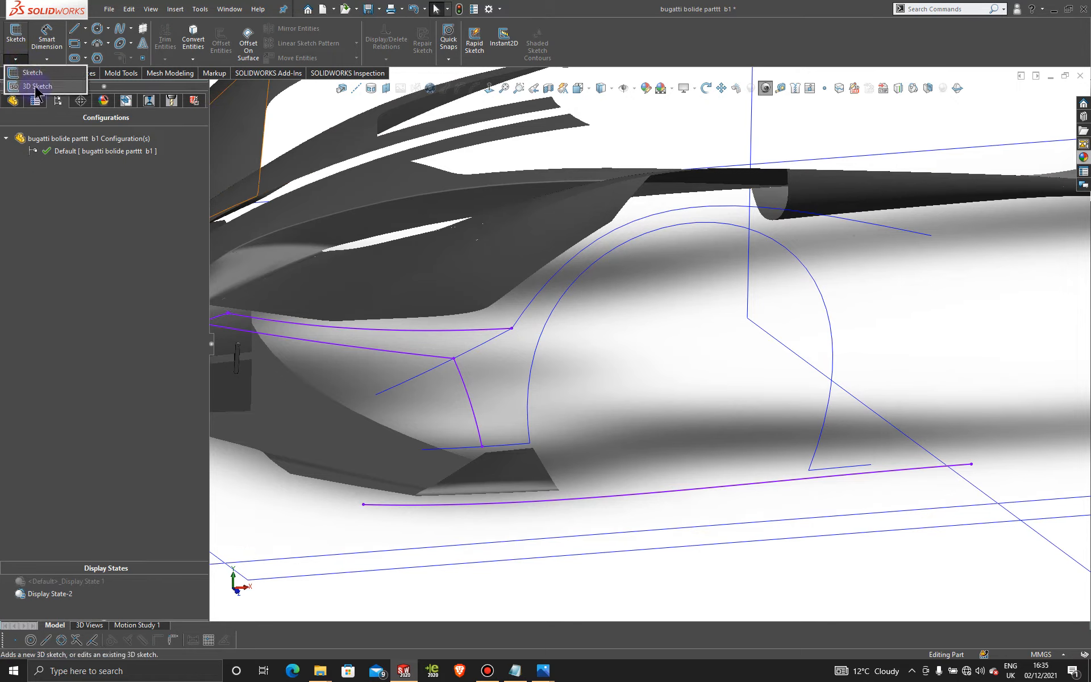
left_click(34, 81)
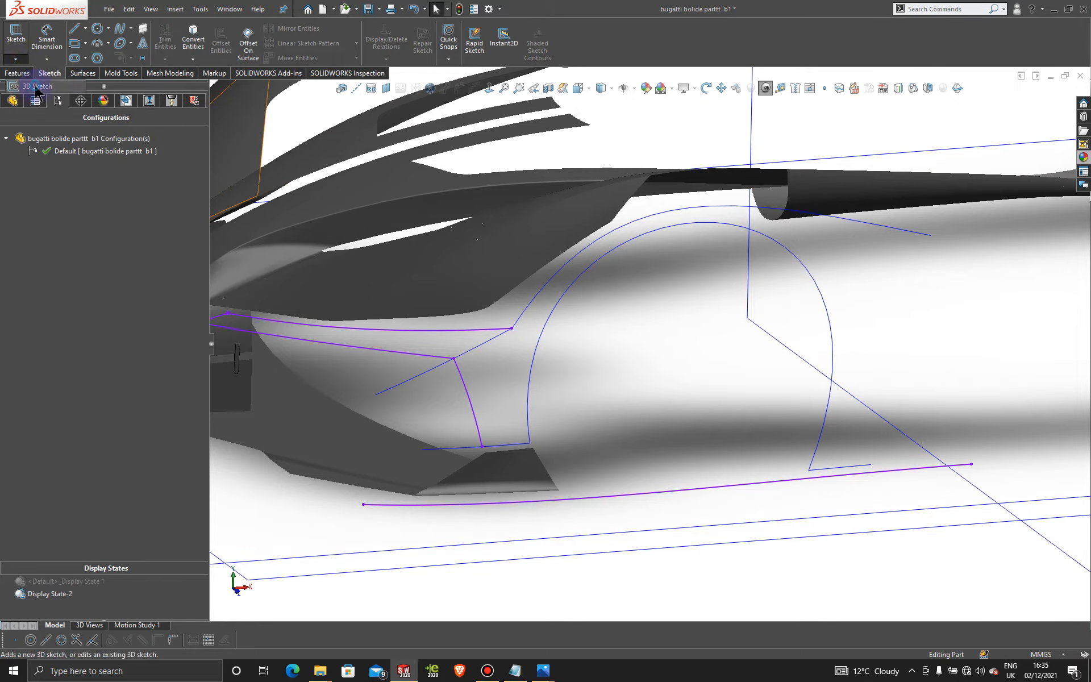
left_click(121, 32)
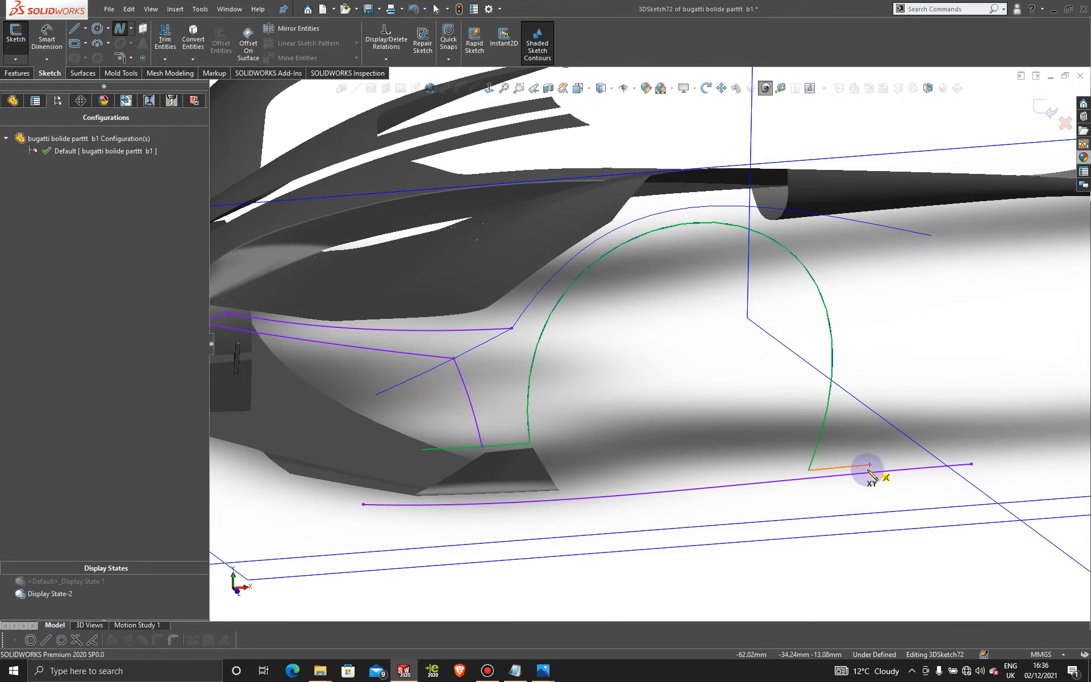
left_click(918, 231)
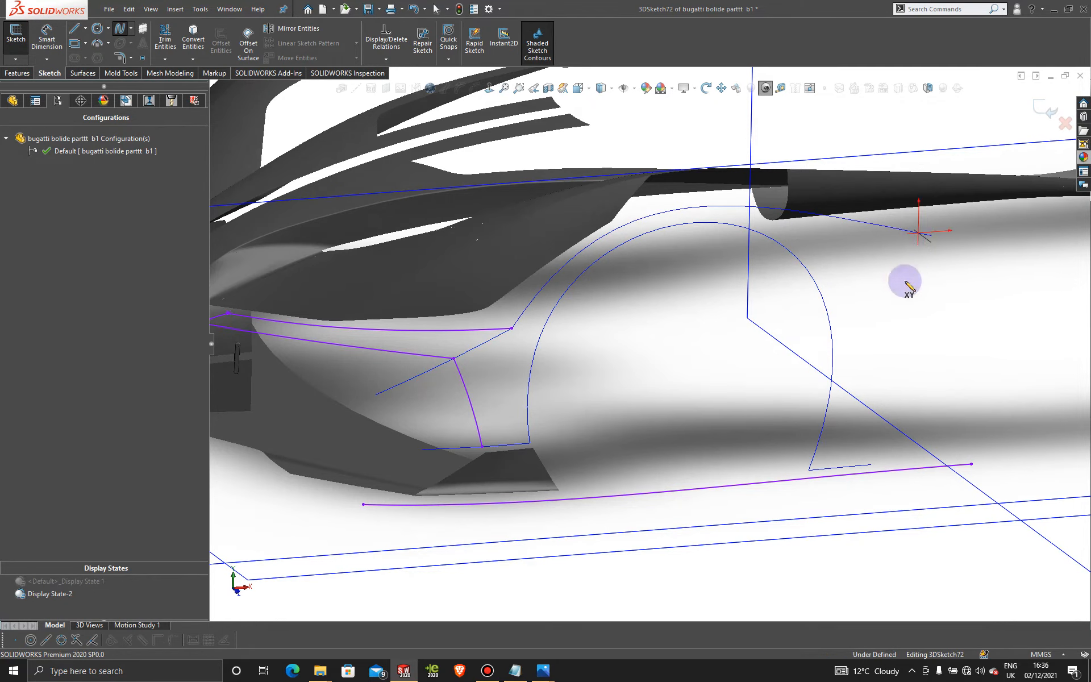
left_click(863, 465)
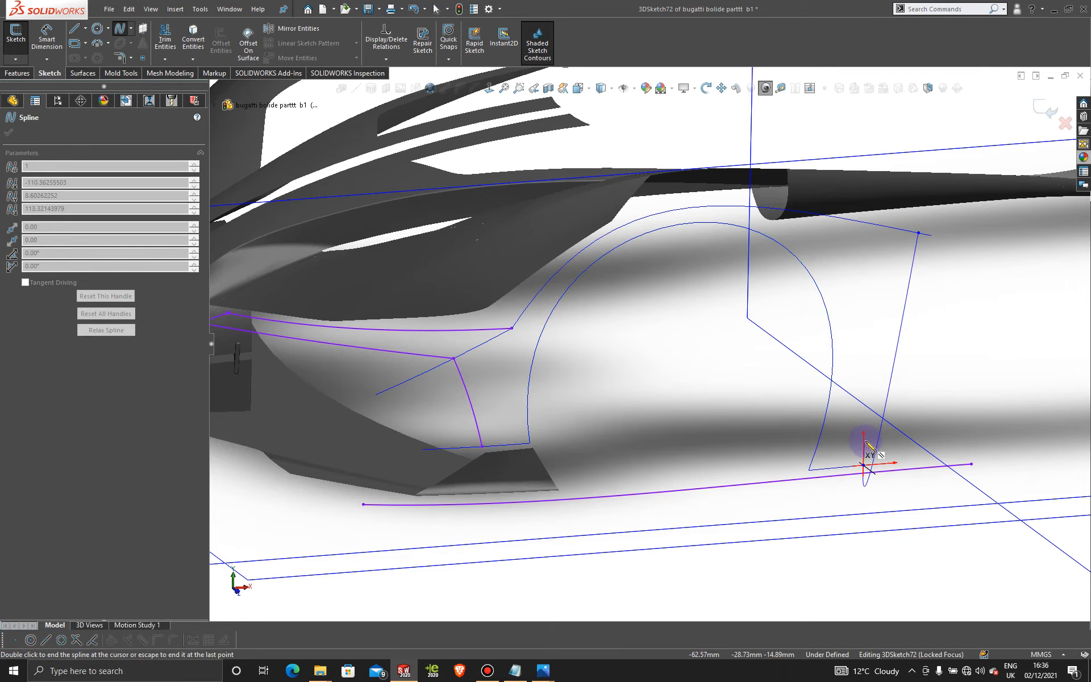
key("Escape")
Step: Slide the new spline's upper and lower endpoints rearward onto the ends of the outer arch curve and the rear foot line
scroll(940, 247, "down", 2)
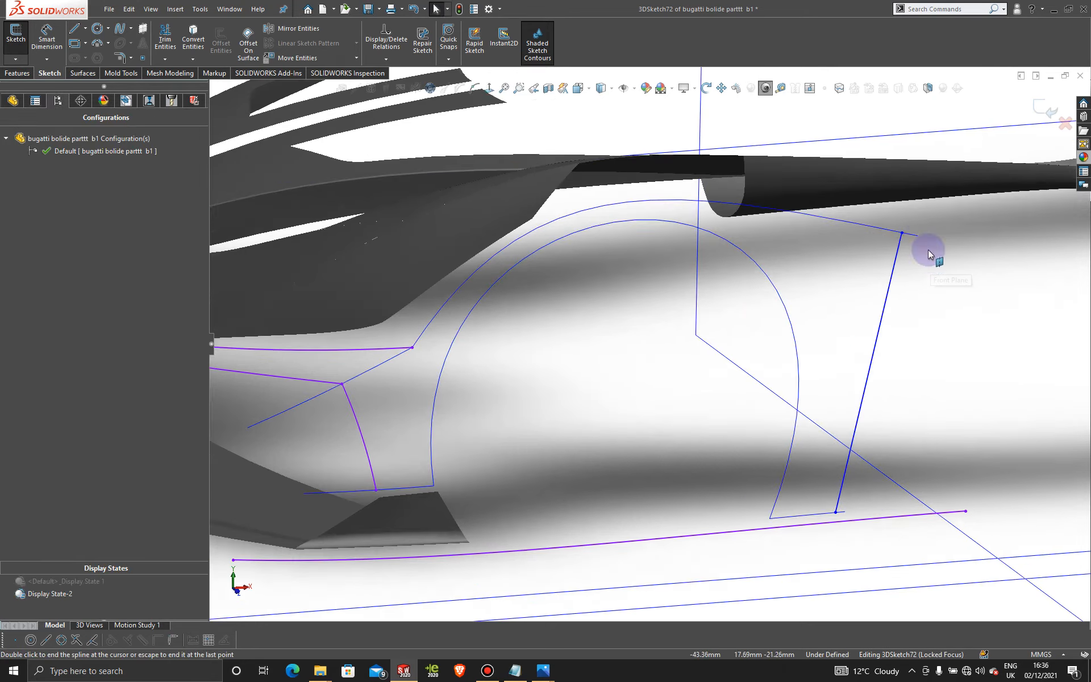
left_click_drag(902, 233, 942, 247)
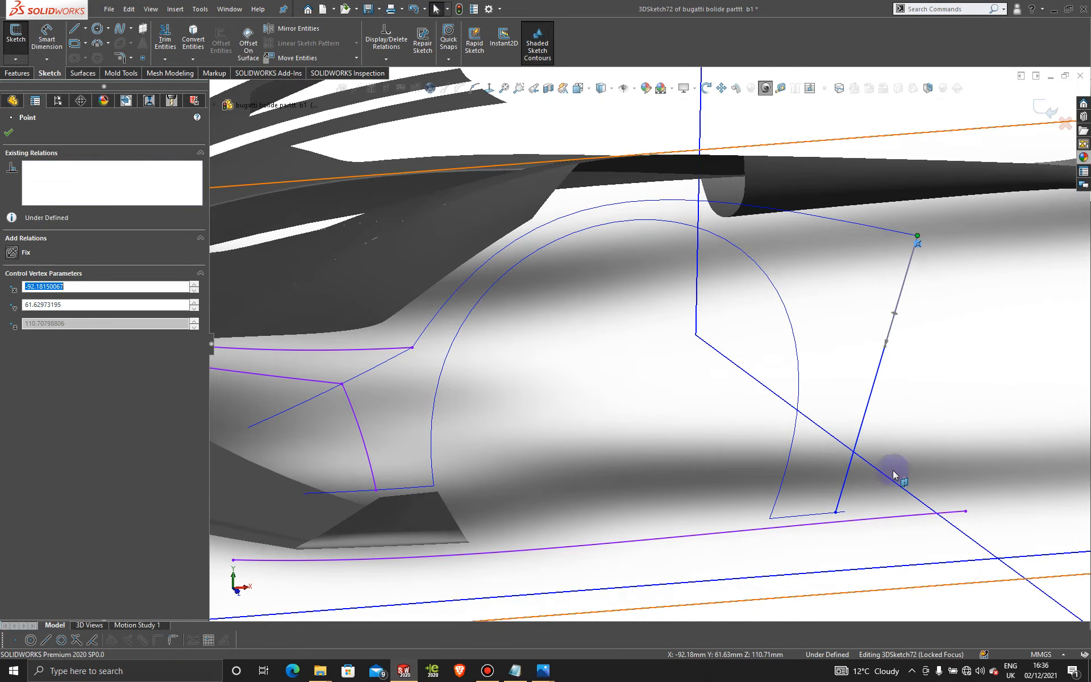
scroll(852, 506, "down", 1)
scroll(847, 507, "down", 2)
left_click_drag(791, 487, 829, 491)
scroll(877, 427, "up", 7)
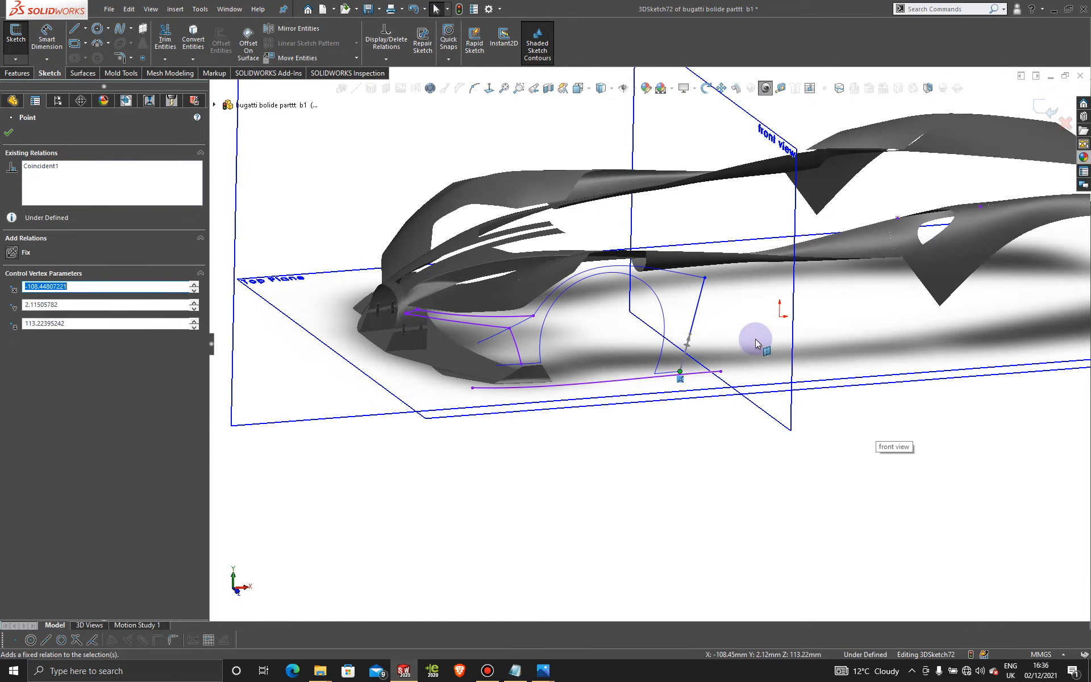
Step: Bend the spline behind the wheel arch slightly by adjusting its upper tangent handle
middle_click_drag(754, 338, 604, 289)
key("space")
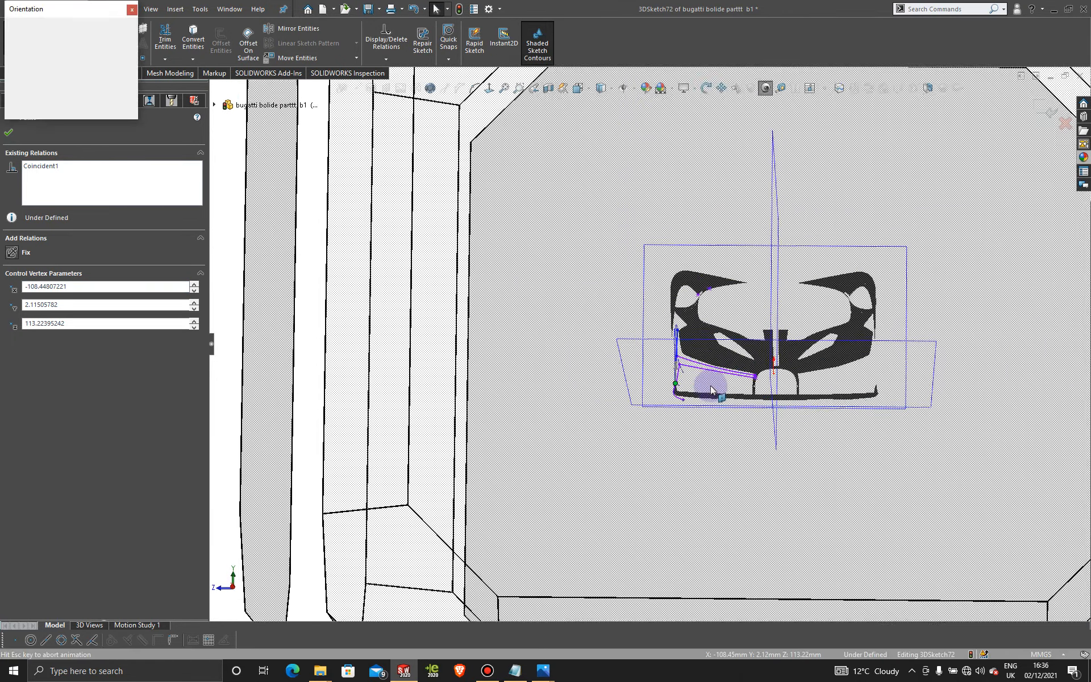
left_click(531, 399)
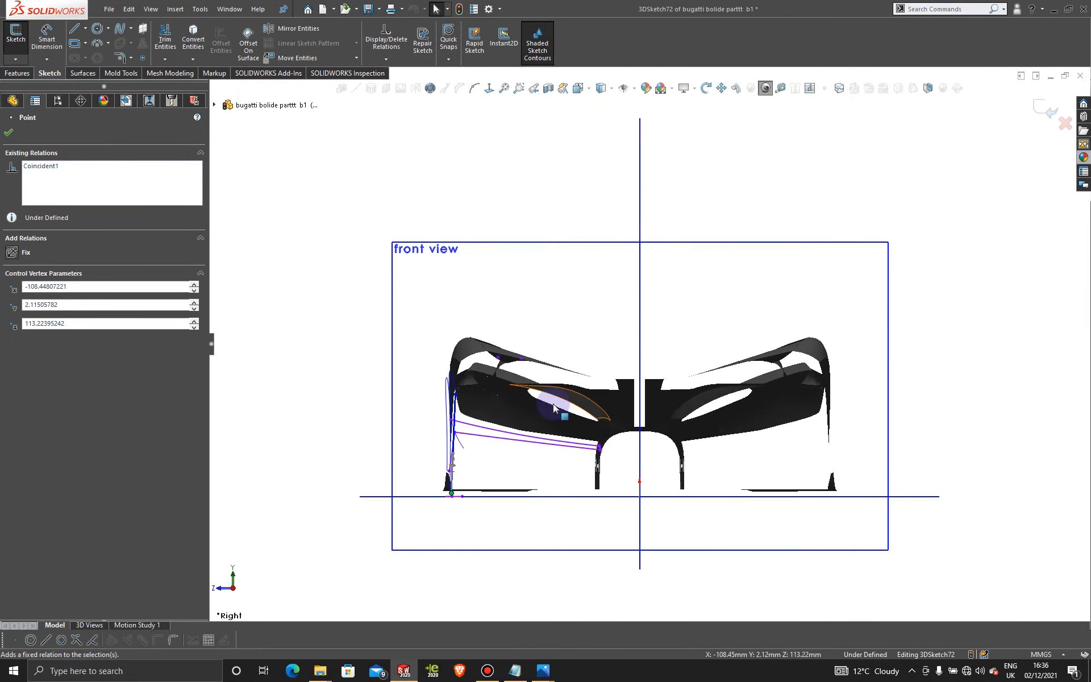
scroll(456, 491, "up", 5)
left_click(515, 230)
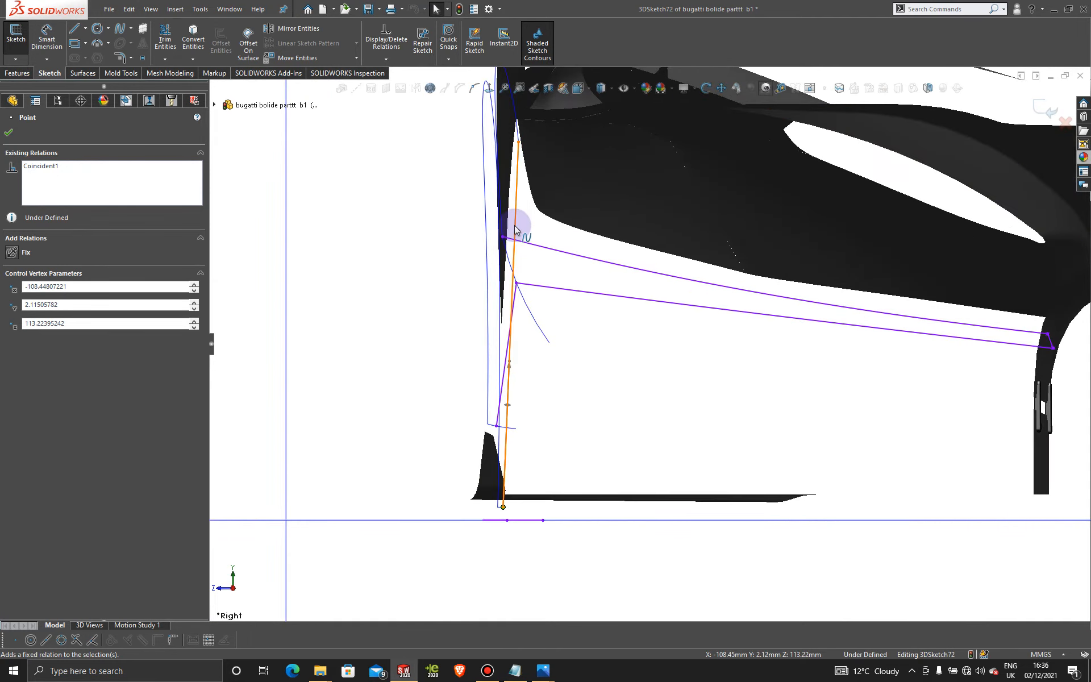
left_click(512, 288)
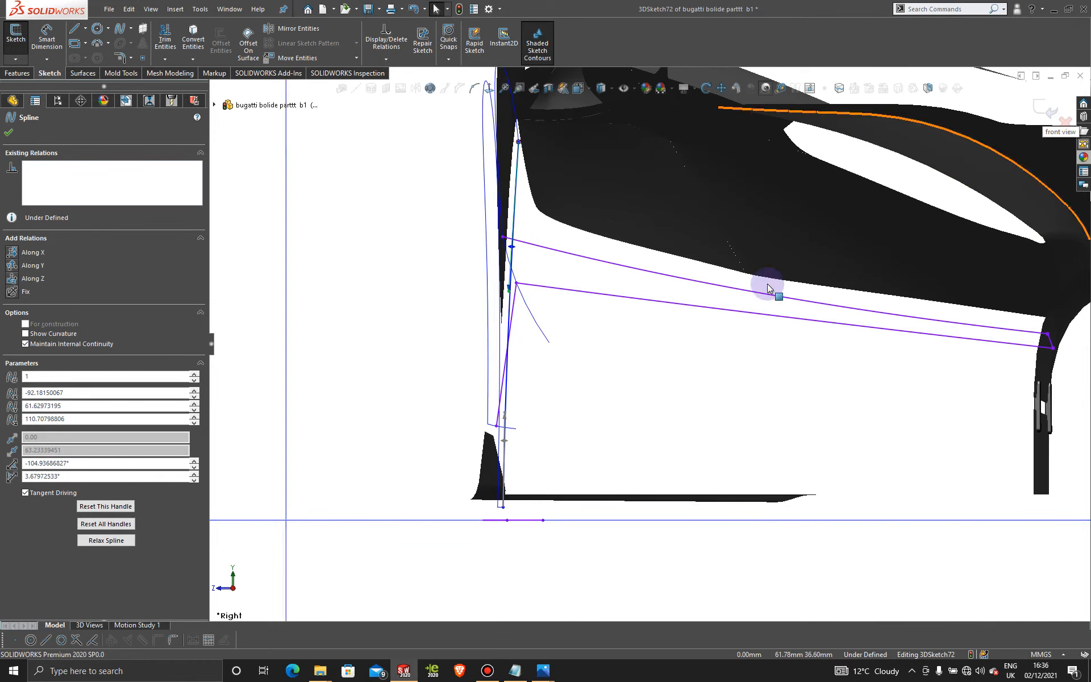
Step: Examine the reshaped rear spline against the wheel arch curves from several angles, and close its properties
scroll(647, 323, "up", 3)
mouse_move(563, 278)
middle_mouse_down()
mouse_move(602, 268)
mouse_move(689, 316)
middle_mouse_up()
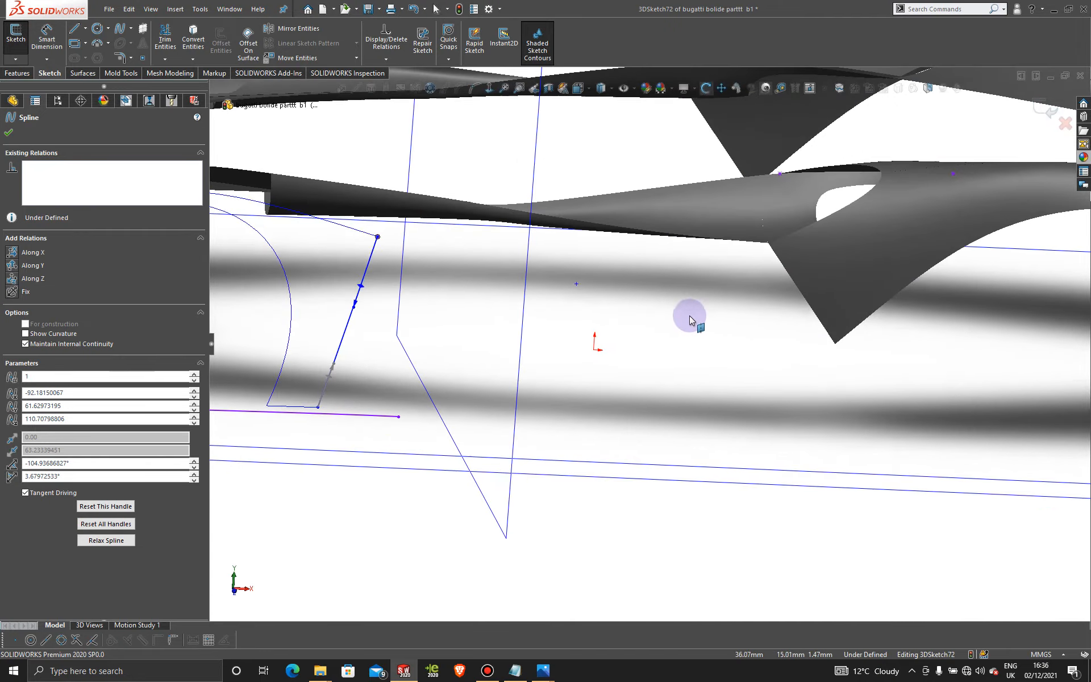
scroll(690, 319, "up", 4)
scroll(326, 322, "down", 3)
mouse_move(505, 369)
middle_mouse_down()
mouse_move(510, 377)
mouse_move(499, 329)
mouse_move(553, 383)
mouse_move(435, 323)
middle_mouse_up()
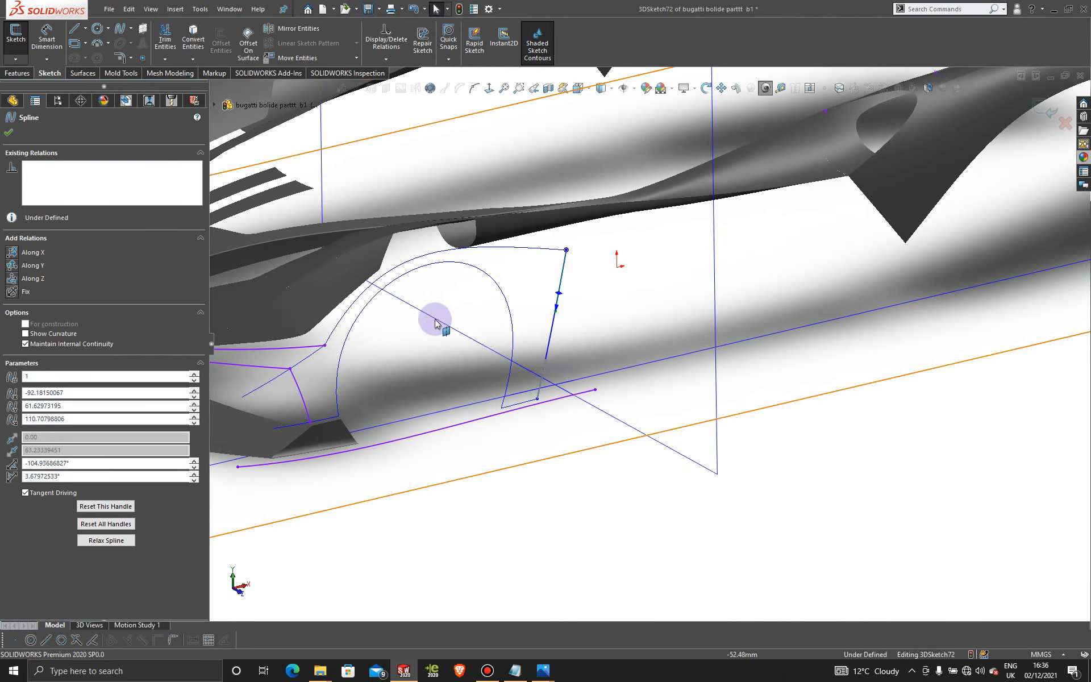
scroll(435, 323, "up", 3)
scroll(452, 316, "down", 3)
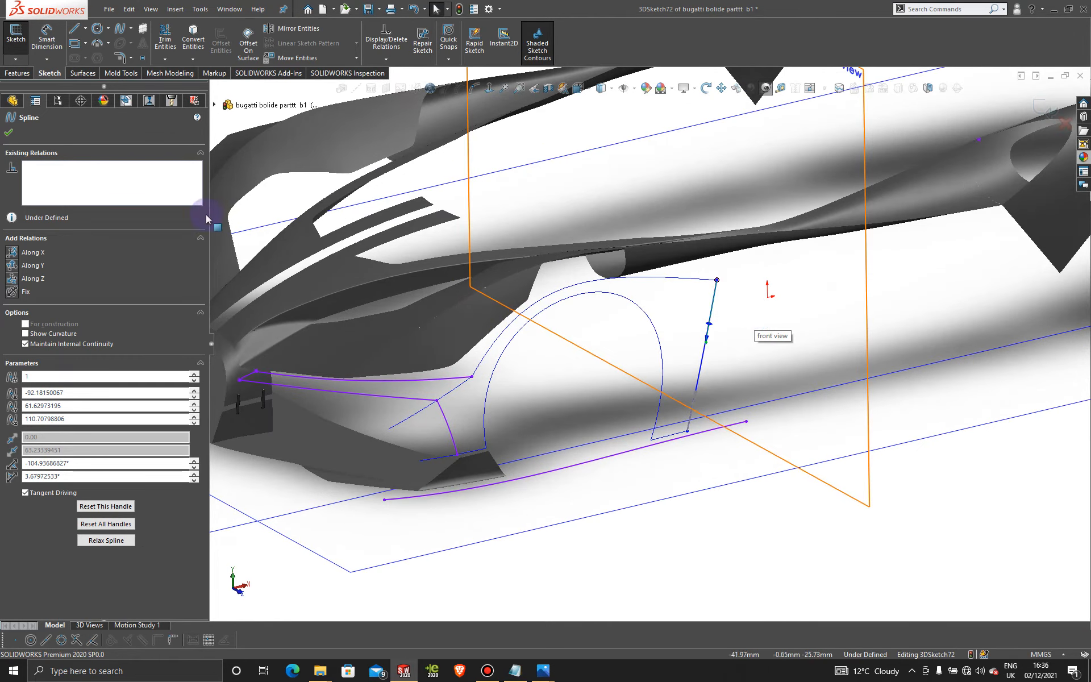
left_click(9, 134)
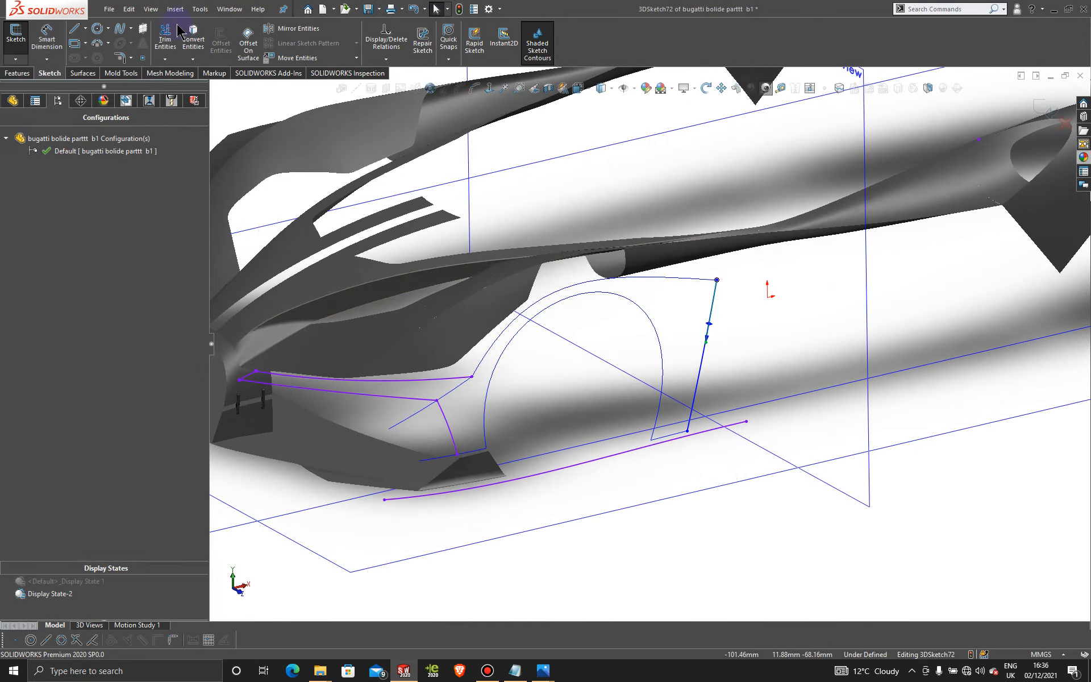
Step: Trace the outer wheel arch curve with a multi-point spline from the rear spline's upper end to the arch's front corner
left_click(121, 30)
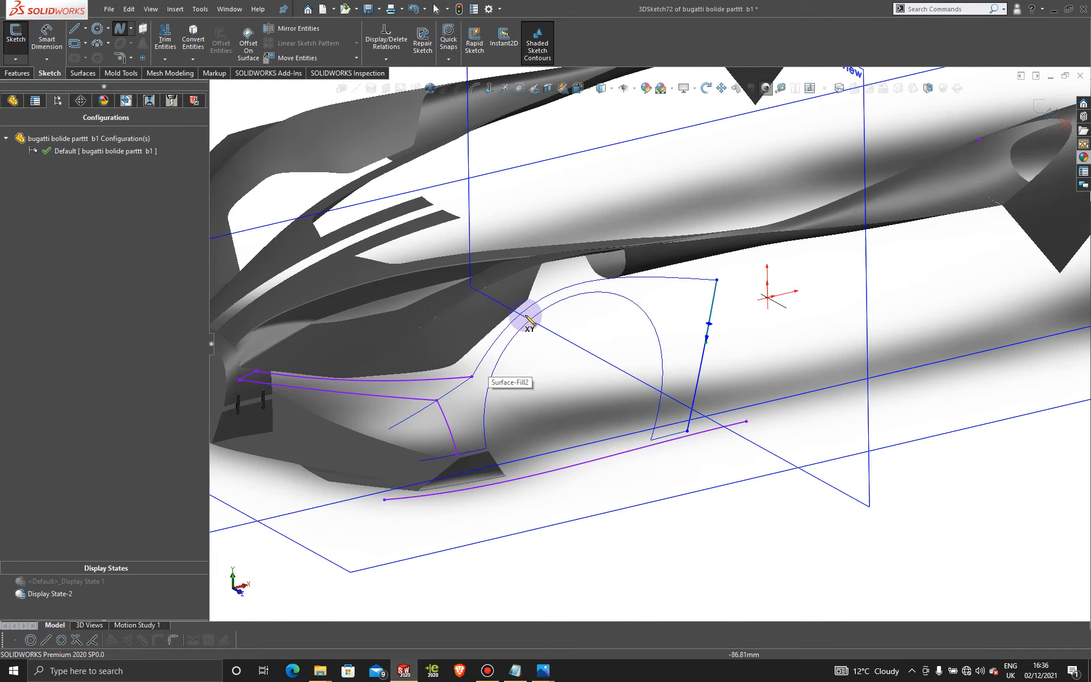
left_click(717, 280)
scroll(696, 287, "down", 1)
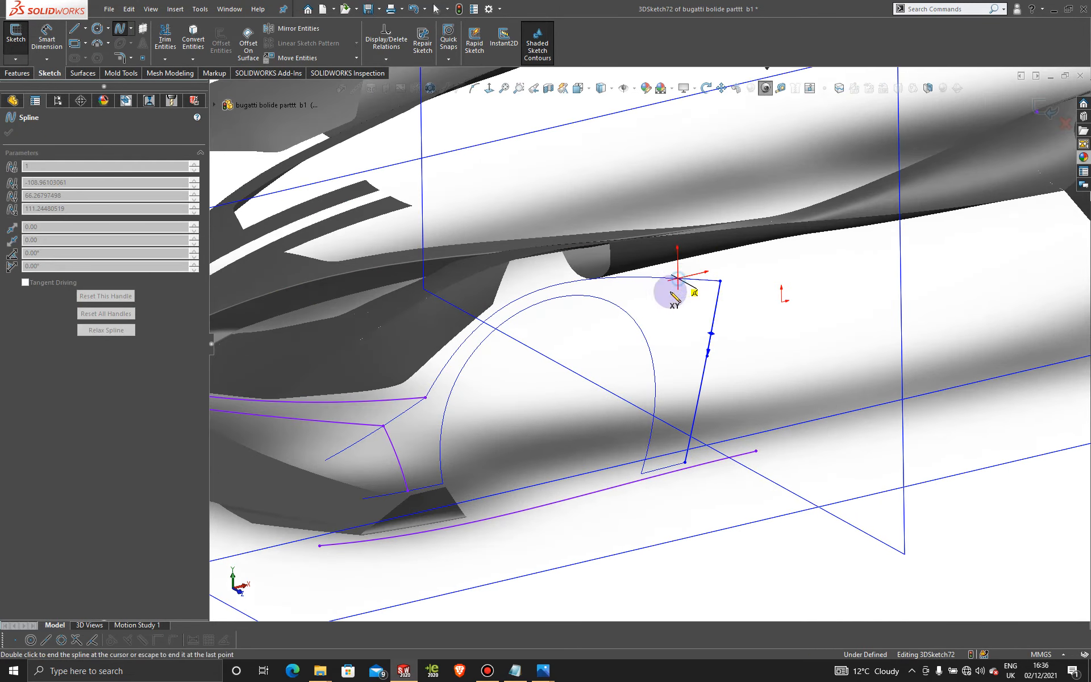
left_click(647, 279)
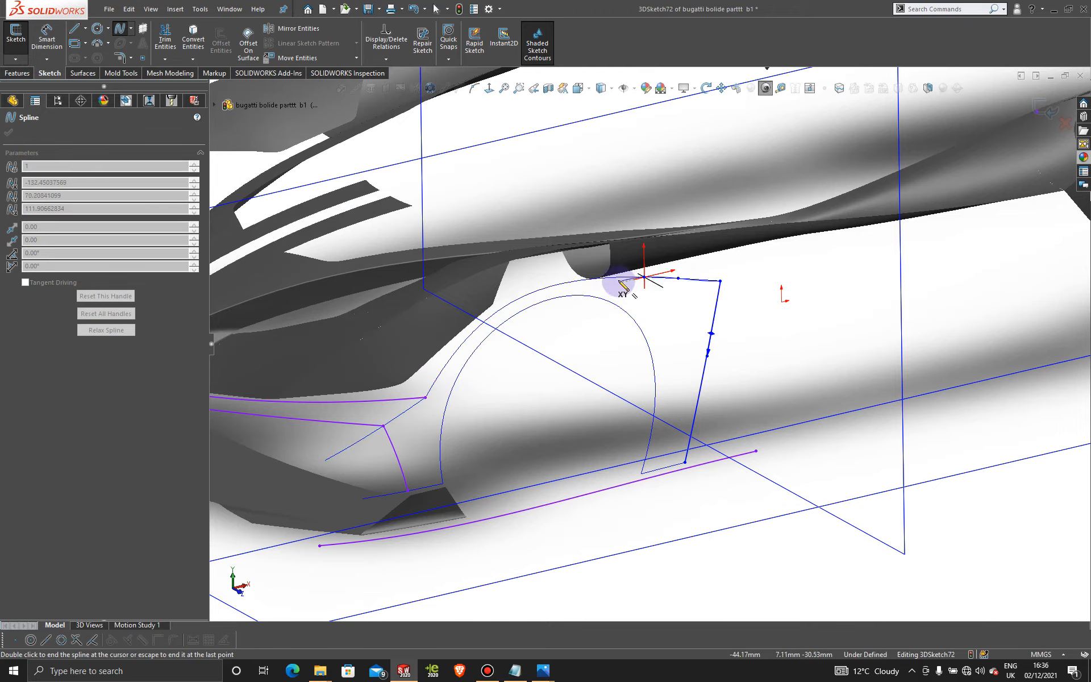
left_click(618, 278)
double_click(569, 282)
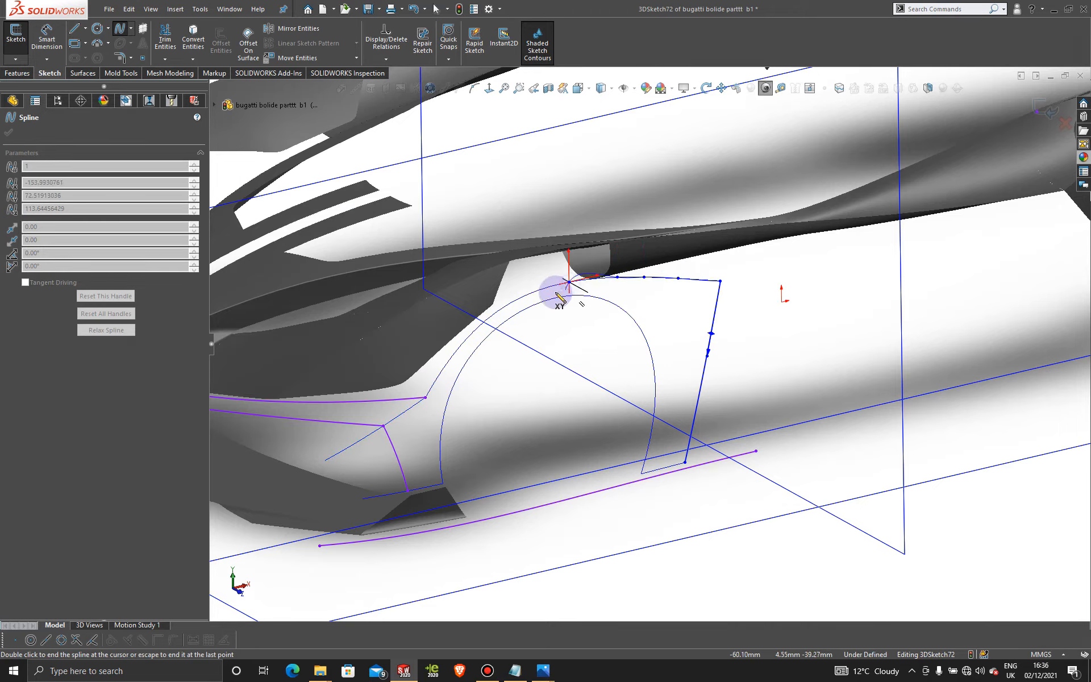
double_click(535, 291)
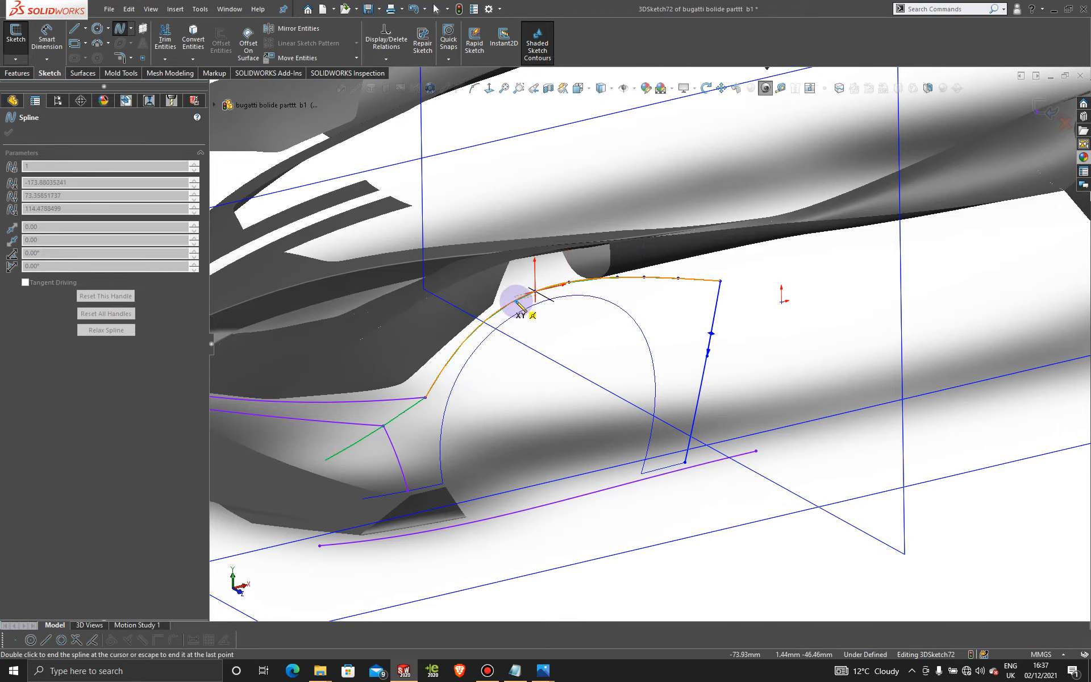
double_click(514, 300)
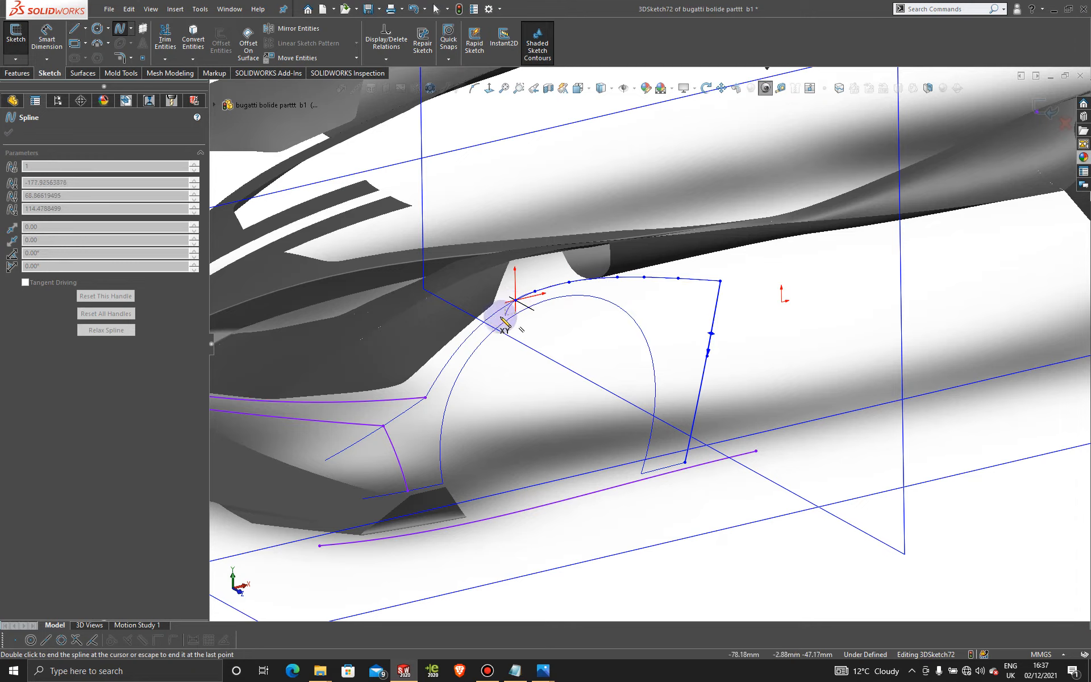
left_click(472, 333)
left_click(458, 354)
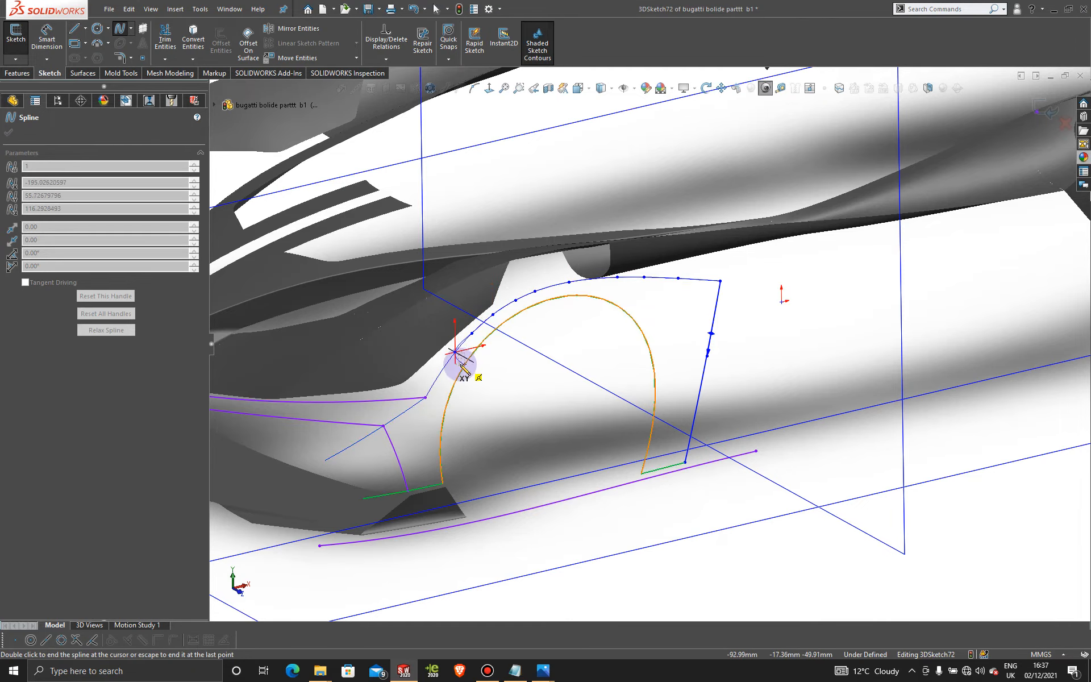
scroll(466, 363, "down", 3)
double_click(481, 362)
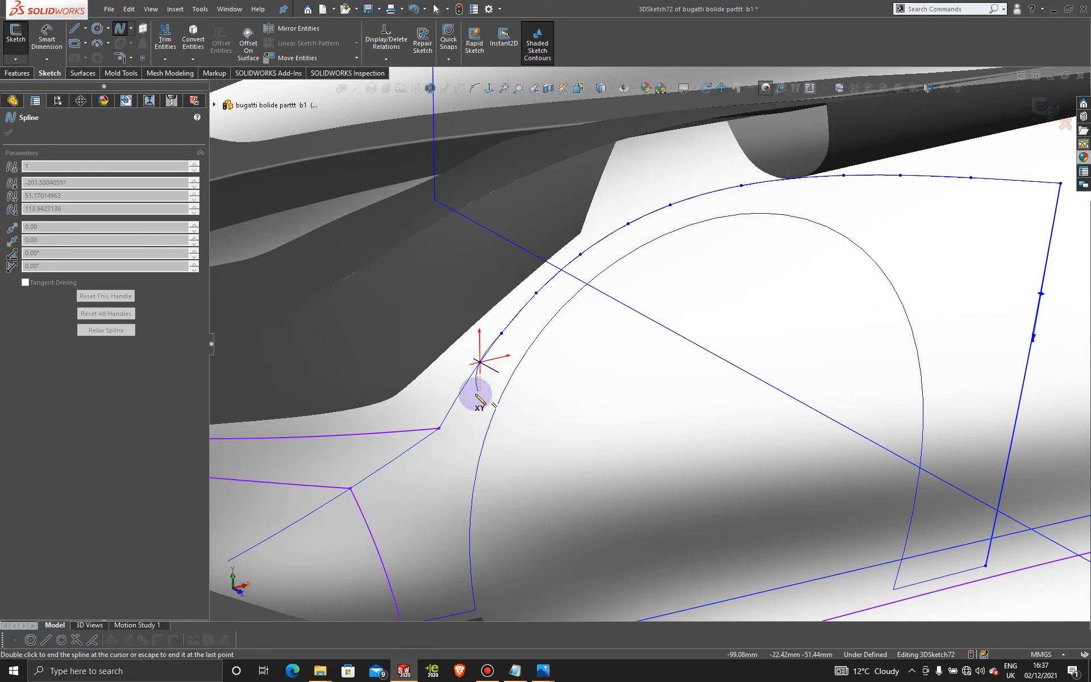
left_click(461, 390)
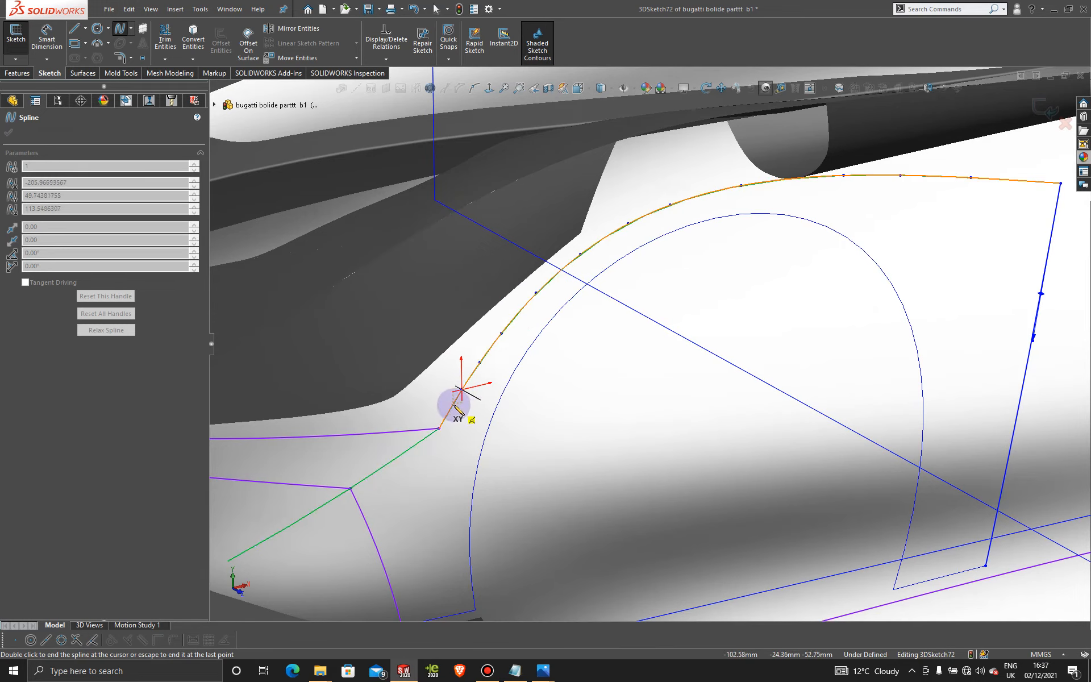
left_click(453, 404)
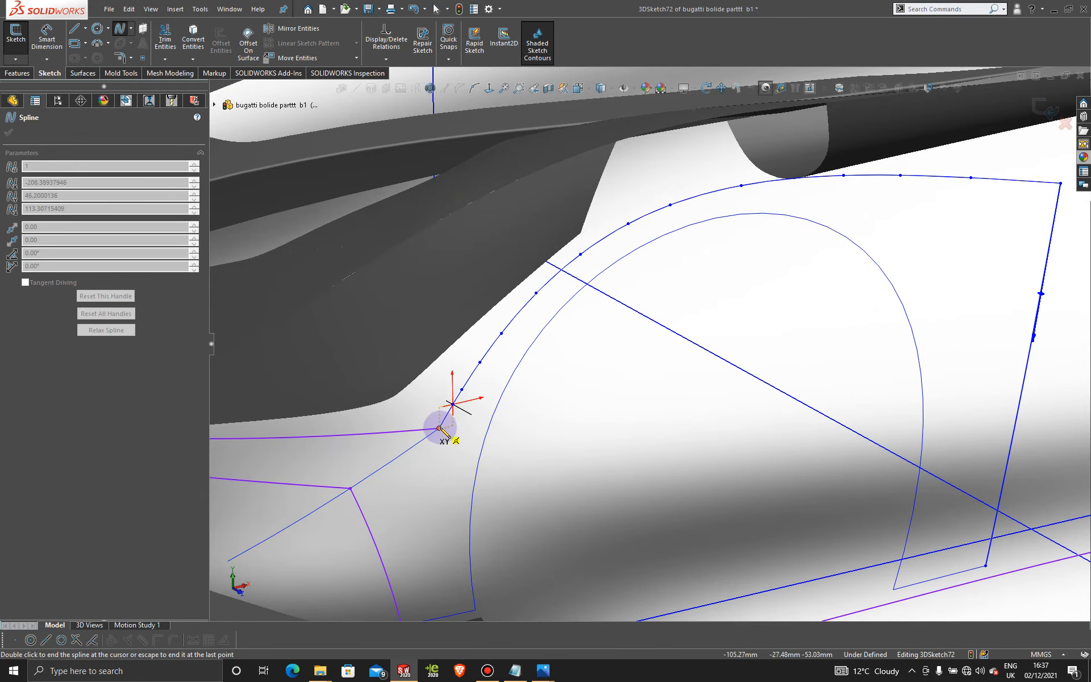
left_click(439, 428)
key("Escape")
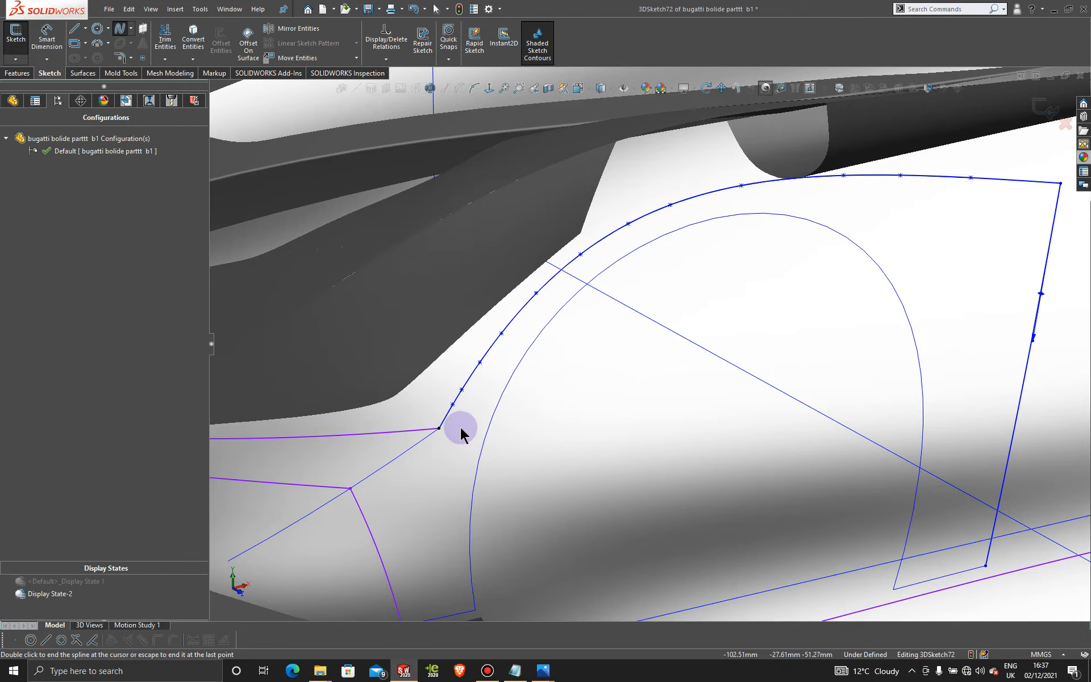
Step: Trace the slanted line with a spline from the arch's front corner down to the upper end of the bumper corner curve
left_click(120, 30)
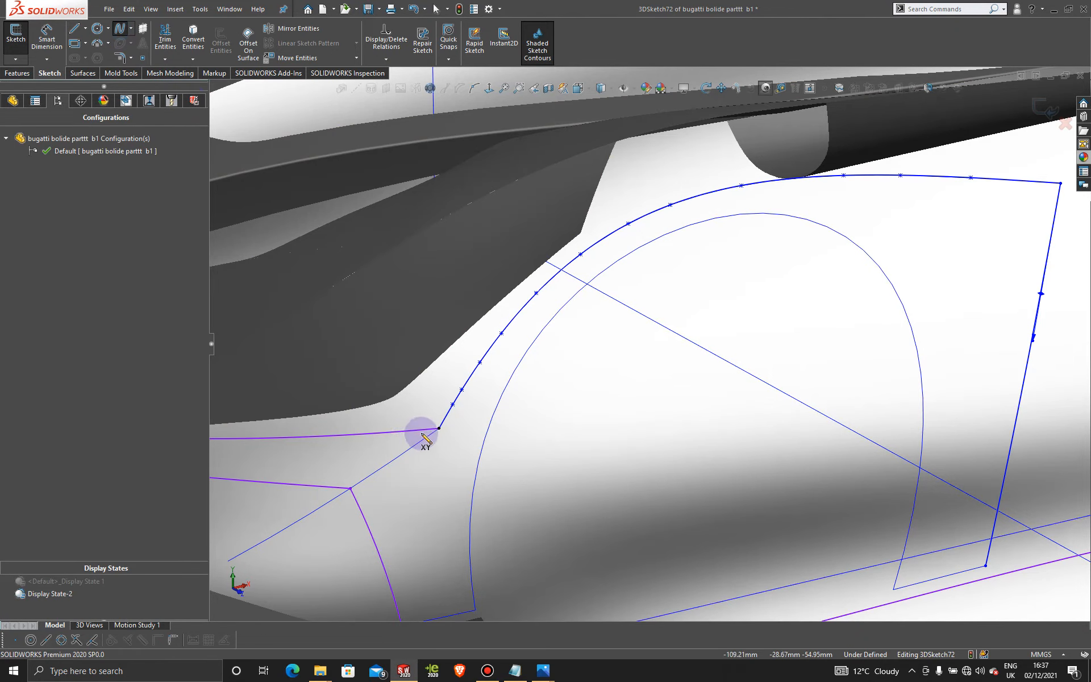
left_click(438, 428)
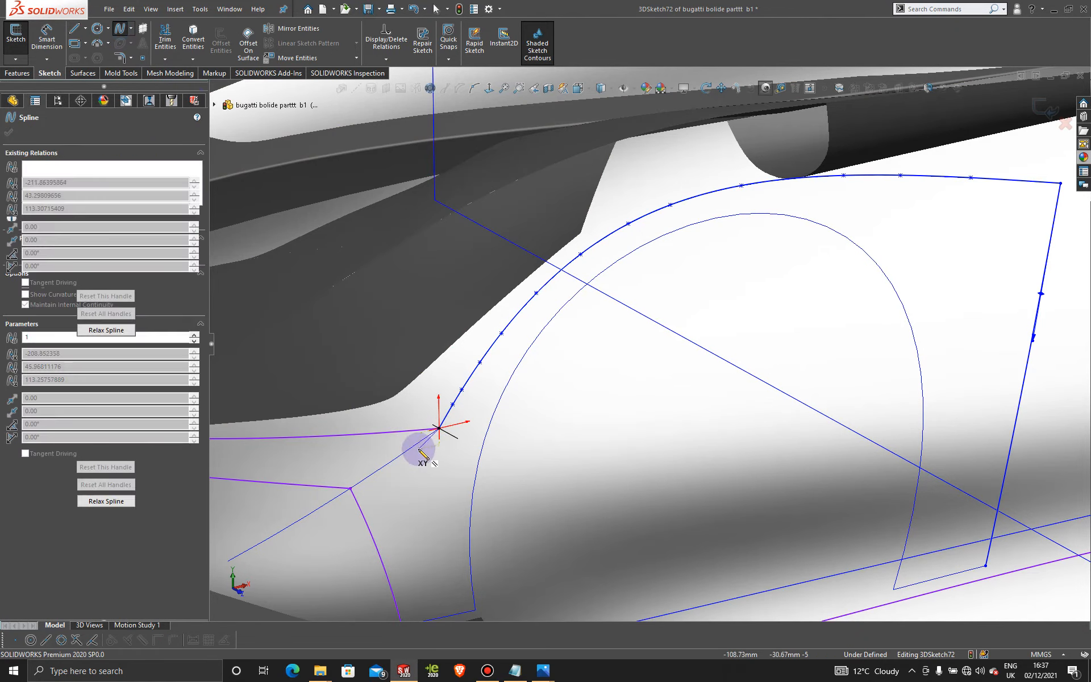
left_click(413, 447)
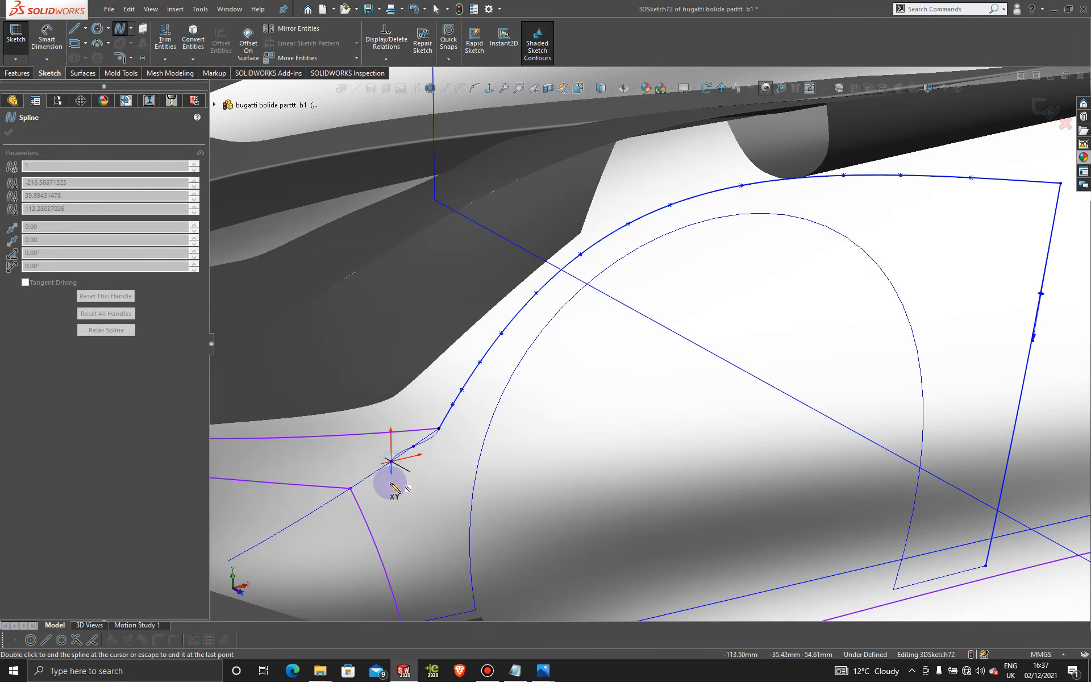
left_click(390, 461)
left_click(371, 474)
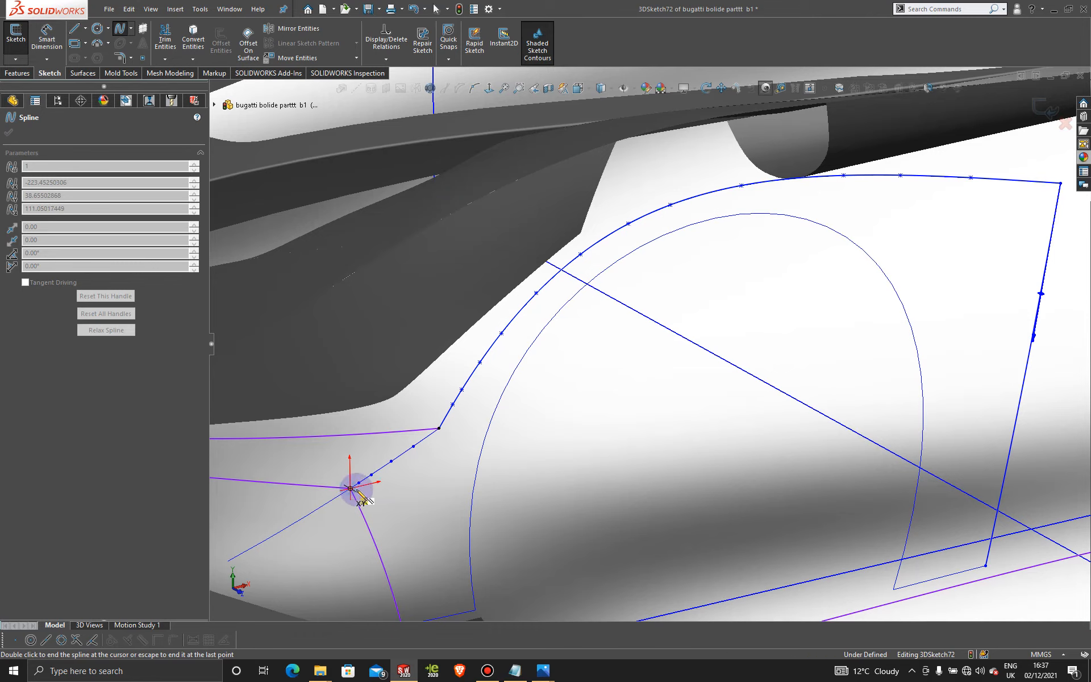
left_click(350, 489)
key("Escape")
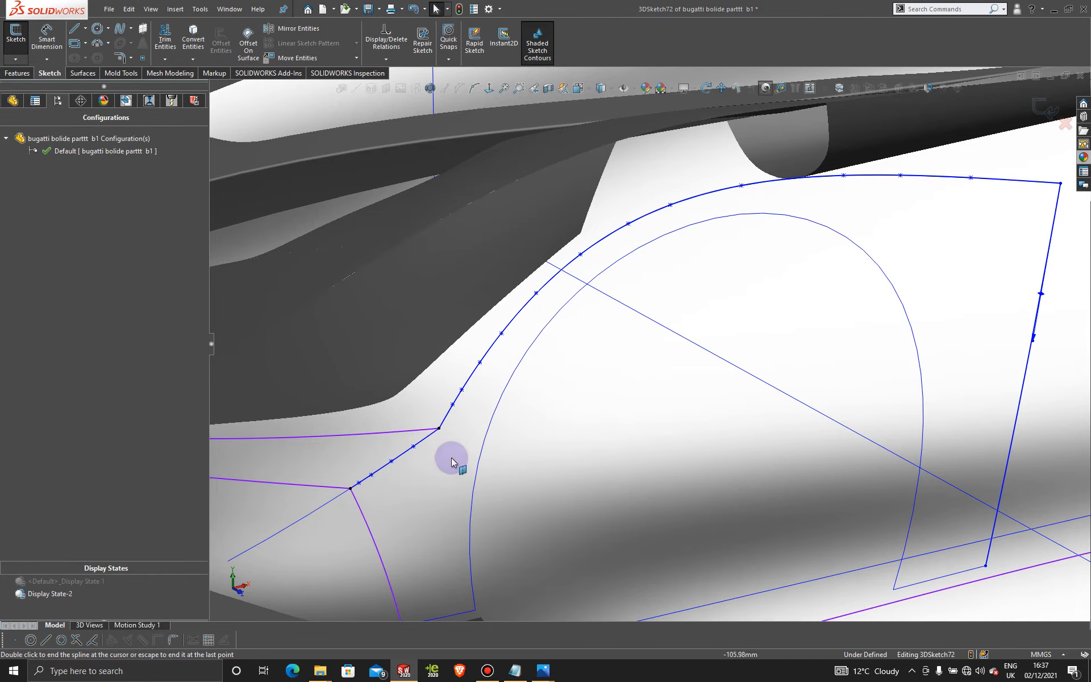
Step: Trace the front foot line with a spline from the bumper corner curve's lower end to the inner arch's front end
key("z")
scroll(584, 506, "down", 3)
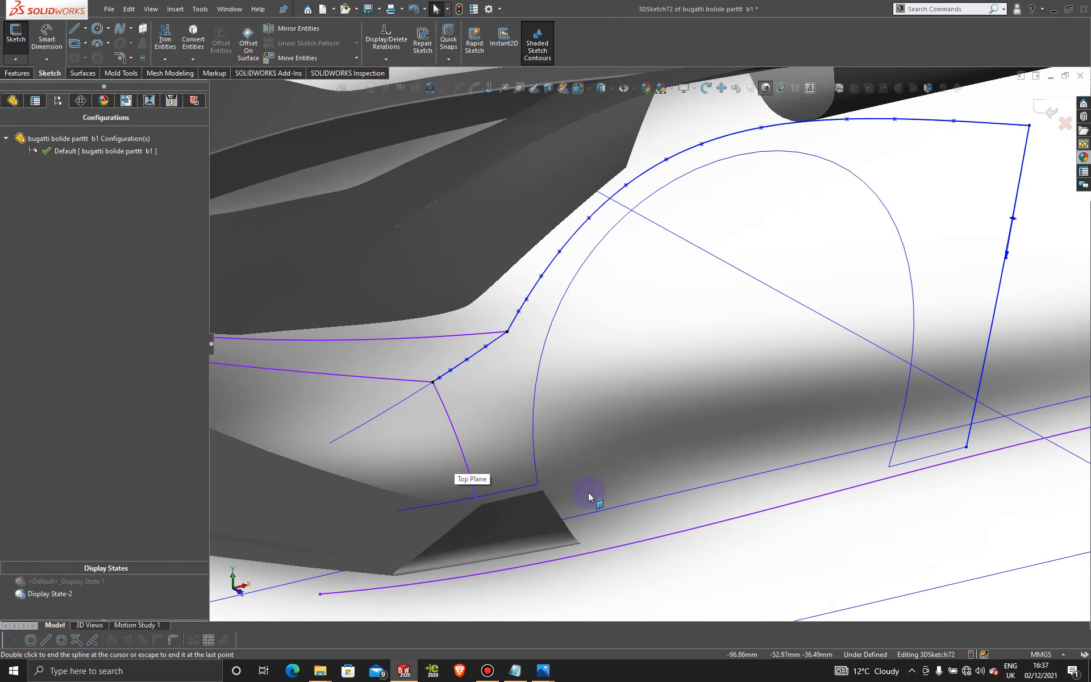
left_click(119, 28)
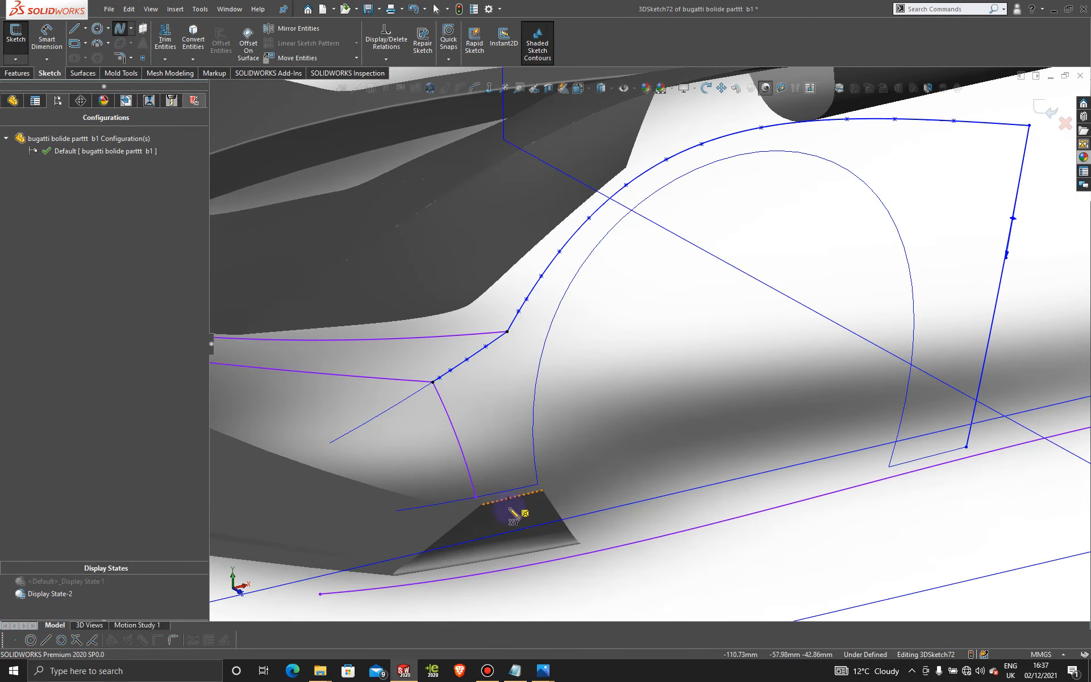
left_click(476, 497)
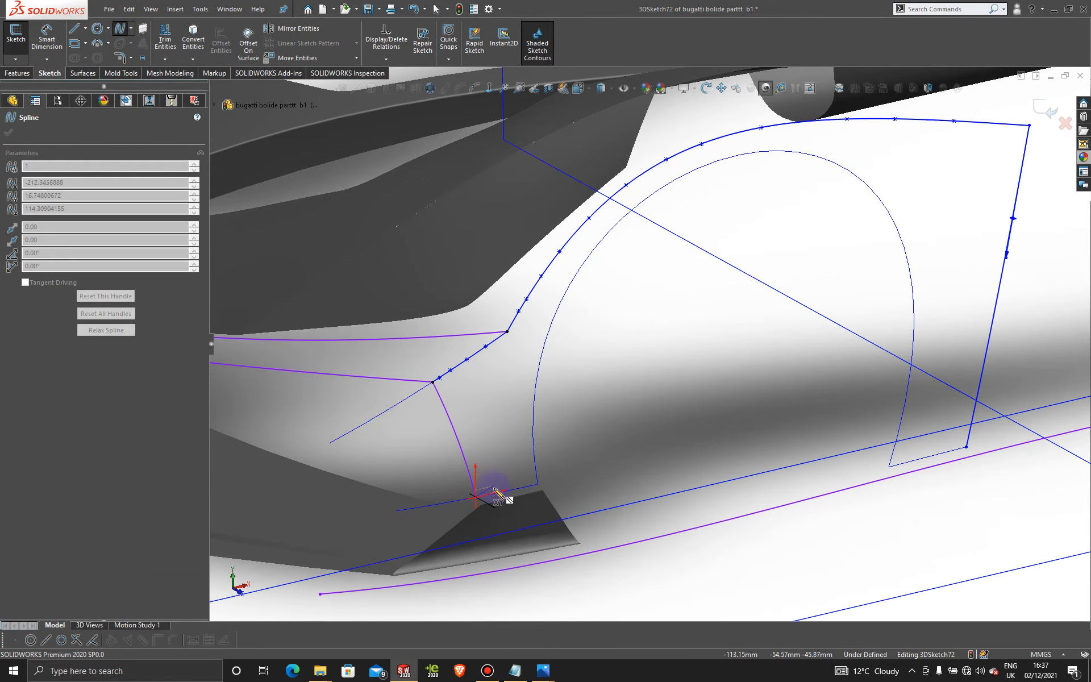
left_click(496, 492)
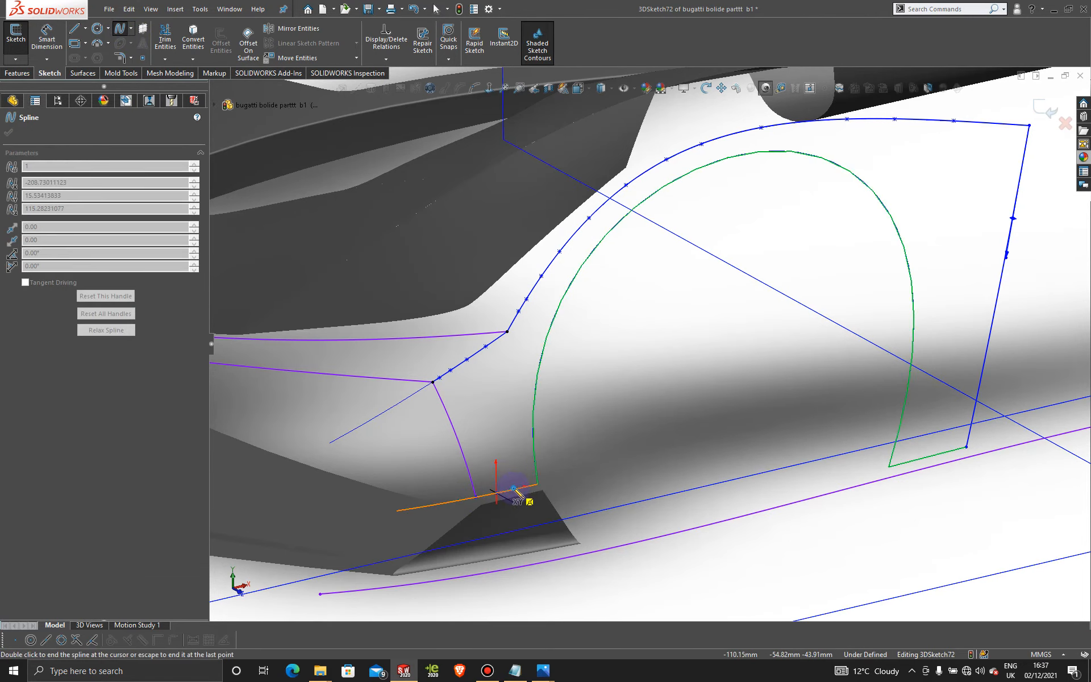
scroll(520, 497, "down", 4)
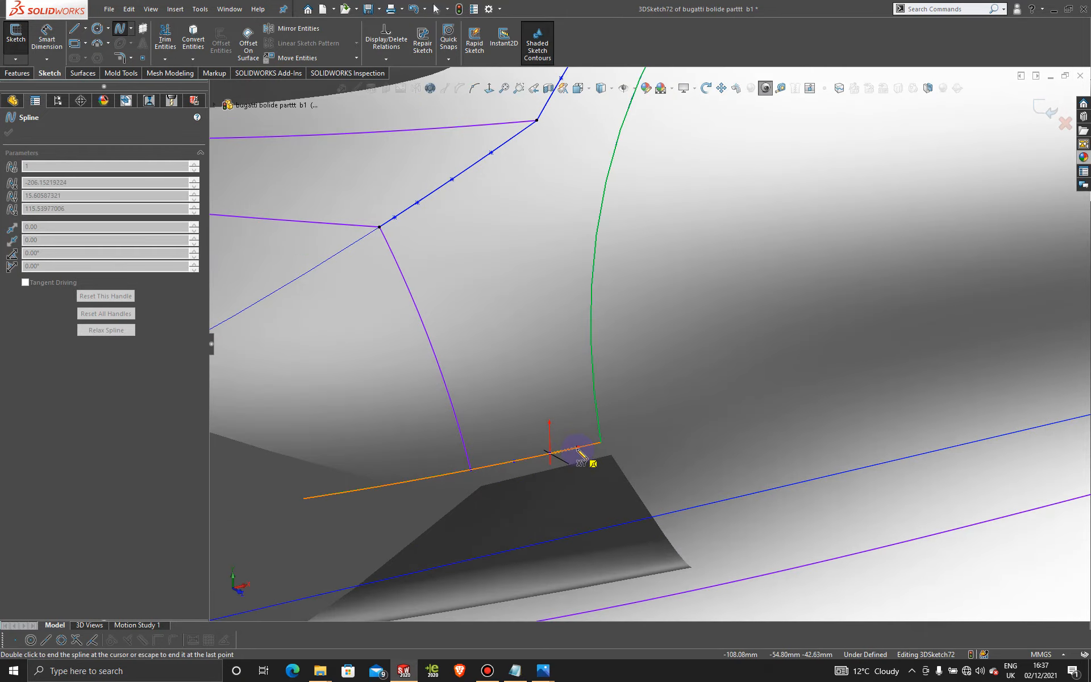
left_click(577, 447)
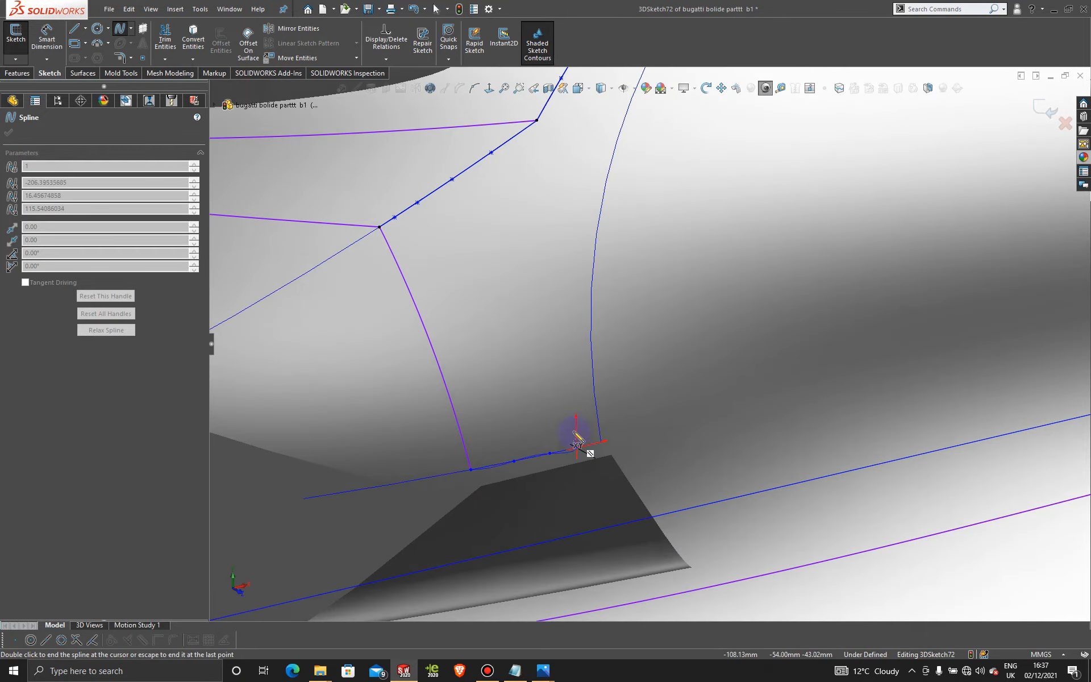
double_click(603, 445)
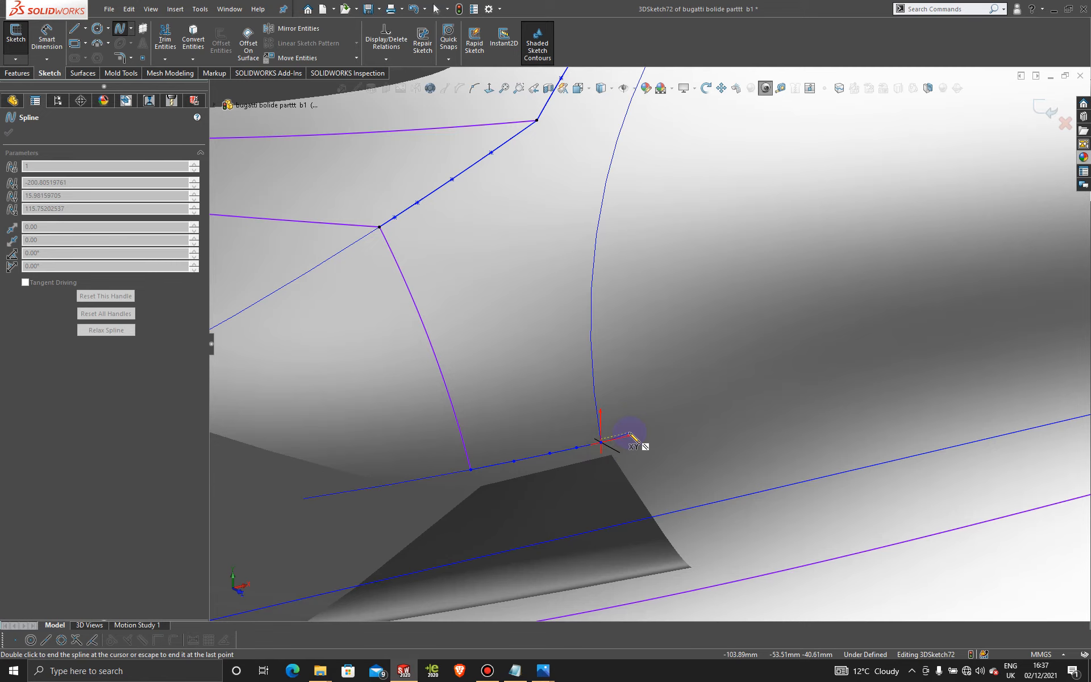
key("Escape")
Step: Trace the inner wheel arch curve with a multi-point spline from the front foot line's end over the arch to its rear lower corner
left_click(120, 29)
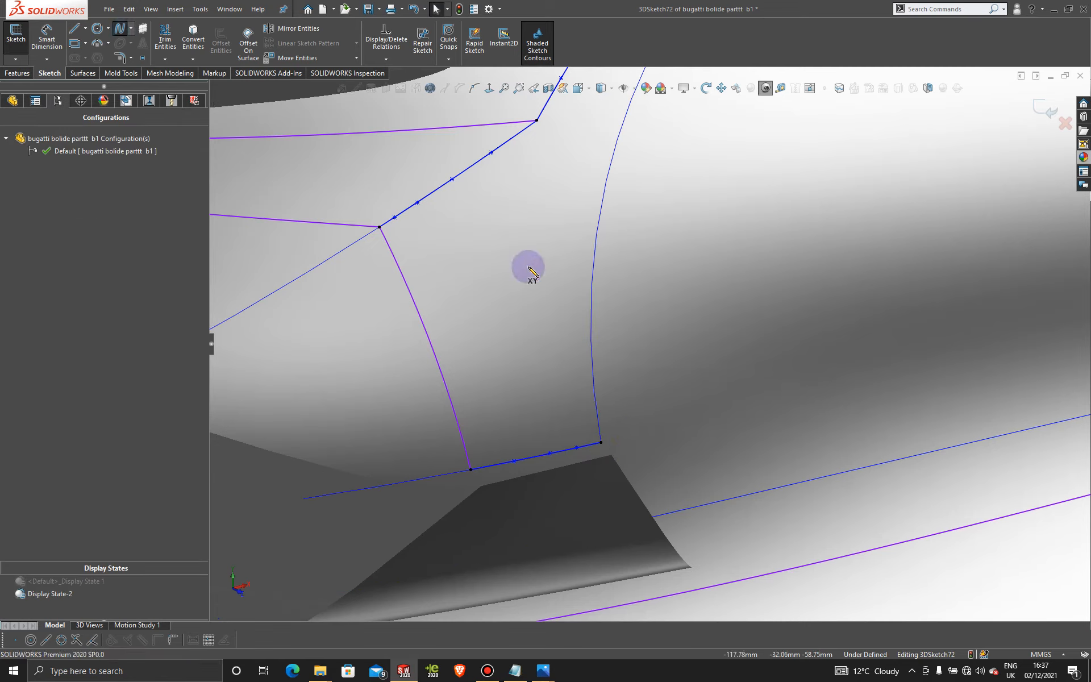
left_click(618, 413)
middle_click_drag(606, 402, 689, 233)
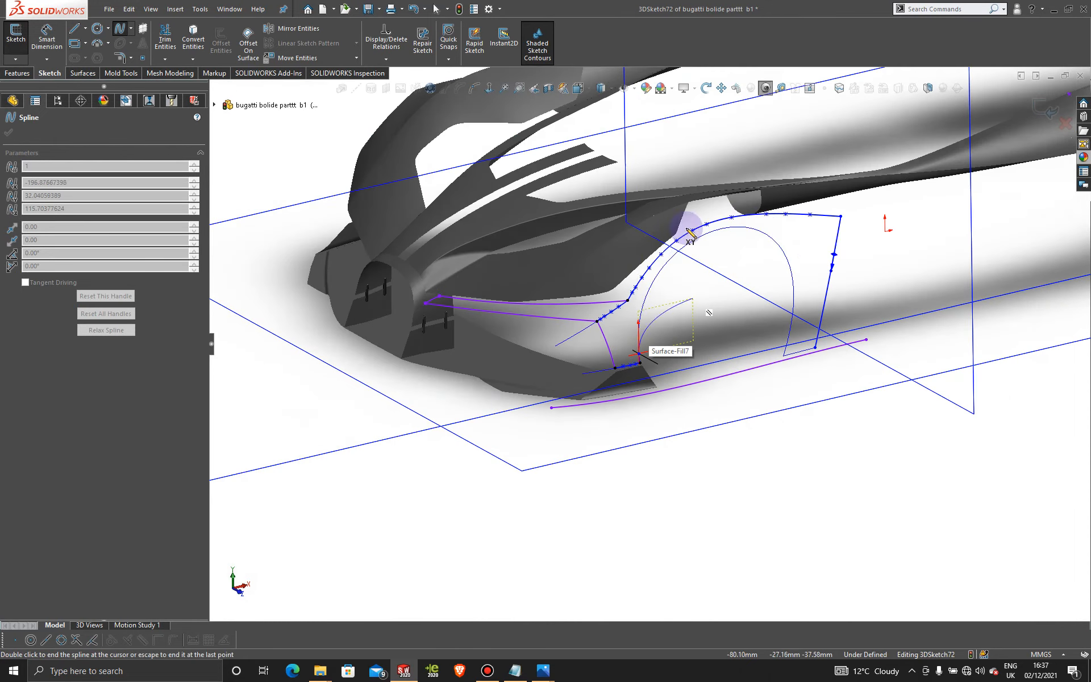
scroll(756, 260, "down", 5)
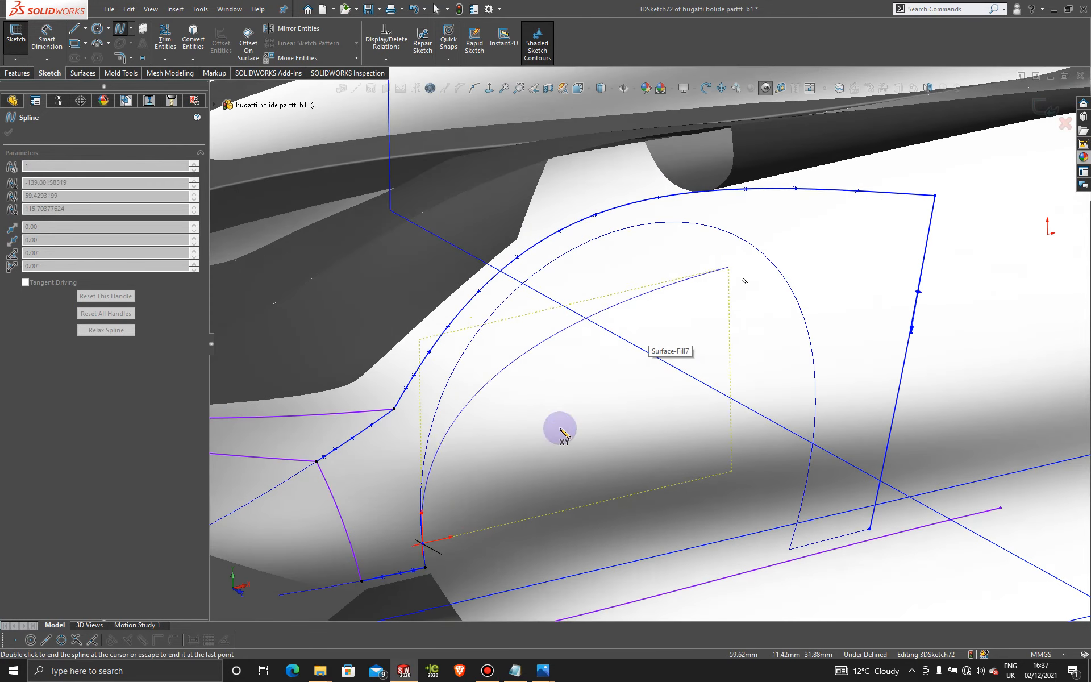
left_click(422, 472)
left_click(459, 358)
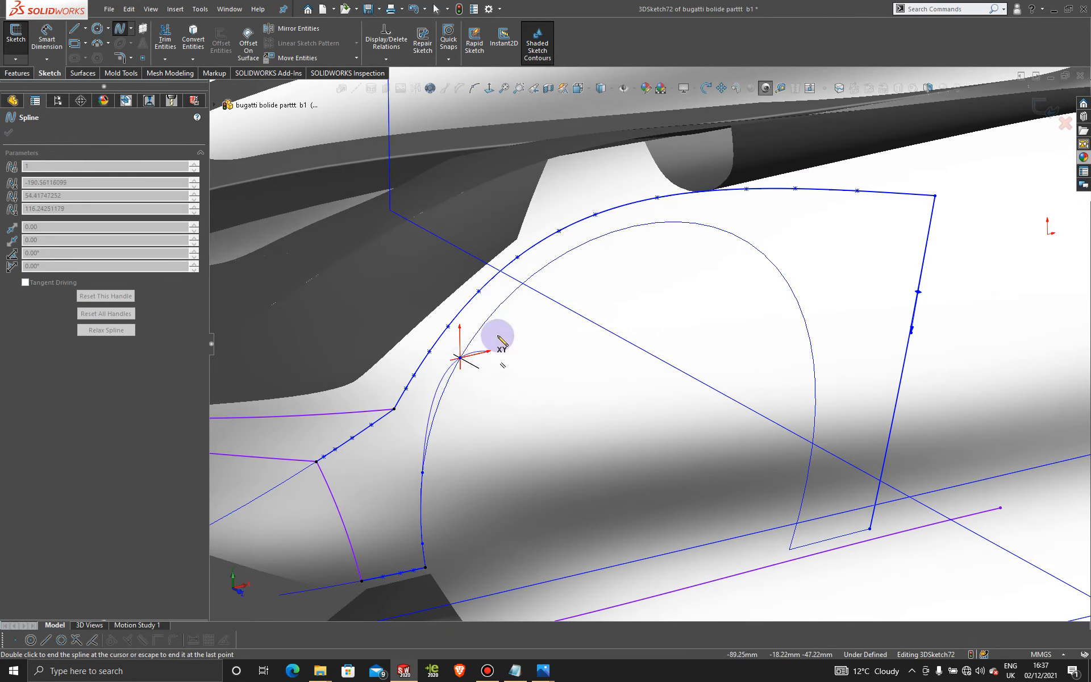
left_click(498, 306)
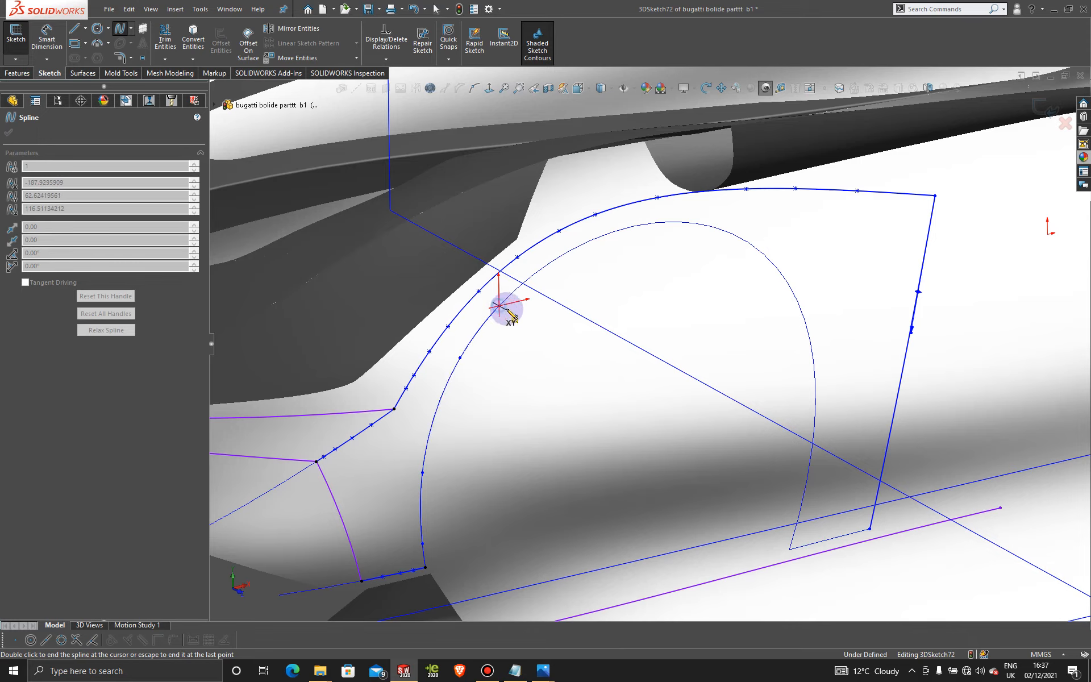
left_click(560, 257)
left_click(648, 222)
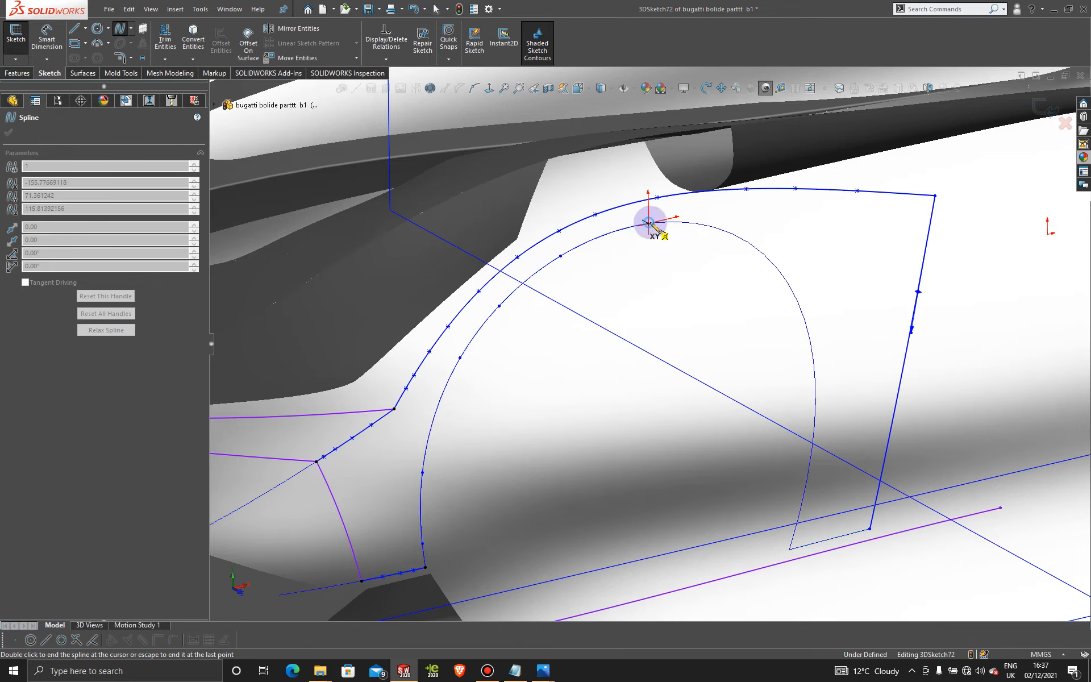
left_click(737, 235)
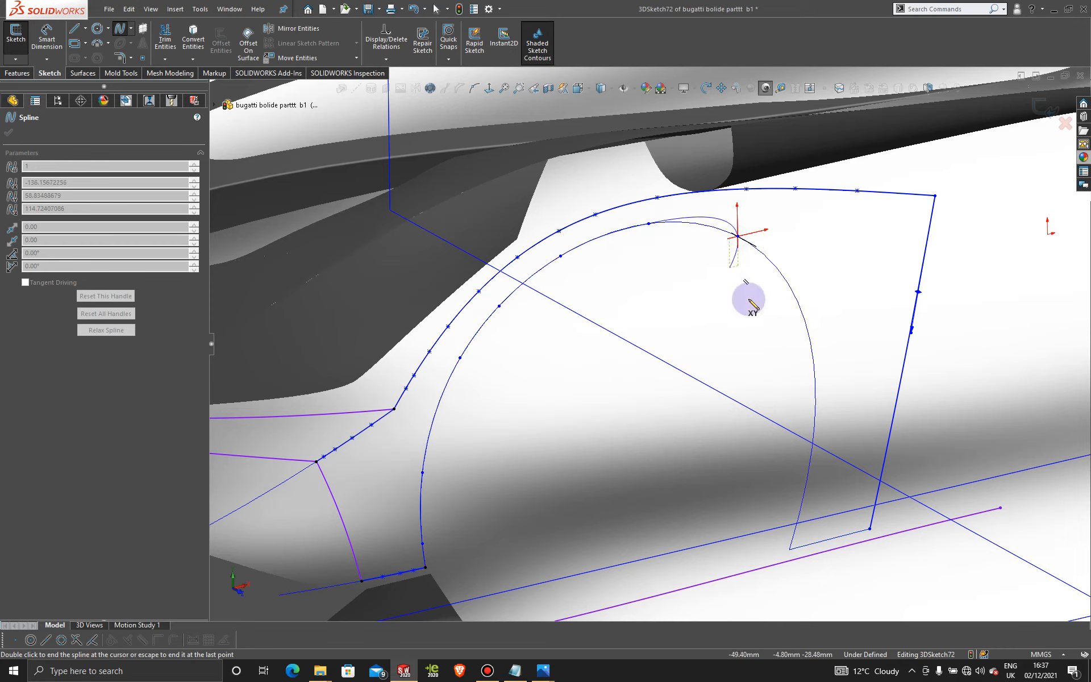
left_click(794, 292)
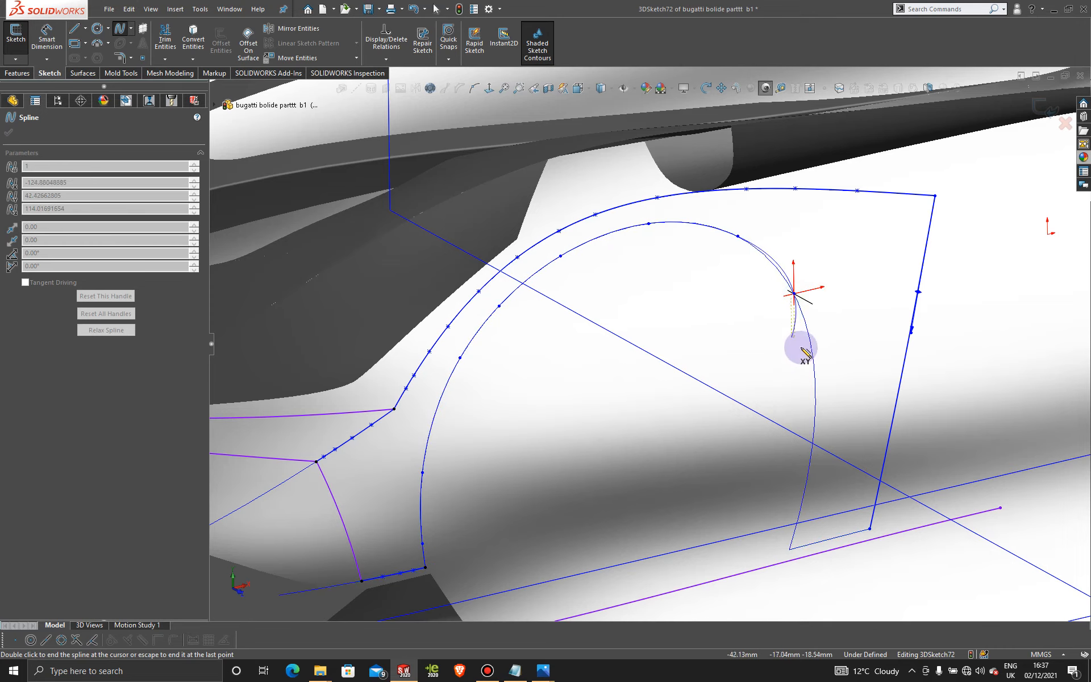
left_click(812, 355)
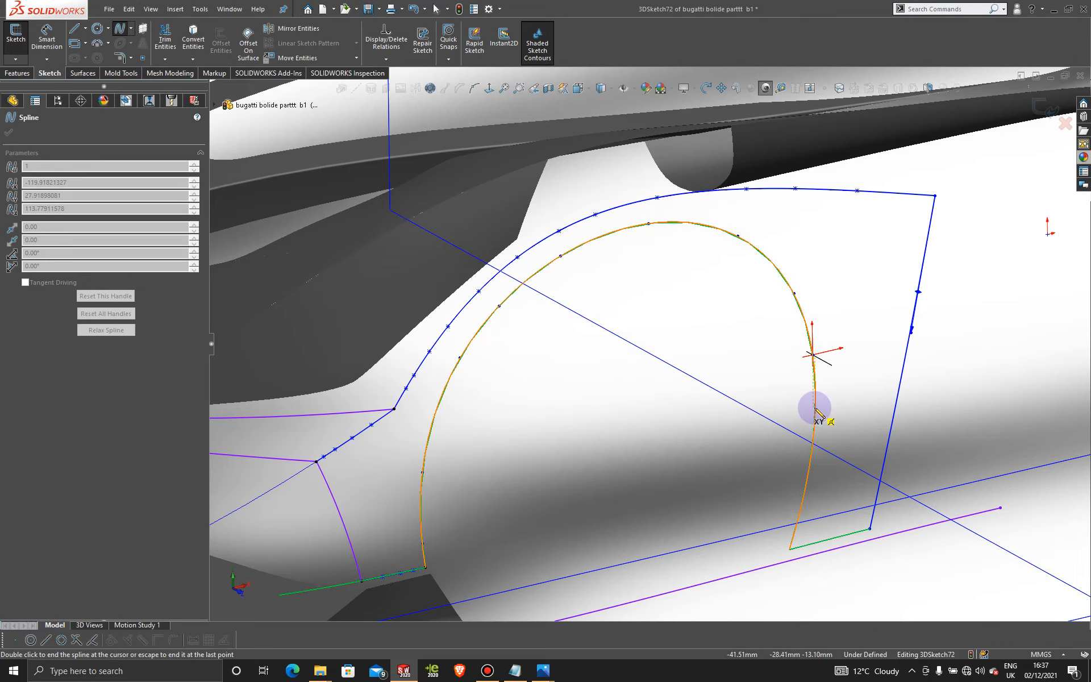
left_click(814, 407)
left_click(807, 461)
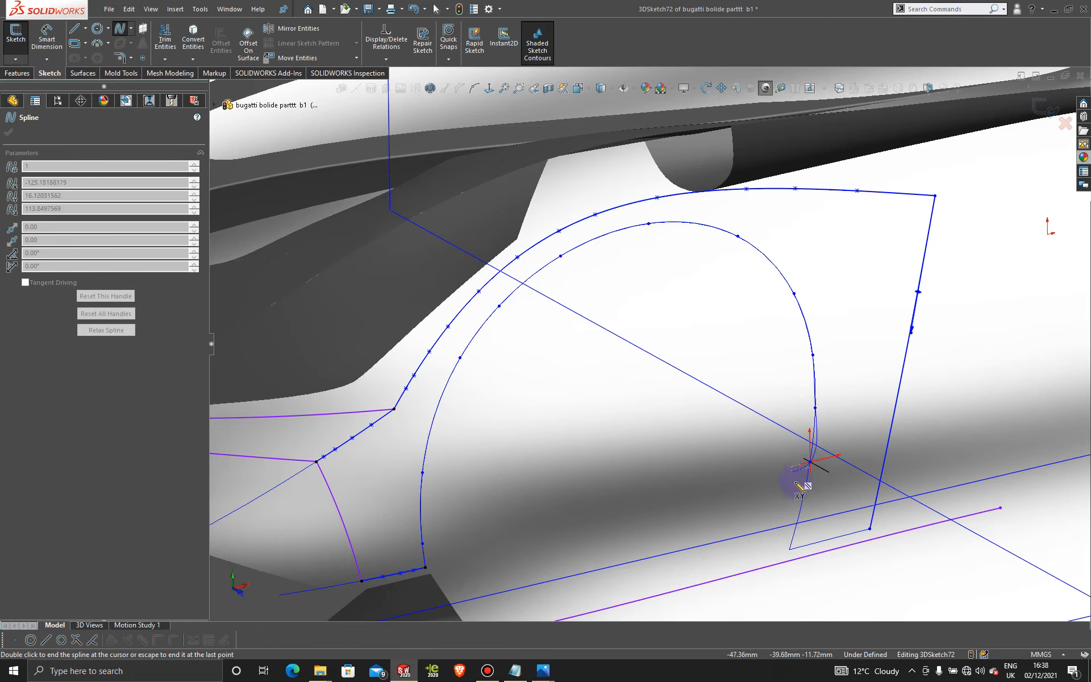
double_click(802, 501)
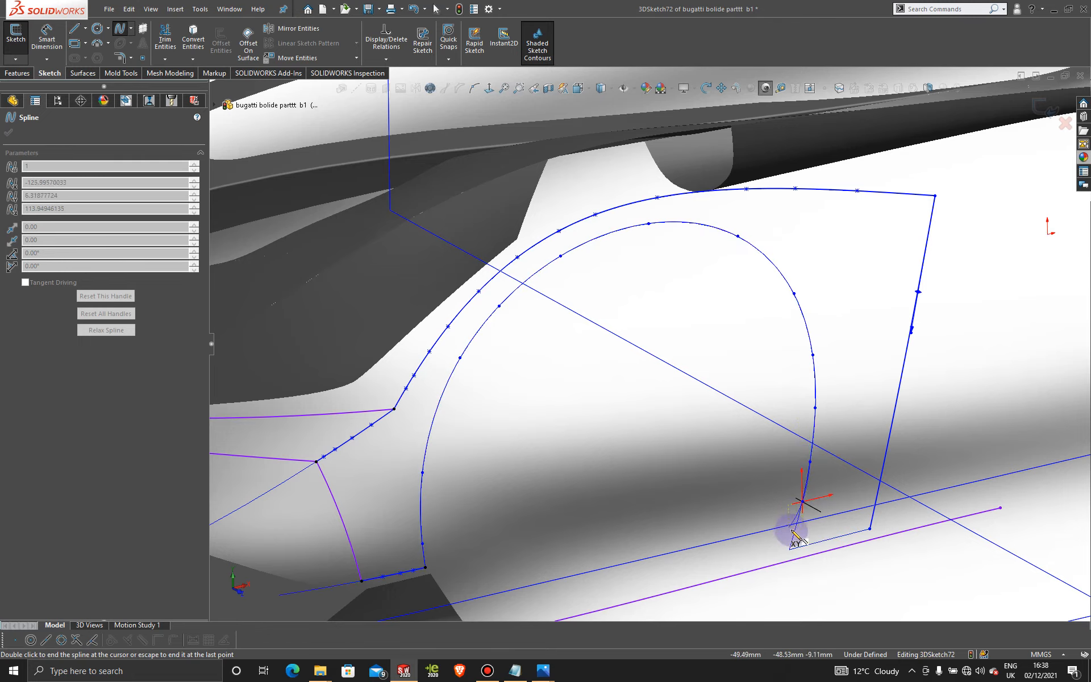
scroll(781, 547, "down", 5)
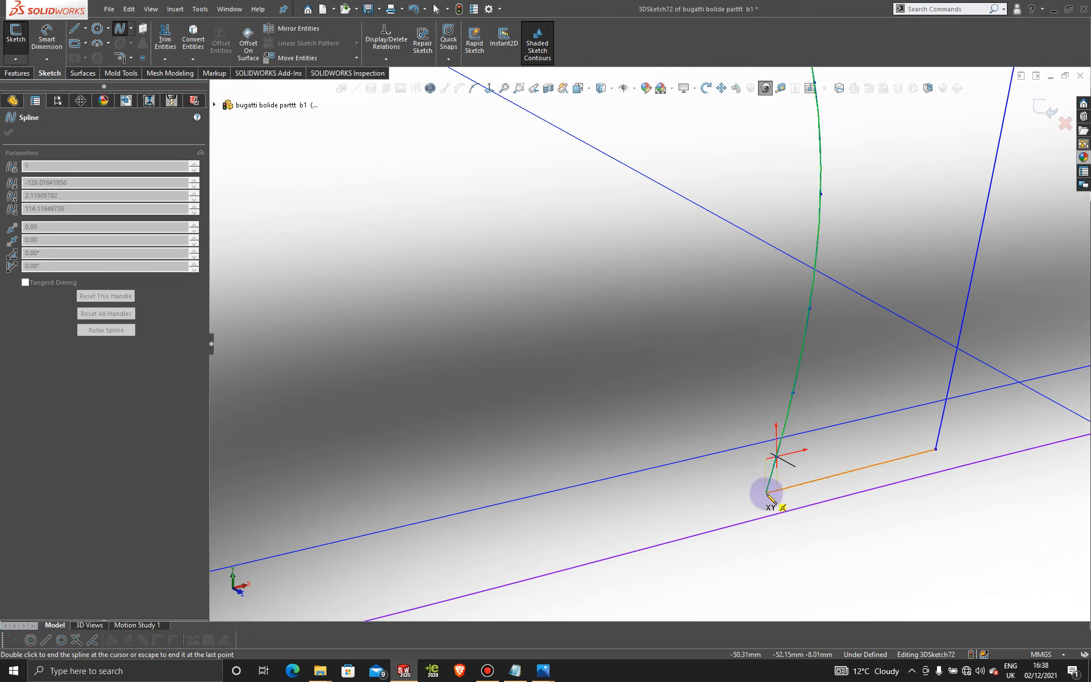
left_click(765, 493)
key("Escape")
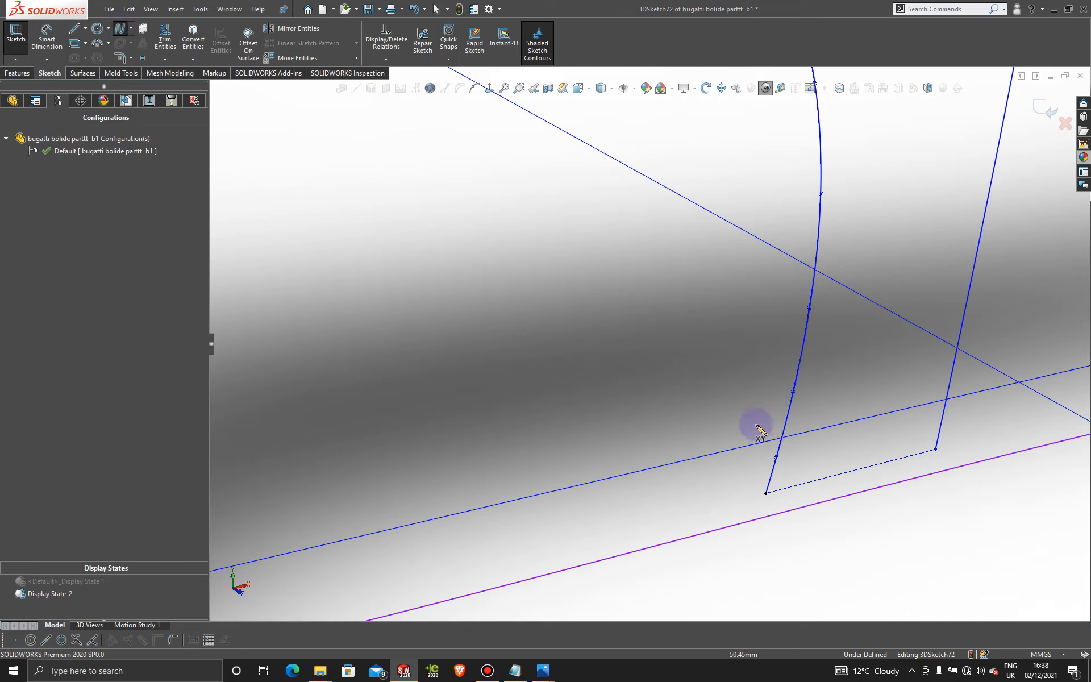
Step: Trace the rear foot line with a spline from the inner arch's rear end to the rear spline's lower end, and exit the 3D sketch
left_click(767, 494)
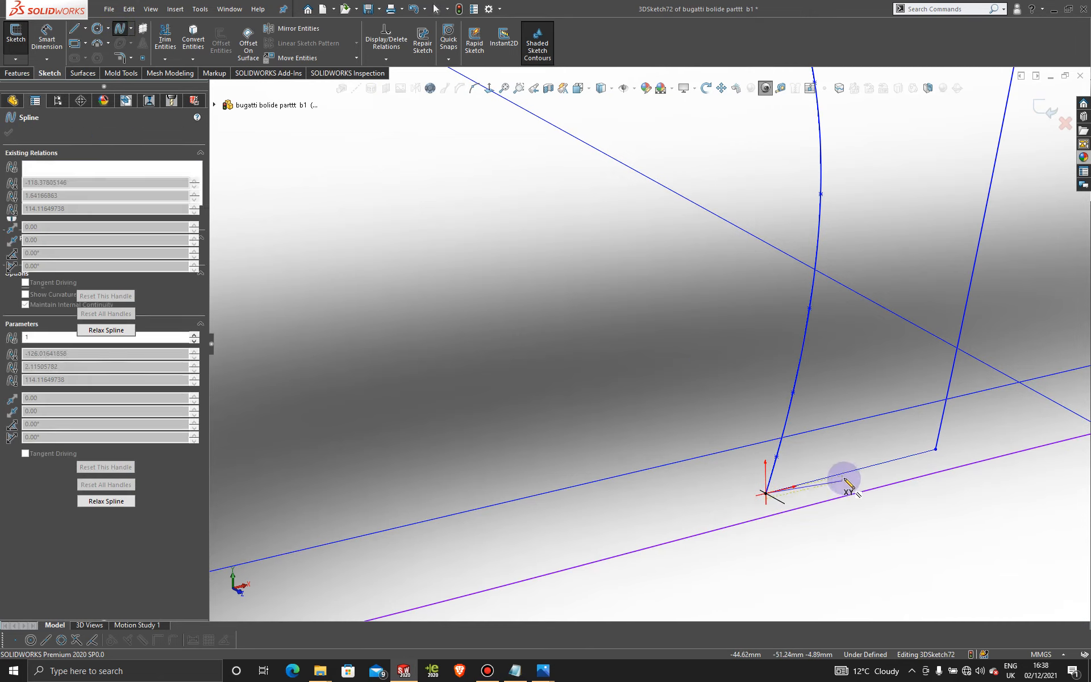
left_click(844, 474)
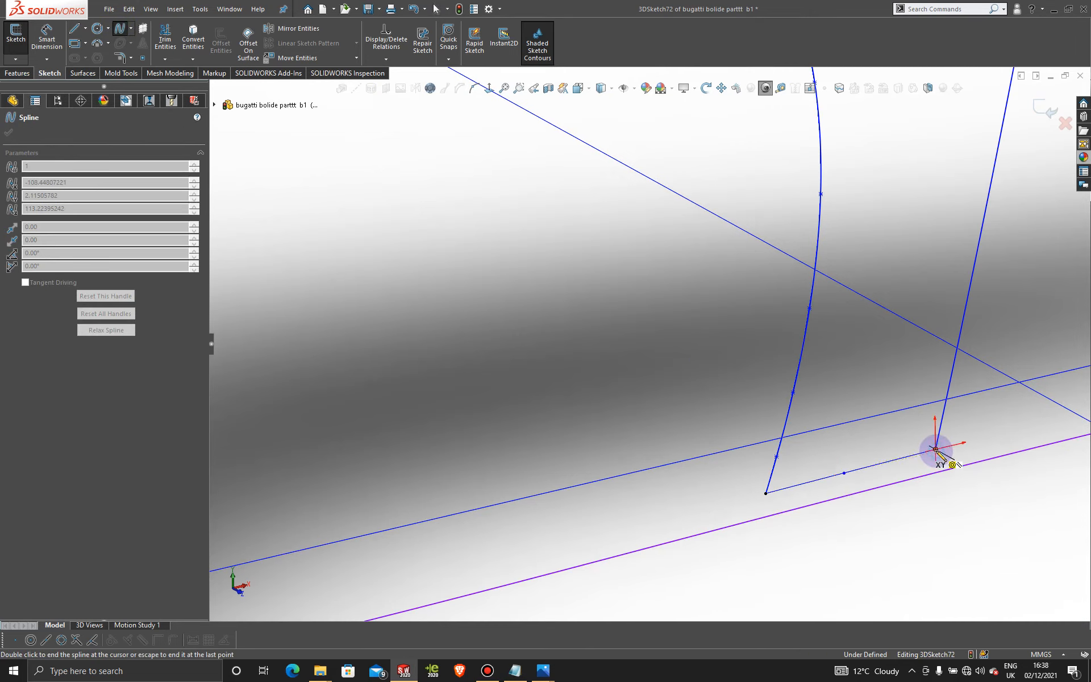
left_click(934, 449)
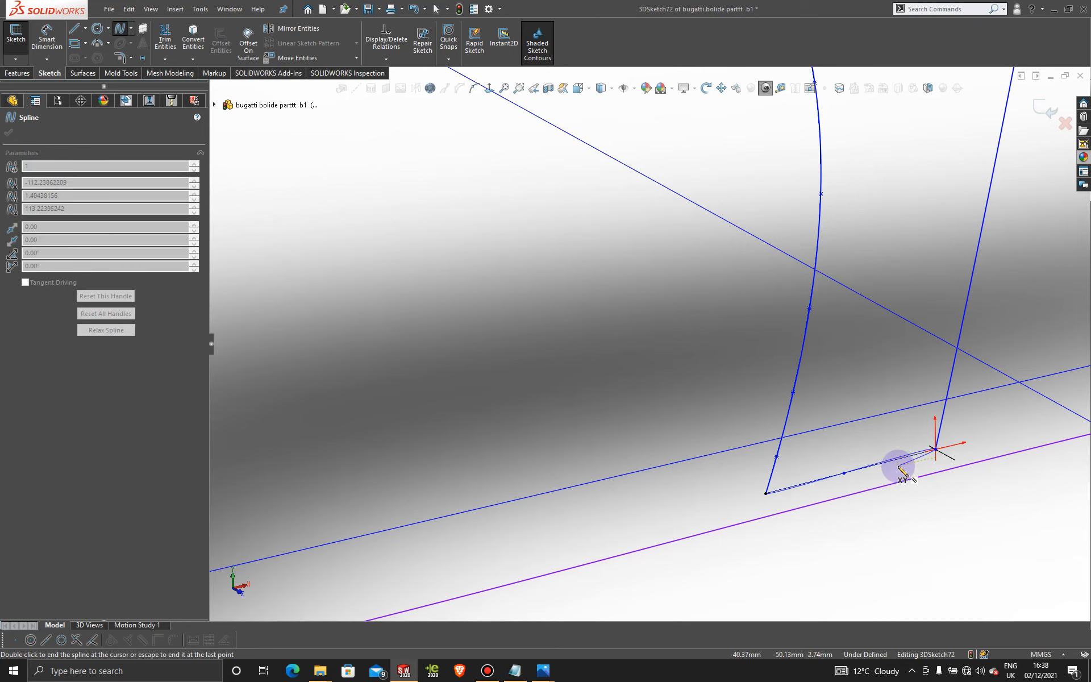
double_click(902, 470)
scroll(901, 470, "up", 10)
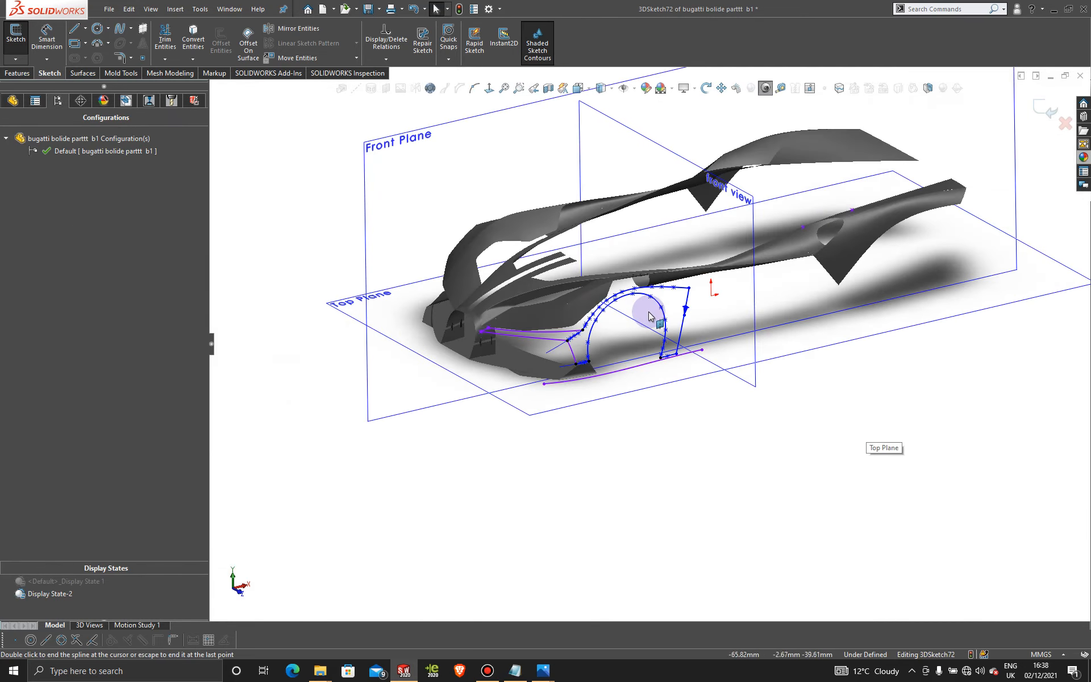
scroll(650, 316, "down", 5)
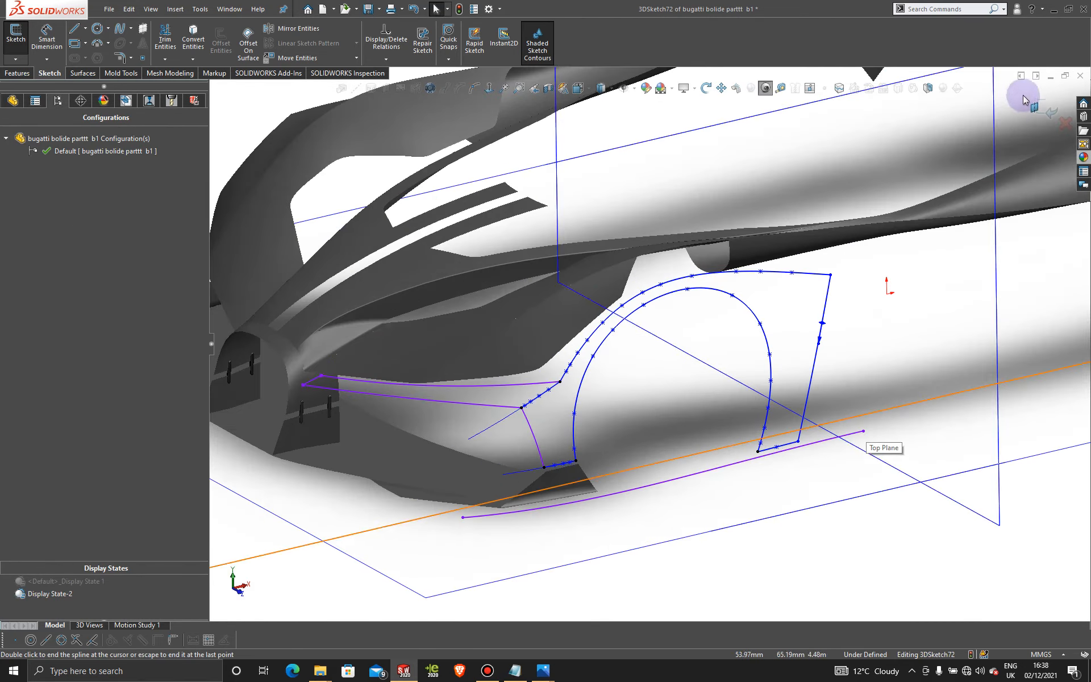
left_click(1042, 109)
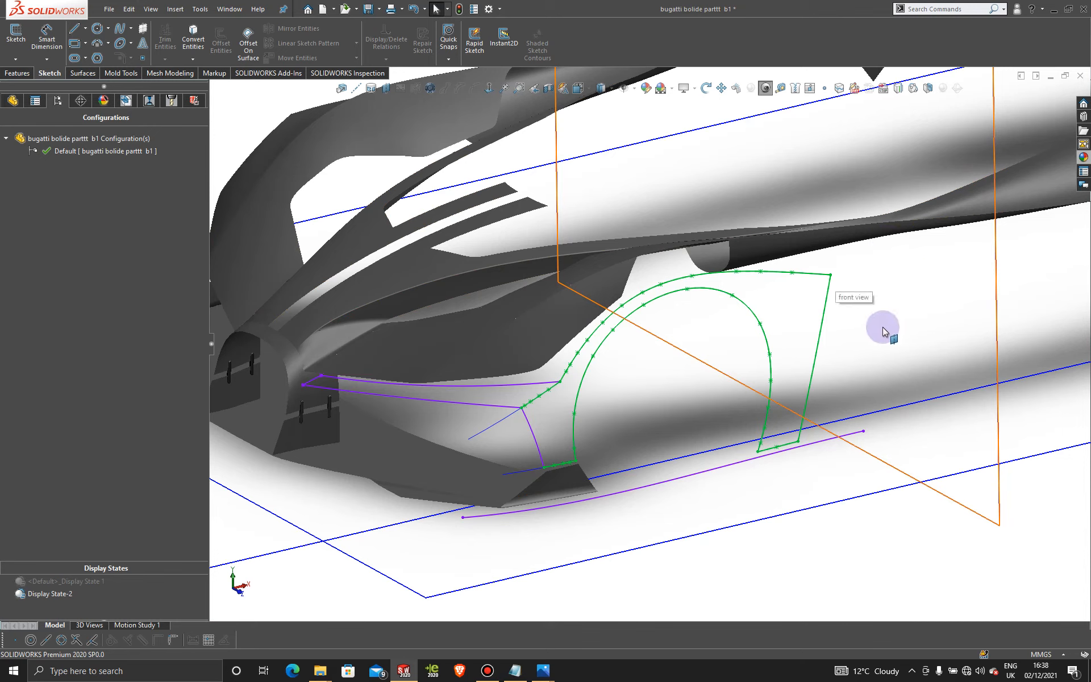
Step: Create a Filled Surface for the wheel arch panel, bounded by the new arch sketch and the bumper corner curve with Contact edges
left_click(80, 72)
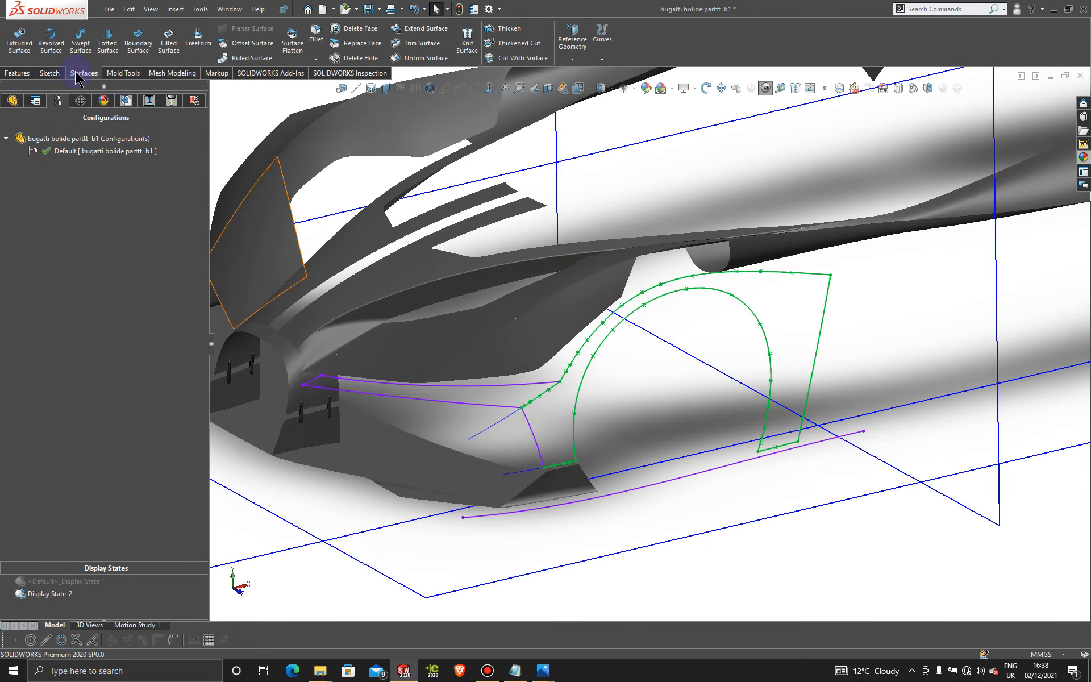
left_click(169, 43)
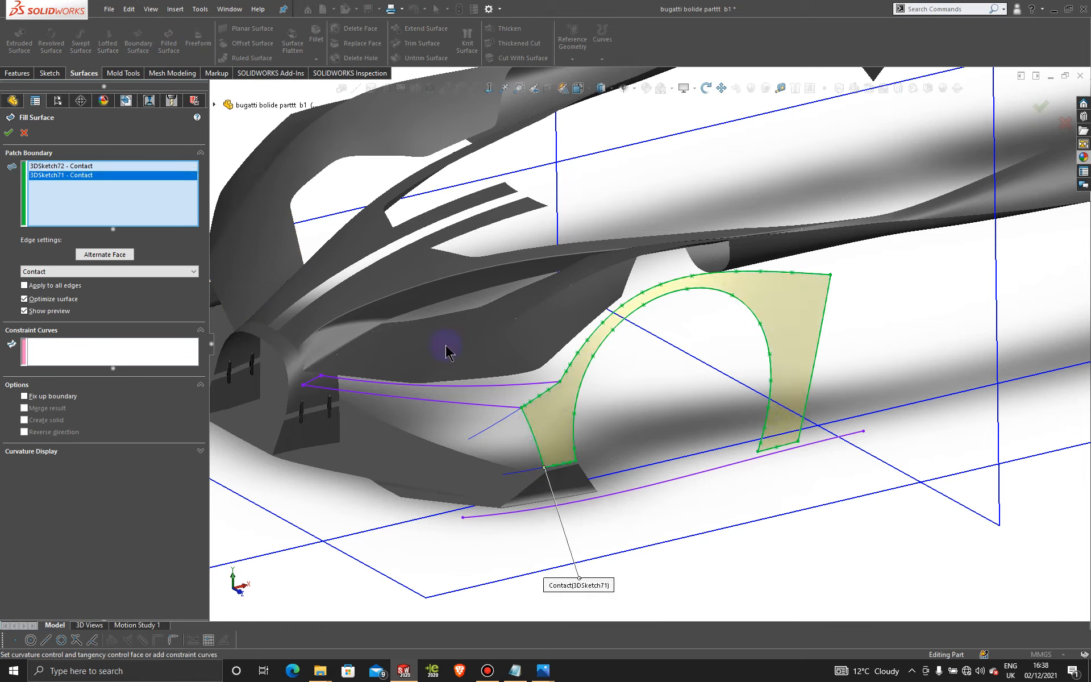
left_click(6, 134)
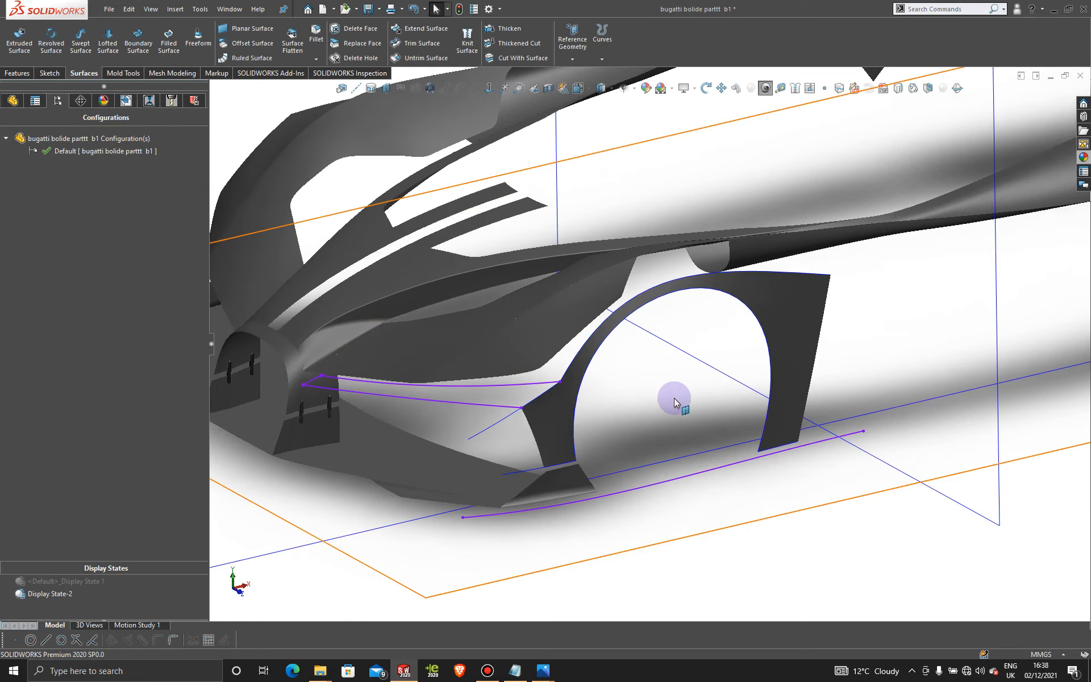
scroll(674, 398, "up", 3)
left_click(727, 475)
scroll(625, 403, "down", 3)
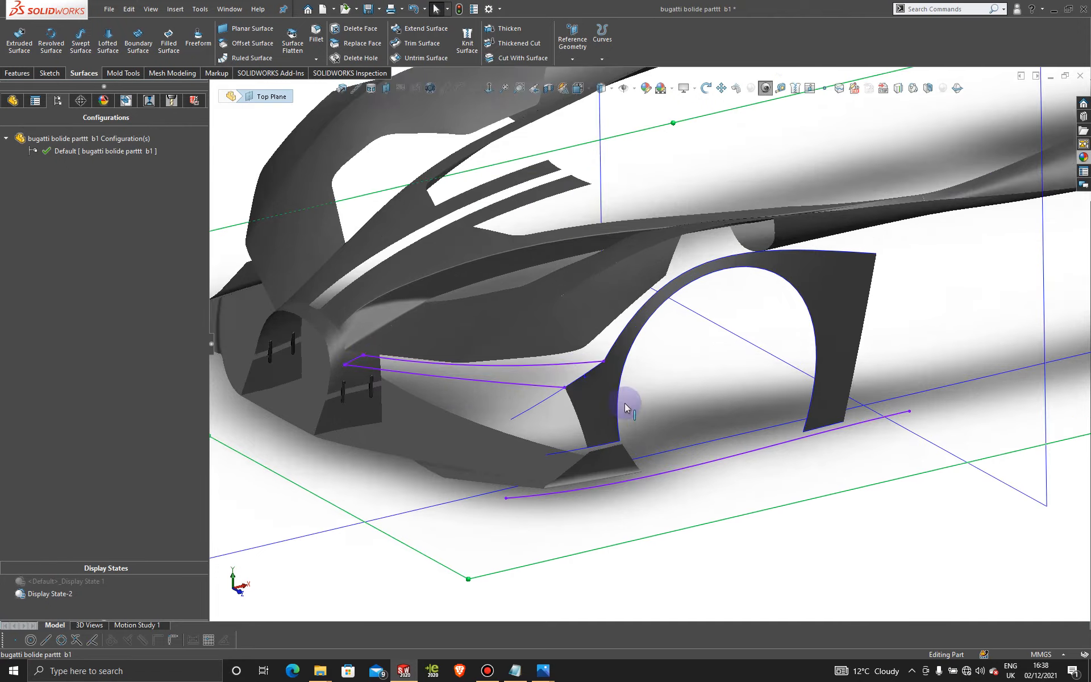
scroll(624, 403, "up", 2)
middle_click_drag(657, 373, 700, 367)
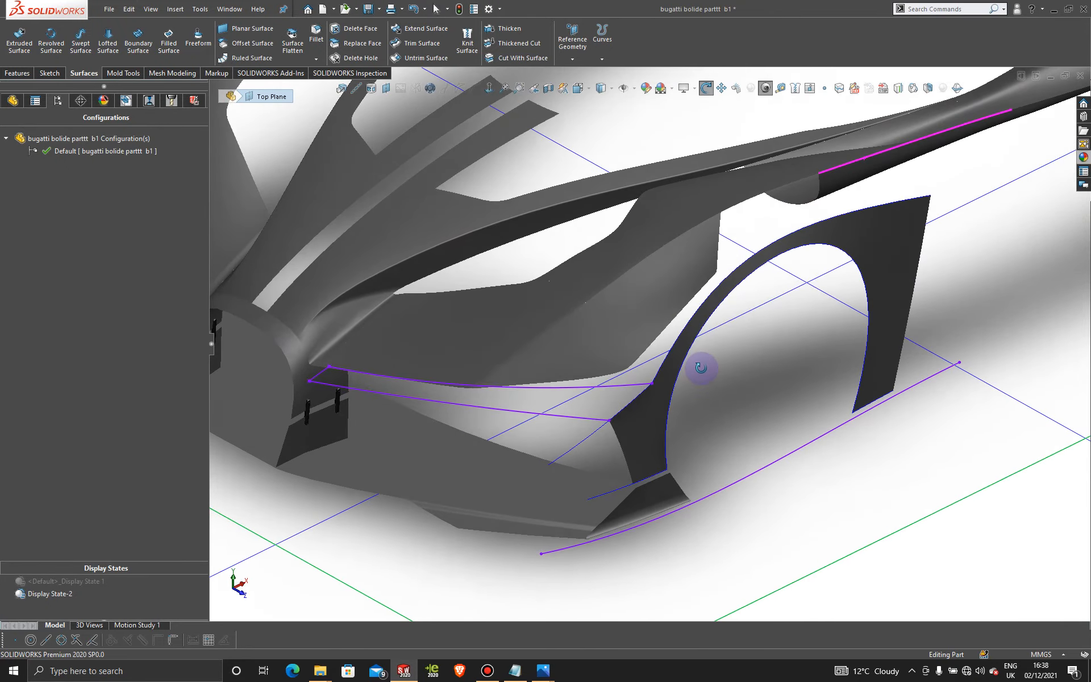
key("Escape")
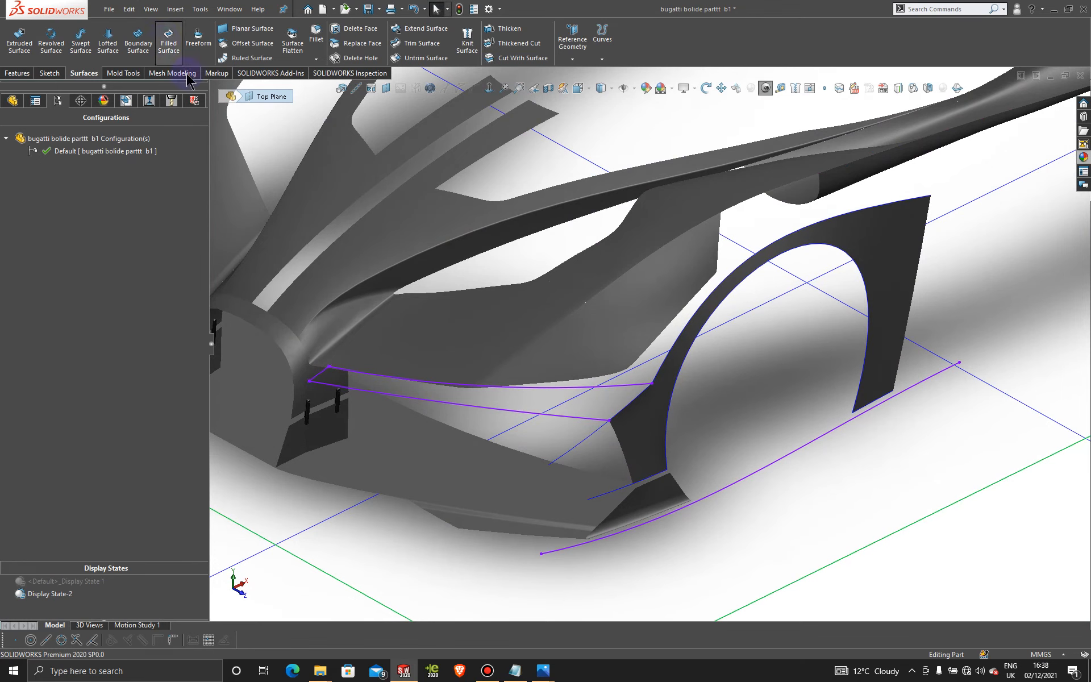
left_click(588, 388)
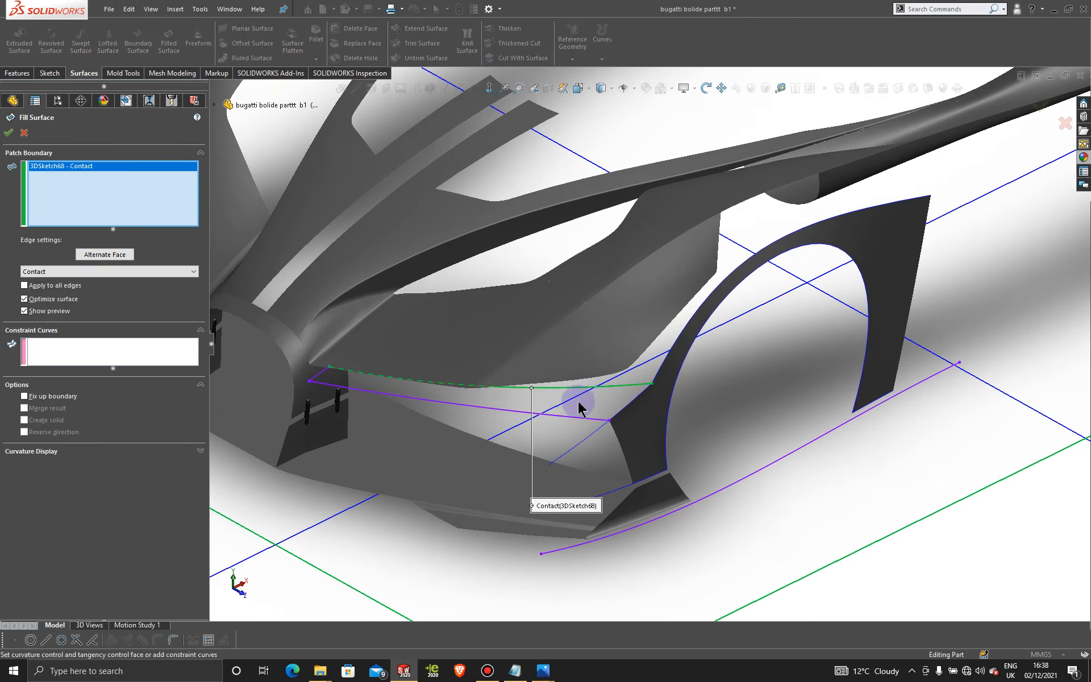
left_click(566, 421)
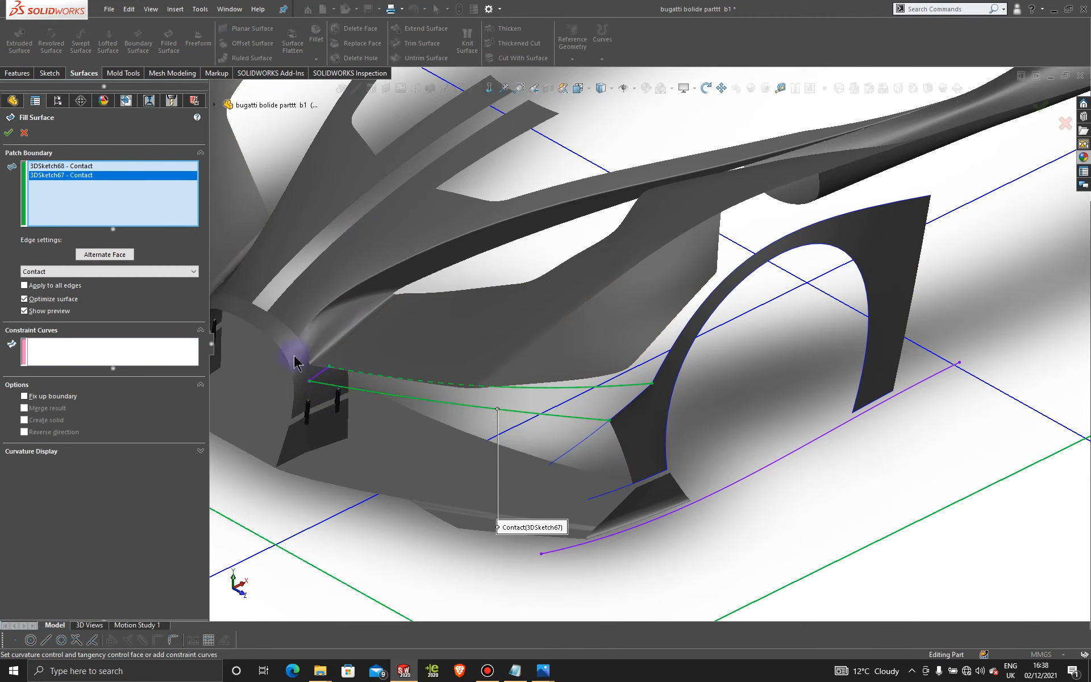
left_click(27, 136)
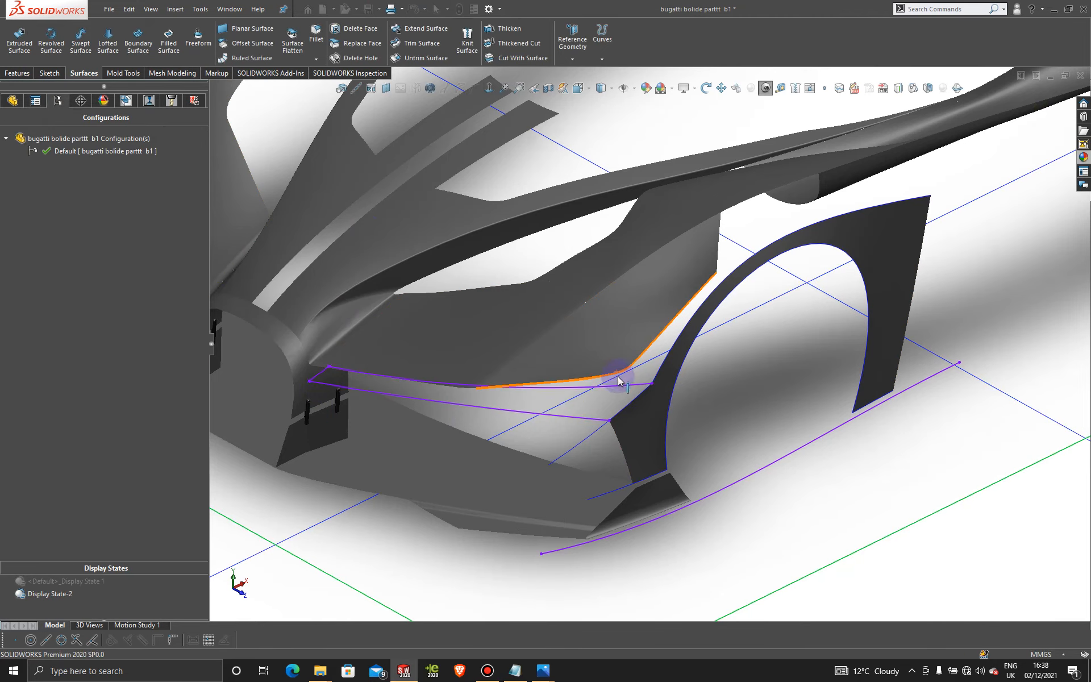
Step: Hide the projected sketches of the slanted line and the front foot line beside the wheel arch surface
scroll(610, 386, "down", 1)
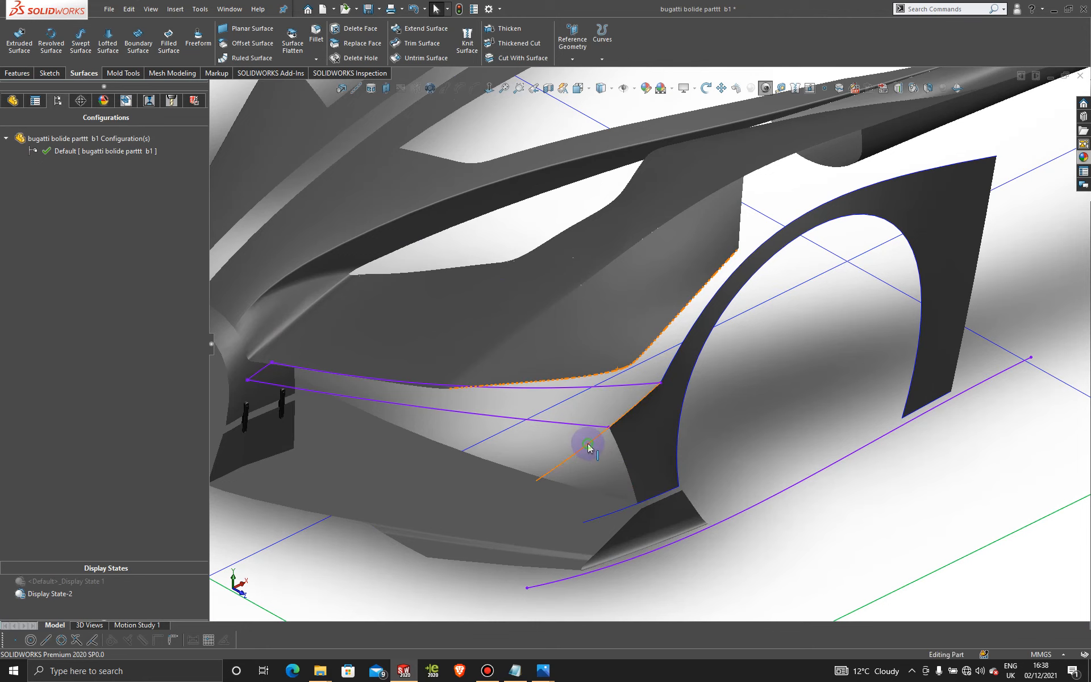
right_click(588, 443)
left_click(614, 427)
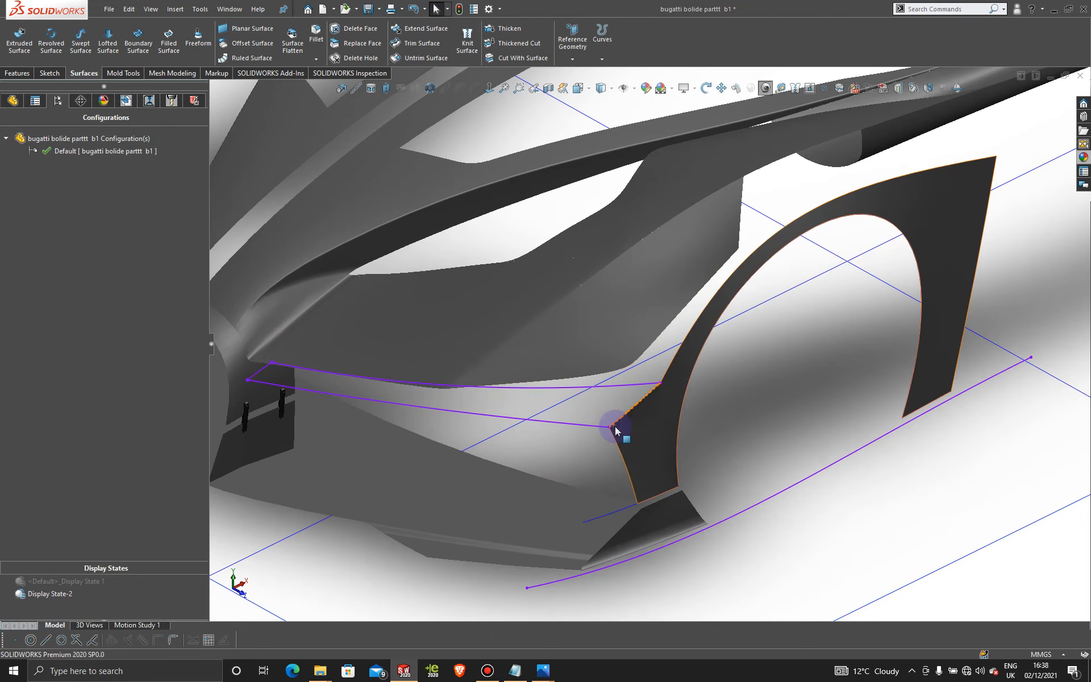
right_click(612, 514)
left_click(635, 479)
left_click(980, 438)
left_click(807, 392)
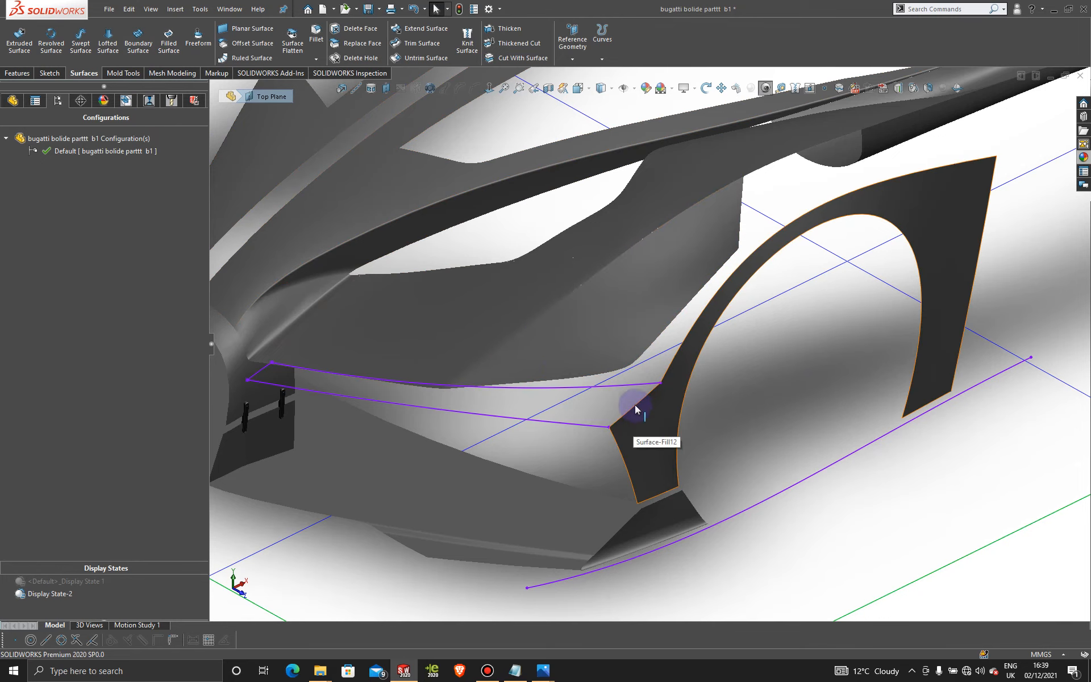
Step: Create a Filled Surface for the narrow strip from the nose to the wheel arch, bounded by three 3D sketch curves and the arch panel's slanted edge with Contact
scroll(539, 398, "up", 2)
scroll(389, 323, "down", 2)
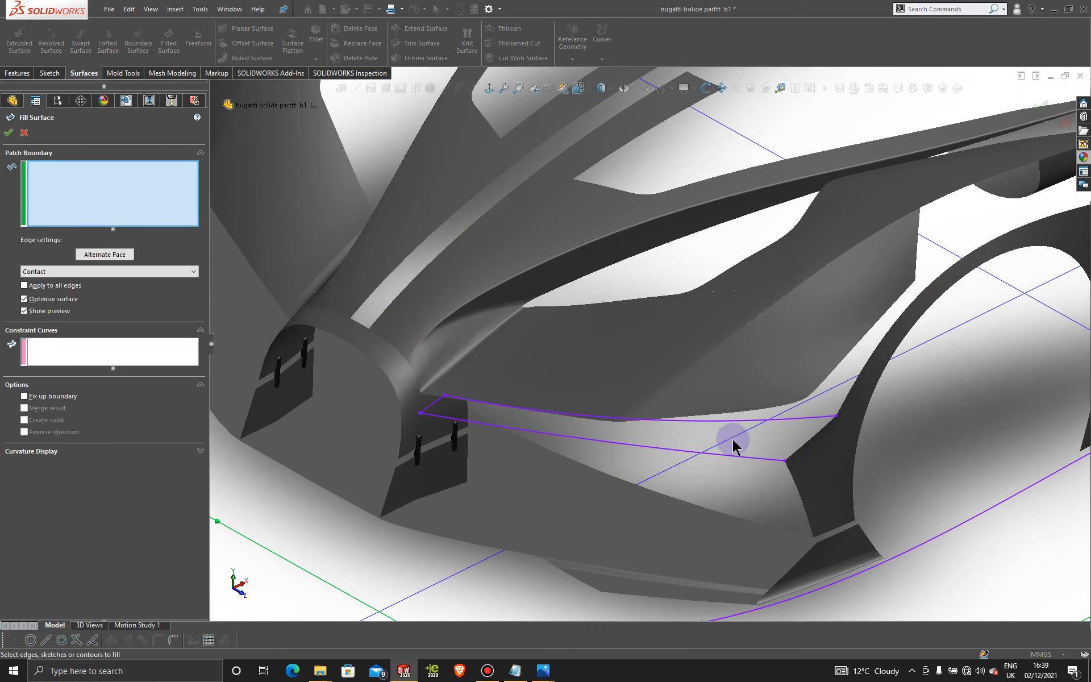
left_click(730, 421)
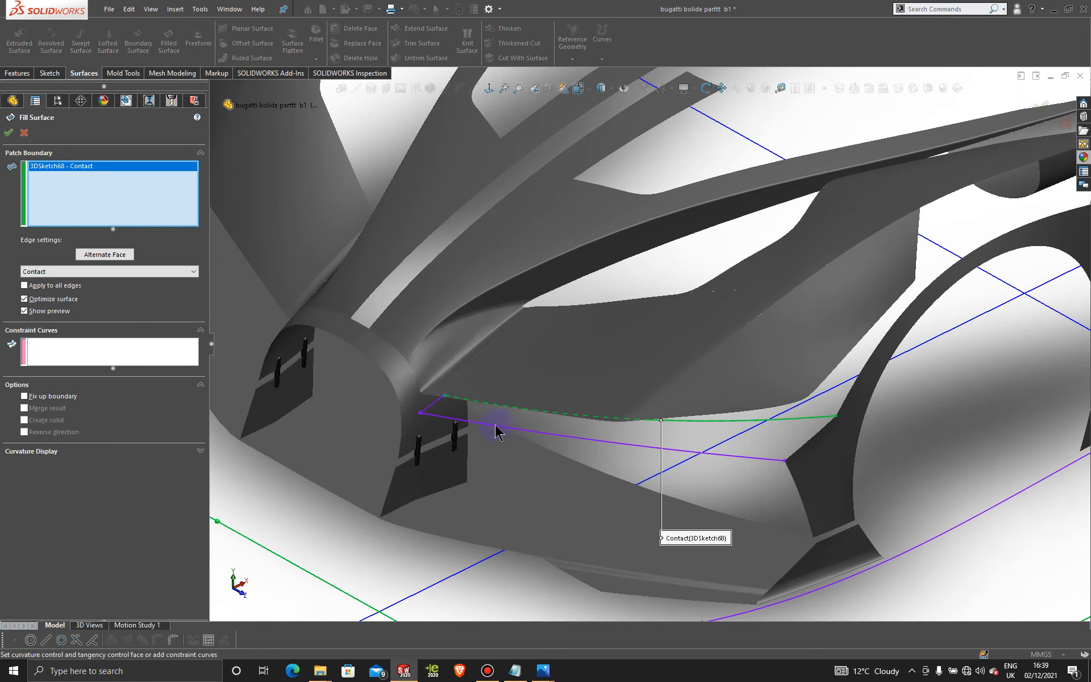
left_click(439, 409)
left_click(455, 426)
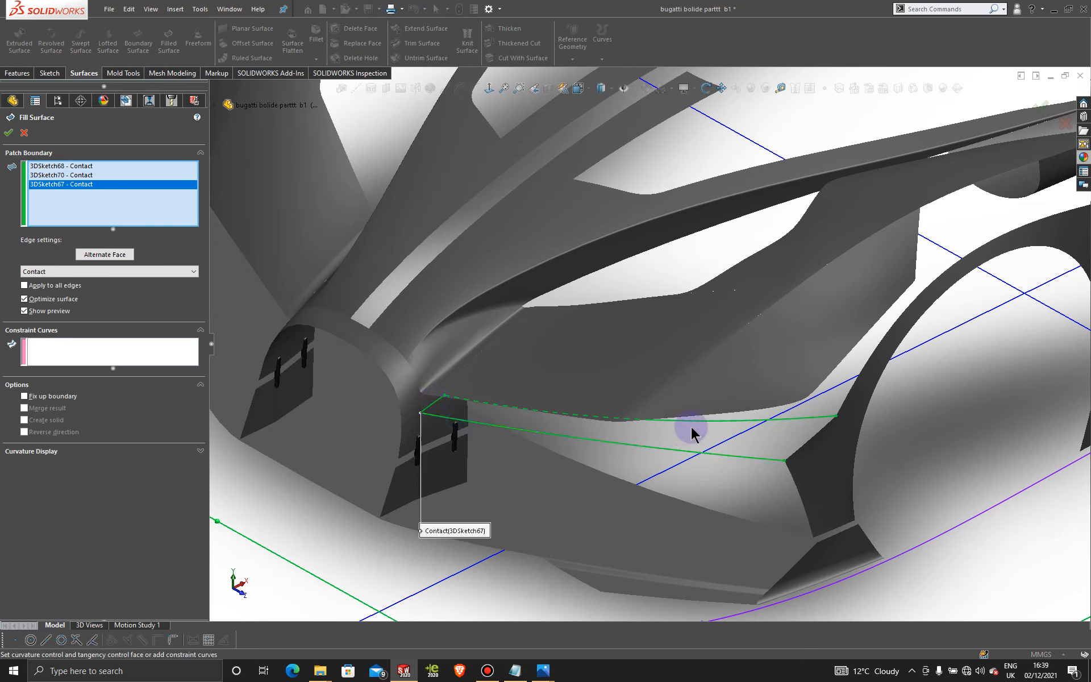
left_click(816, 436)
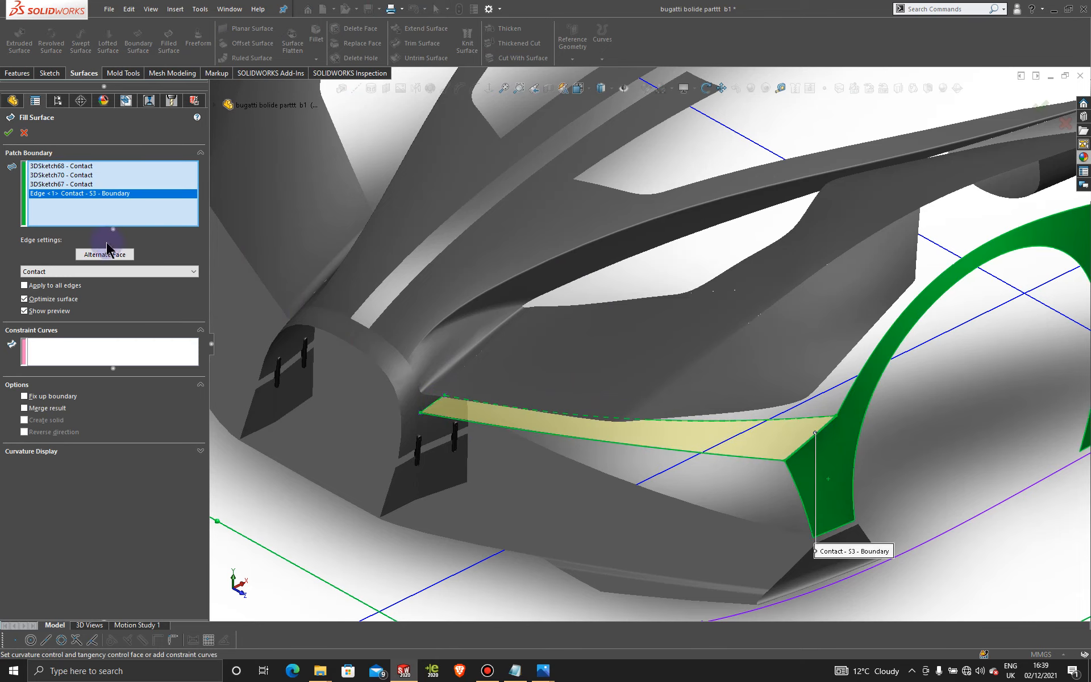
left_click(8, 133)
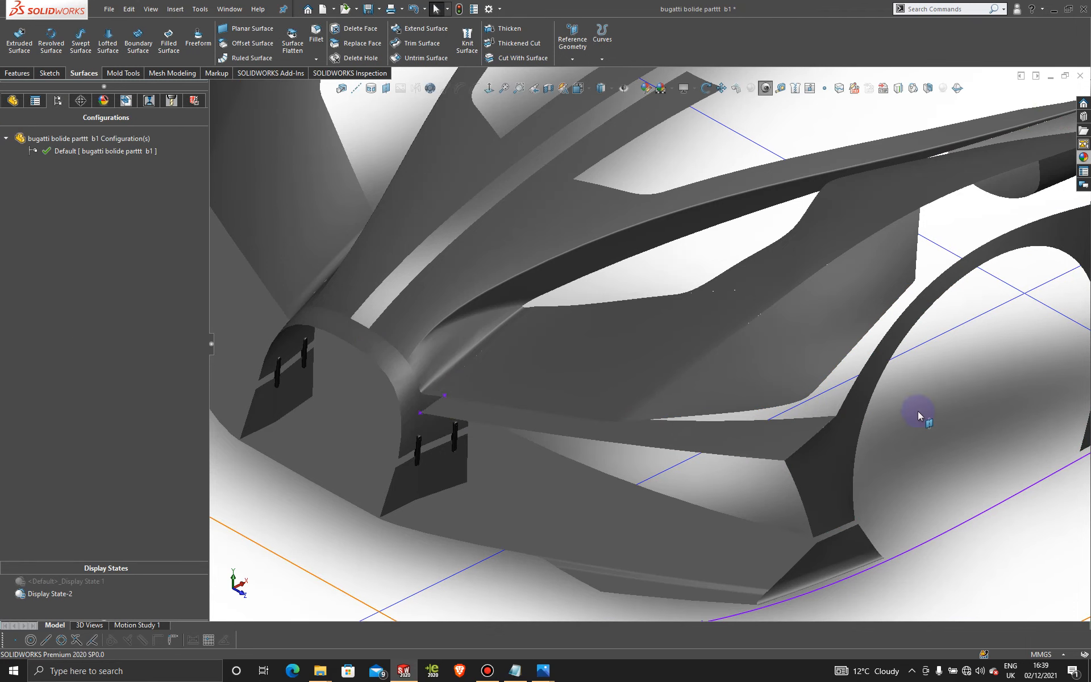
Step: Knit the wheel arch panel and the new narrow strip surface into one surface body
left_click(543, 126)
left_click(464, 49)
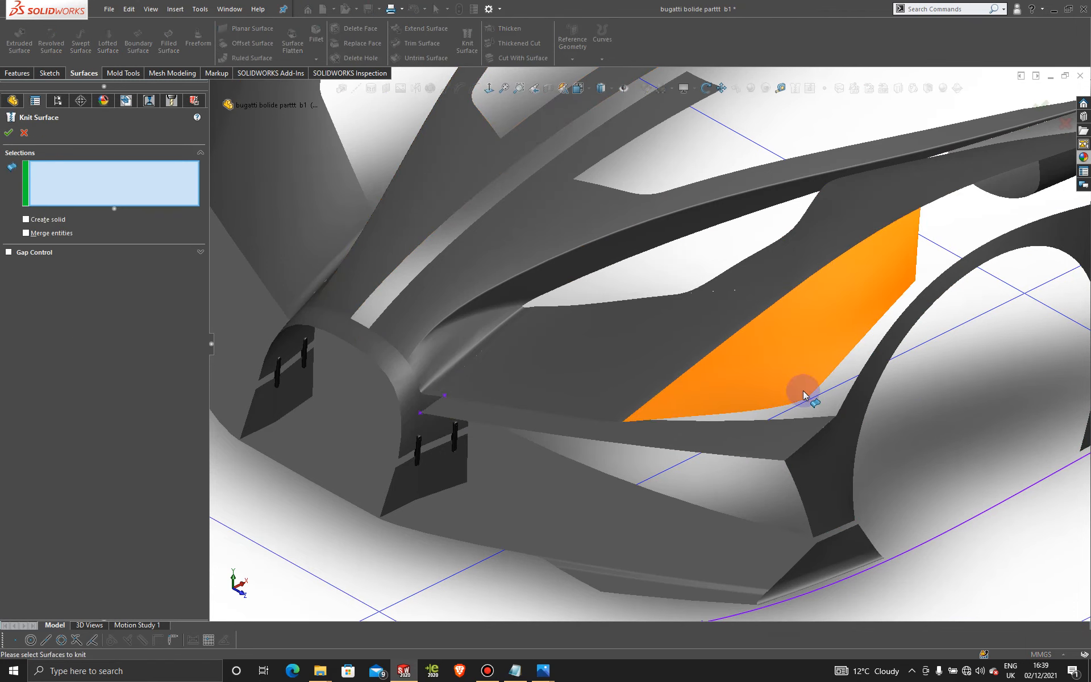
left_click(786, 449)
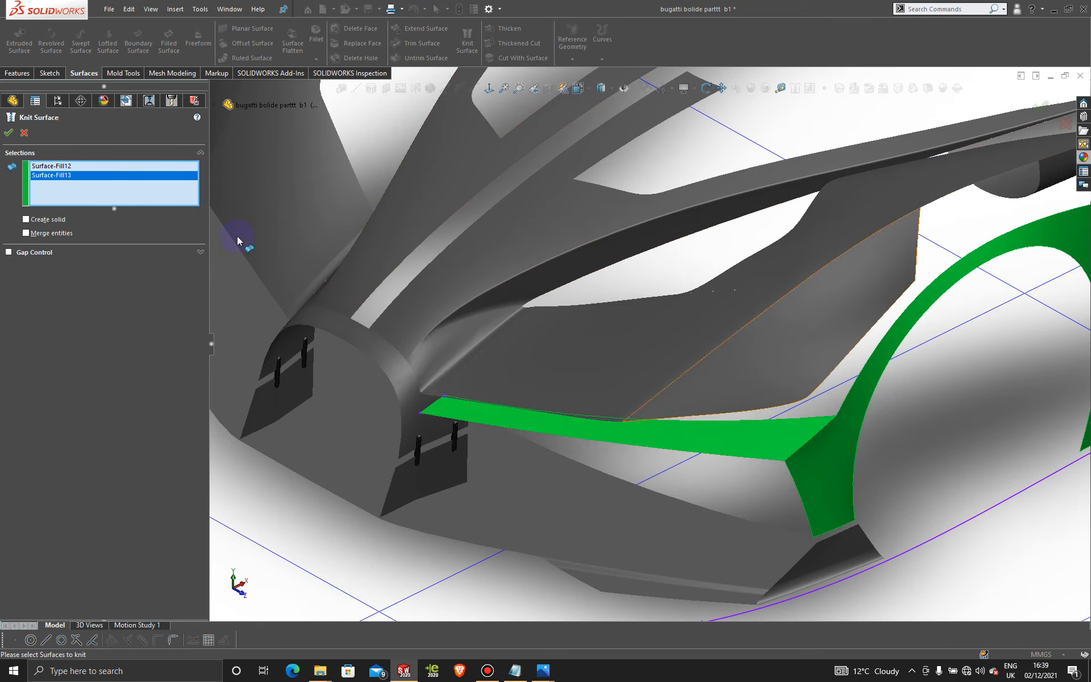
left_click(9, 133)
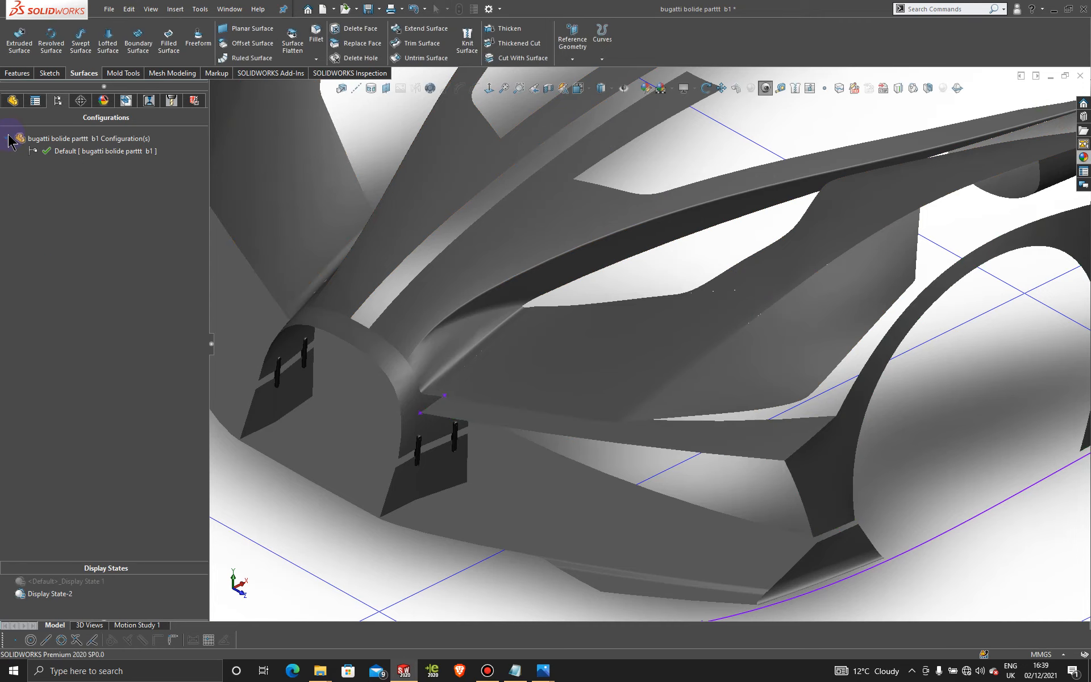
scroll(878, 439, "up", 5)
middle_click_drag(820, 438, 731, 390)
scroll(731, 390, "down", 6)
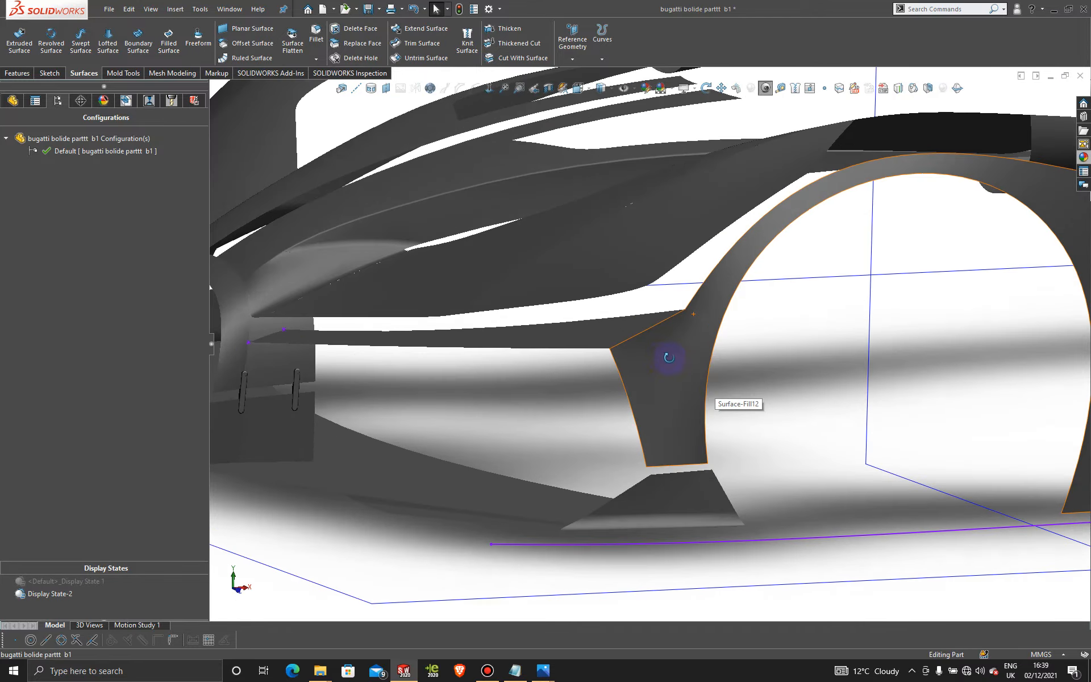
middle_click(659, 357)
middle_click_drag(659, 357, 686, 346)
scroll(716, 341, "up", 3)
scroll(693, 362, "down", 4)
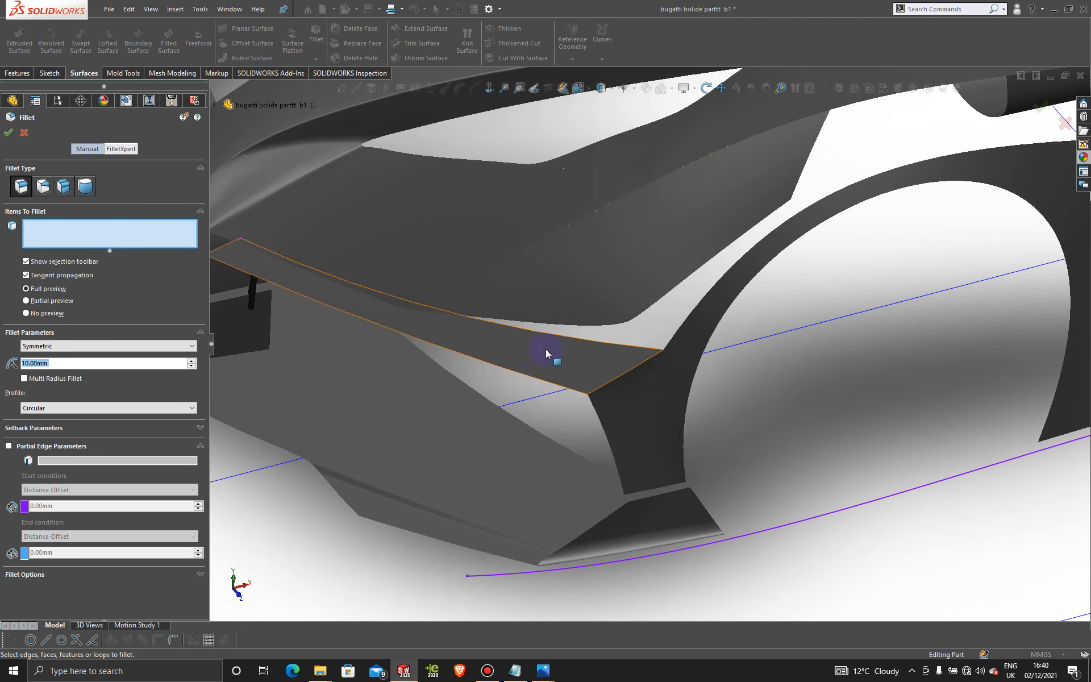
left_click(632, 368)
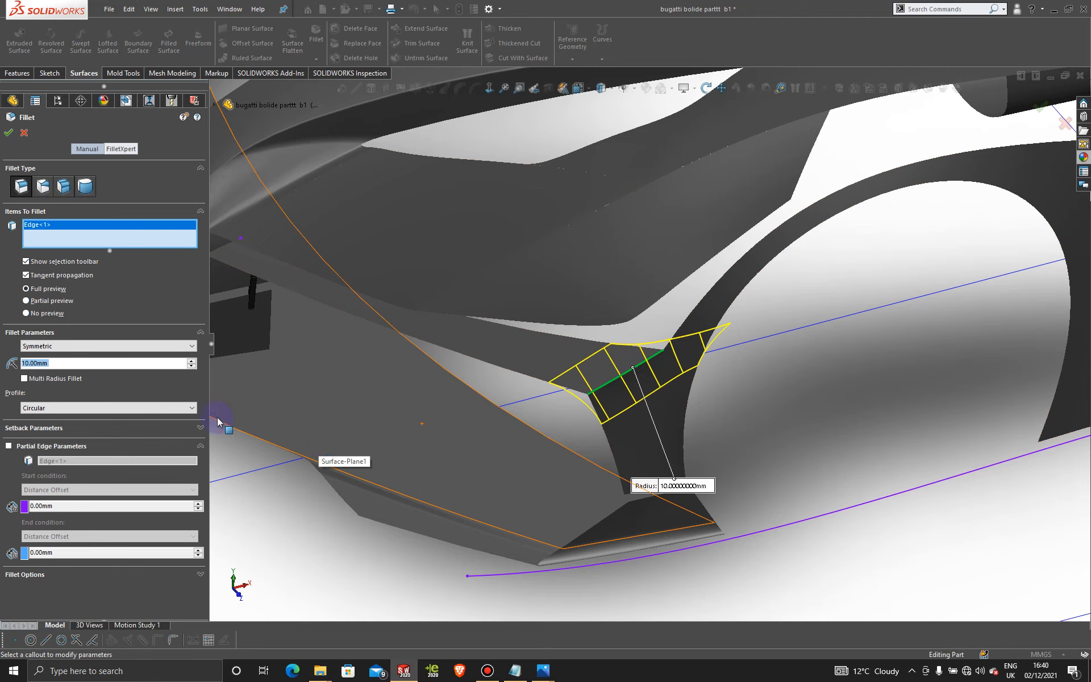
left_click(26, 136)
Step: Mirror the knitted wheel arch and strip surface body about the Front Plane
middle_click_drag(805, 462, 654, 359)
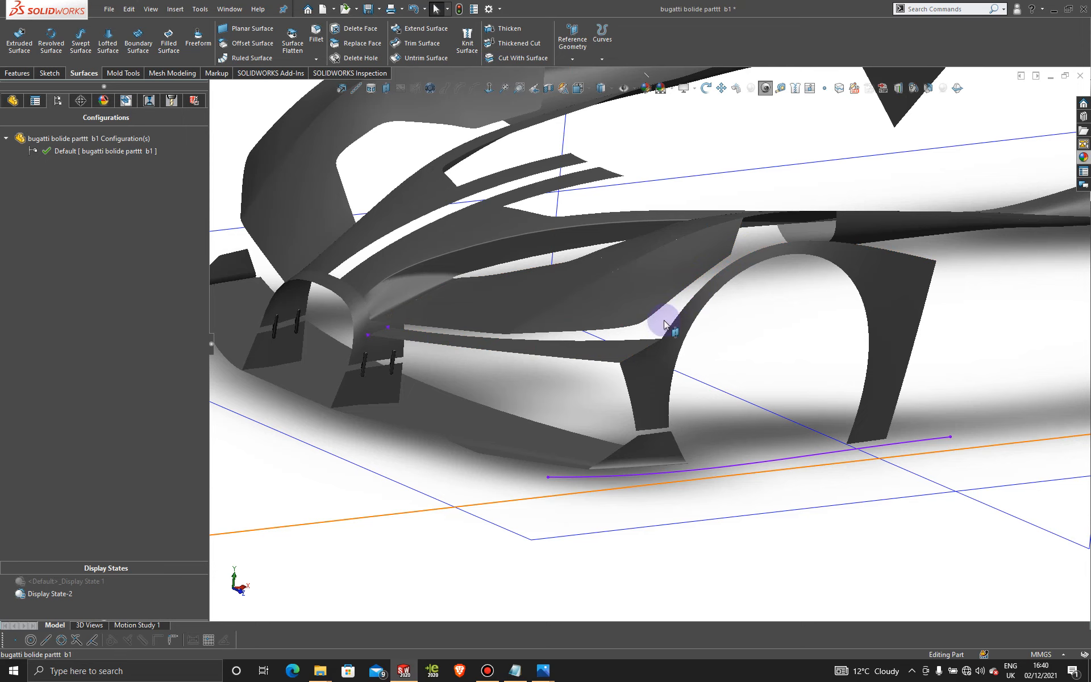
middle_click_drag(684, 326, 706, 372)
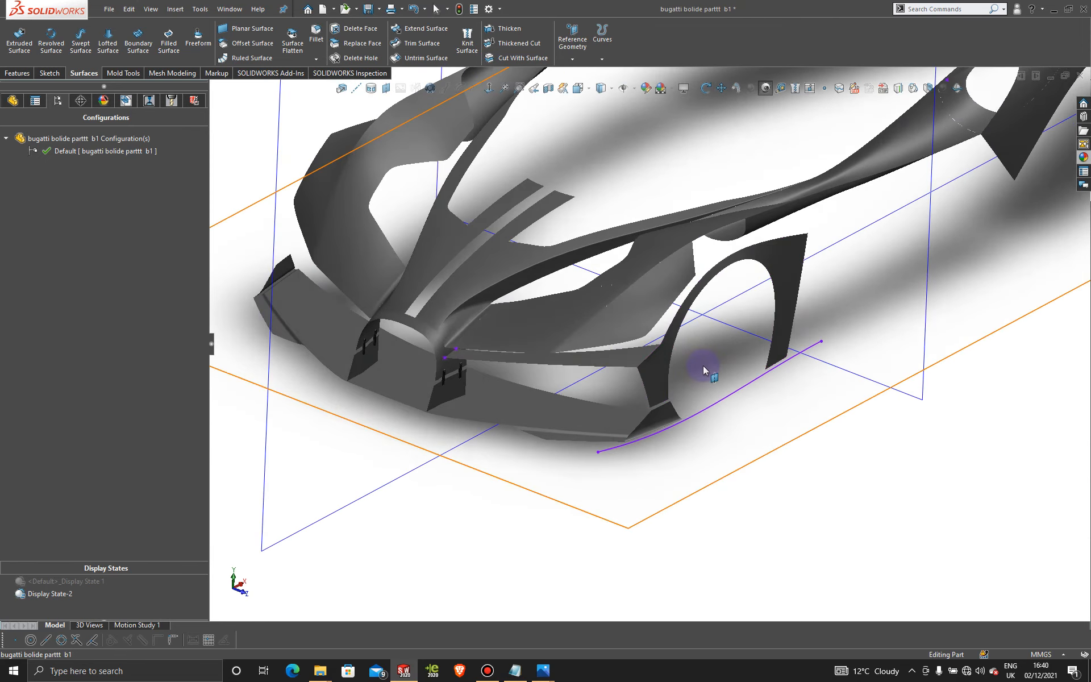
scroll(706, 373, "up", 2)
scroll(560, 285, "down", 2)
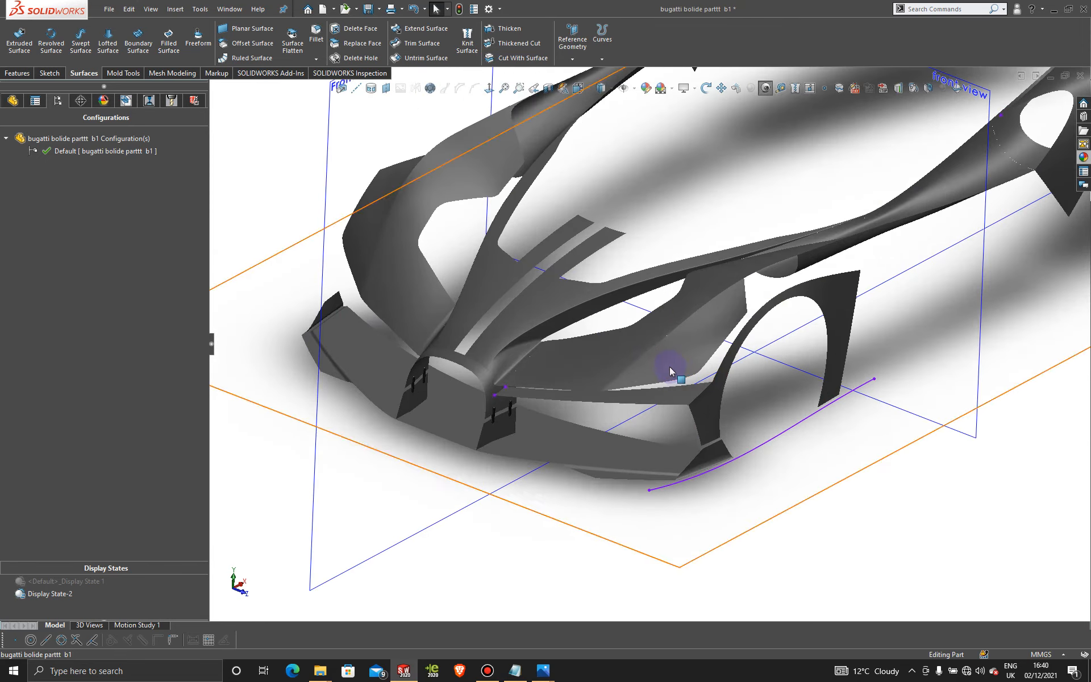
scroll(669, 369, "down", 3)
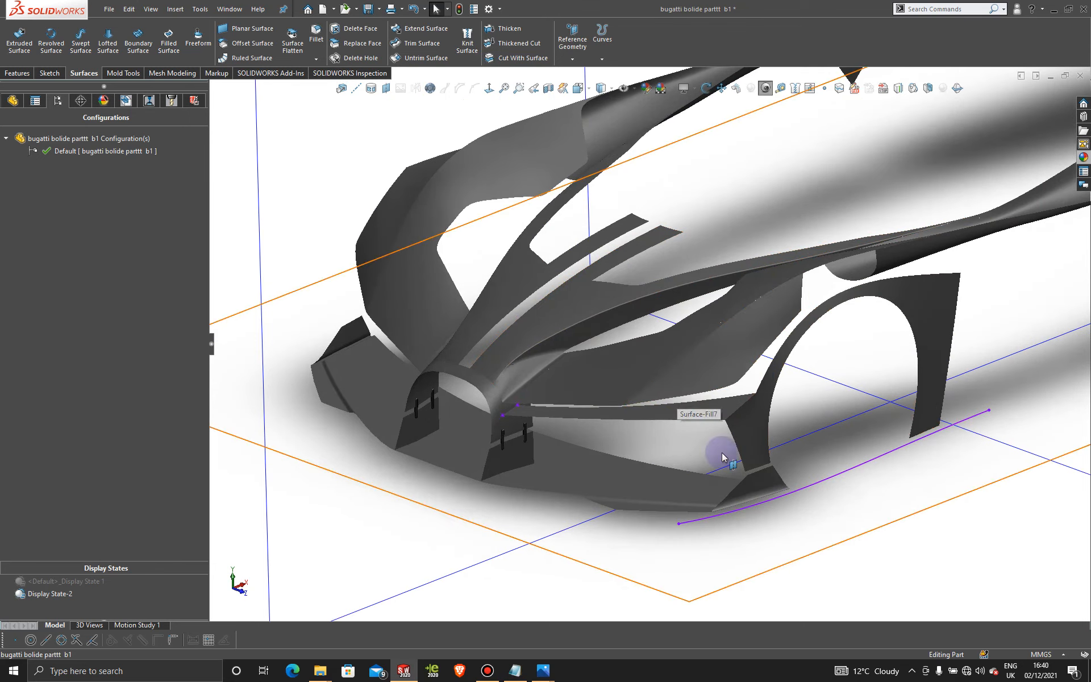
left_click(15, 74)
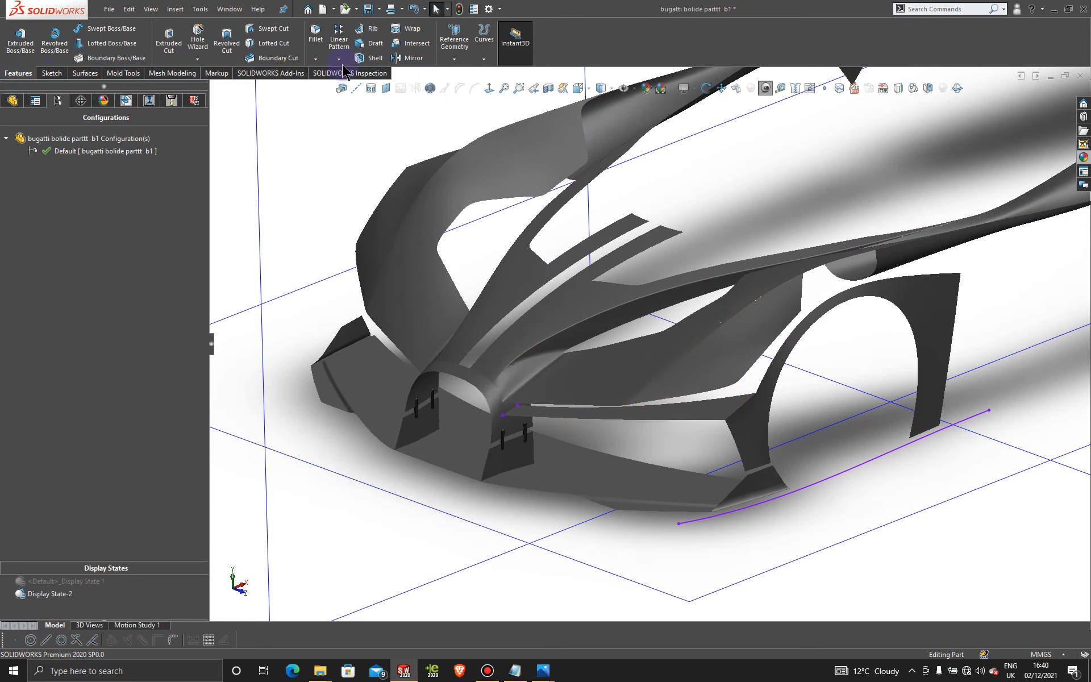
left_click(409, 58)
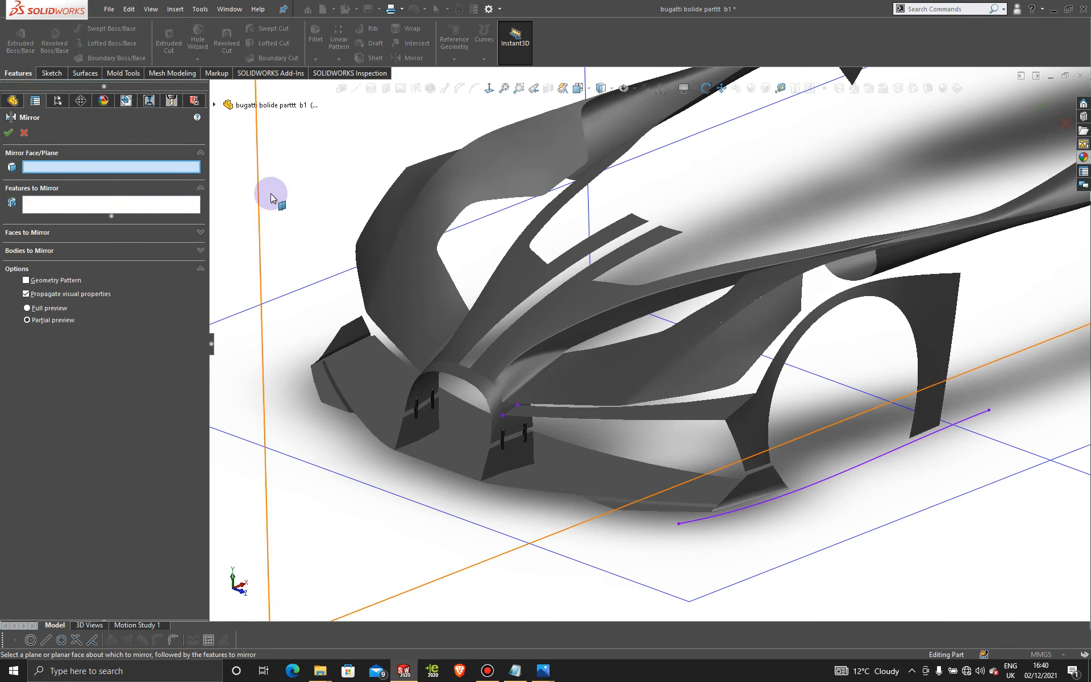
key("f")
left_click(436, 152)
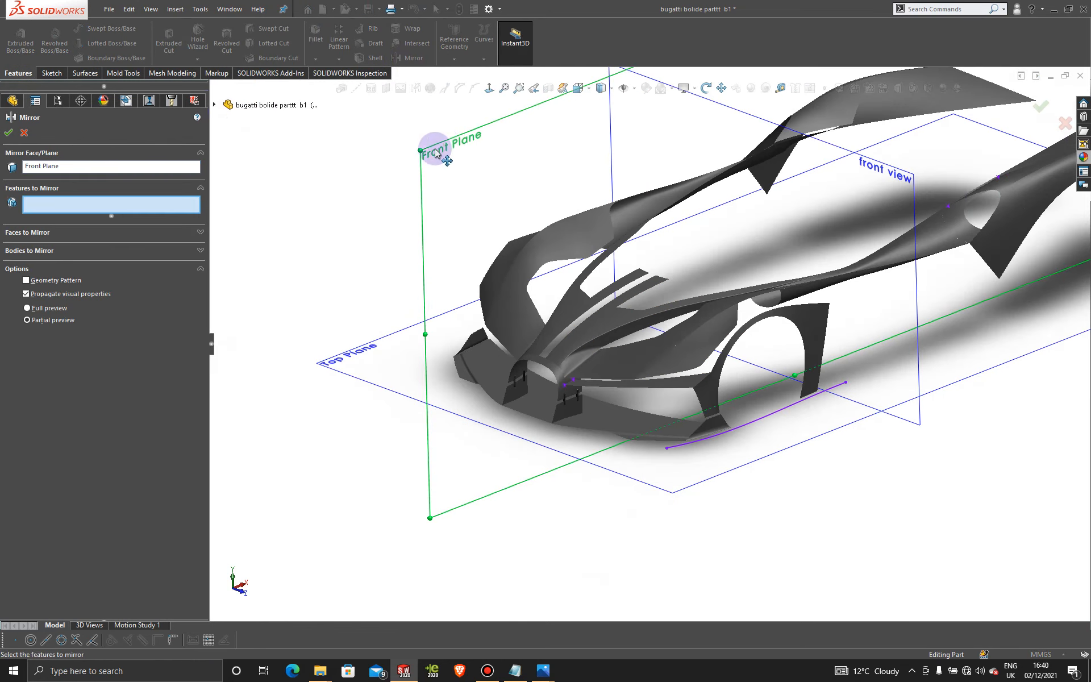
left_click(181, 250)
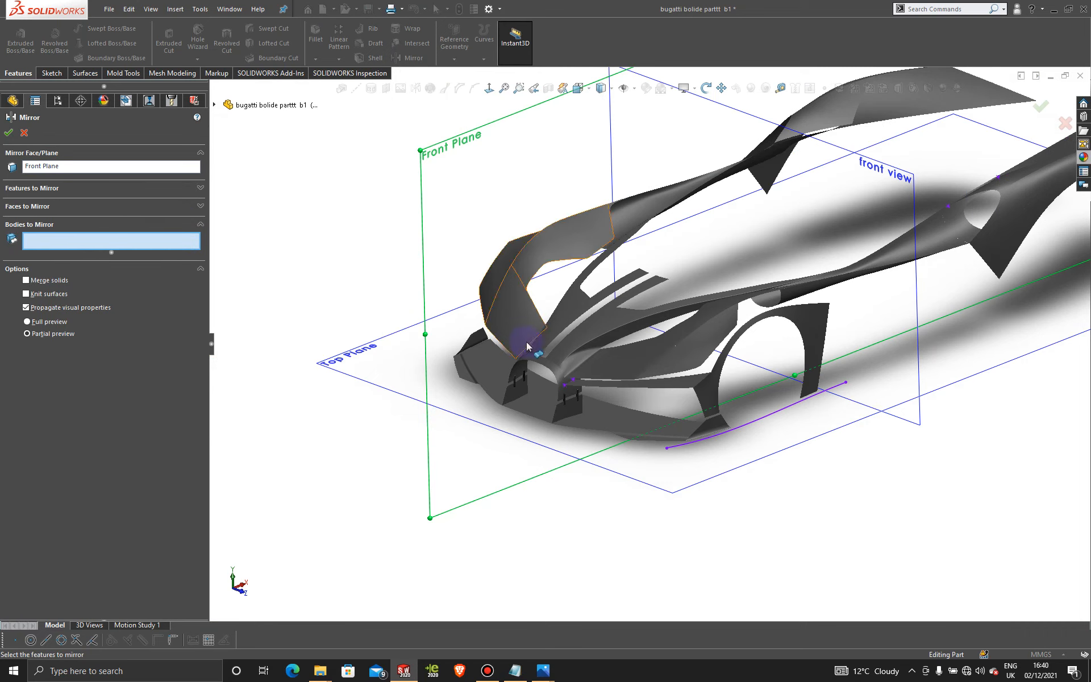
left_click(710, 387)
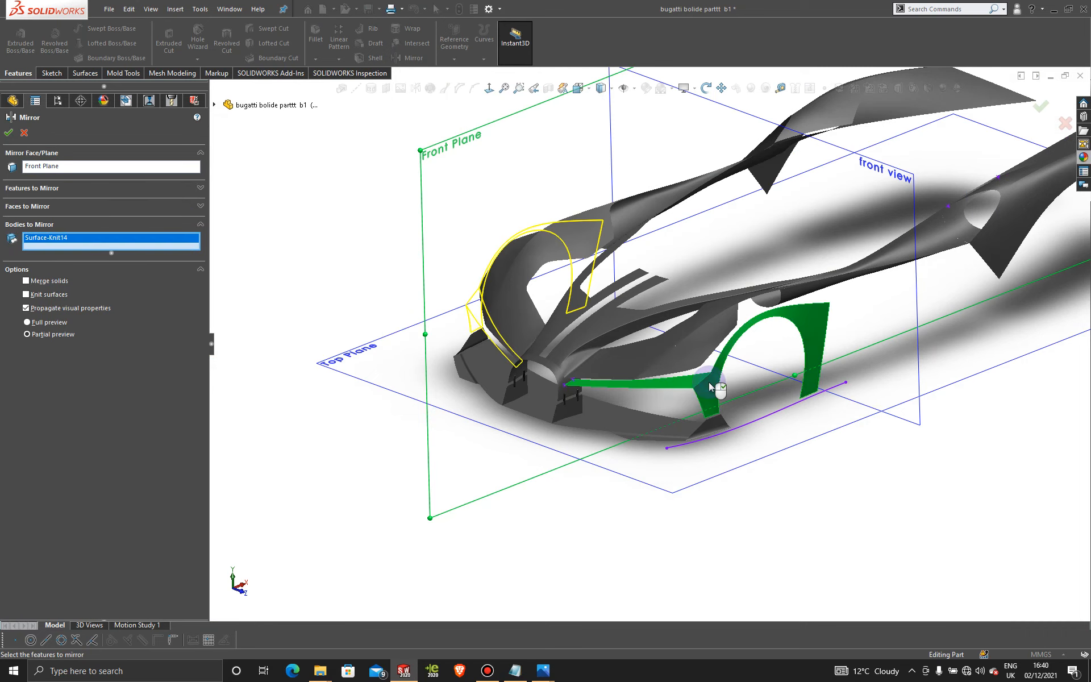
left_click(8, 134)
middle_click_drag(628, 317, 685, 313)
scroll(687, 315, "down", 4)
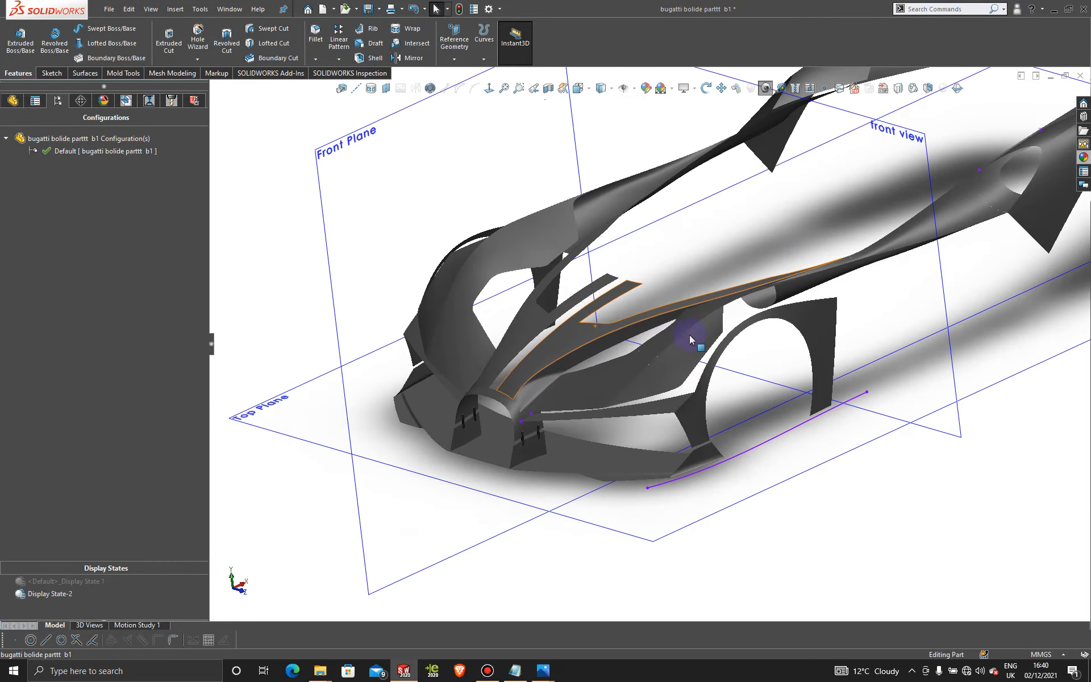
middle_click_drag(629, 340, 633, 324)
scroll(638, 322, "up", 3)
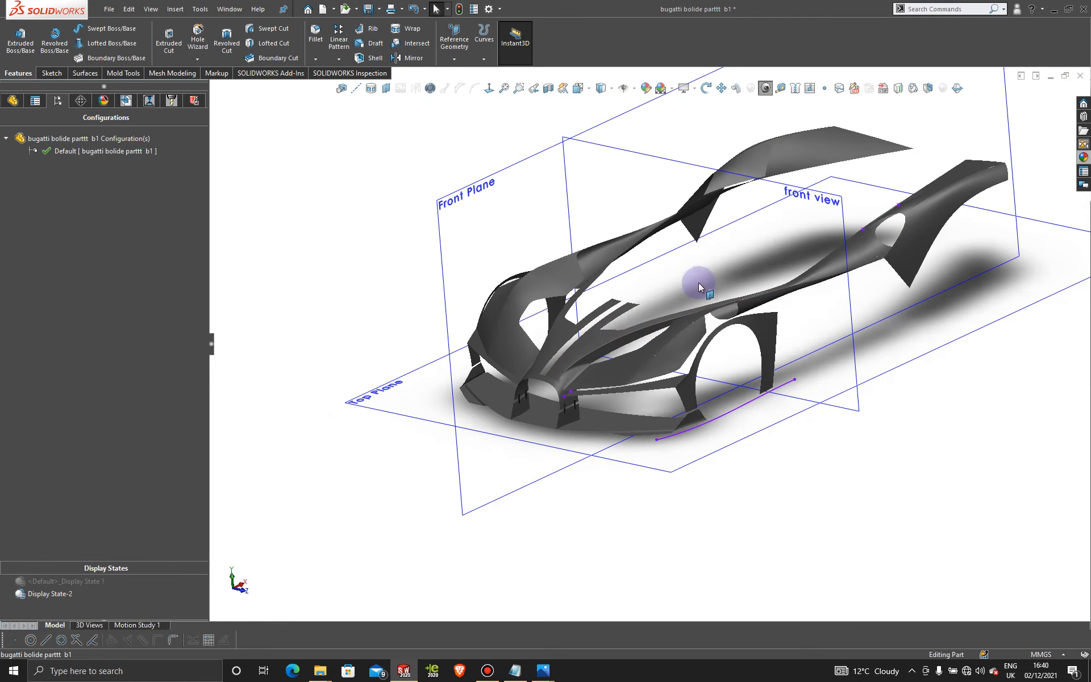
scroll(707, 261, "down", 4)
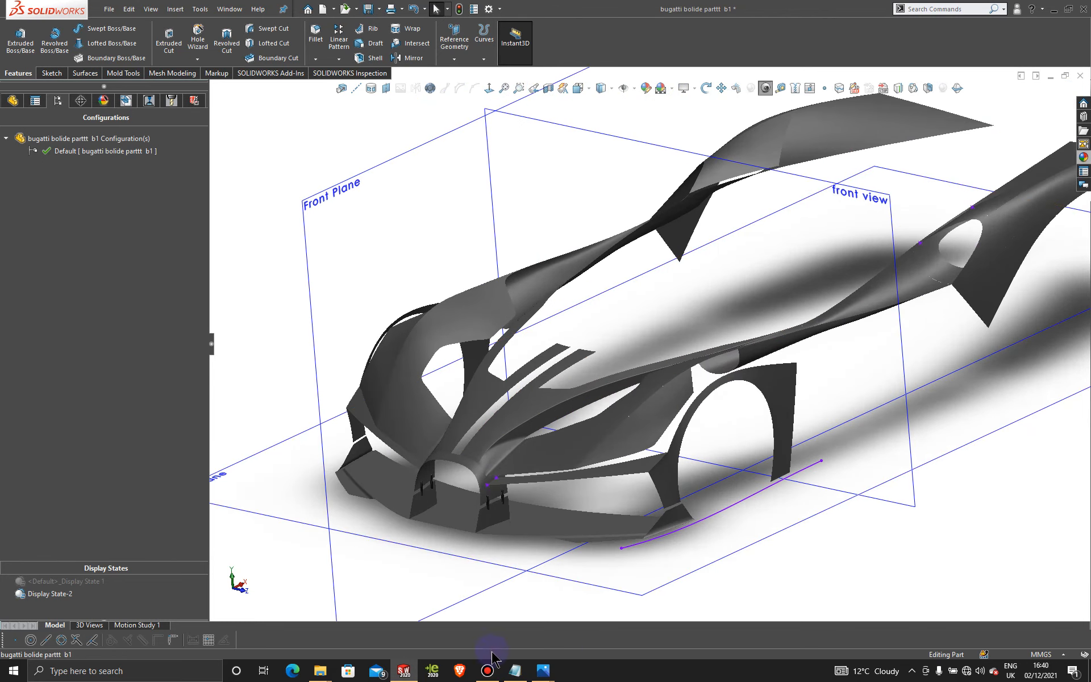
left_click(489, 670)
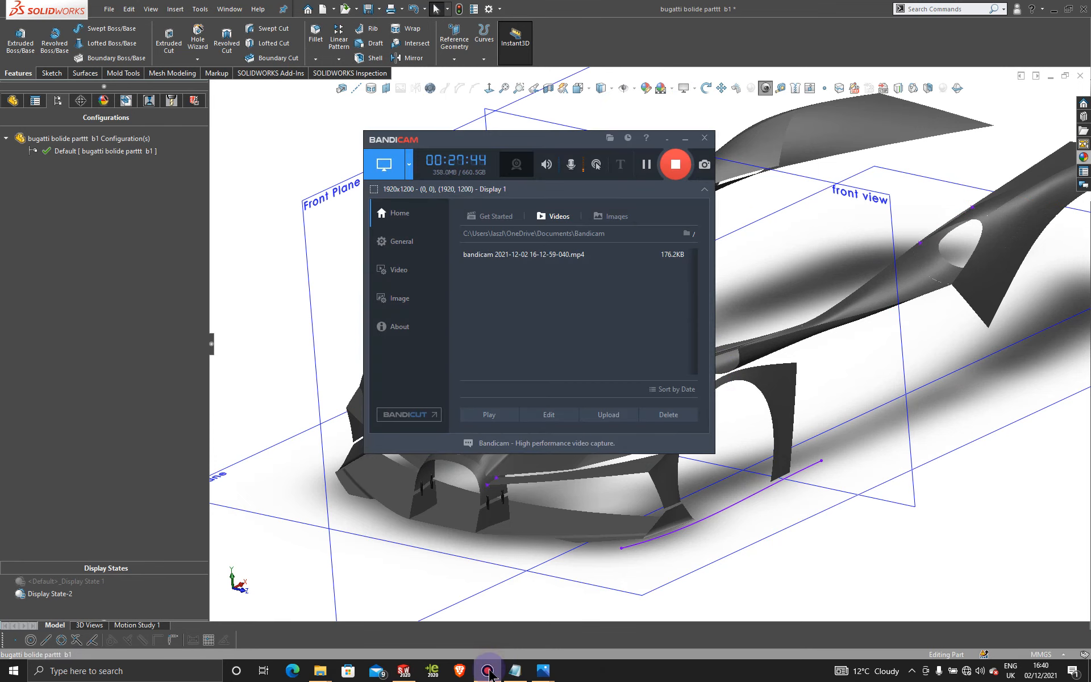
left_click(489, 671)
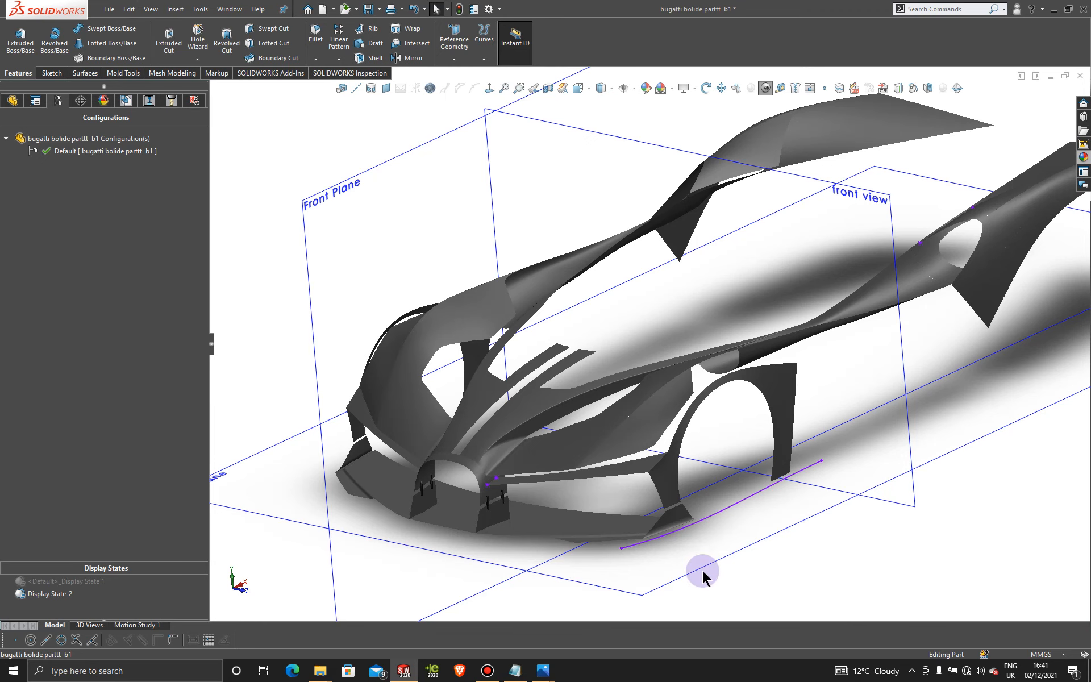
left_click(487, 672)
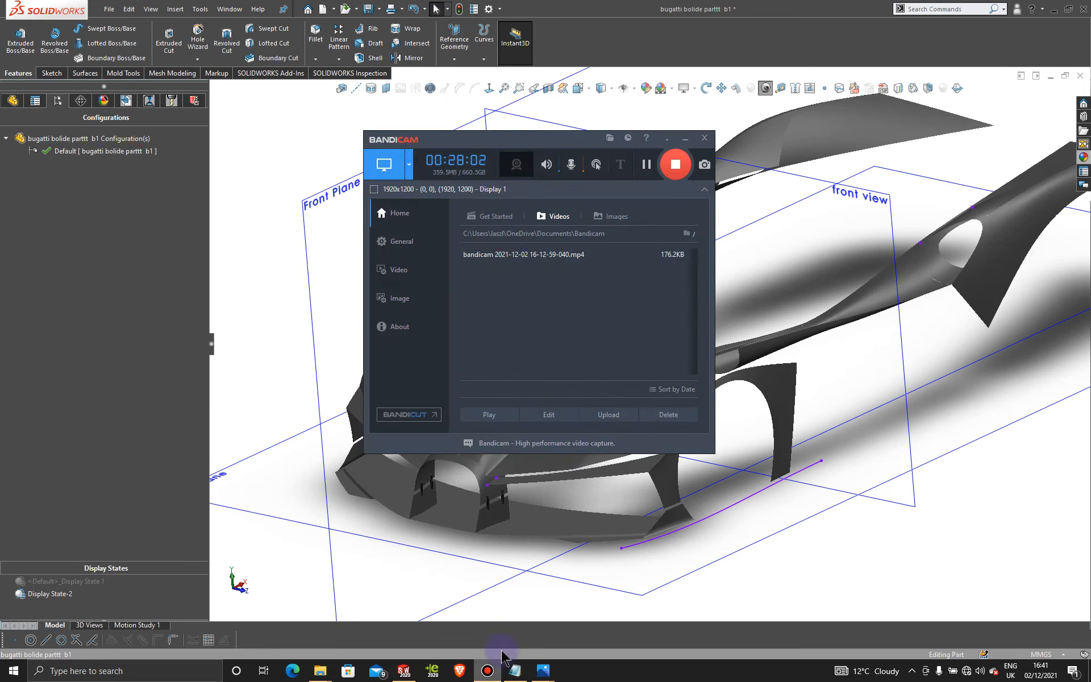